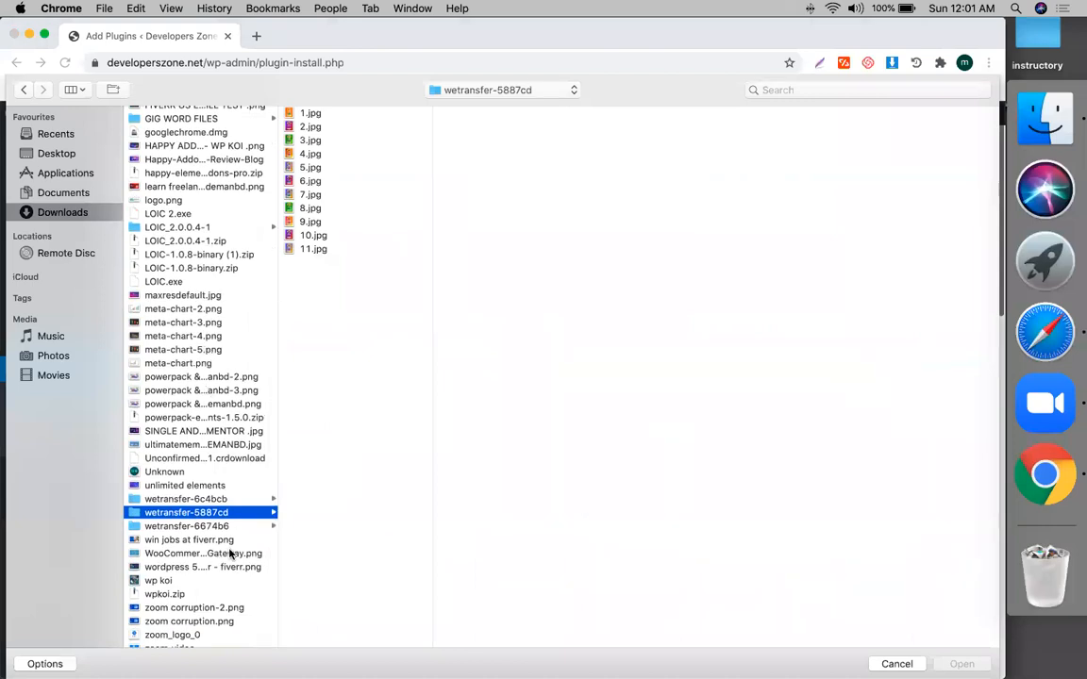
Switch to Safari and check the downloaded WPML archive on the MEGA page
left_click(230, 551)
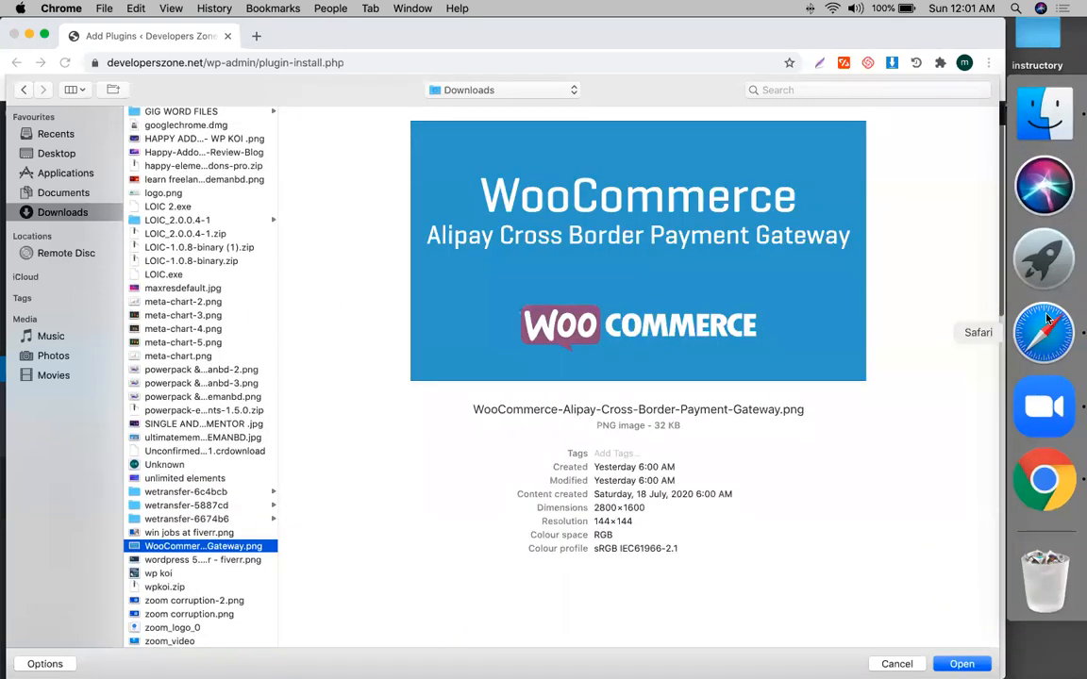
left_click(1043, 332)
left_click(737, 55)
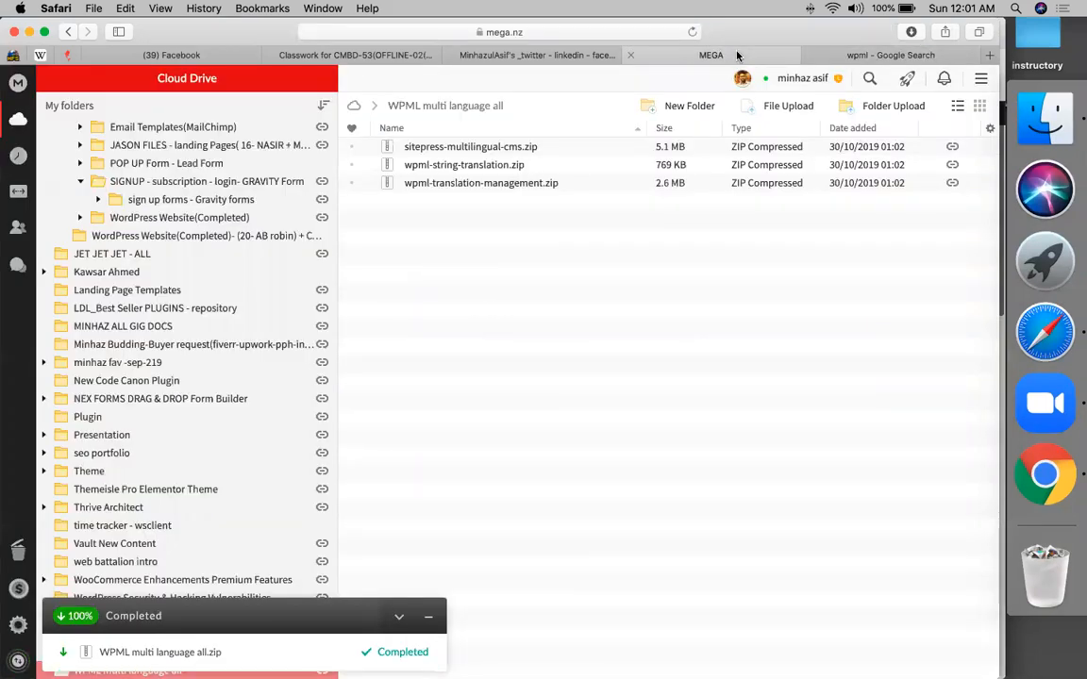
Switch to Finder, extract WPML multi language all.zip in Downloads, and open the extracted folder
left_click(1043, 118)
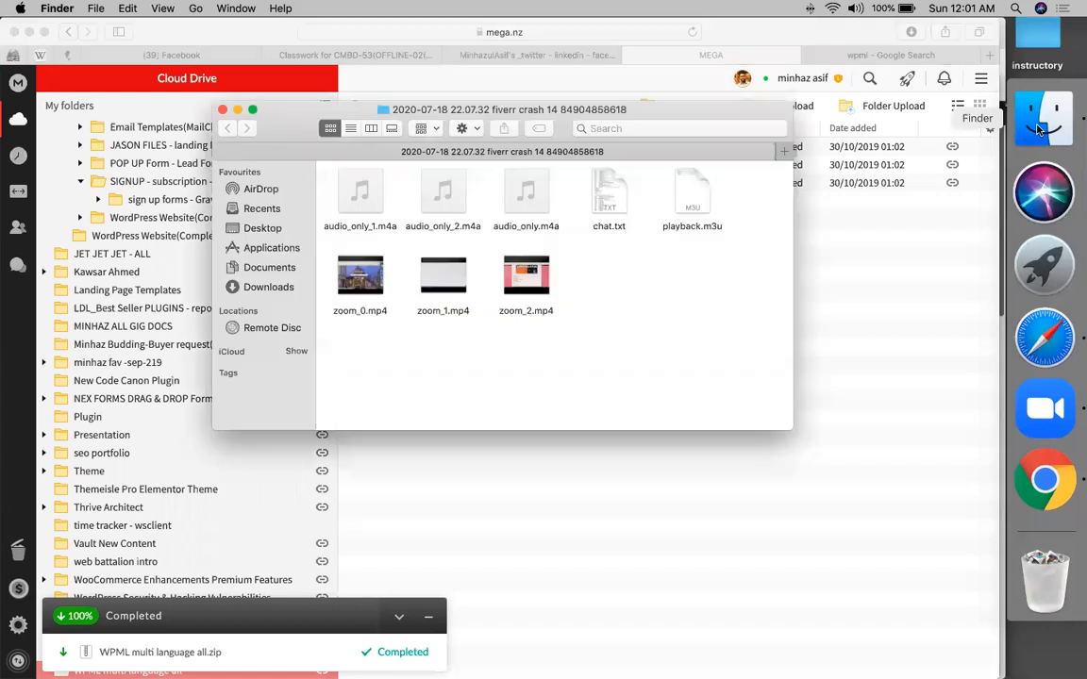
left_click(268, 288)
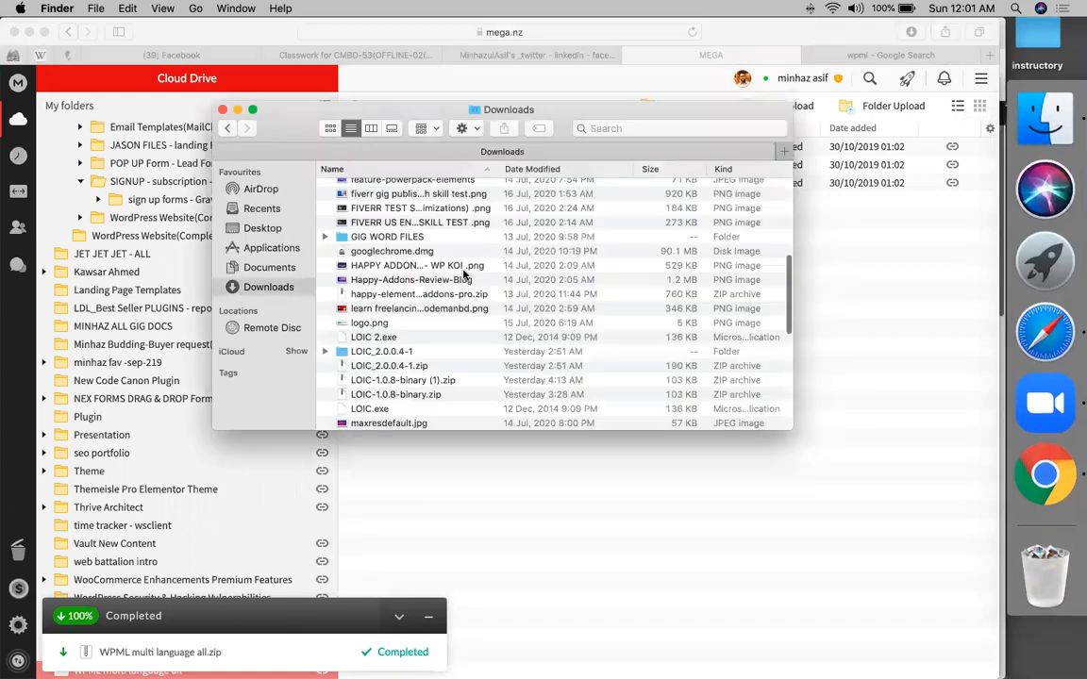
right_click(417, 323)
left_click(373, 279)
key("w")
scroll(373, 280, "down", 4)
scroll(373, 280, "up", 1)
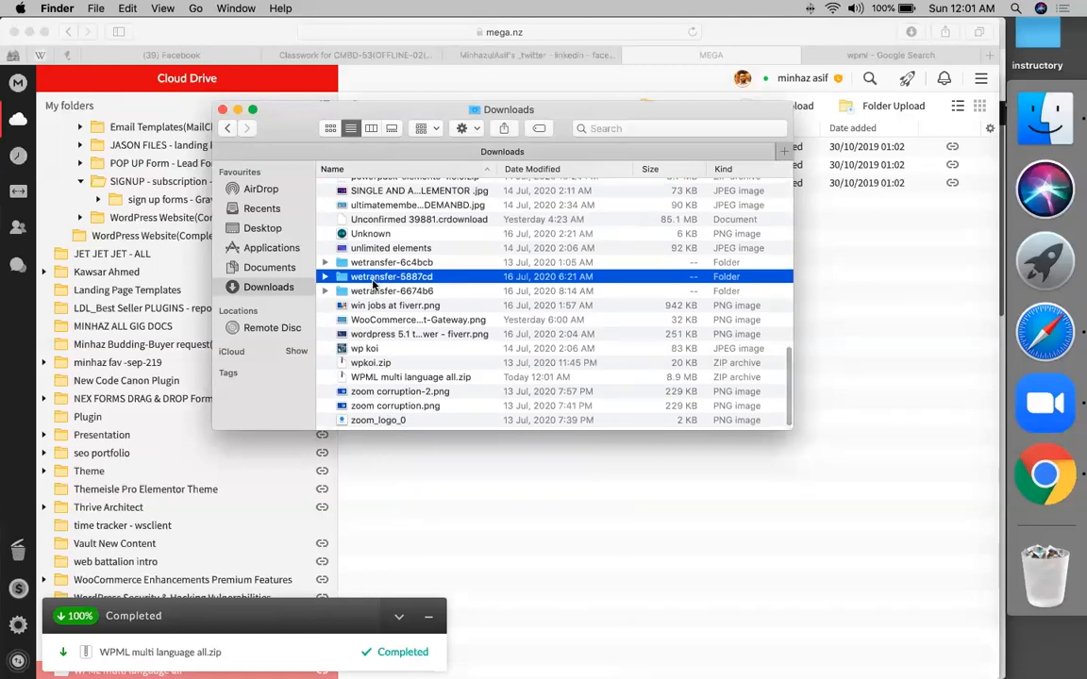
double_click(383, 377)
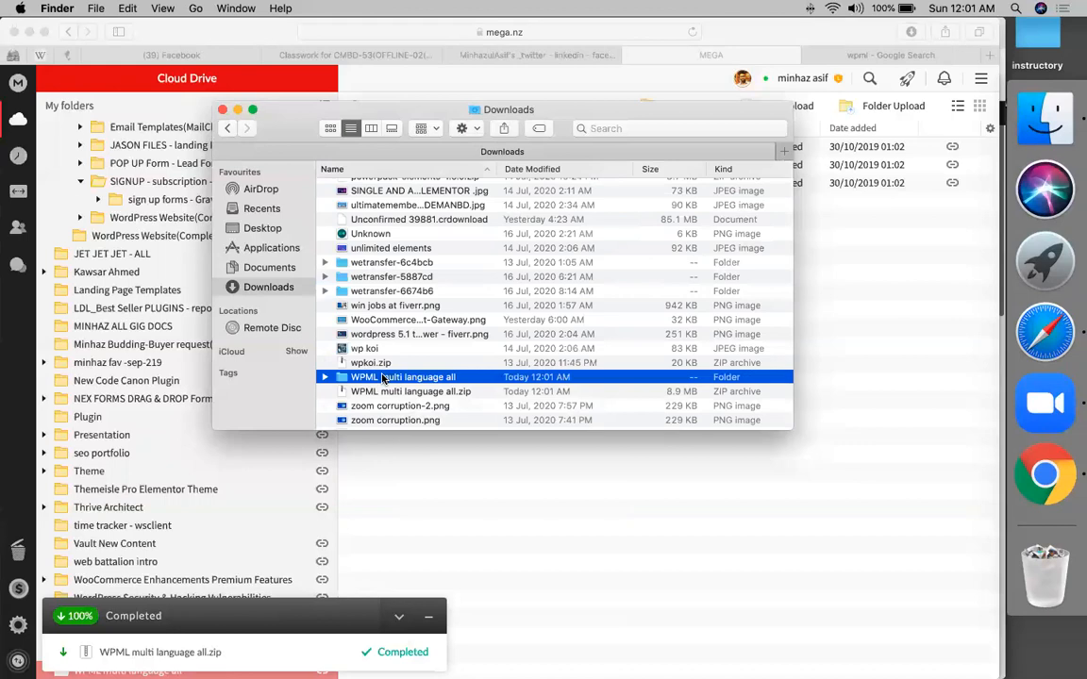
double_click(383, 377)
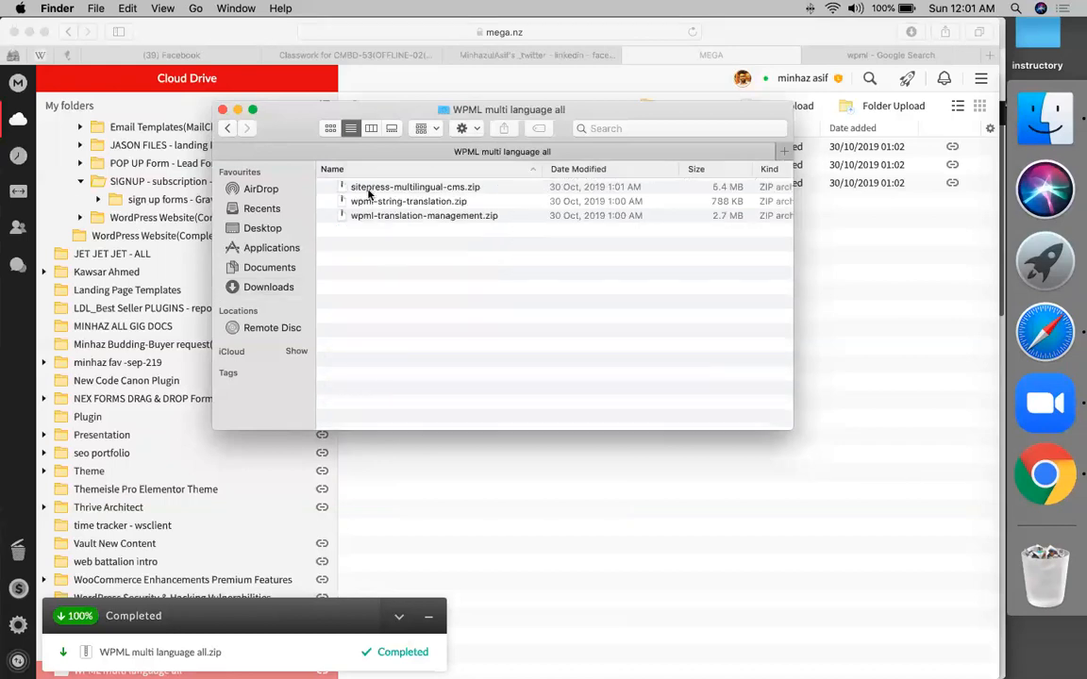
Switch to Chrome and try to install sitepress-multilingual-cms.zip from the WPML multi language all folder as an uploaded plugin
left_click(1044, 475)
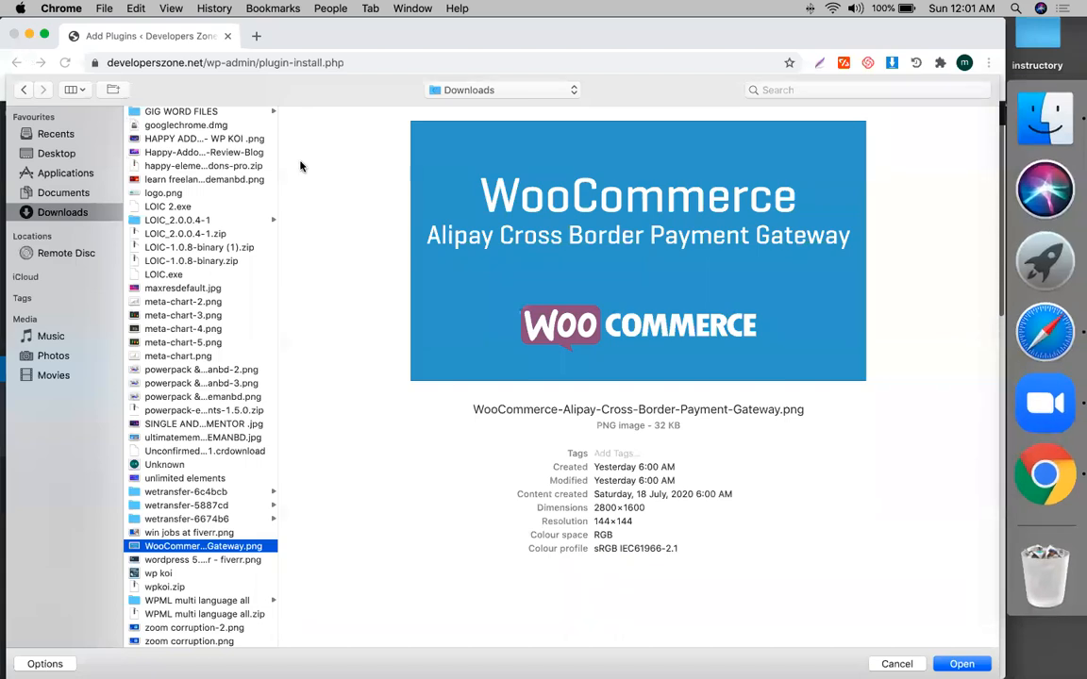
scroll(170, 533, "down", 2)
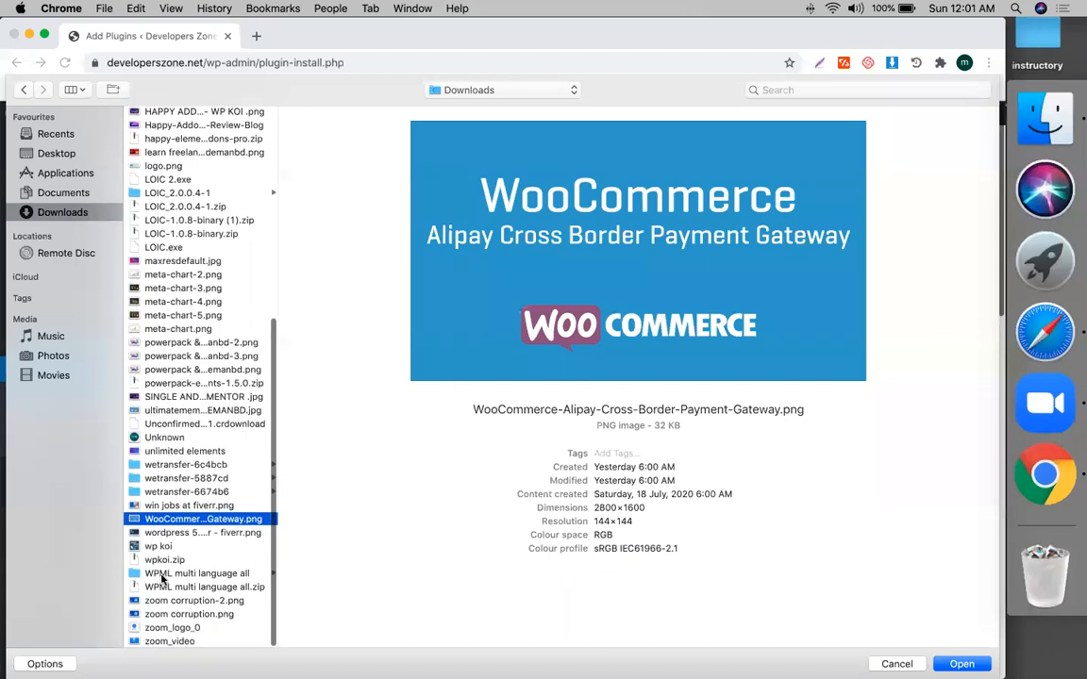
left_click(158, 574)
double_click(315, 113)
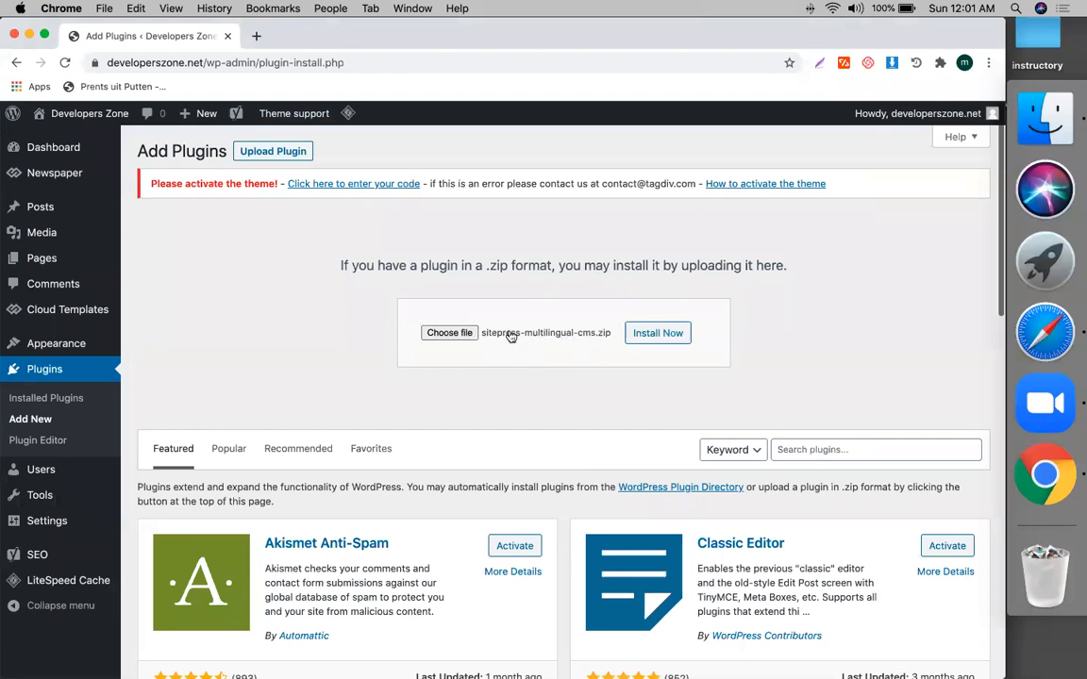
left_click(686, 333)
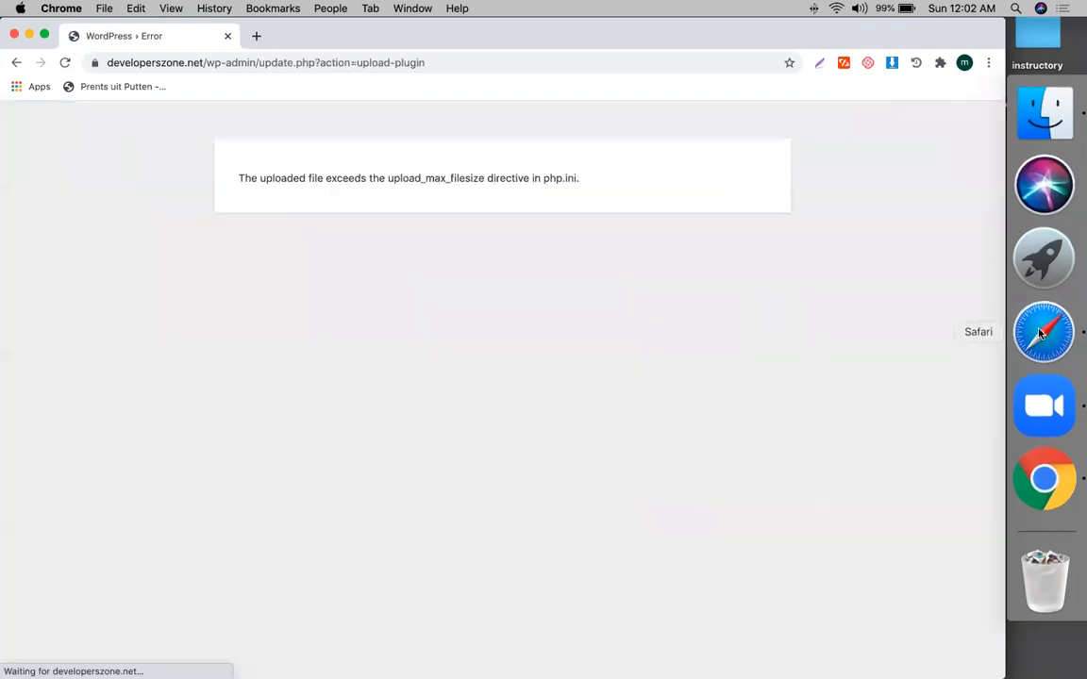
Return to the Add Plugins page in Chrome and open a new browser tab
left_click(1044, 332)
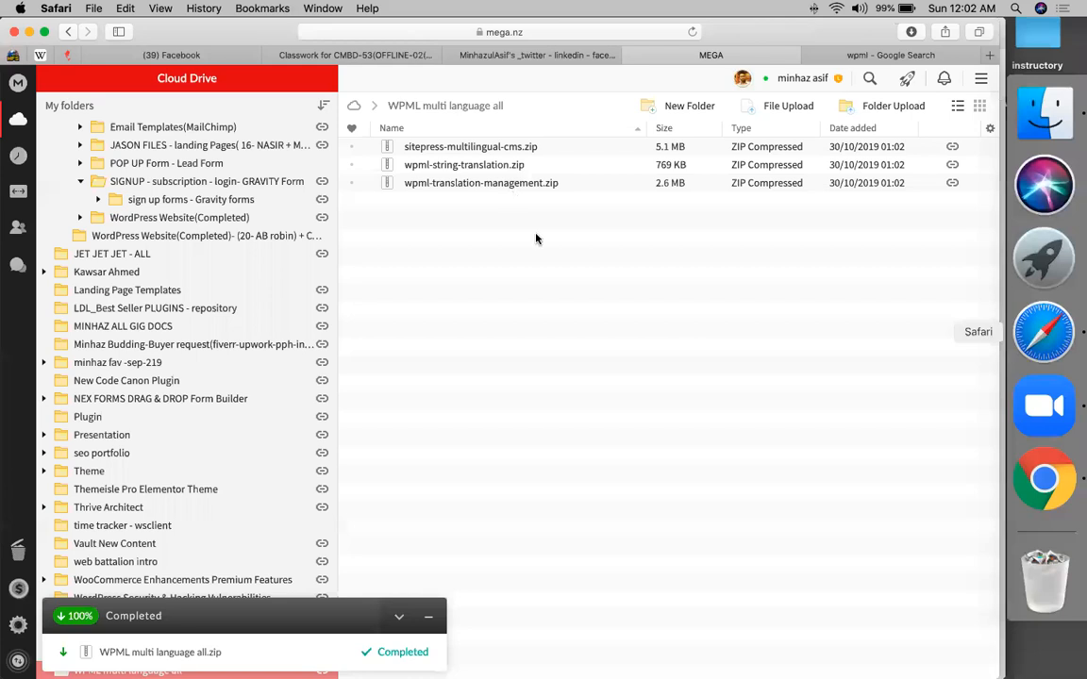
left_click(1051, 469)
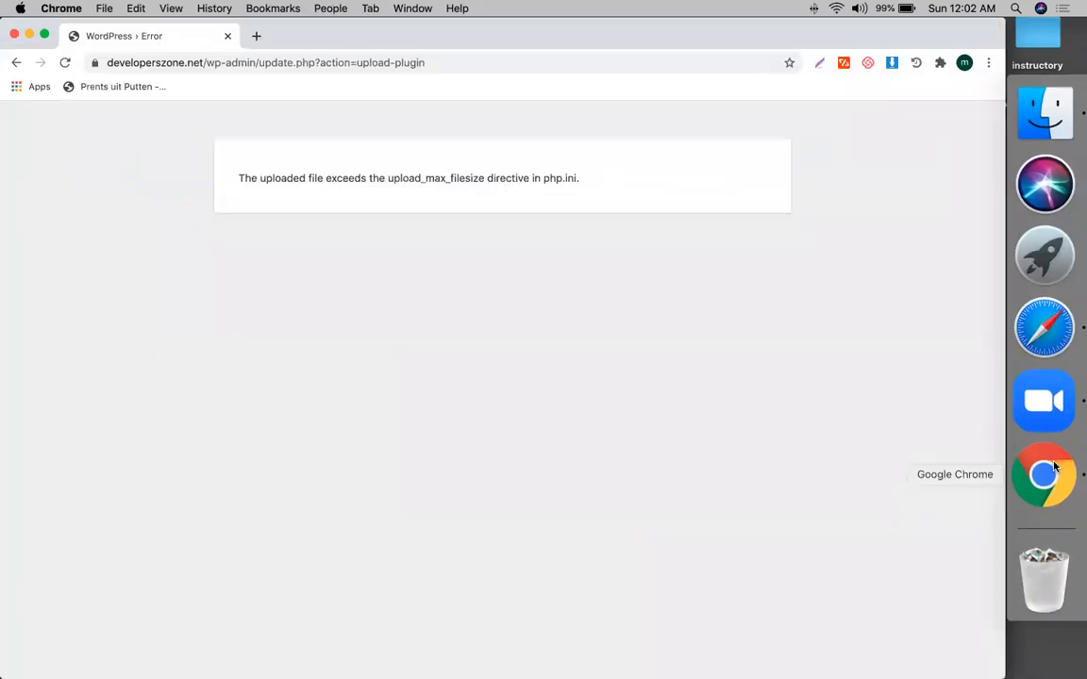
left_click(16, 62)
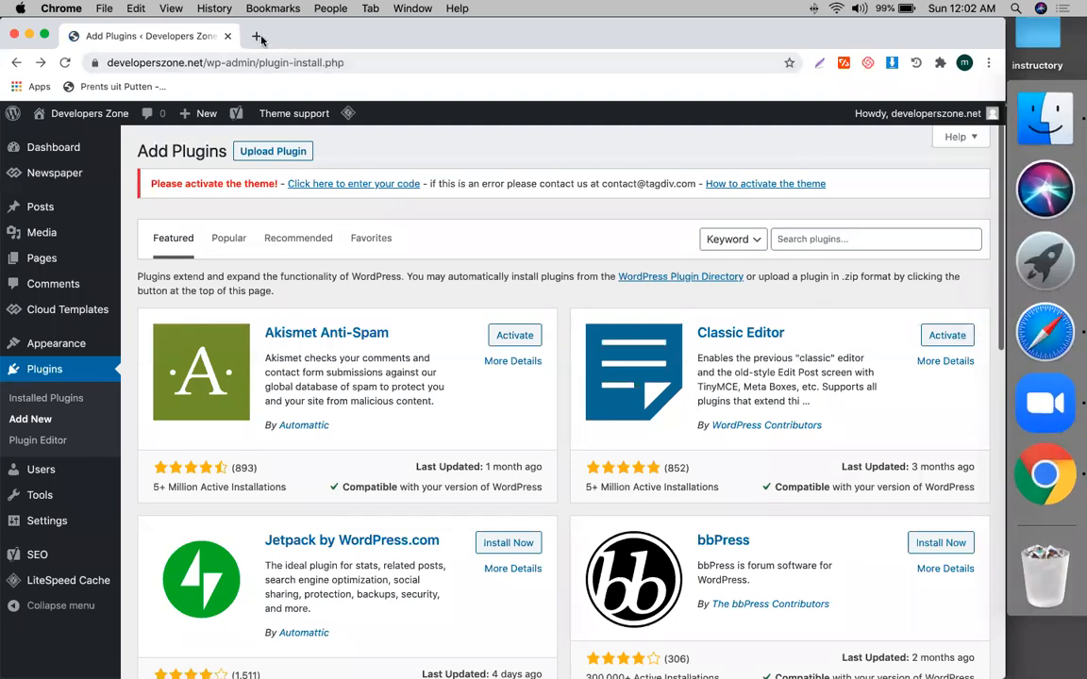
left_click(257, 36)
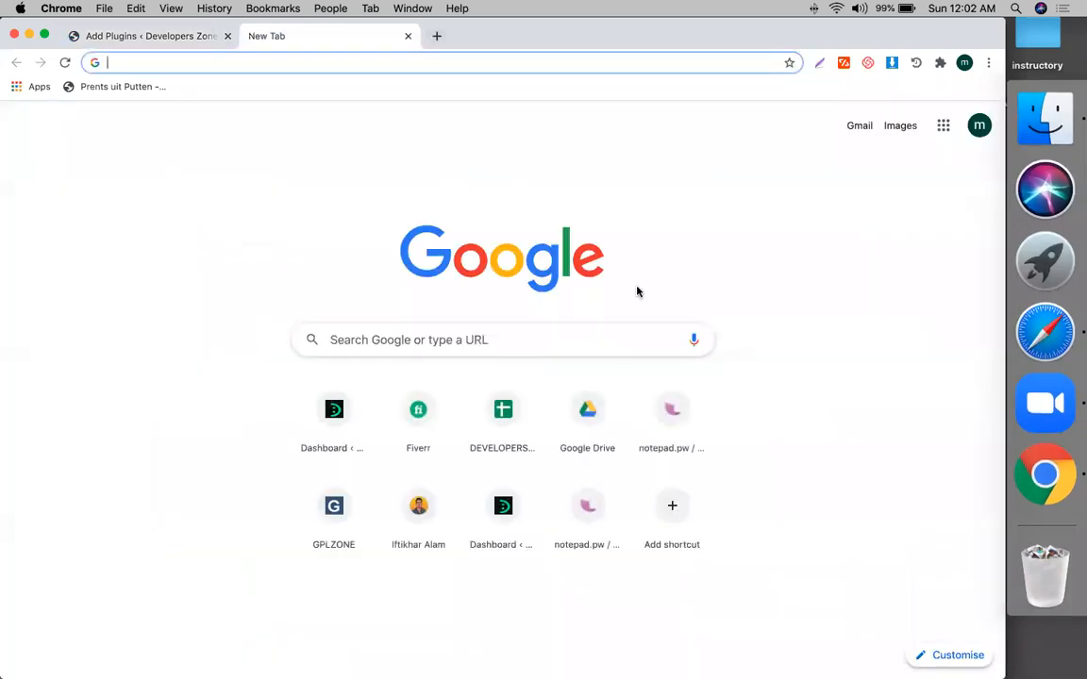
type("ala,")
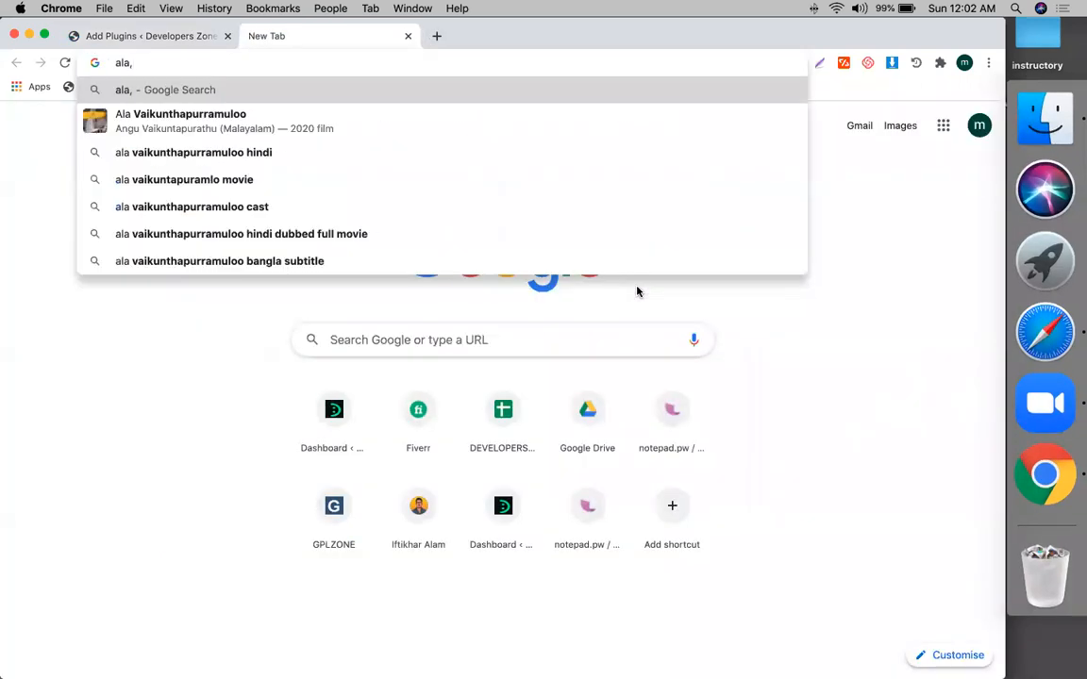
key("BackSpace")
type("mgi")
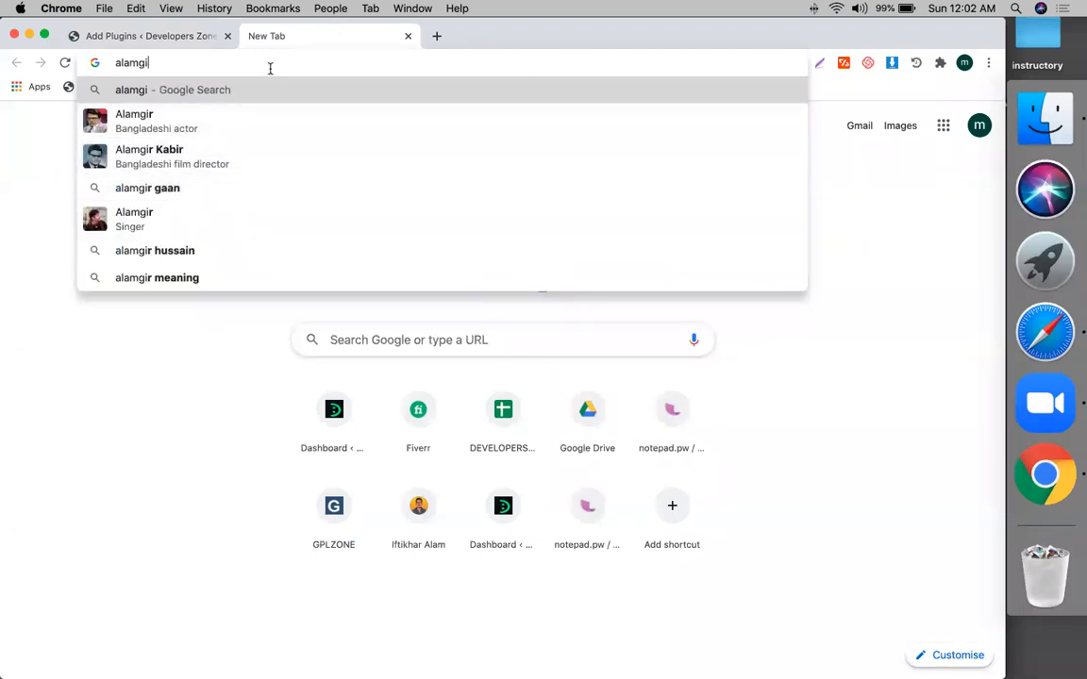
Replace the address text with developerszone.net/cpanel and load the cPanel login page
double_click(270, 68)
type("de")
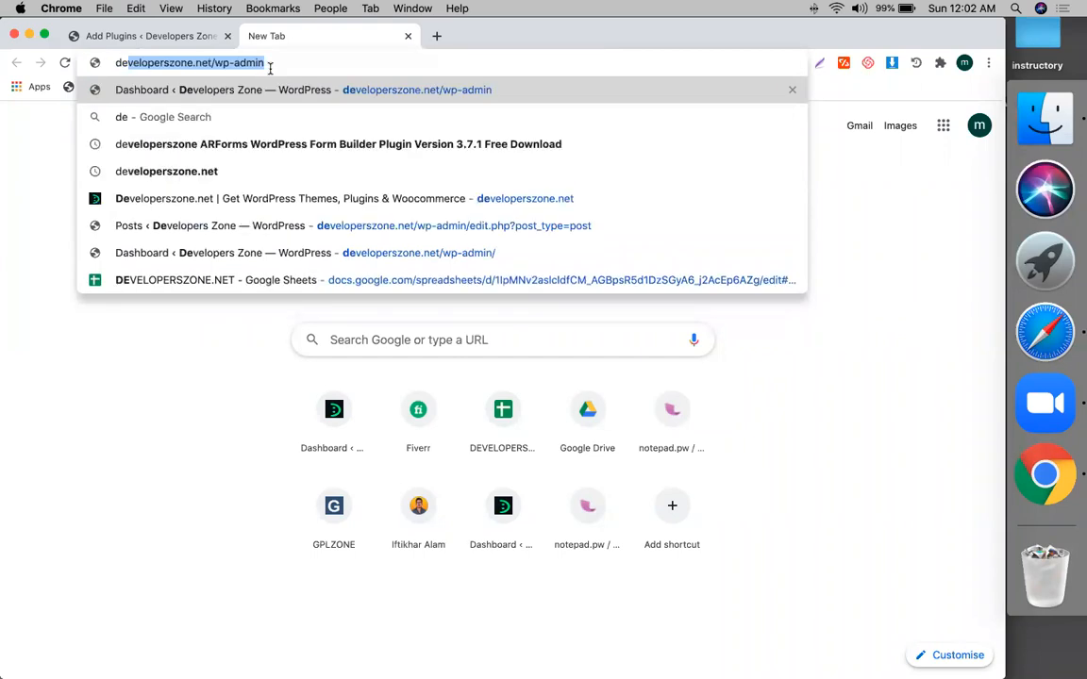
key("Right")
key("super+shift+Left")
key("Right")
key("shift+Left")
key("shift+Left")
key("shift+Left")
key("shift+Left")
key("shift+Left")
key("shift+Left")
key("shift+Left")
key("shift+Left")
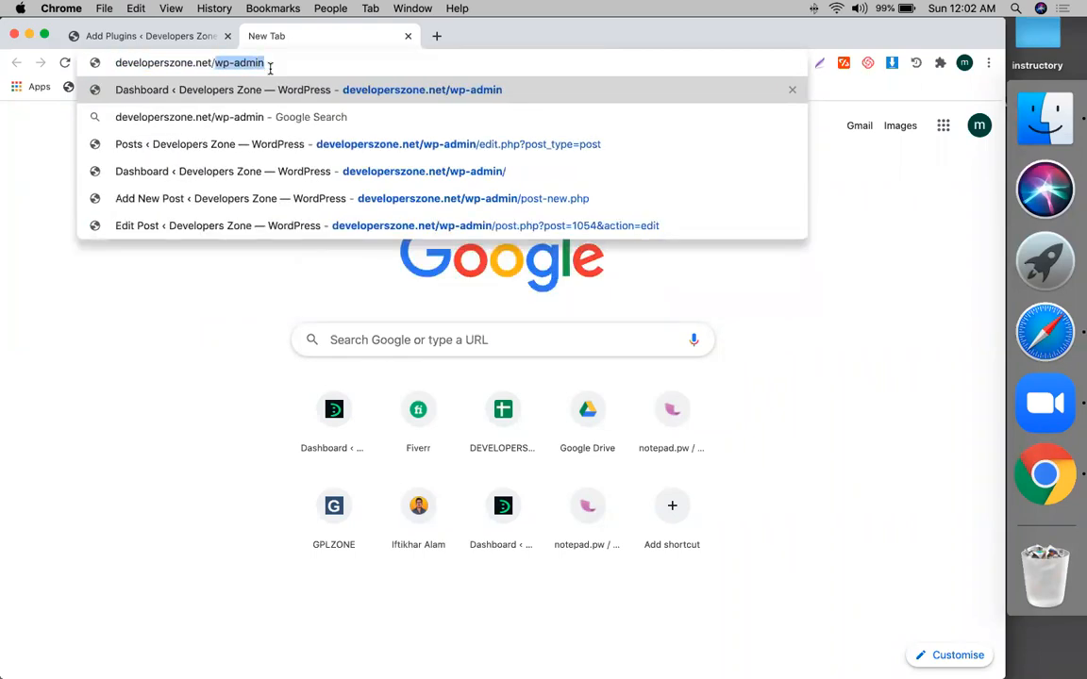
type("ca")
key("BackSpace")
type("panel")
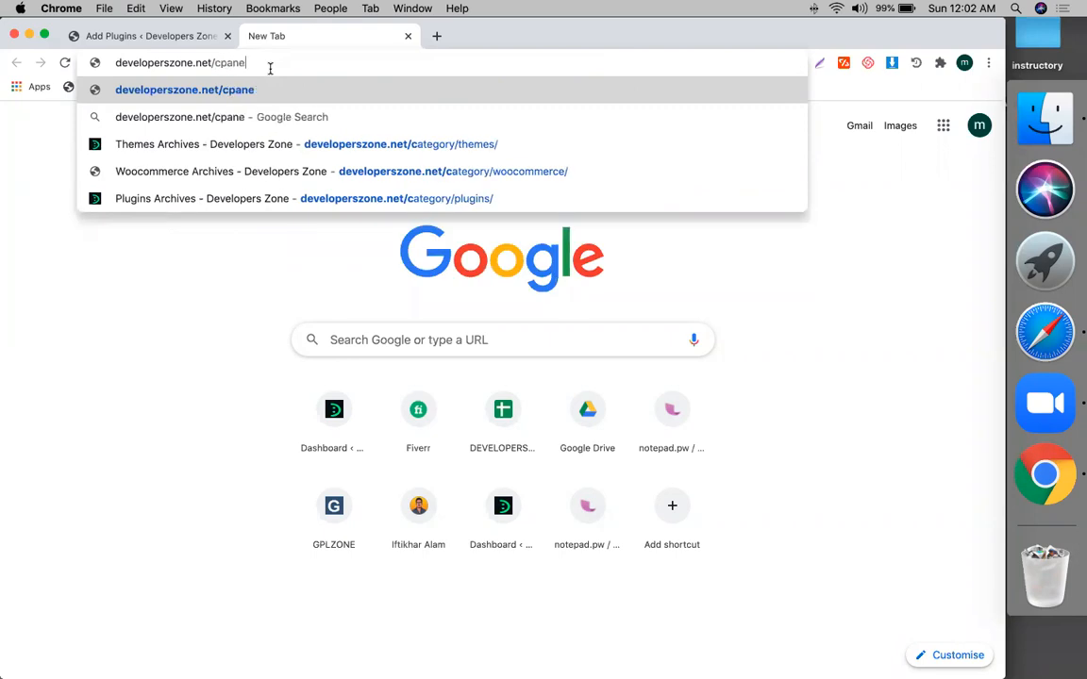
key("Return")
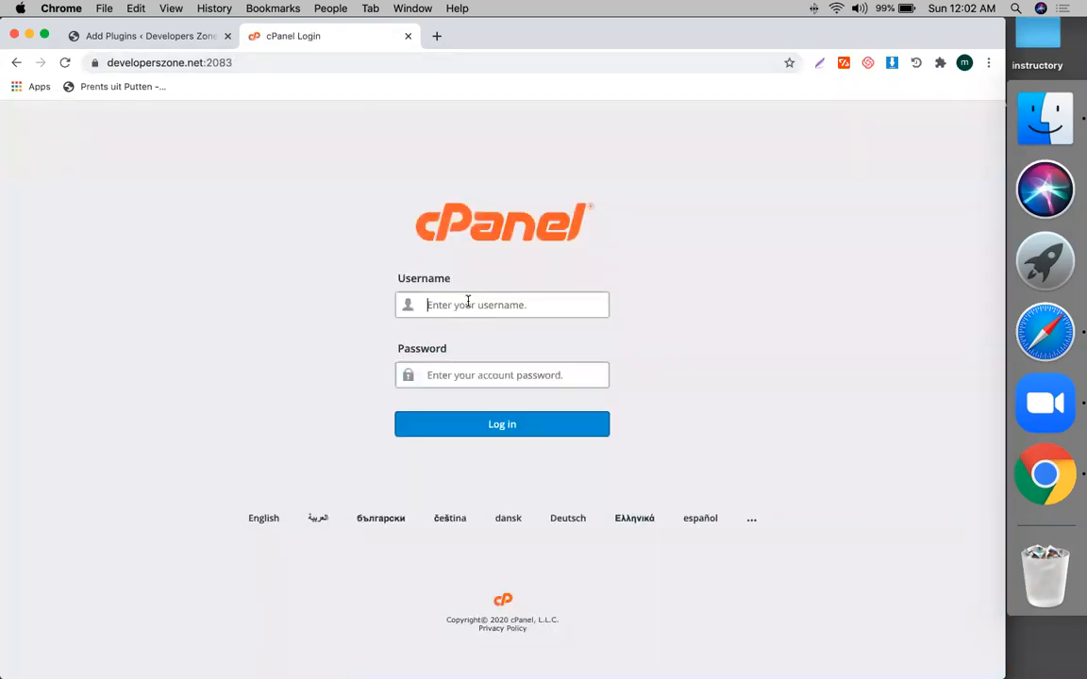
Log in to cPanel with the account username and password, re-entering the password if it is rejected
type("developers")
key("Tab")
type("***************")
key("Return")
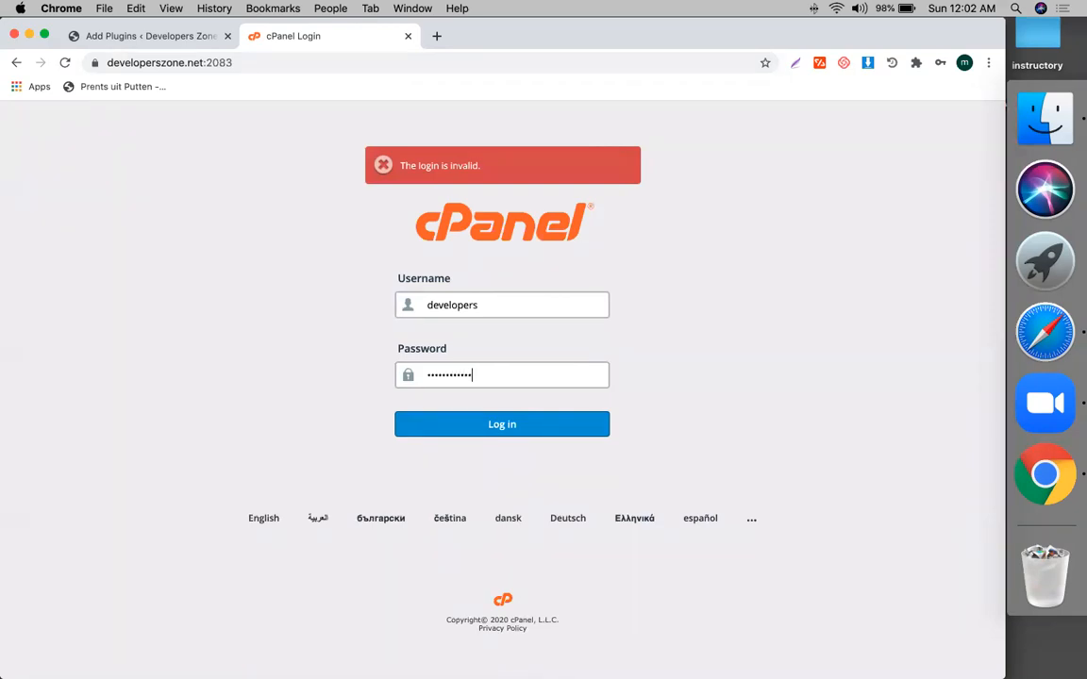
key("Return")
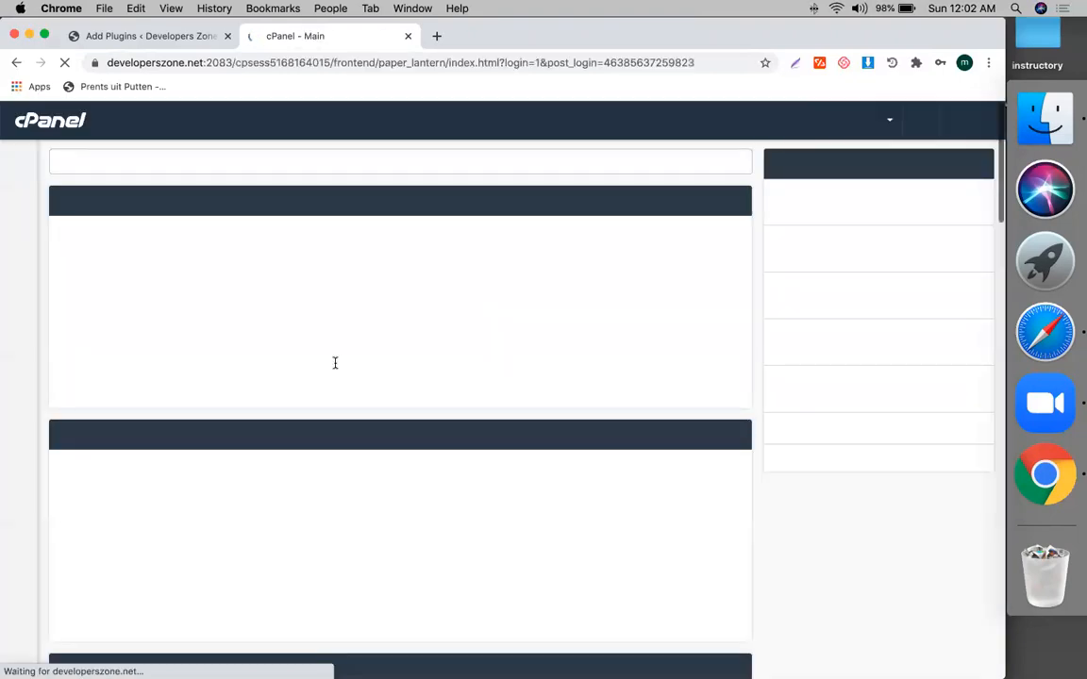
Open cPanel's File Manager and go to the public_html/wp-content/plugins folder
left_click(143, 246)
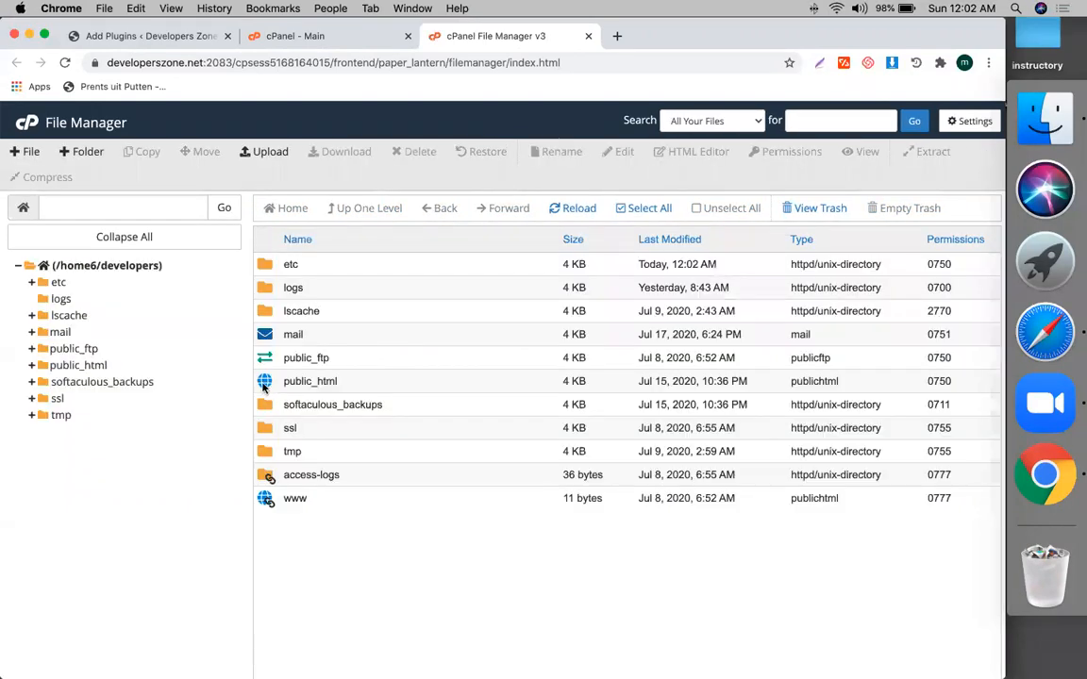
double_click(267, 382)
double_click(312, 311)
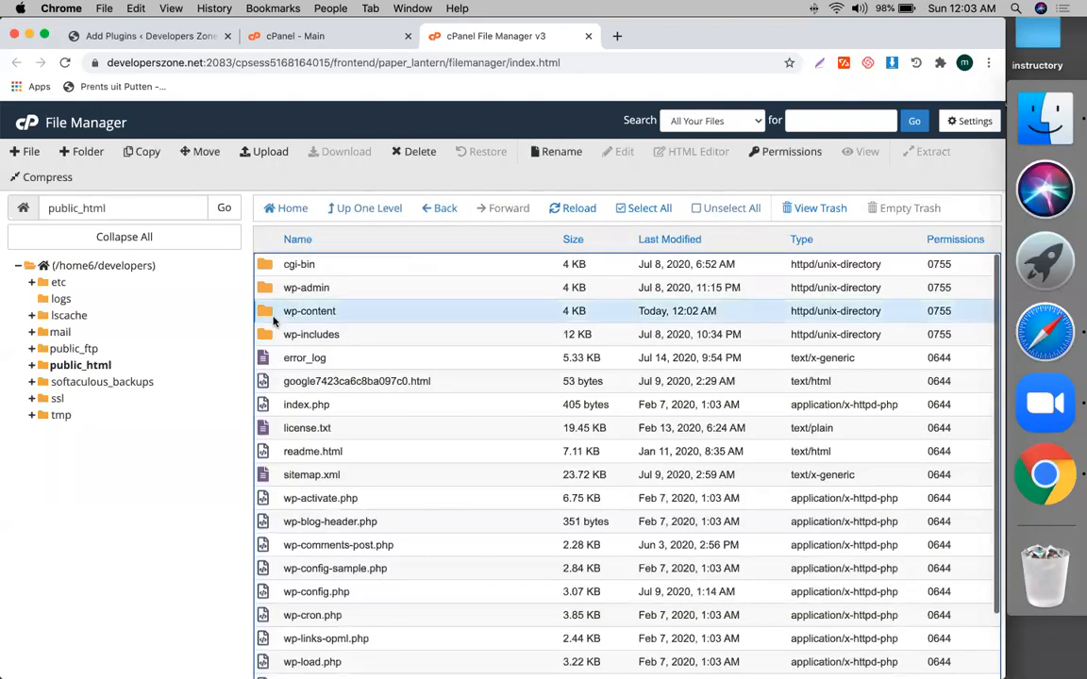
double_click(271, 267)
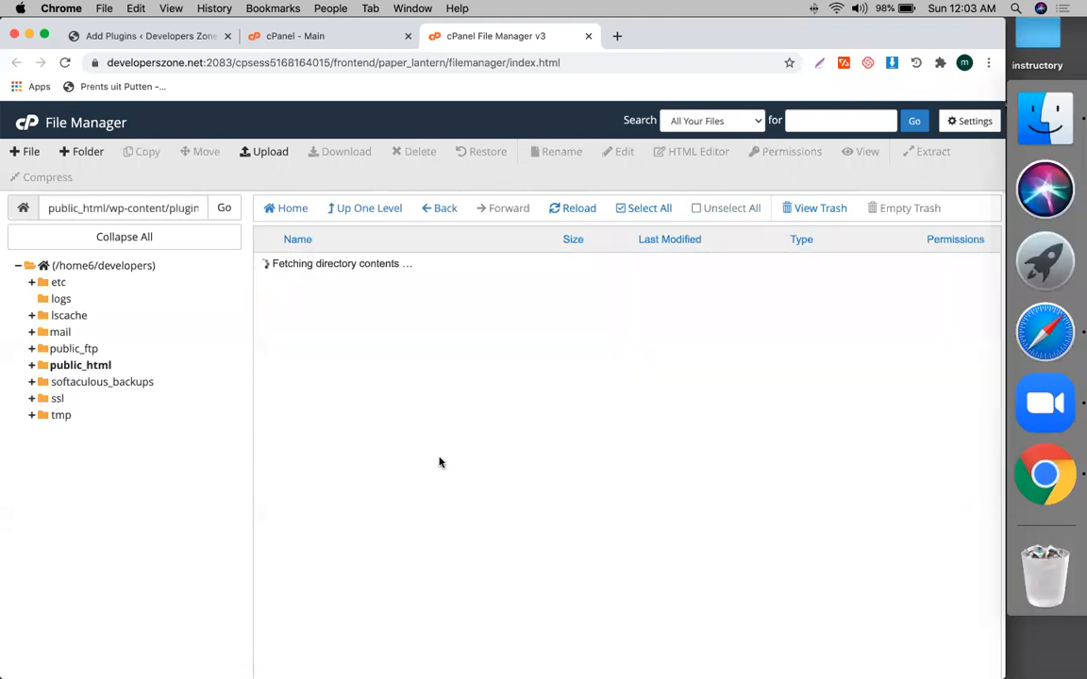
Open the file upload page for the wp-content/plugins folder
right_click(406, 564)
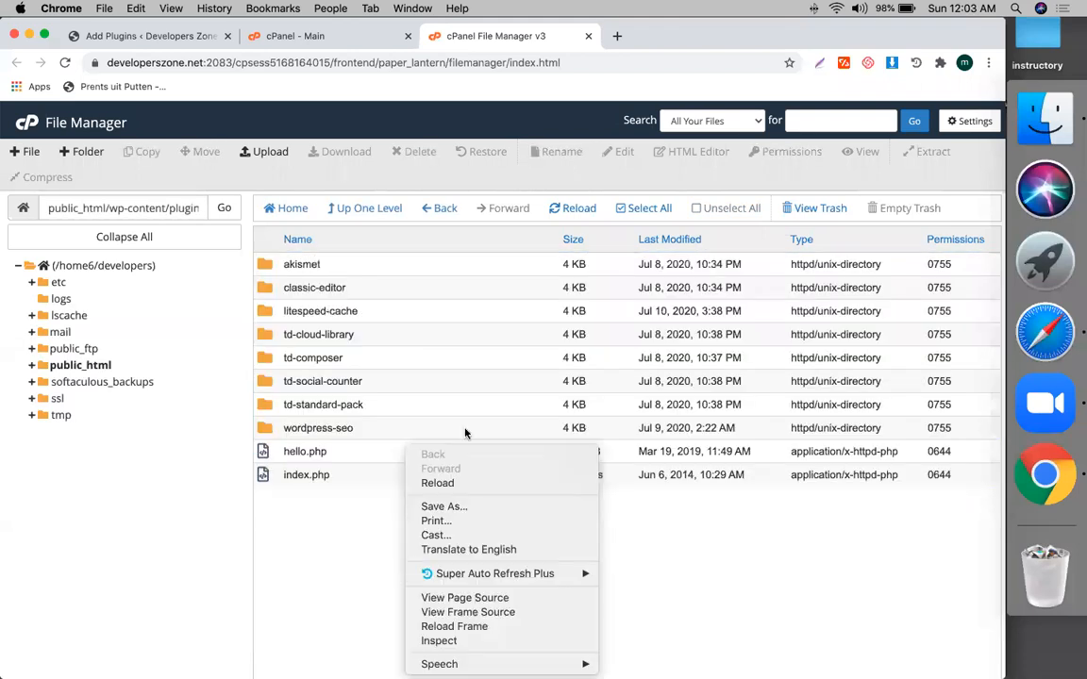
left_click(270, 152)
left_click(270, 151)
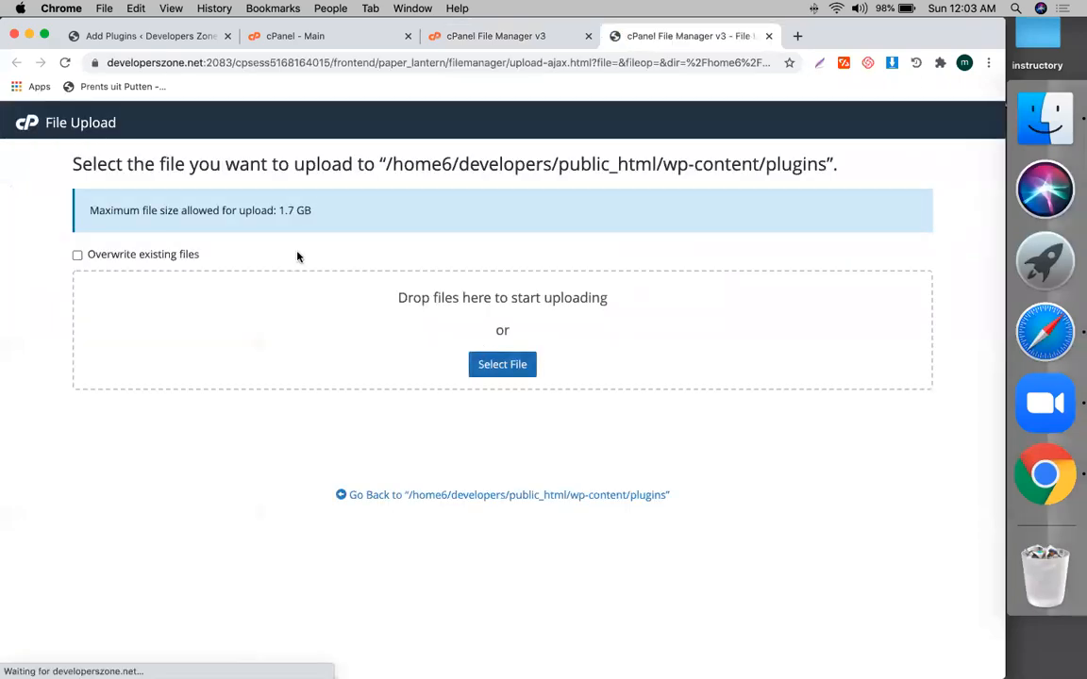
key("super+a")
key("Return")
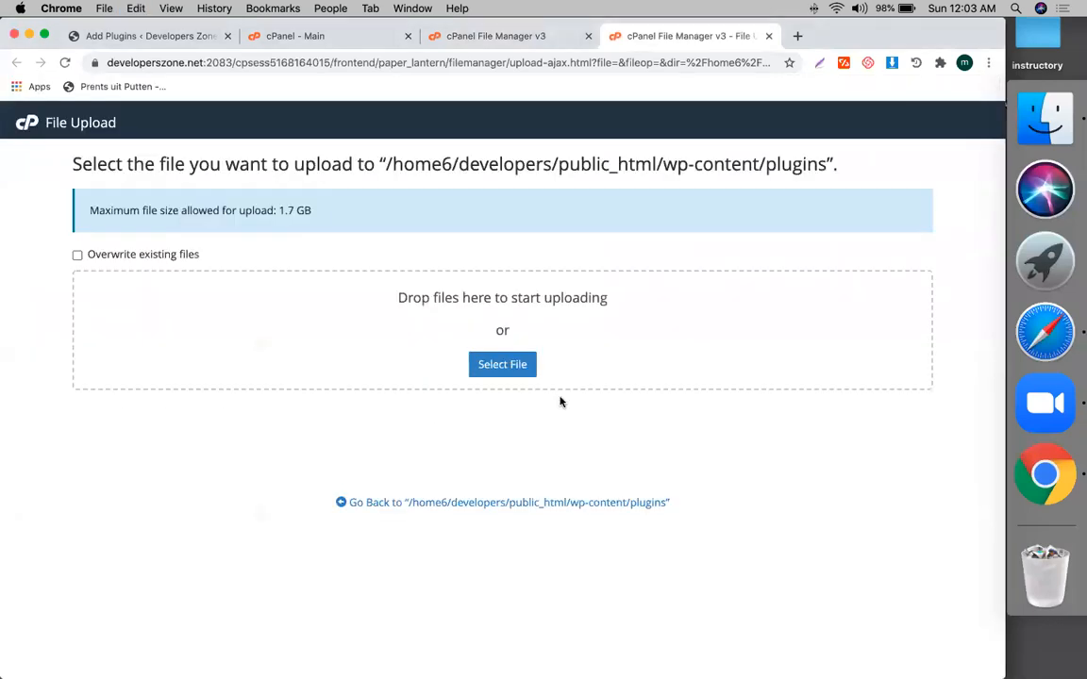
Upload sitepress-multilingual-cms.zip, wpml-string-translation.zip and wpml-translation-management.zip to the plugins folder
left_click(502, 365)
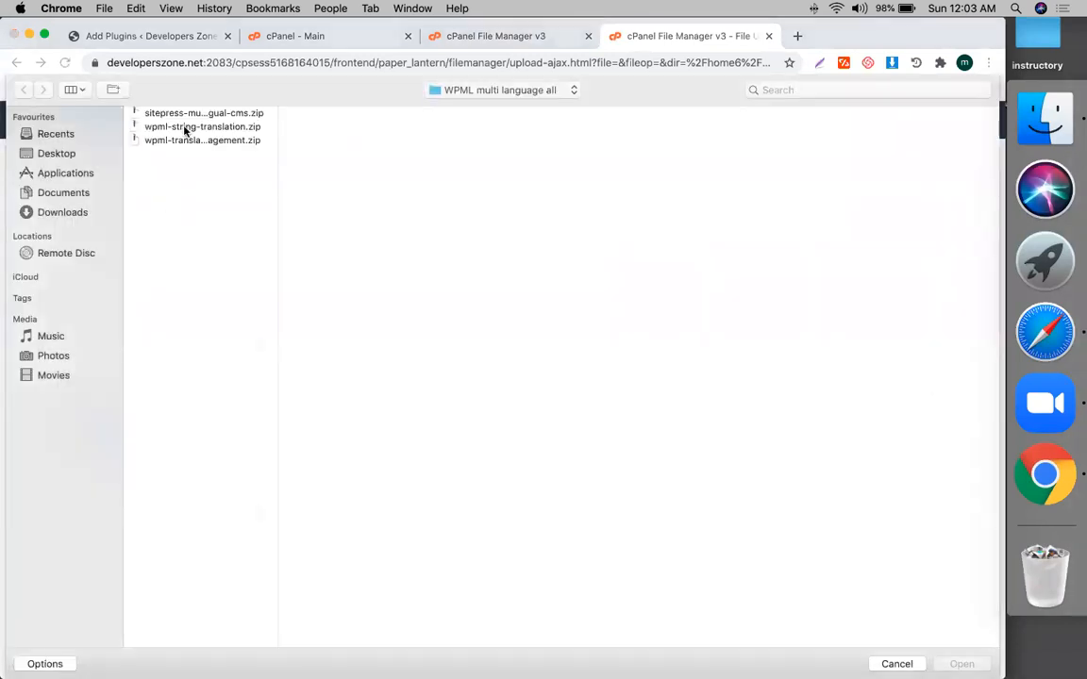
left_click(186, 130)
double_click(186, 130)
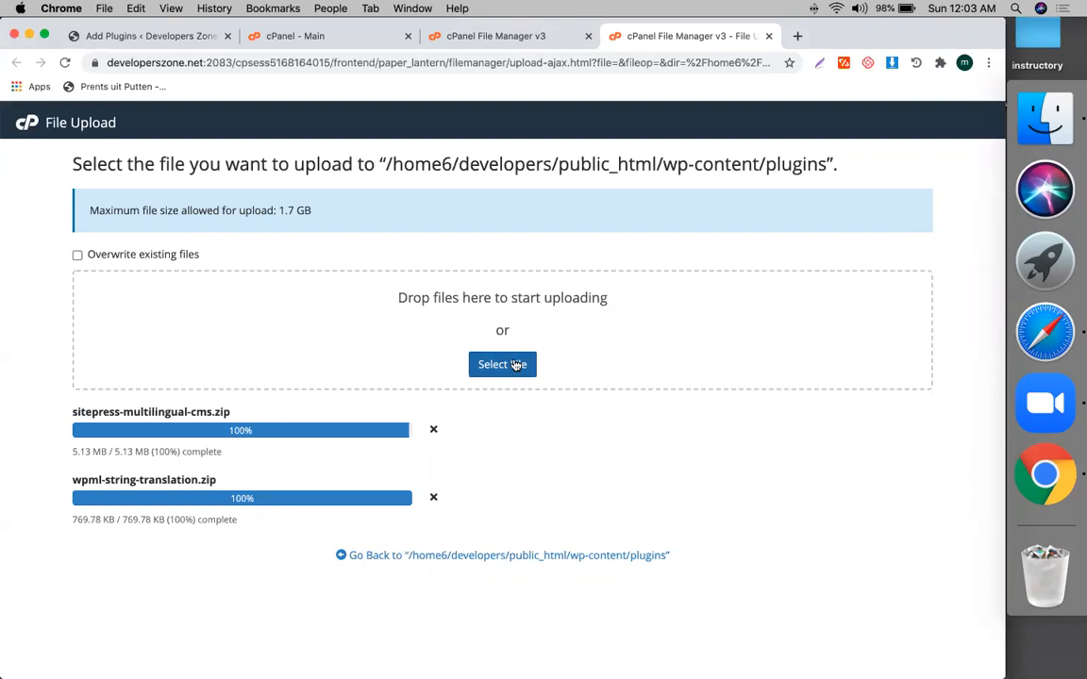
left_click(515, 364)
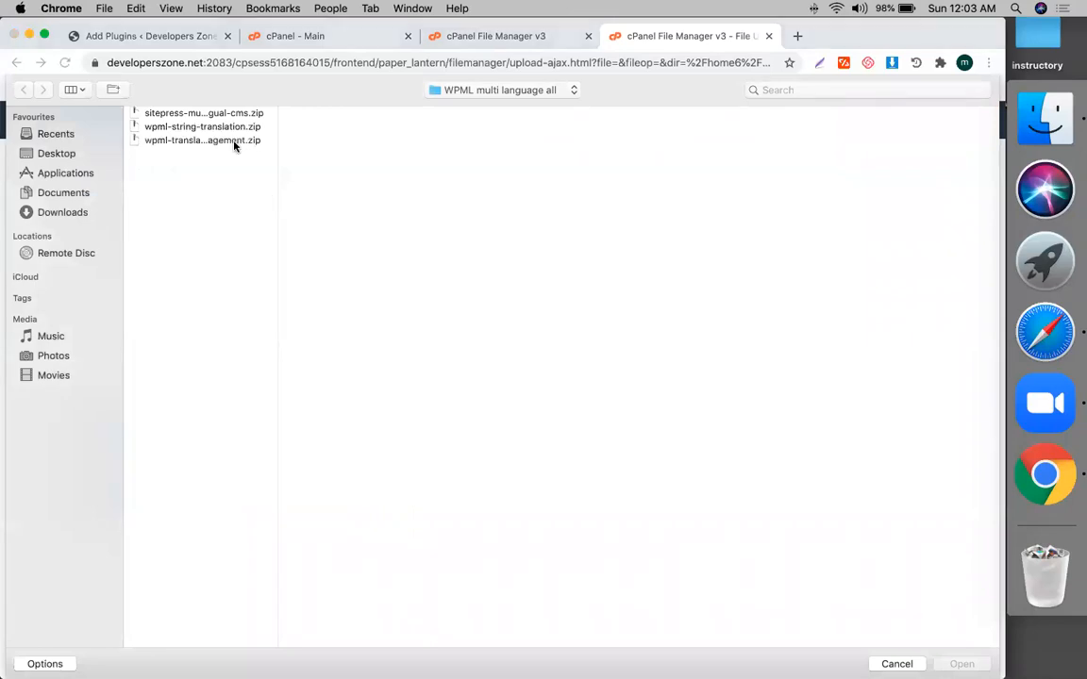
left_click(234, 146)
double_click(234, 146)
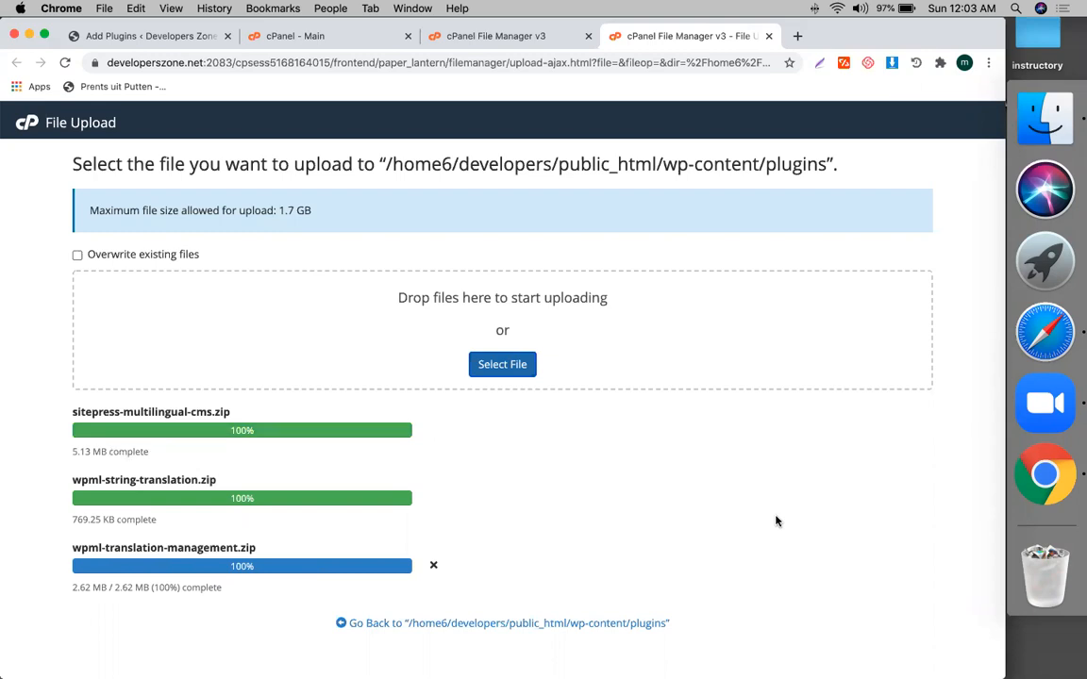
Switch to Safari and view the Google Docs document on social media following and gig marketing
left_click(1033, 336)
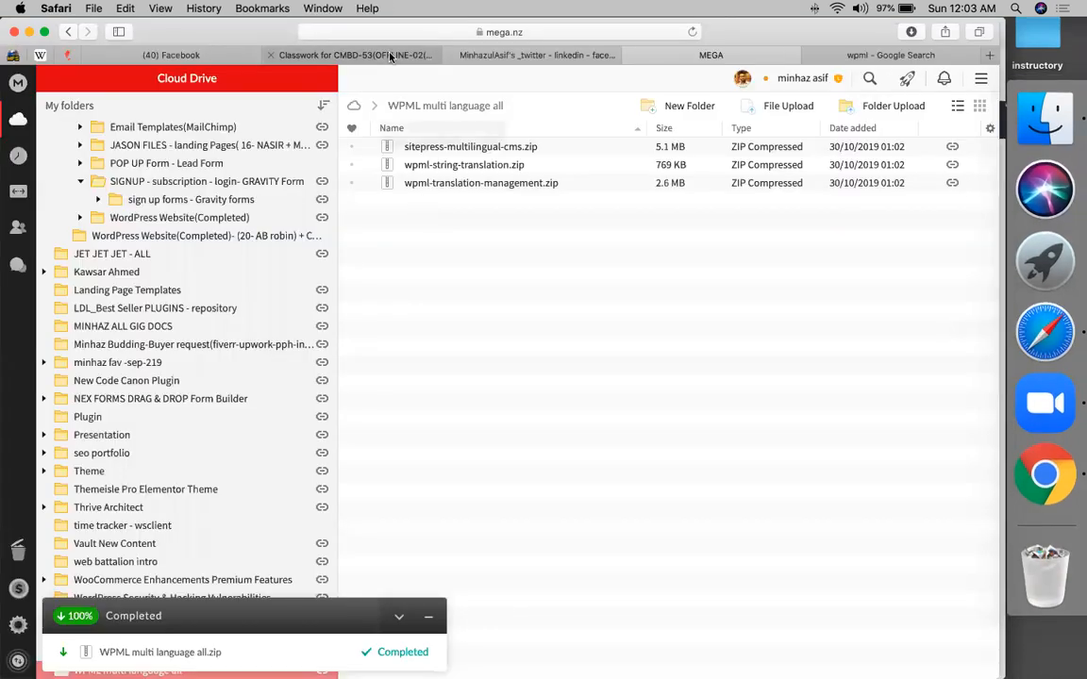
left_click(350, 52)
left_click(497, 54)
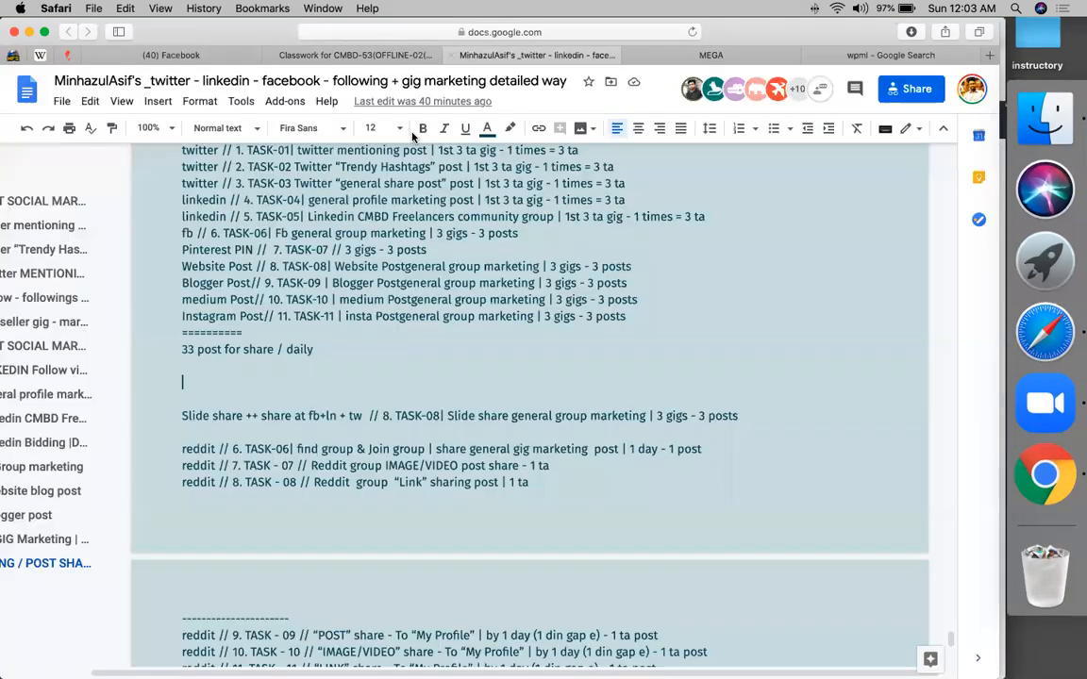
Open Google Drive in place of the wpml Google search page
left_click(878, 55)
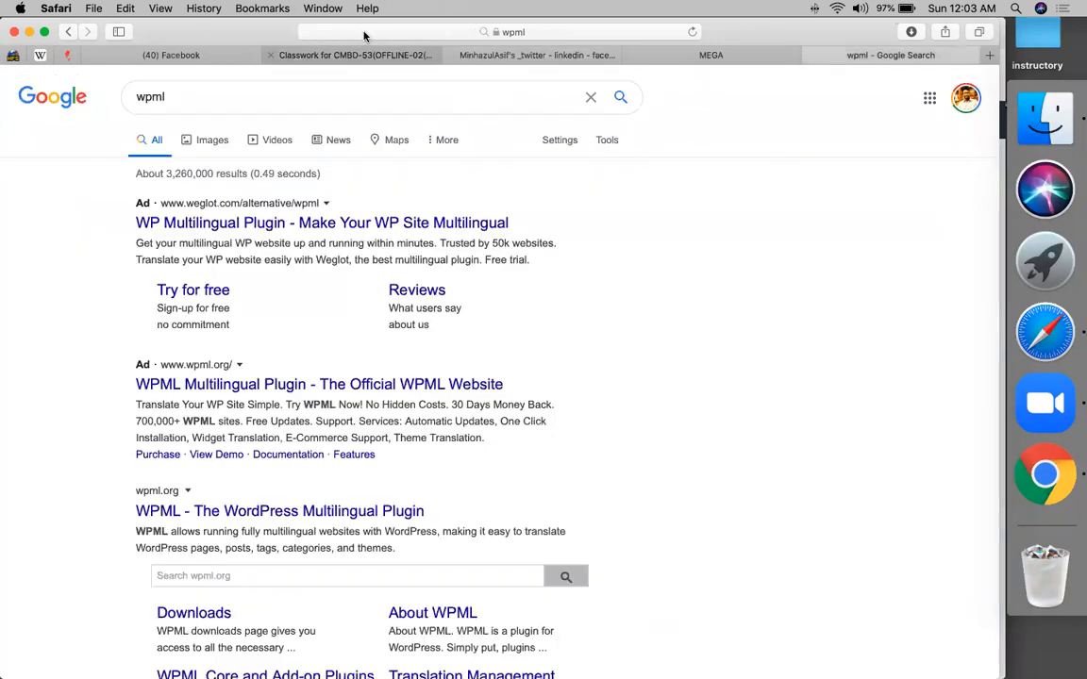
left_click(364, 32)
type("dr")
key("Return")
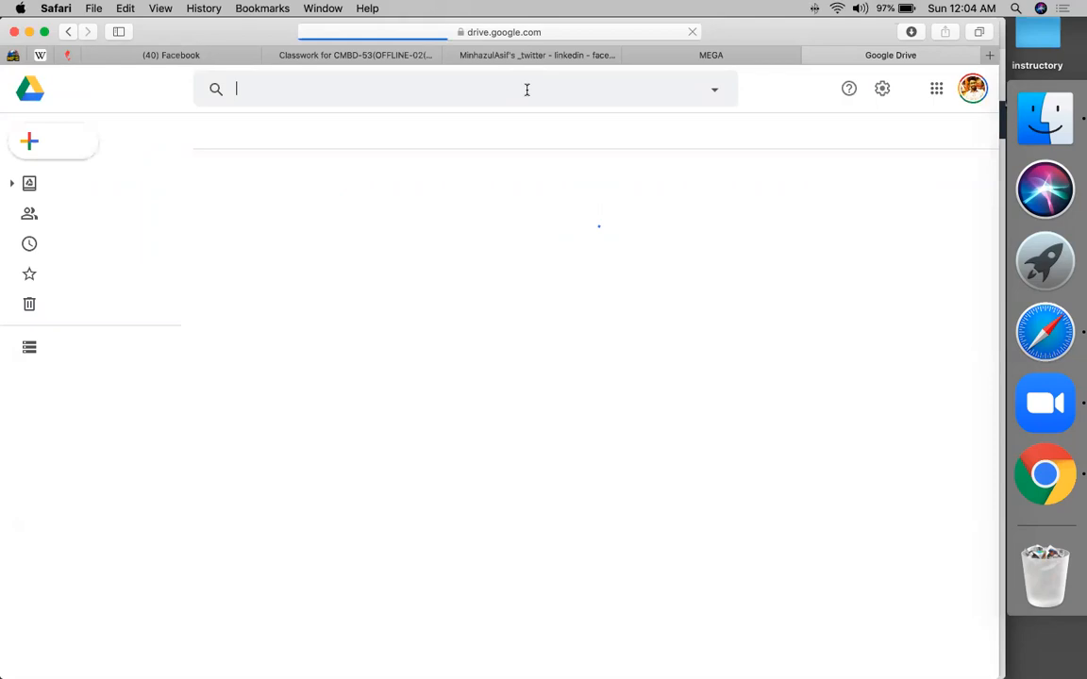
Search Google Drive for "wpml" and look through the results for the WPML class document
type("wpml")
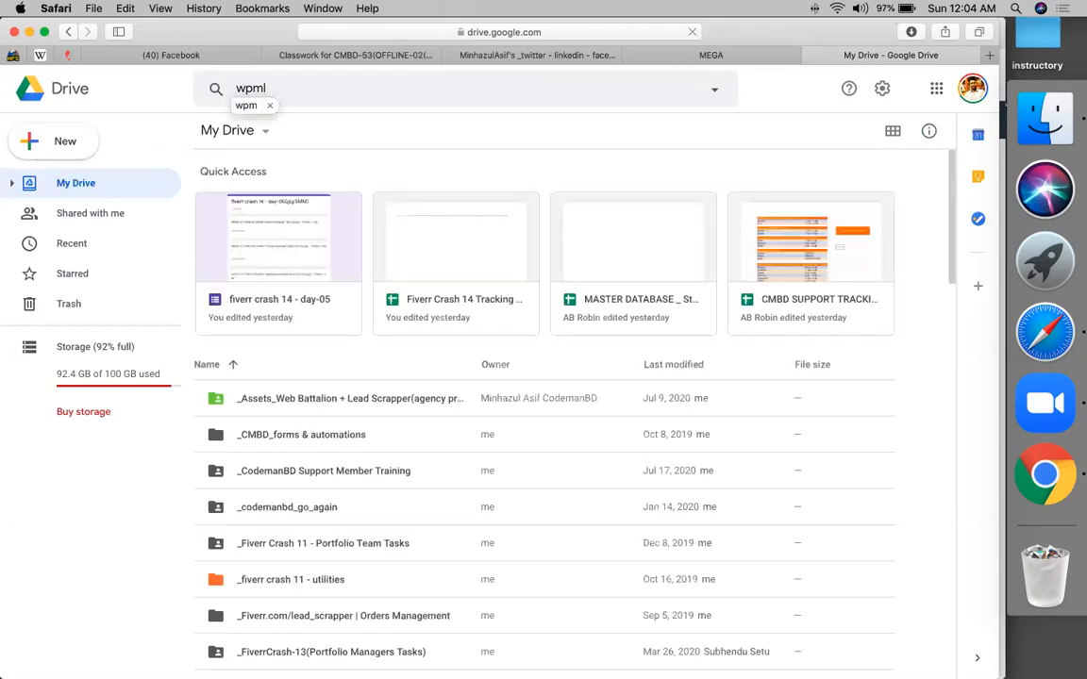
key("Return")
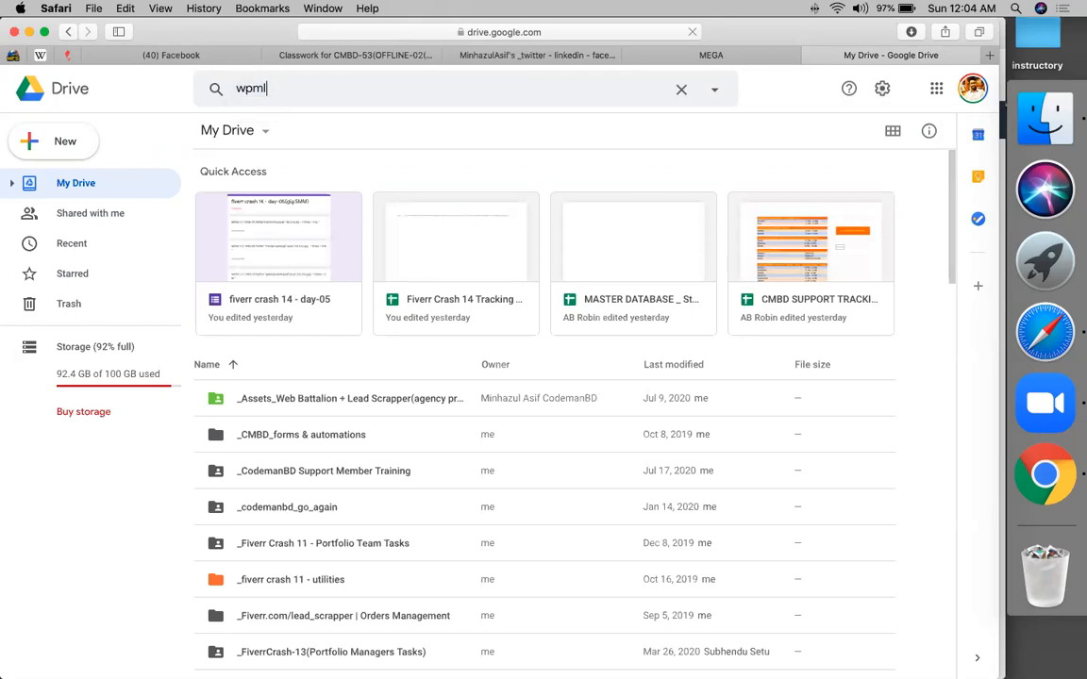
key("BackSpace")
type("l")
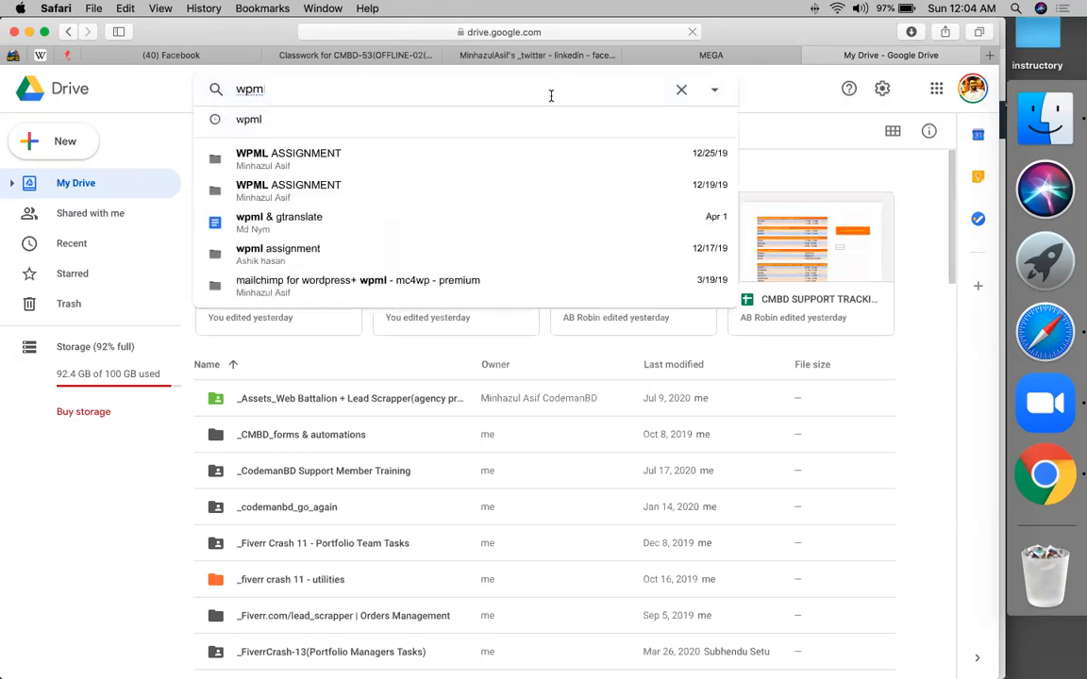
type("l")
key("Return")
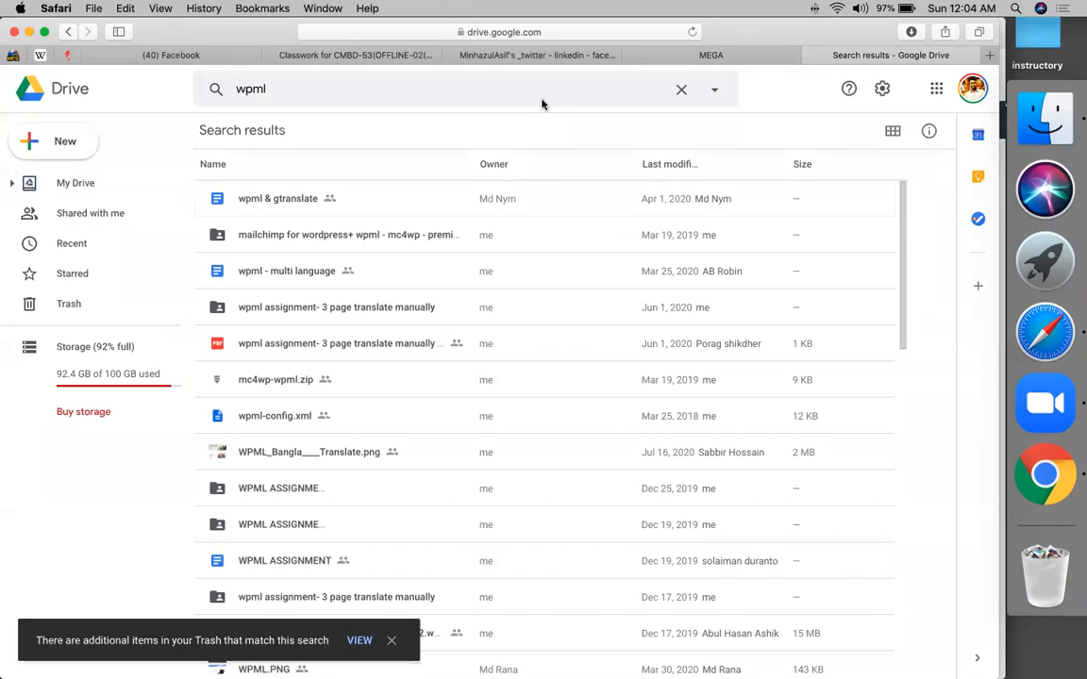
scroll(400, 462, "down", 1)
scroll(400, 466, "down", 5)
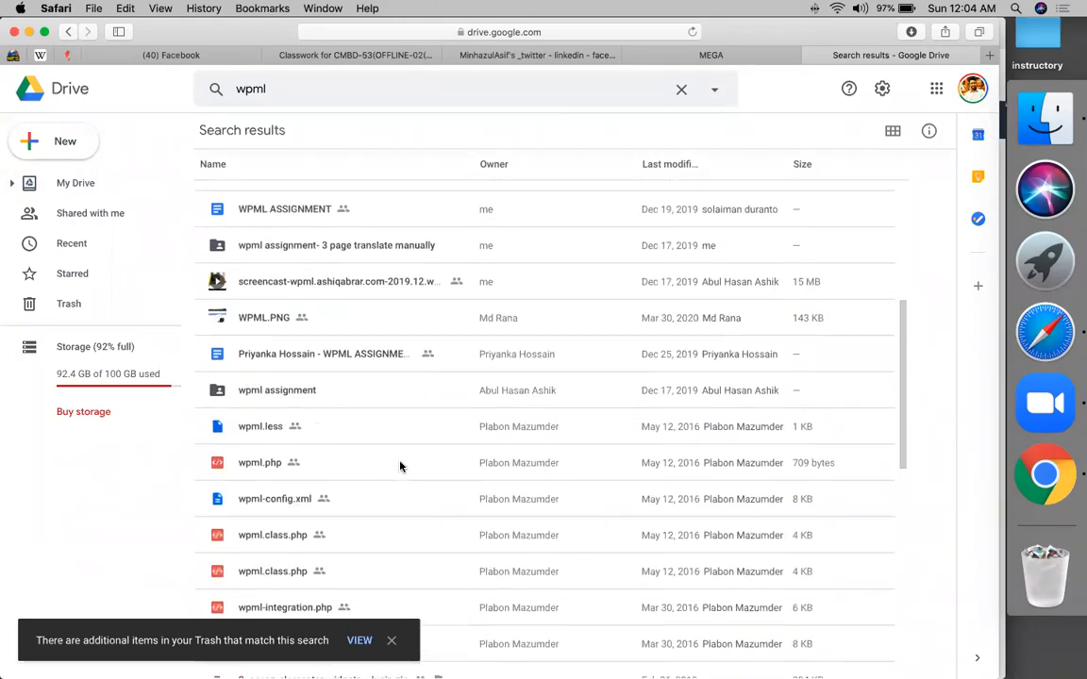
scroll(400, 466, "down", 8)
scroll(400, 466, "down", 12)
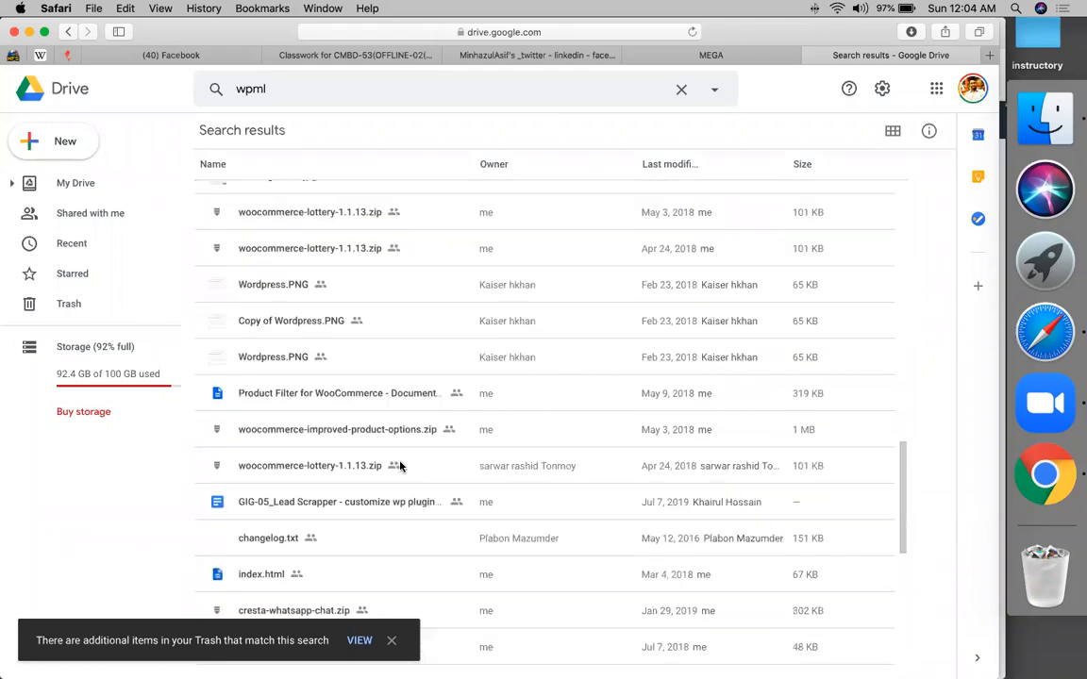
scroll(400, 466, "up", 15)
scroll(400, 466, "up", 10)
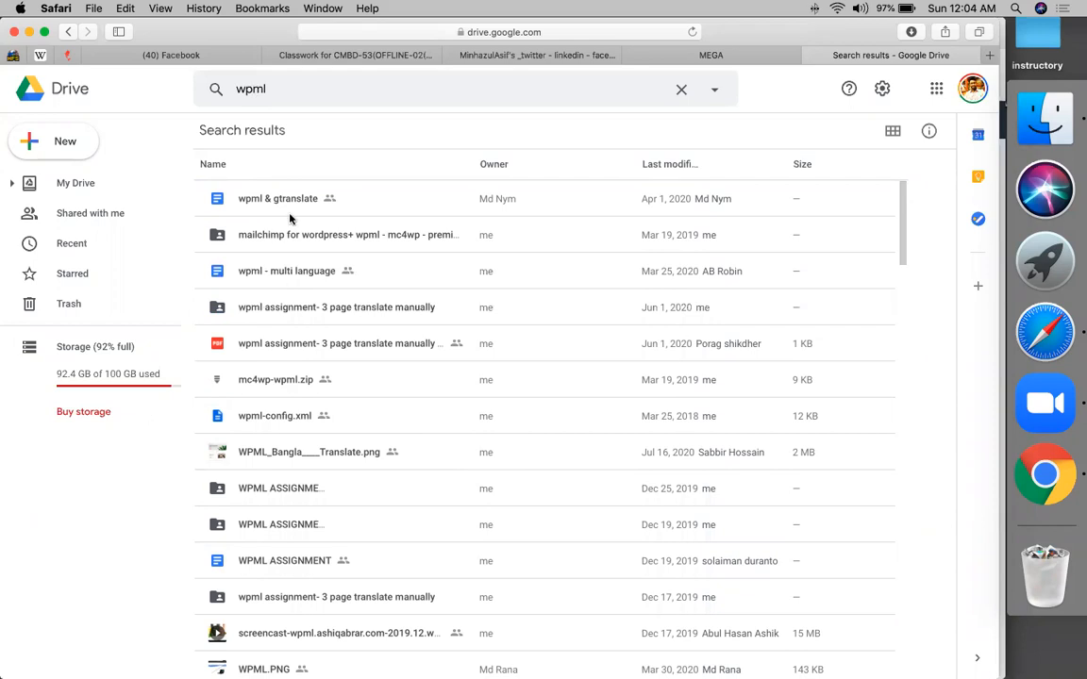
Search Google Drive for "multi language" and open the "wpml - multi language" document
left_click(309, 91)
key("super+a")
type("multi lan")
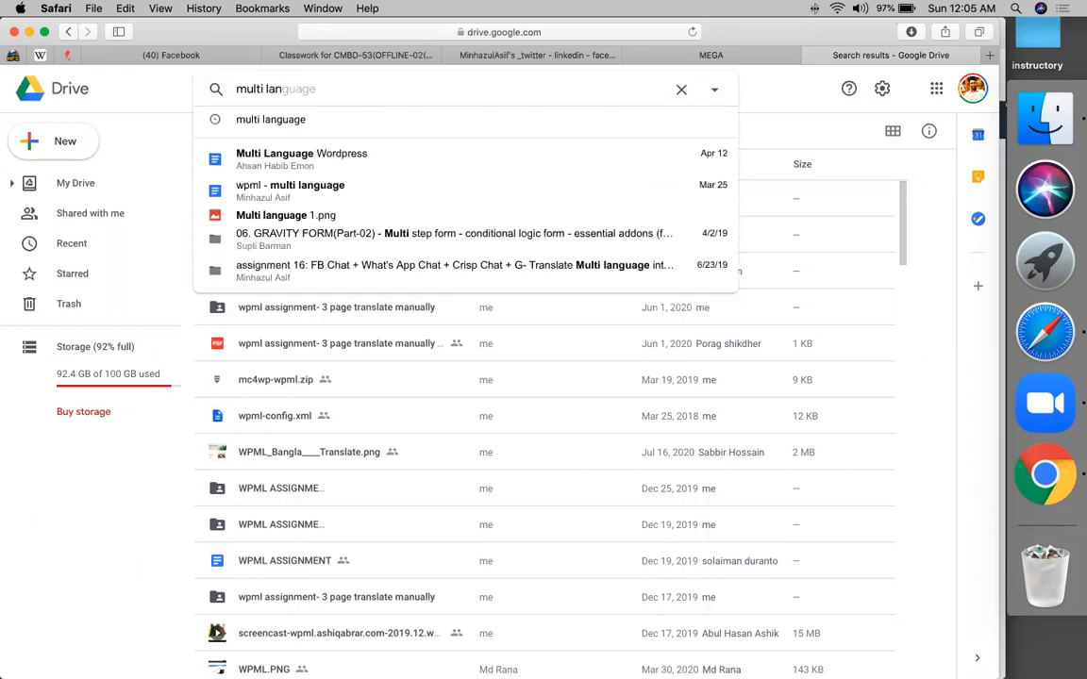
key("BackSpace")
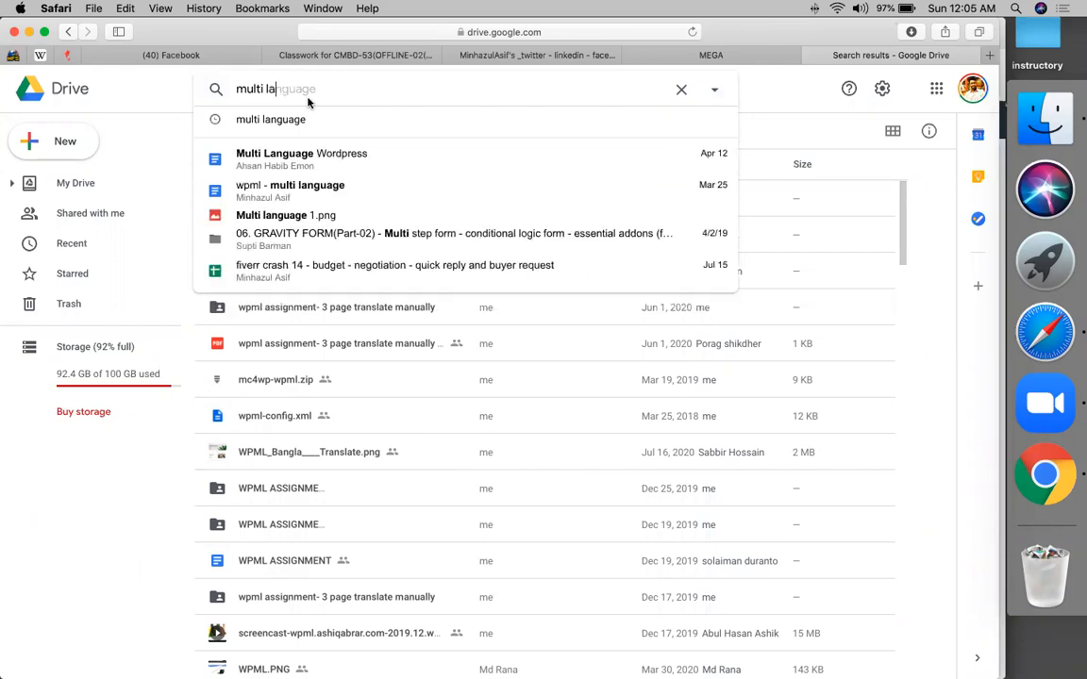
type("ngu")
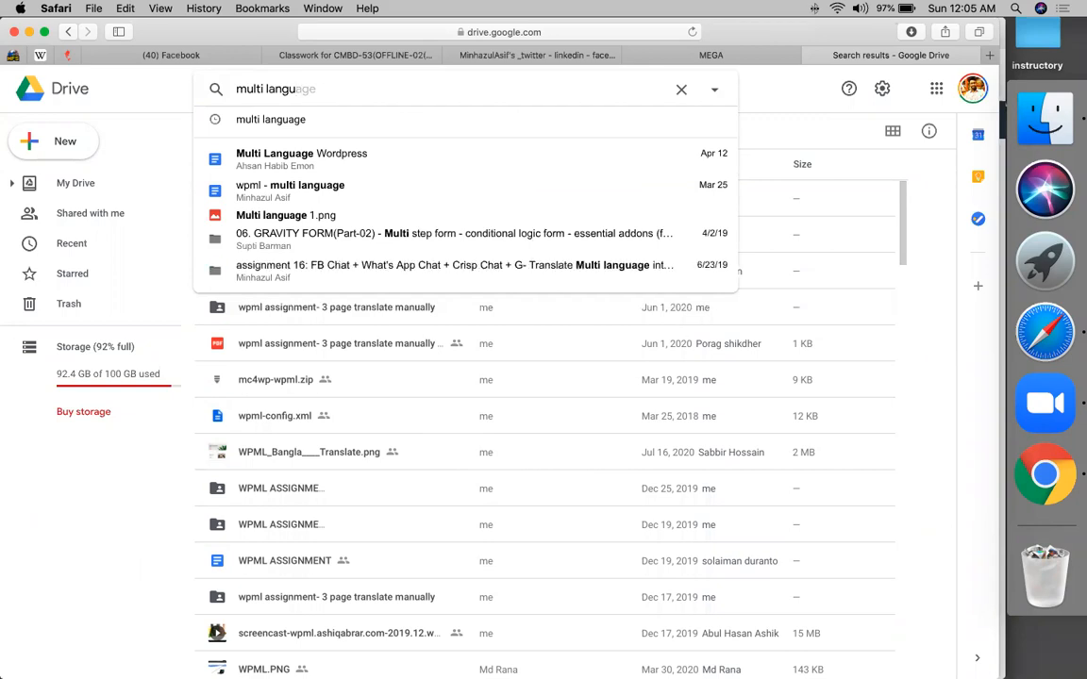
left_click(274, 189)
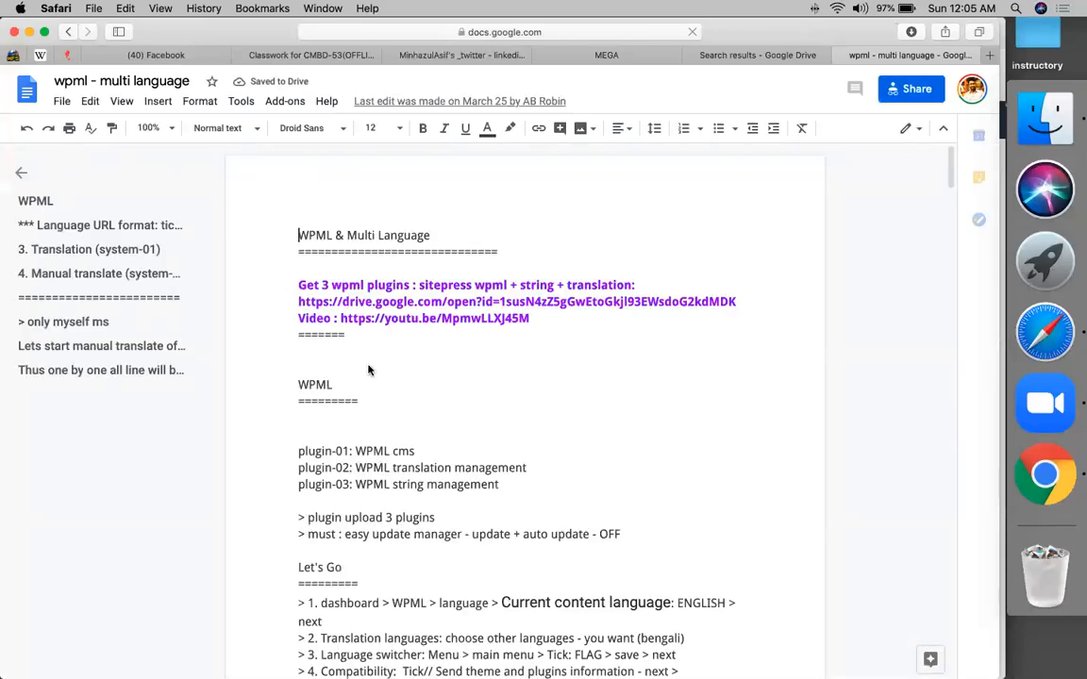
Review the WPML instructions in the document and copy its sharing link
scroll(415, 311, "down", 1)
right_click(375, 401)
key("Escape")
scroll(362, 541, "down", 8)
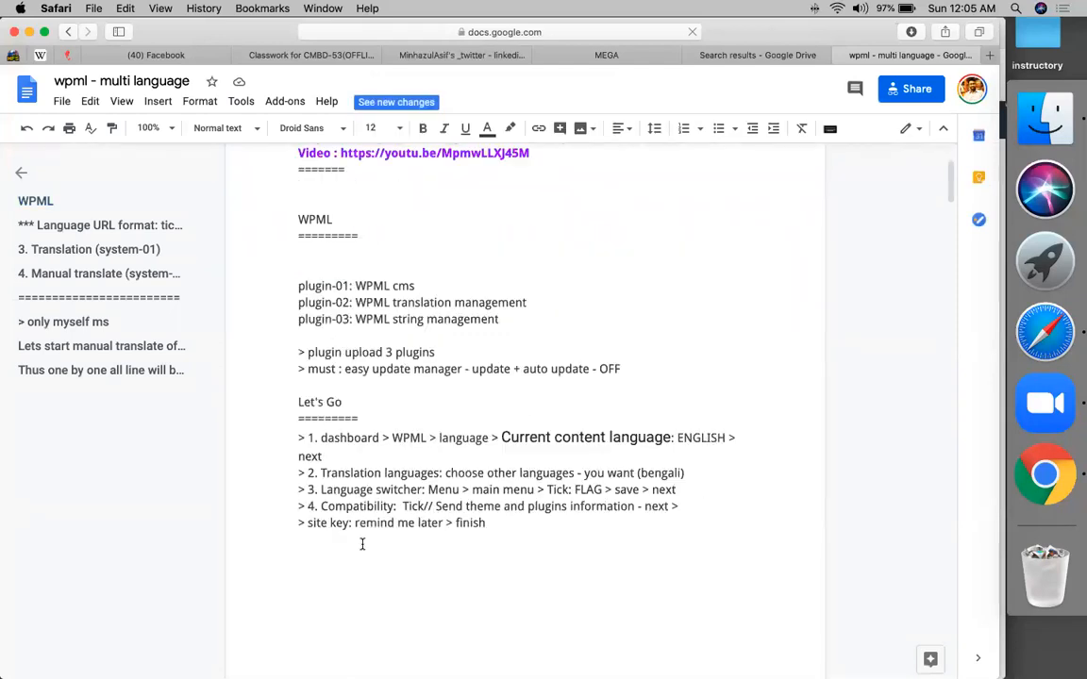
scroll(361, 544, "down", 4)
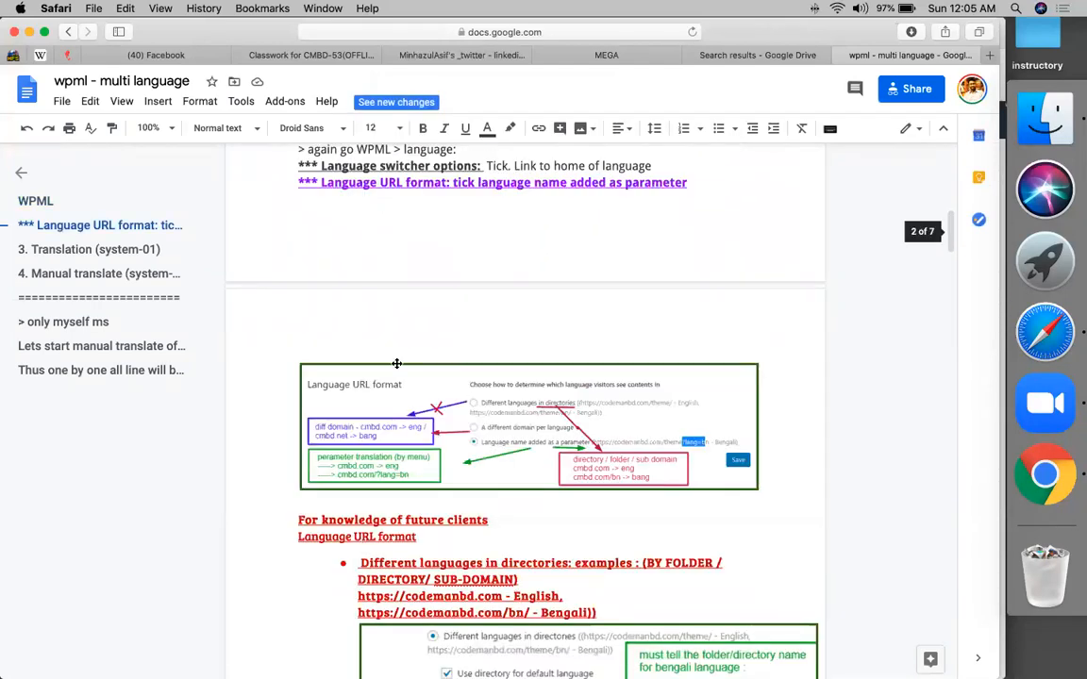
left_click(908, 87)
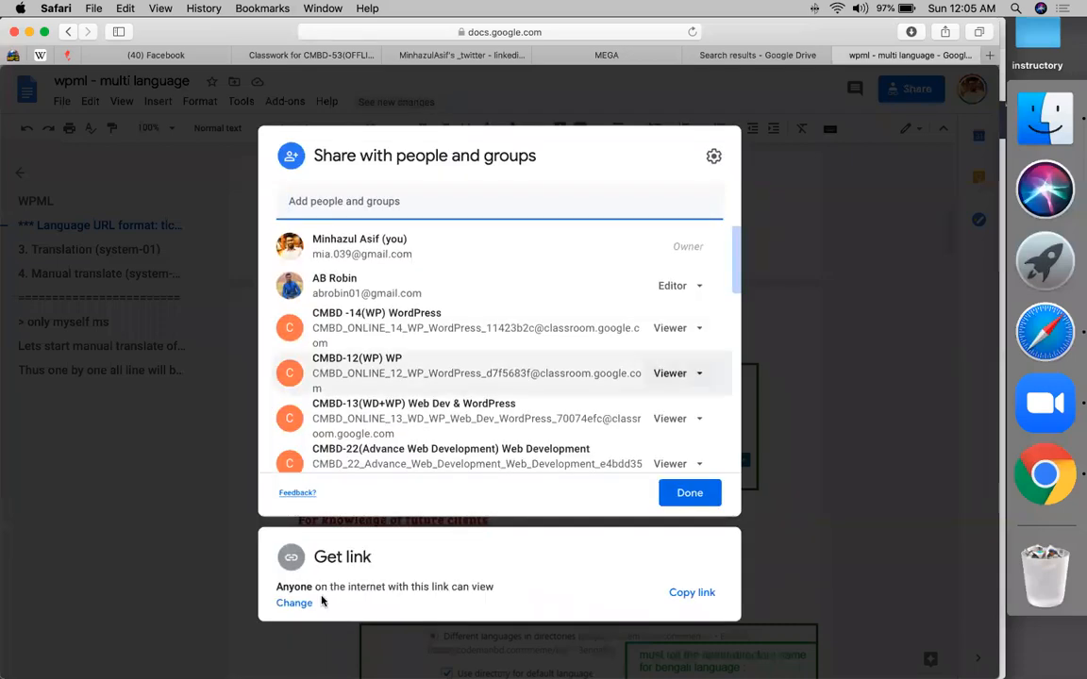
left_click(291, 604)
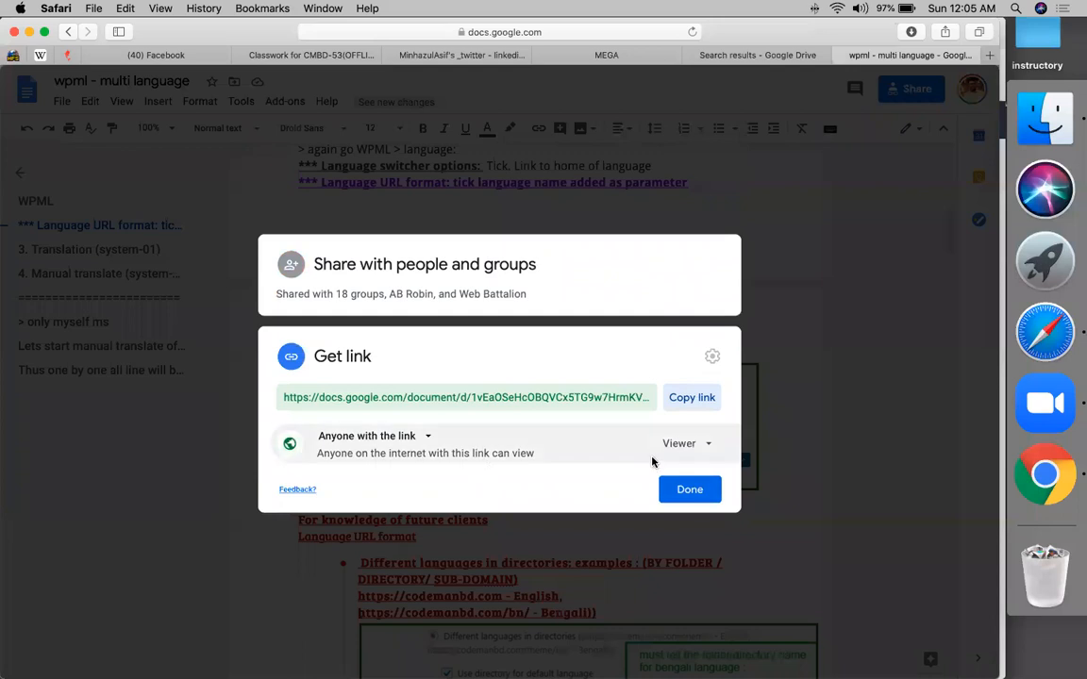
left_click(677, 400)
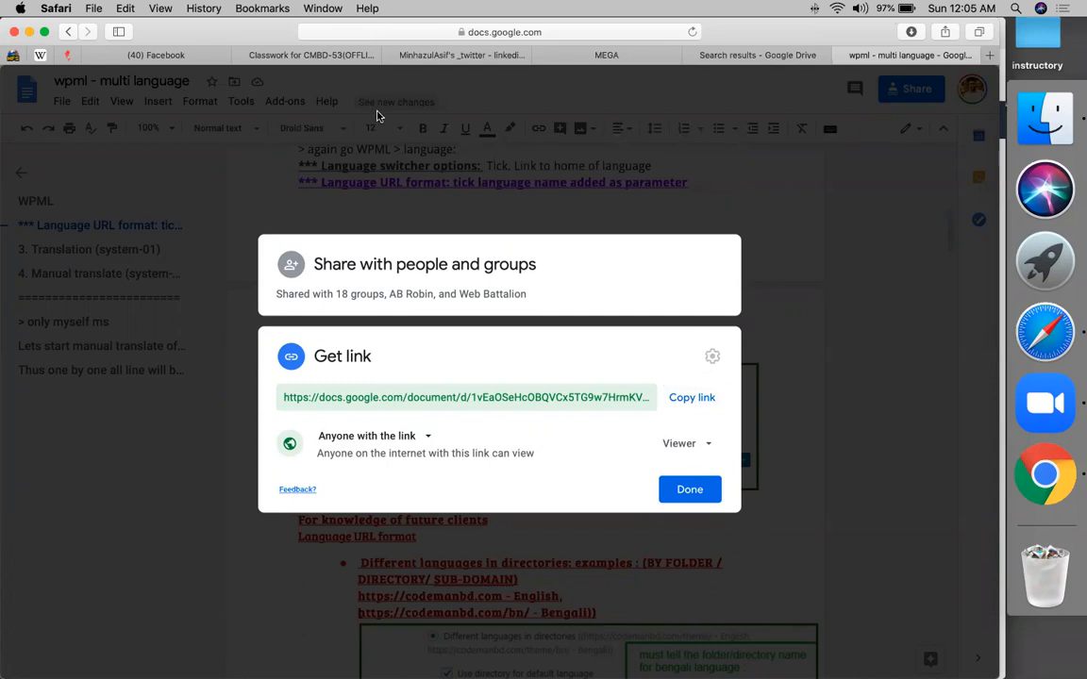
Add a topic named WPML MULTI LANGUAGE to the CMBD-53 class's classwork in Google Classroom
left_click(274, 55)
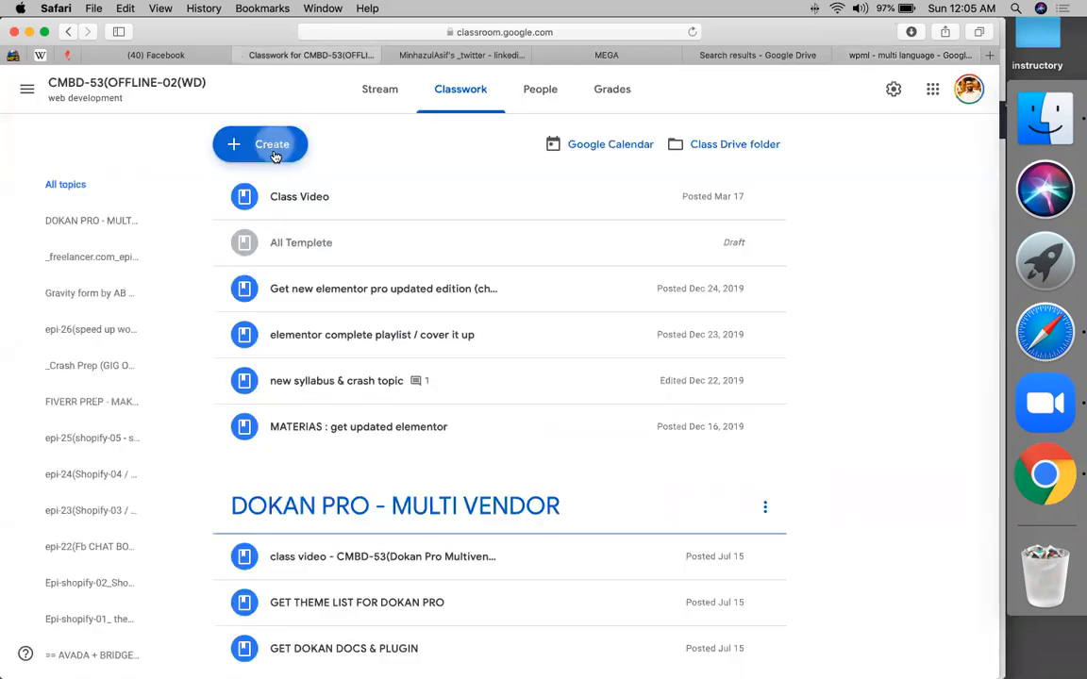
left_click(275, 154)
left_click(275, 385)
type("WPML MULTI LAN")
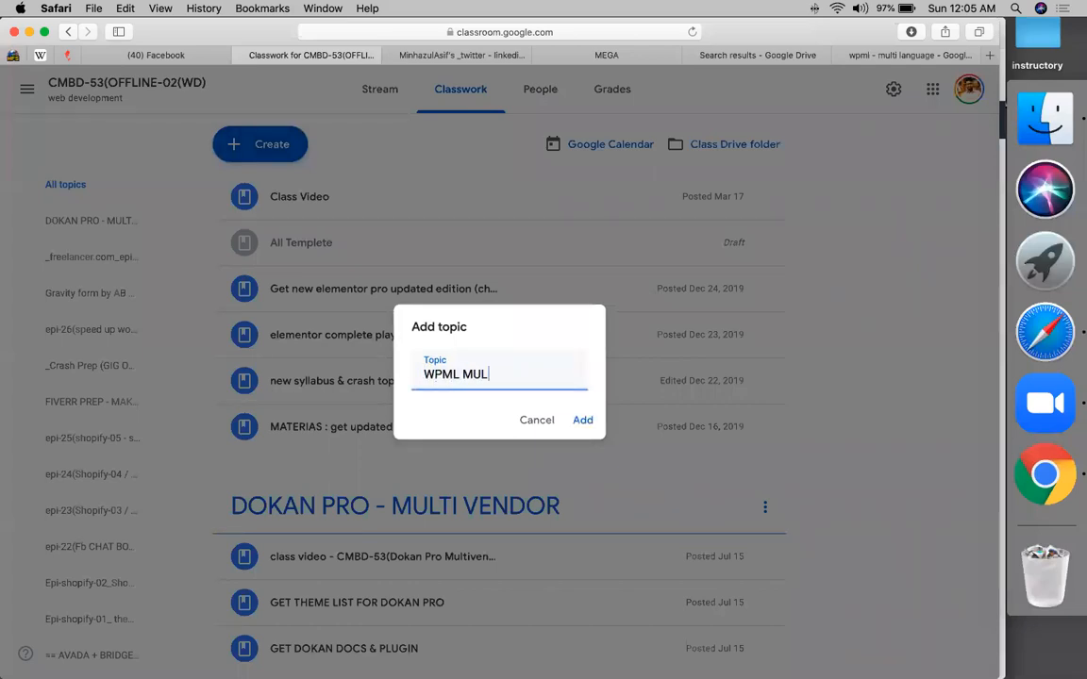
type("GUAGE")
key("Return")
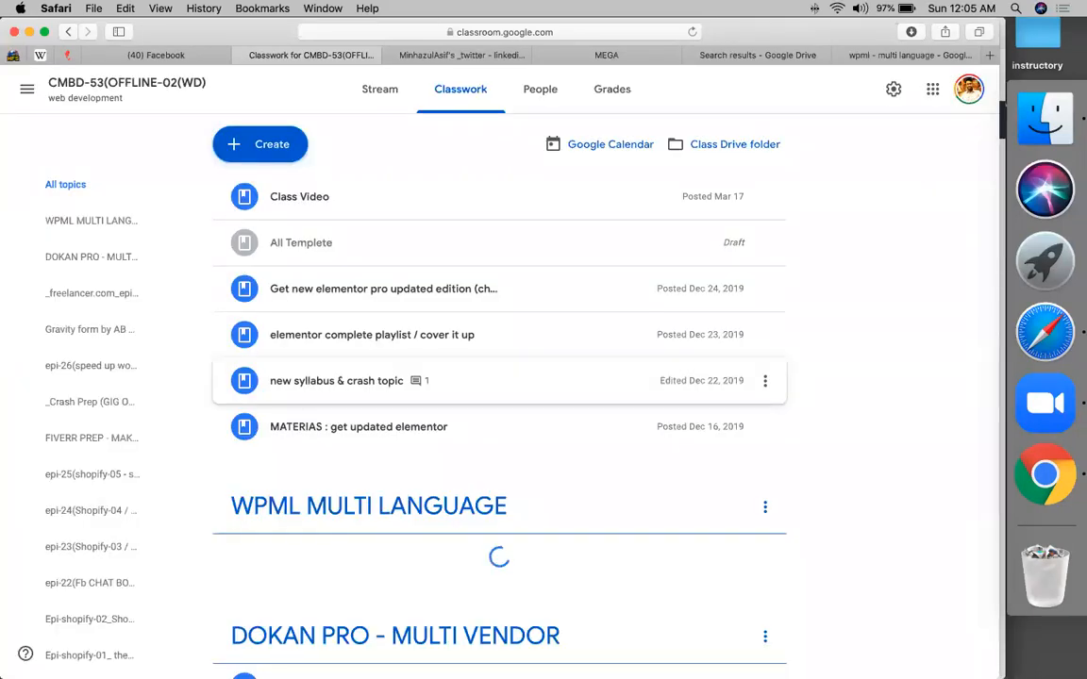
Create a class material titled GET DOC FOR WPML and attach the copied document link
left_click(260, 151)
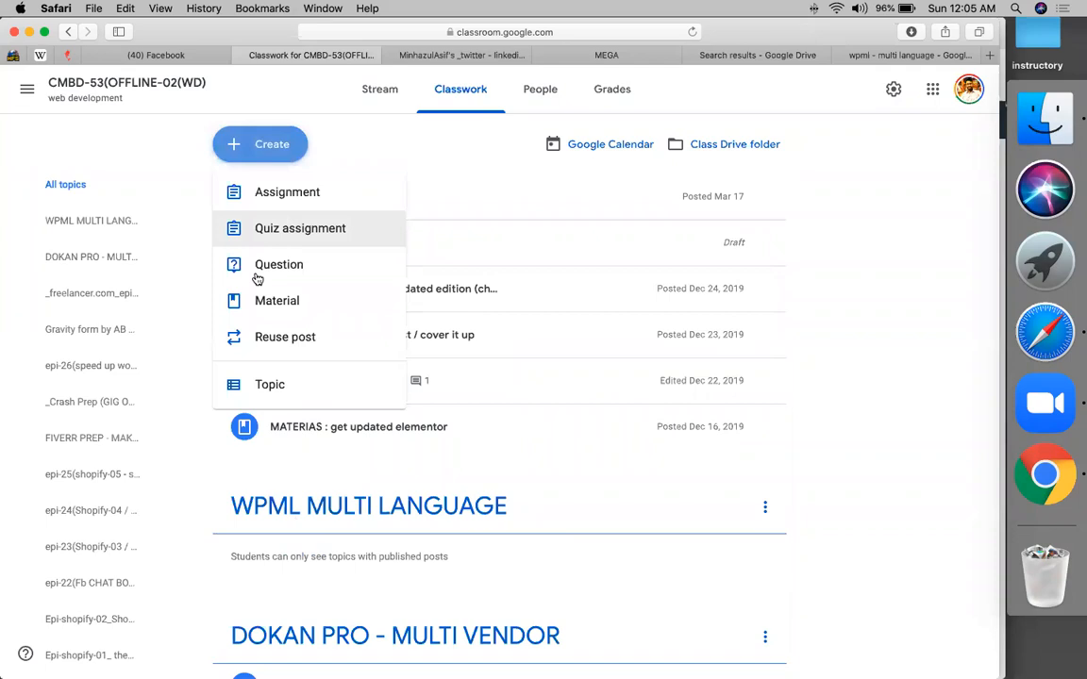
left_click(253, 295)
type("GET ")
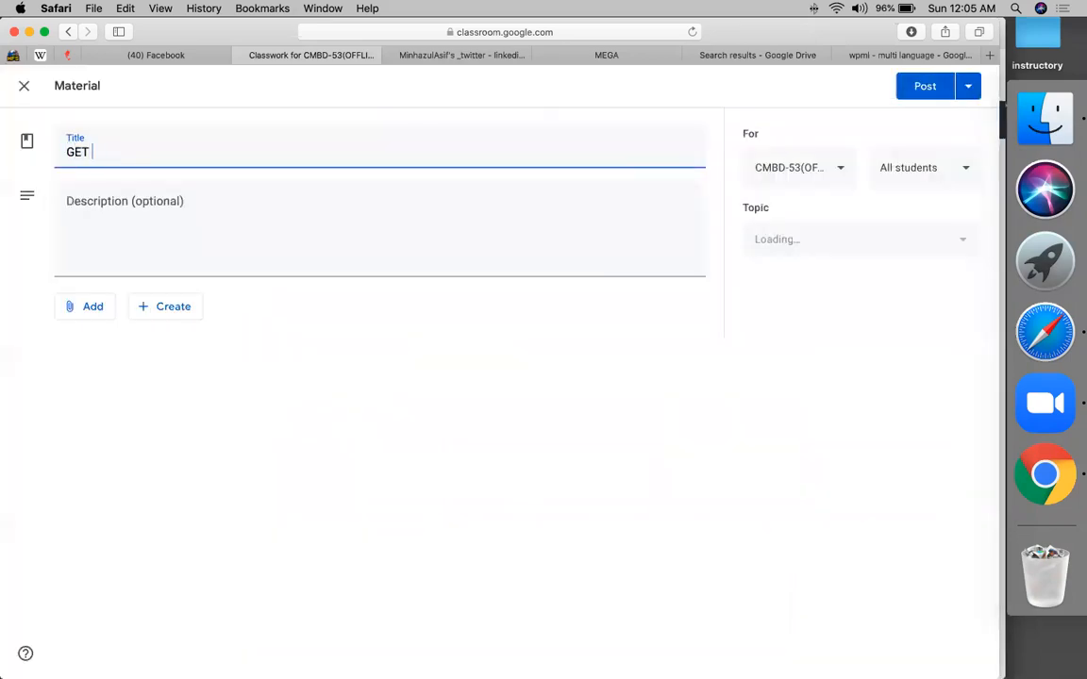
type("DOC FOR WPML")
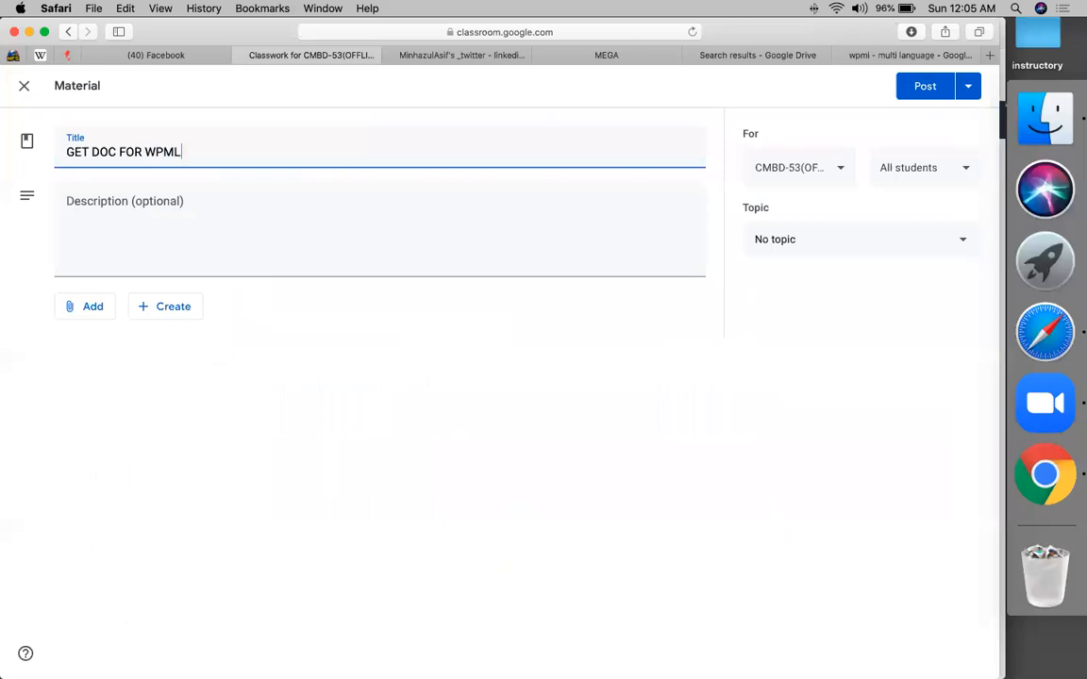
left_click(103, 313)
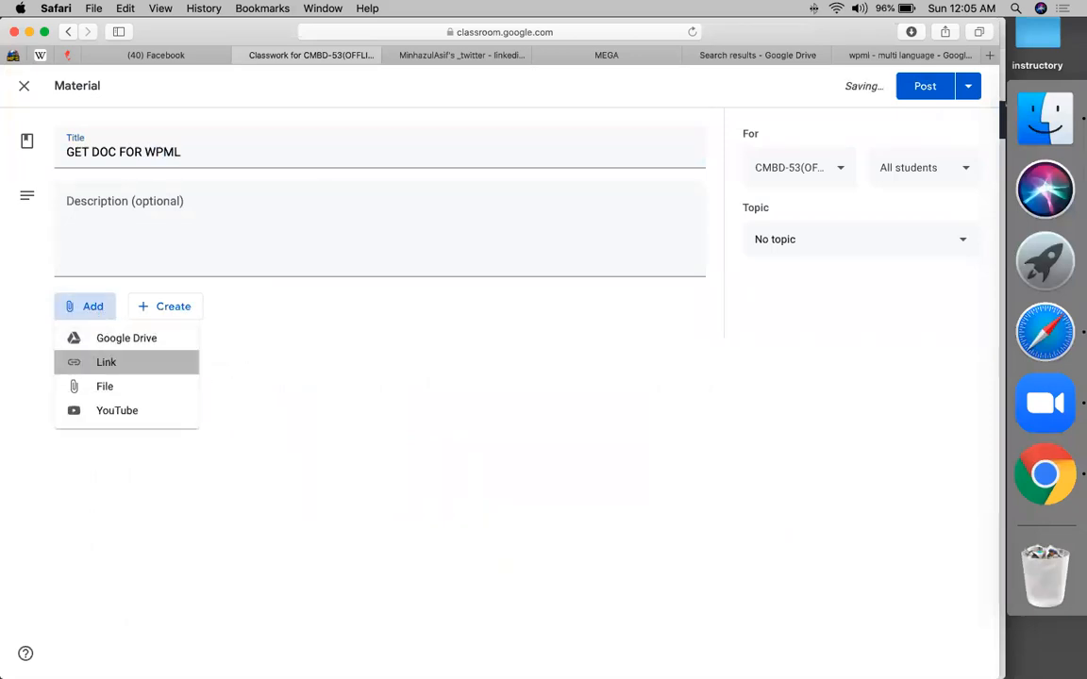
left_click(106, 362)
key("super+v")
key("Return")
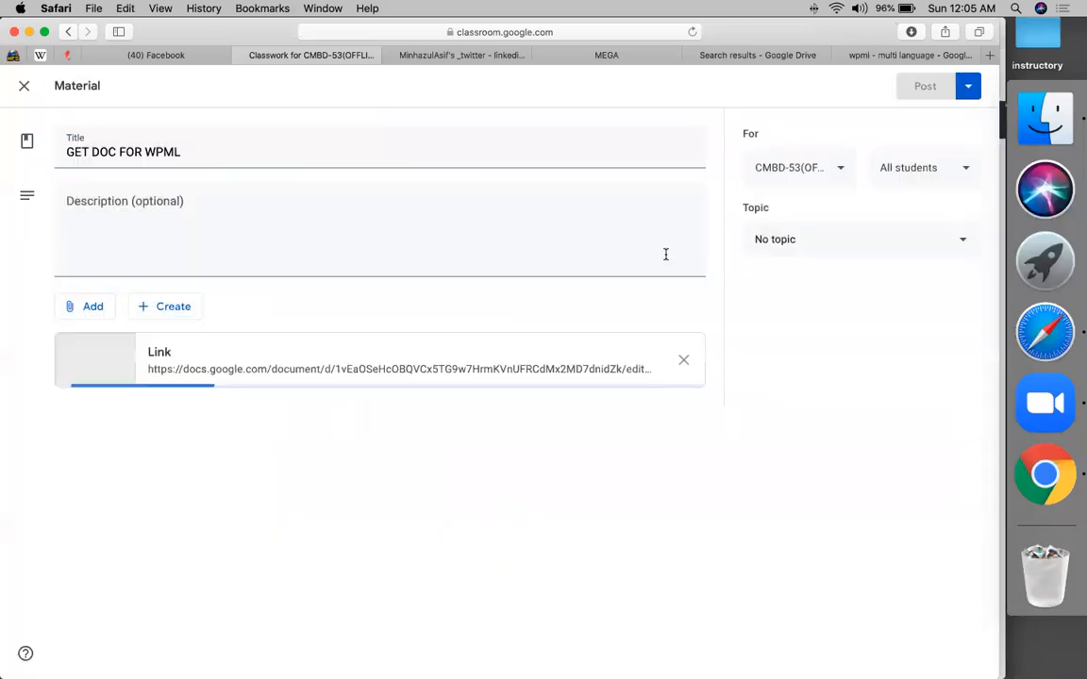
Assign the material to the WPML MULTI LANGUAGE topic
left_click(772, 242)
scroll(800, 552, "down", 15)
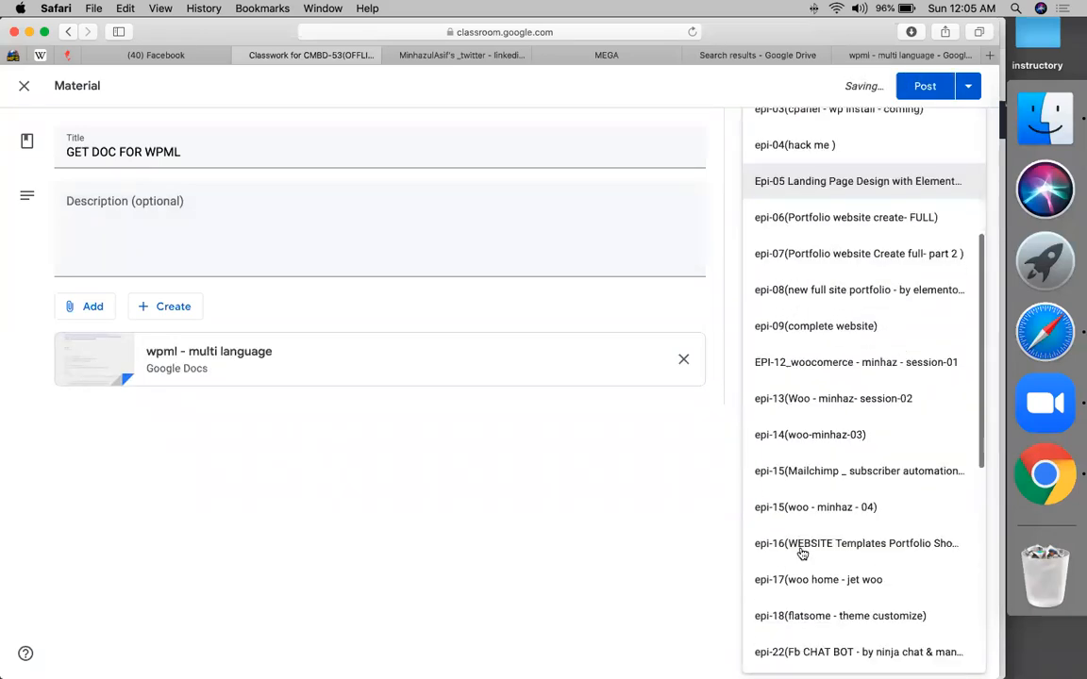
scroll(811, 641, "down", 5)
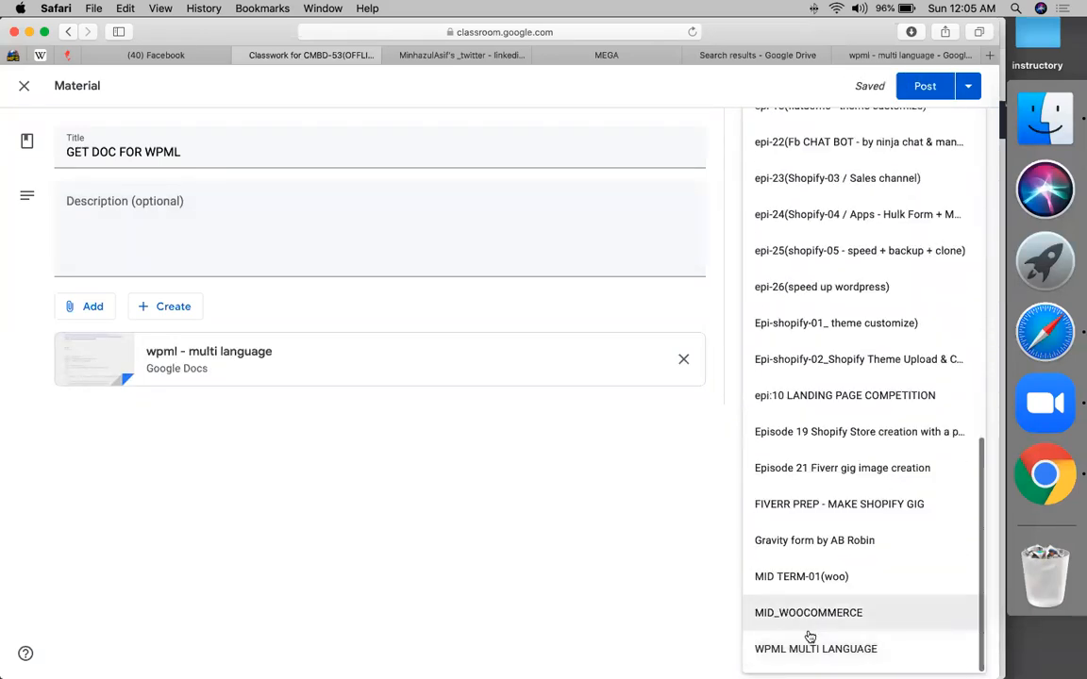
left_click(778, 648)
Add the CMBD-66 class to the material's recipients and post the material
left_click(795, 173)
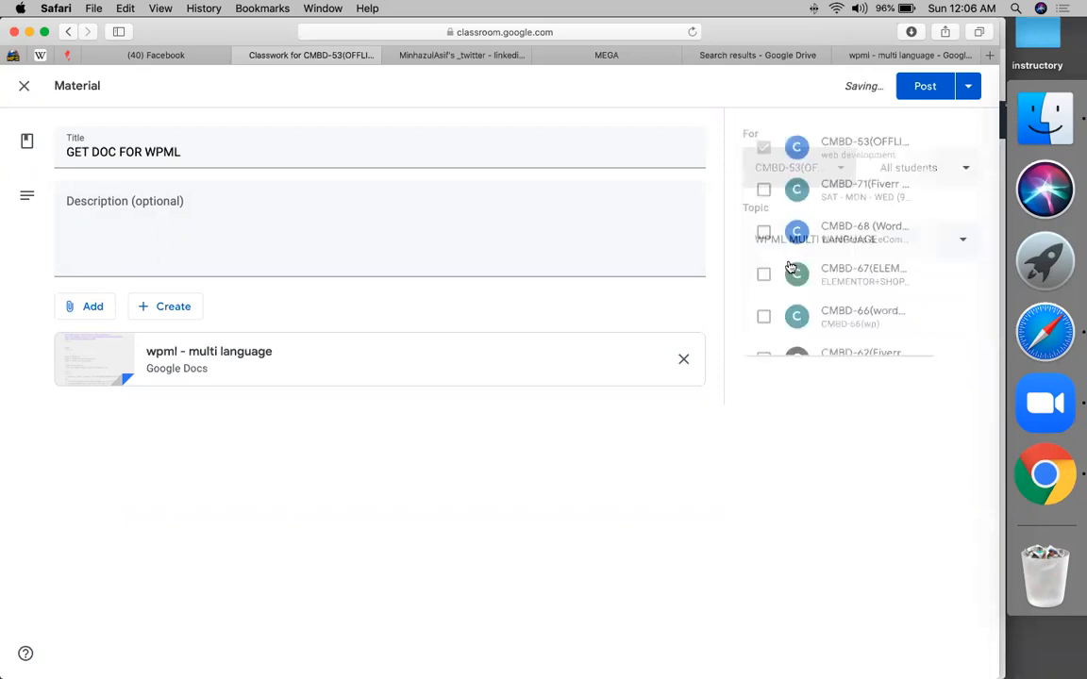
left_click(849, 269)
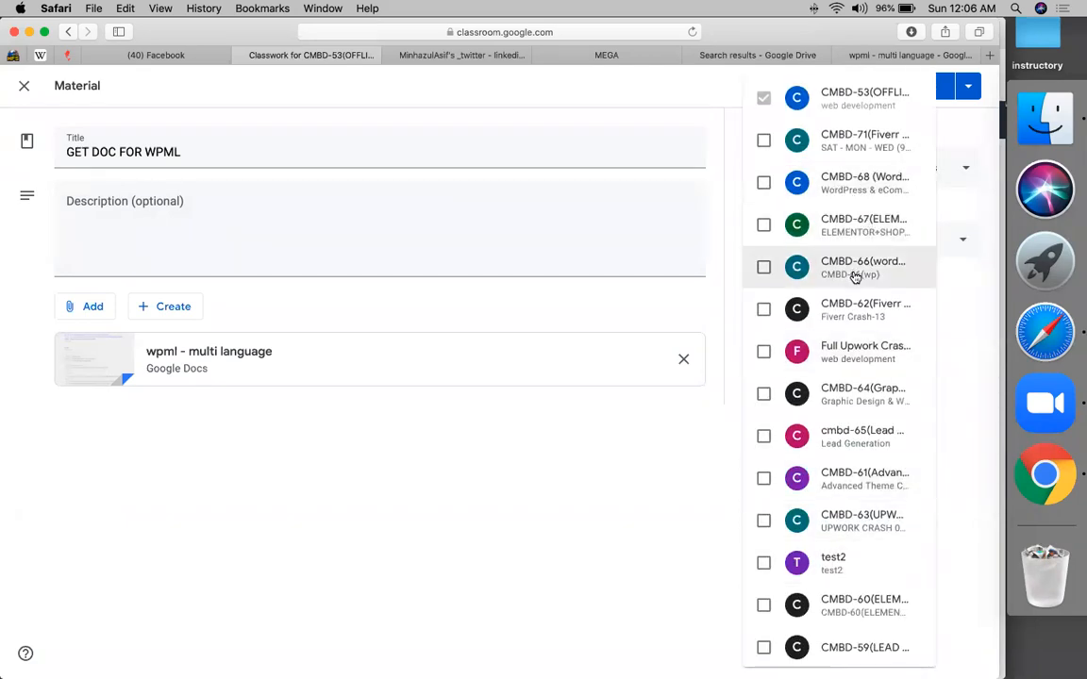
left_click(609, 469)
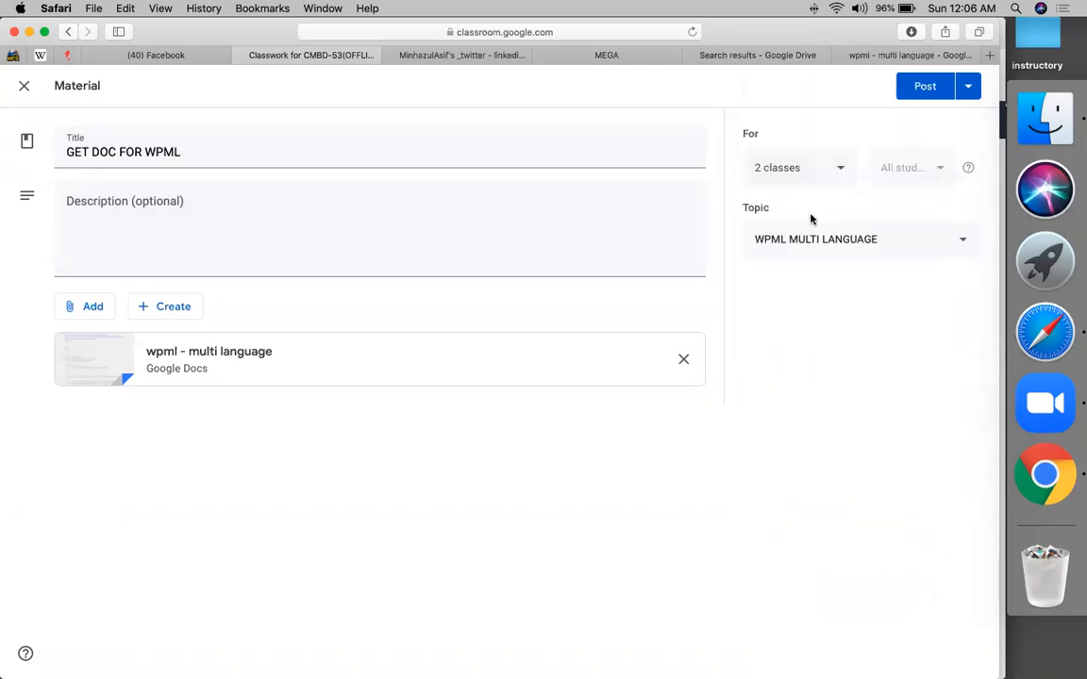
left_click(922, 87)
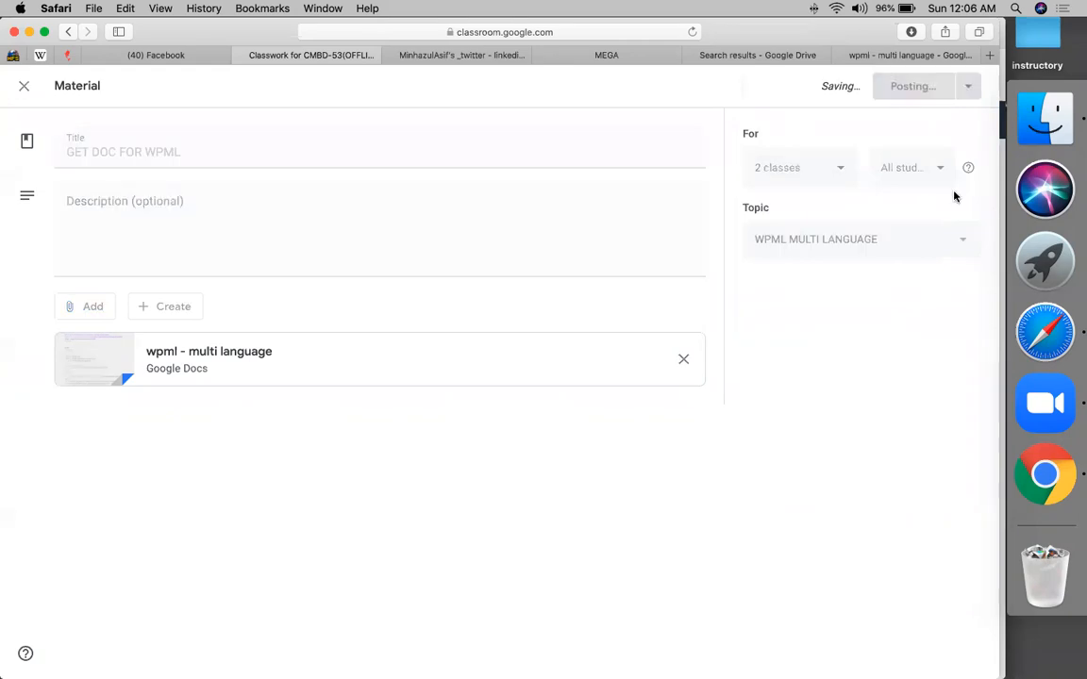
Switch to Chrome, return from the upload page to the plugins folder, and extract sitepress-multilingual-cms.zip there
left_click(1044, 474)
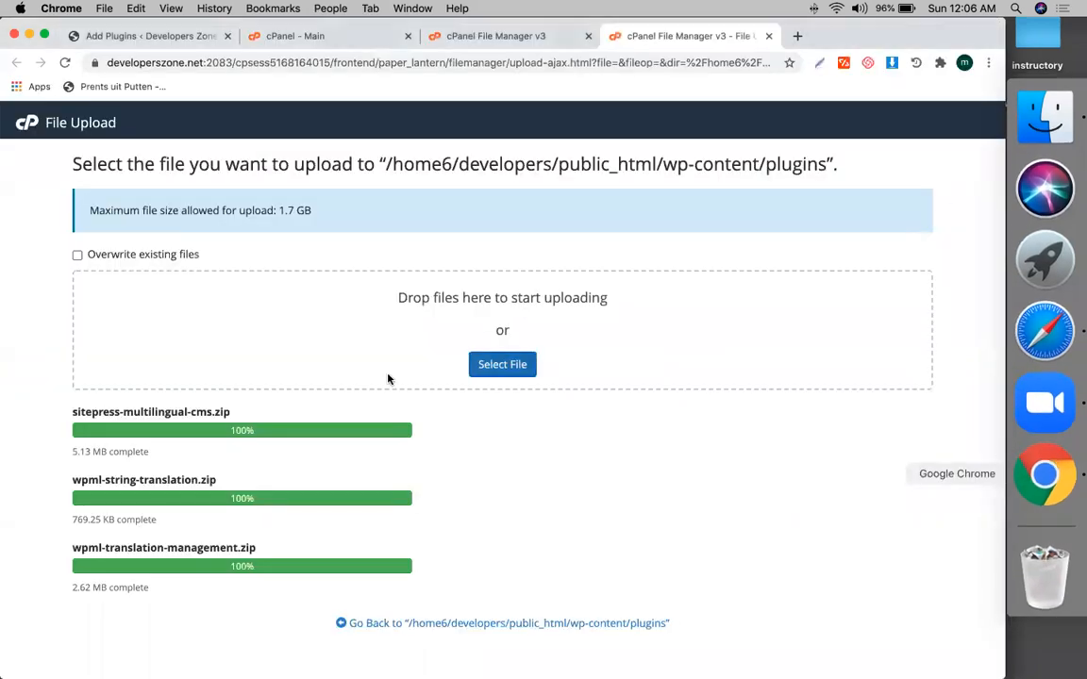
left_click(427, 625)
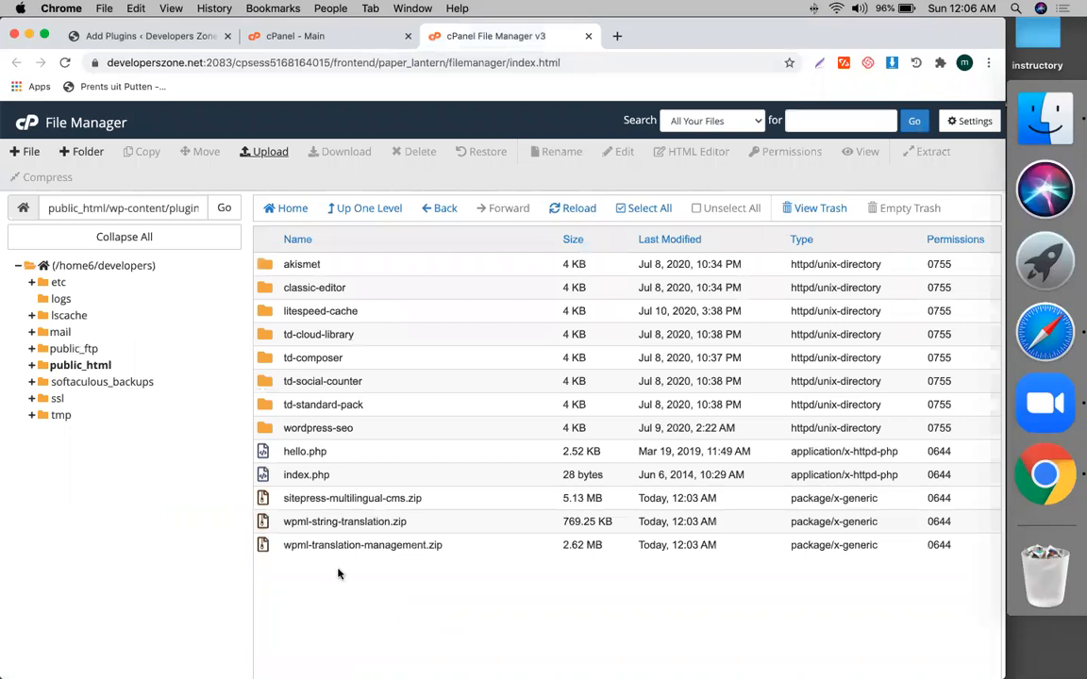
right_click(294, 497)
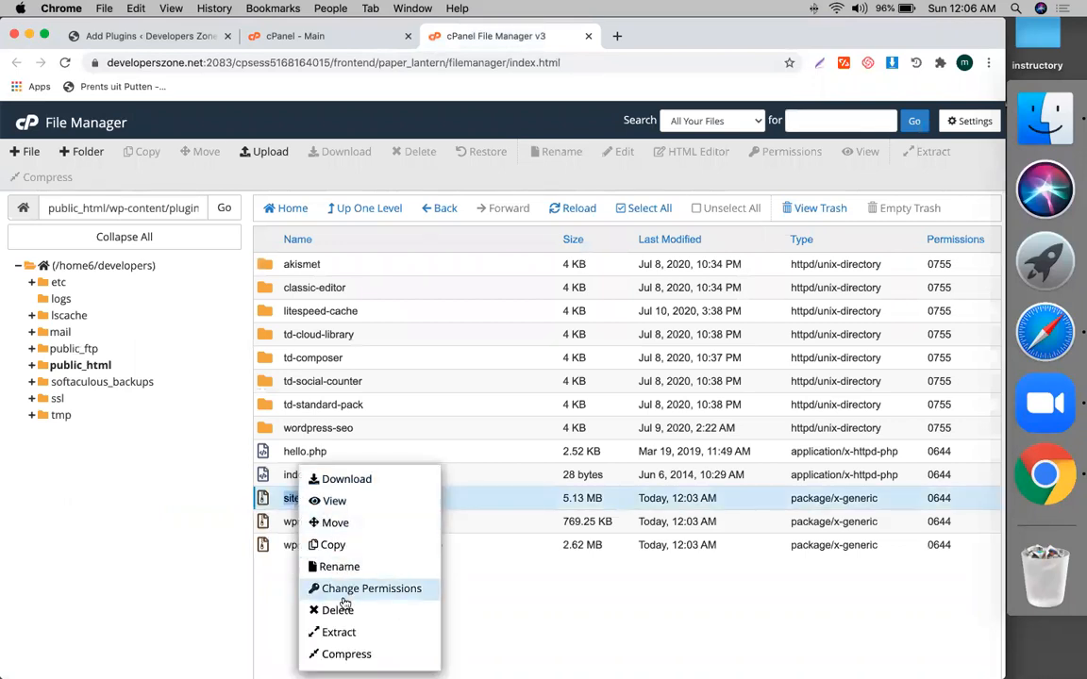
left_click(344, 640)
key("Return")
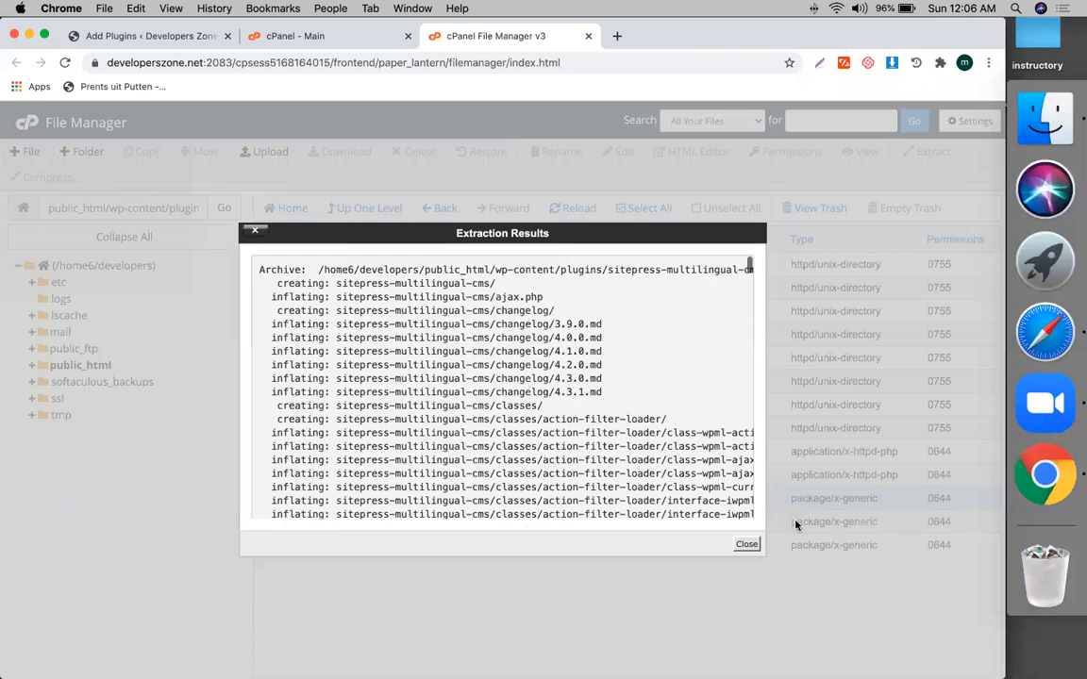
left_click(744, 543)
Extract wpml-string-translation.zip into the plugins folder and dismiss the extraction results
right_click(294, 520)
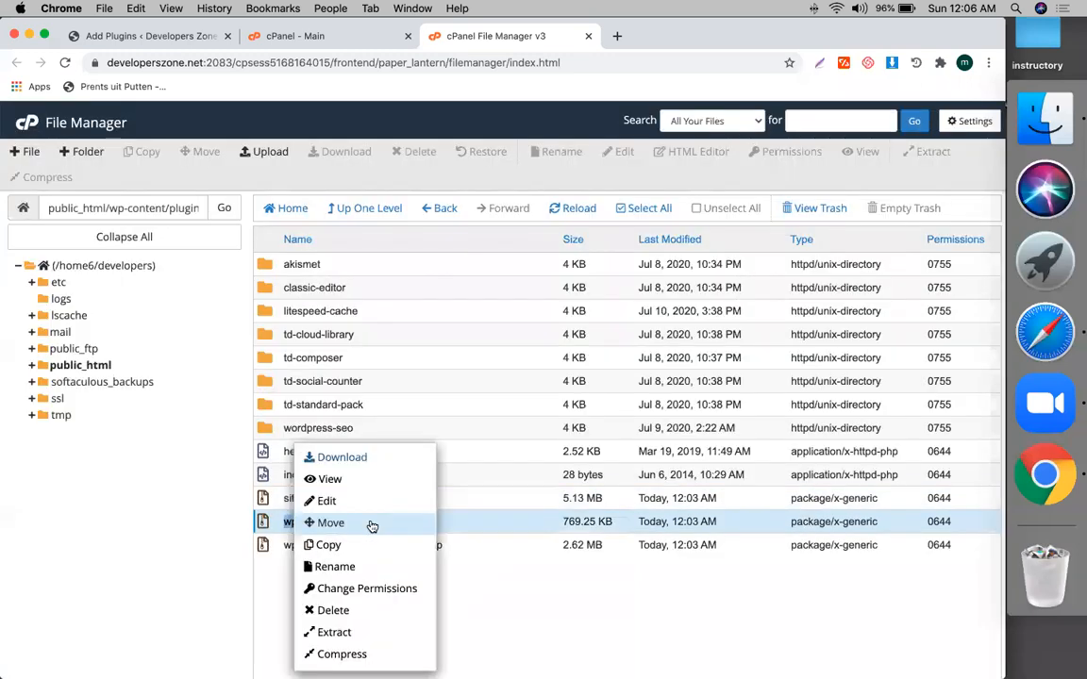
left_click(334, 632)
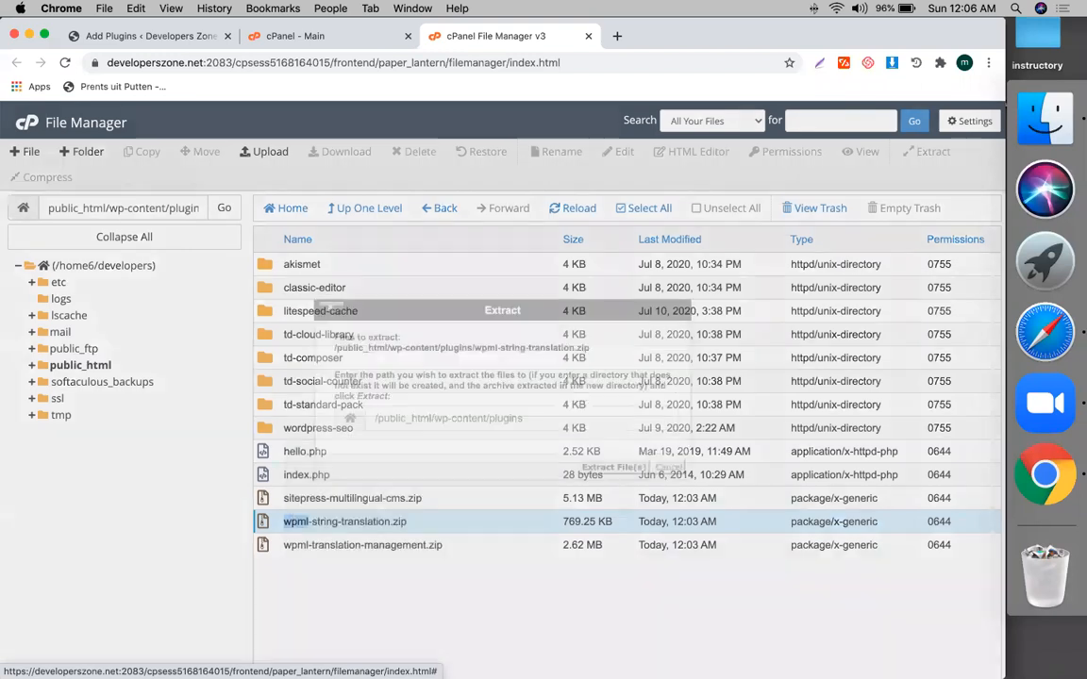
key("Return")
left_click(745, 545)
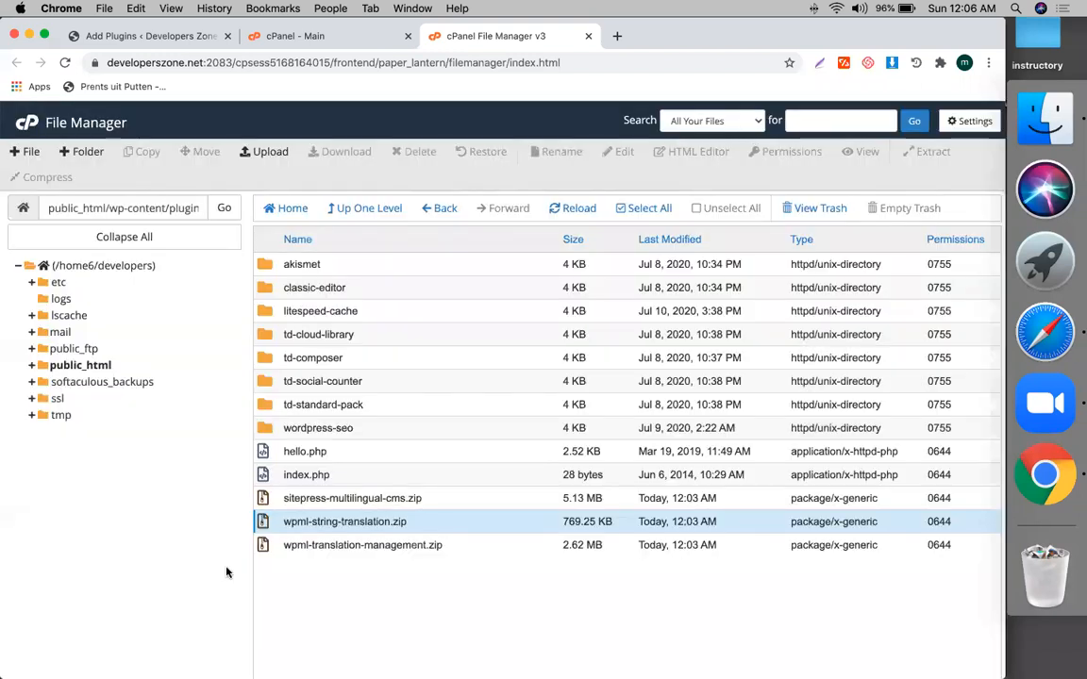
Extract wpml-translation-management.zip into the plugins folder and dismiss the extraction results
right_click(306, 550)
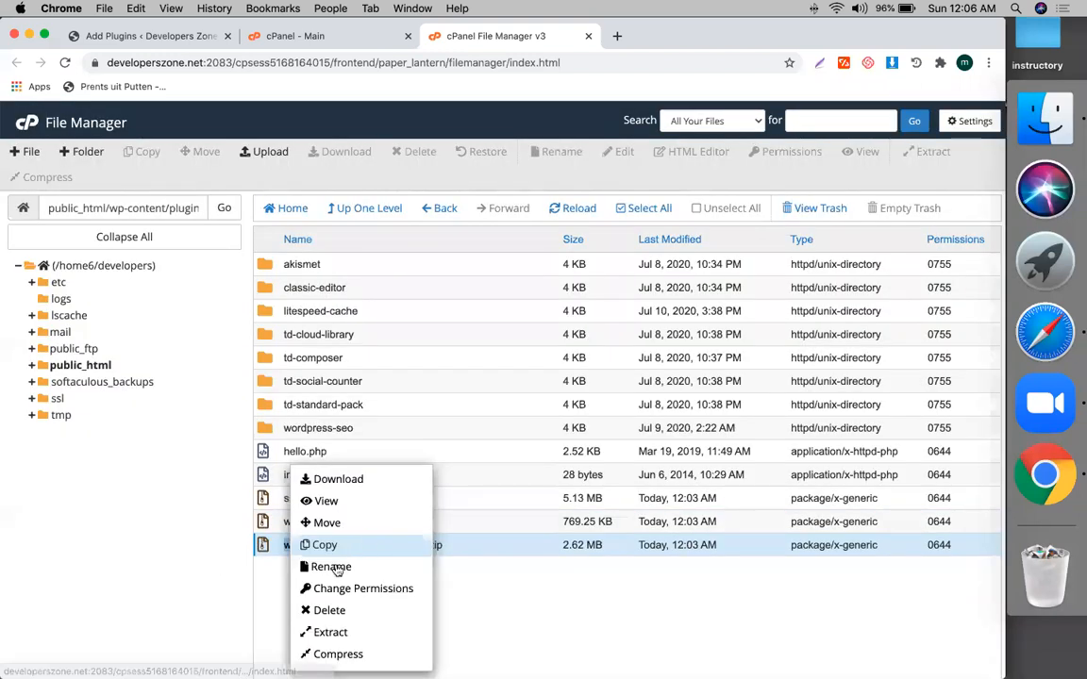
left_click(315, 631)
left_click(744, 544)
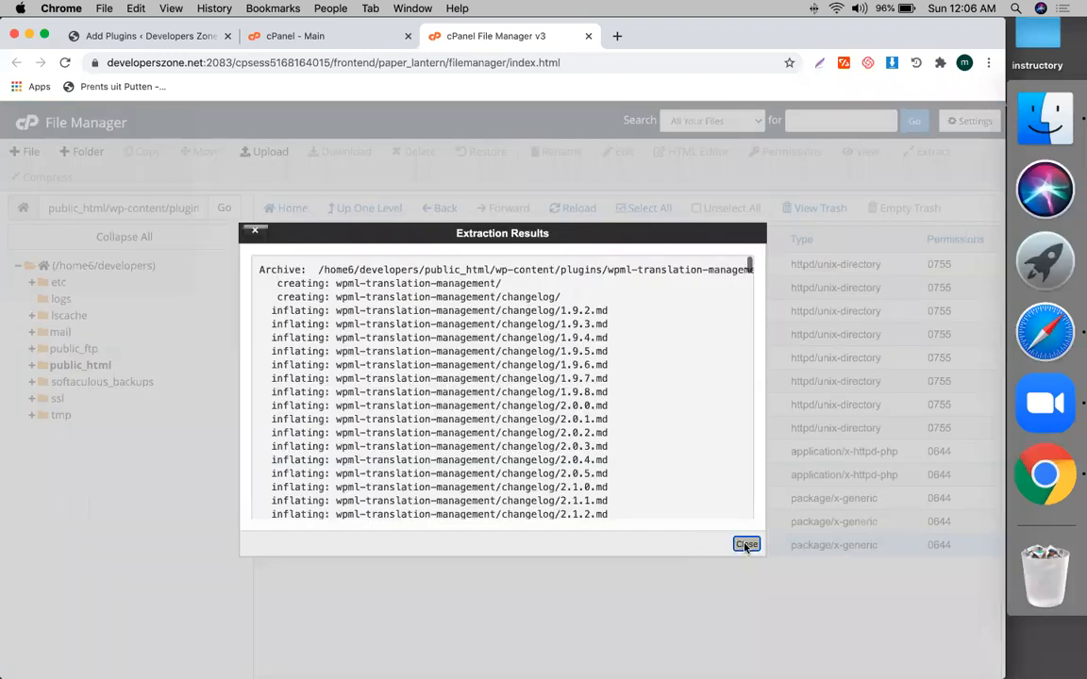
Return to the WordPress admin, reload it, and open the installed plugins list at the WPML plugins
left_click(168, 36)
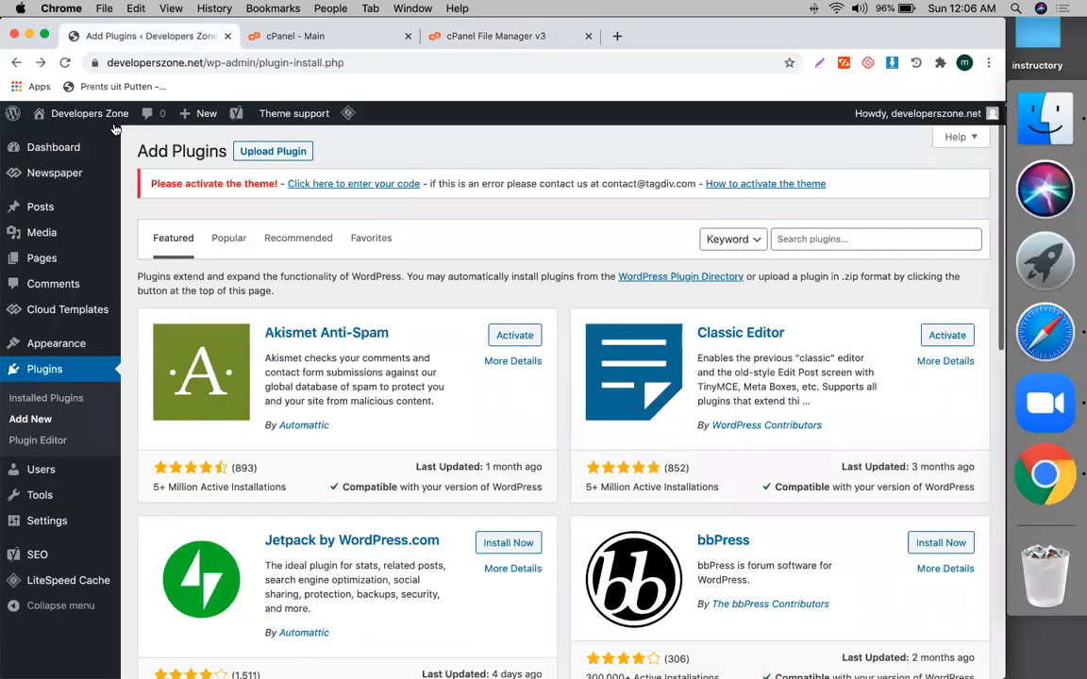
left_click(64, 62)
left_click(44, 374)
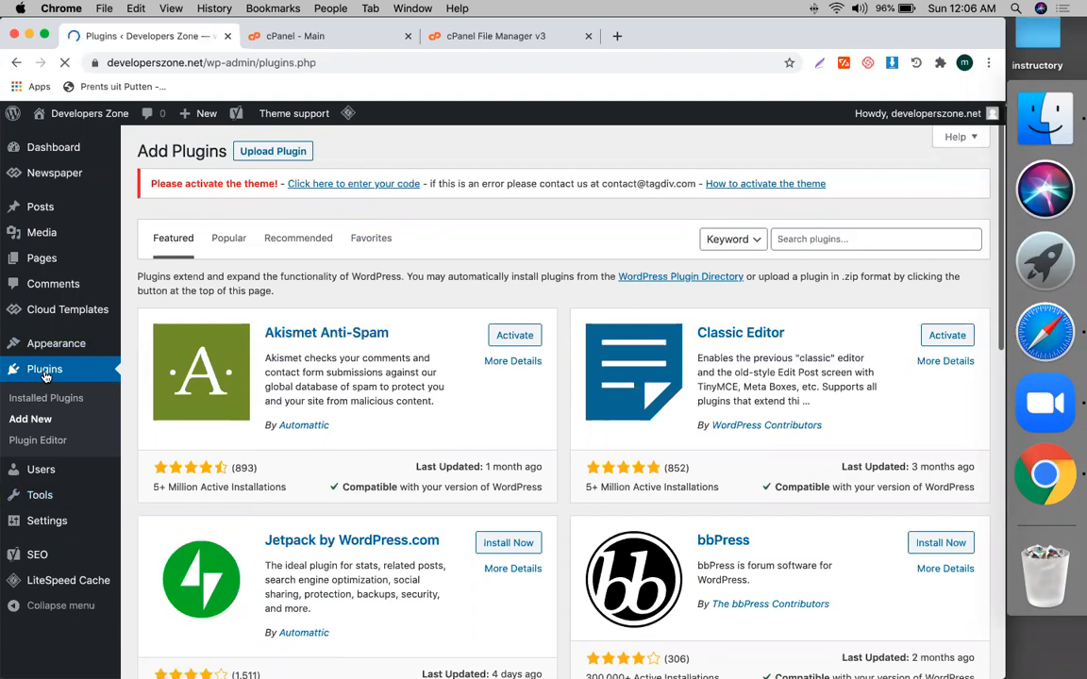
scroll(286, 337, "down", 10)
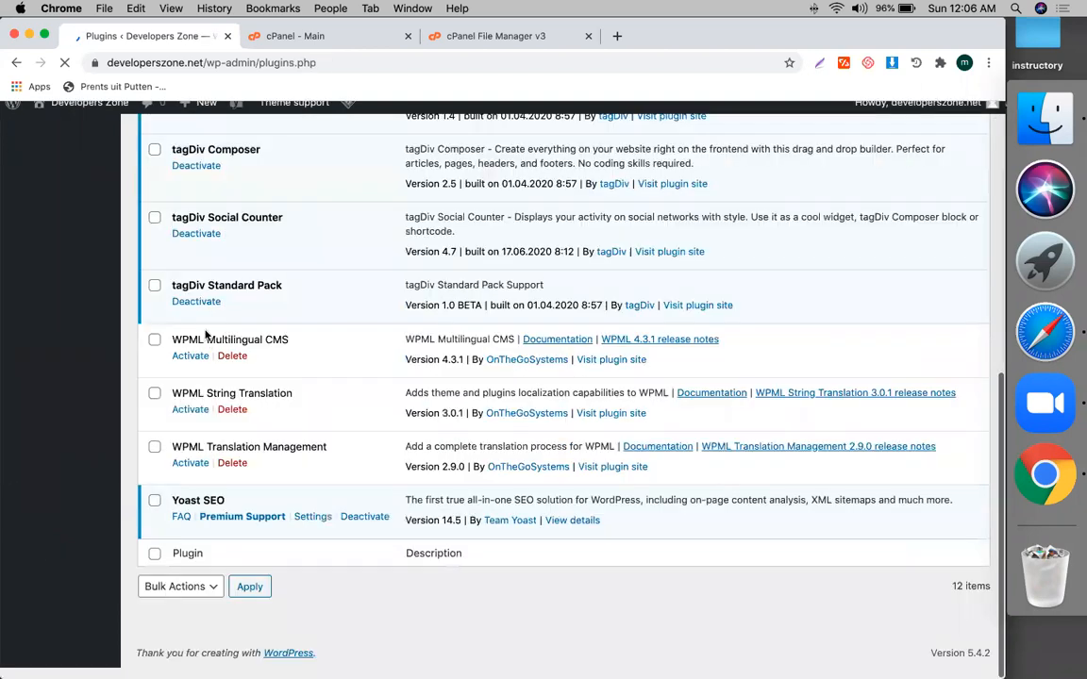
Bulk-activate the WPML Multilingual CMS, WPML String Translation and WPML Translation Management plugins
left_click(153, 352)
left_click(155, 405)
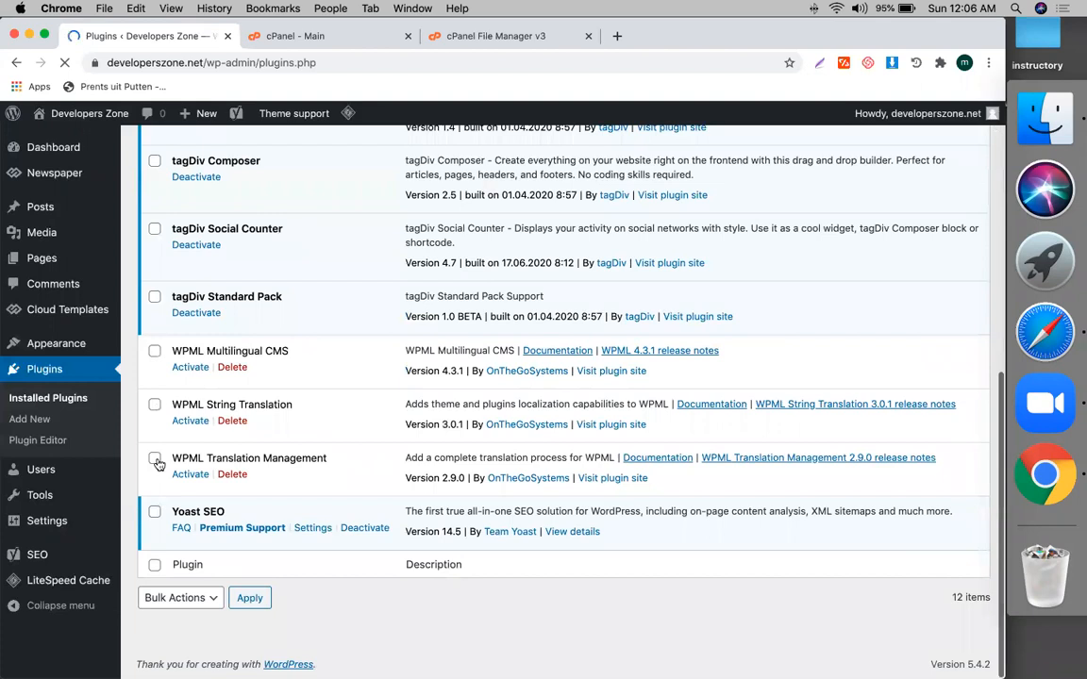
left_click(154, 458)
left_click(170, 603)
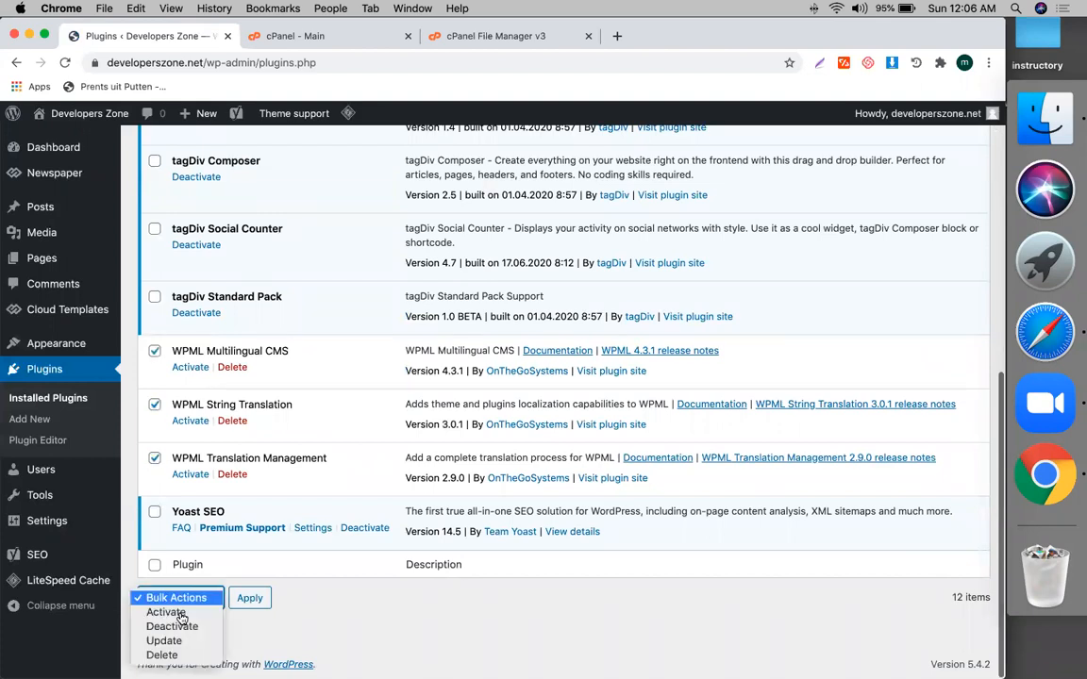
left_click(213, 613)
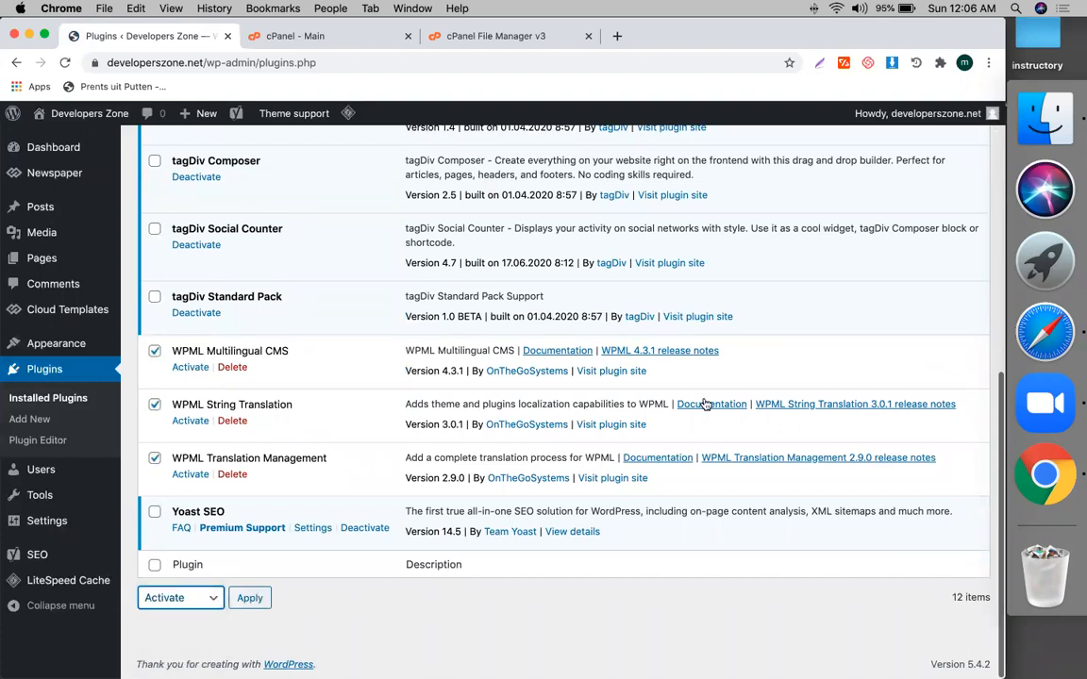
key("Tab")
key("Return")
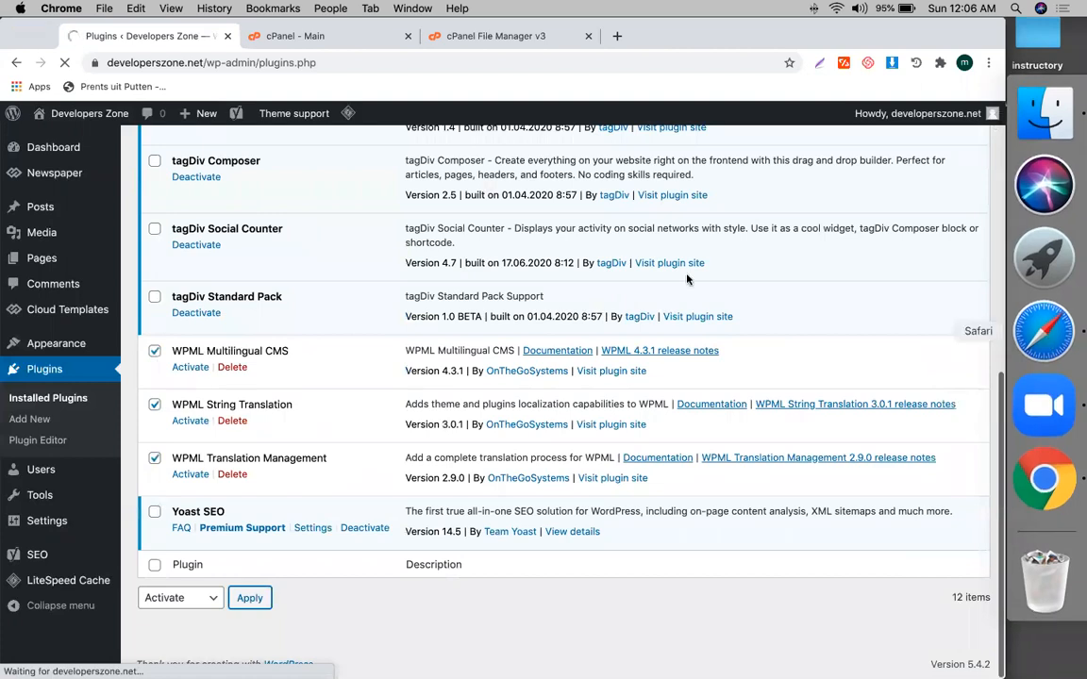
Switch to Safari, open the wpml - multi language document and close its link sharing dialog
key("super+Tab")
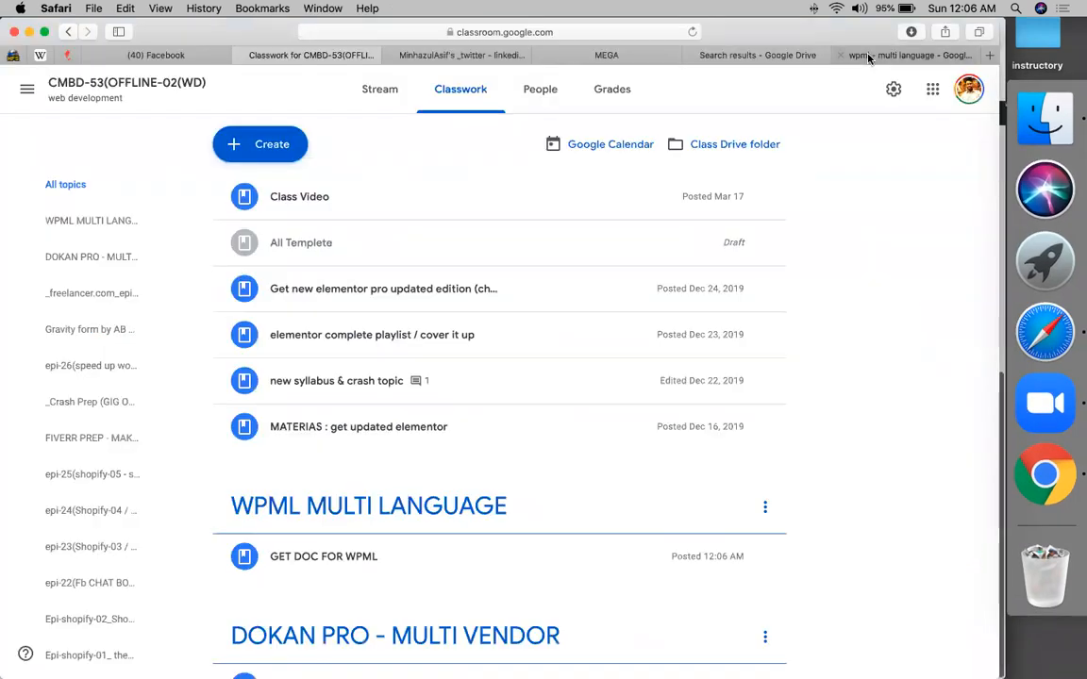
left_click(869, 55)
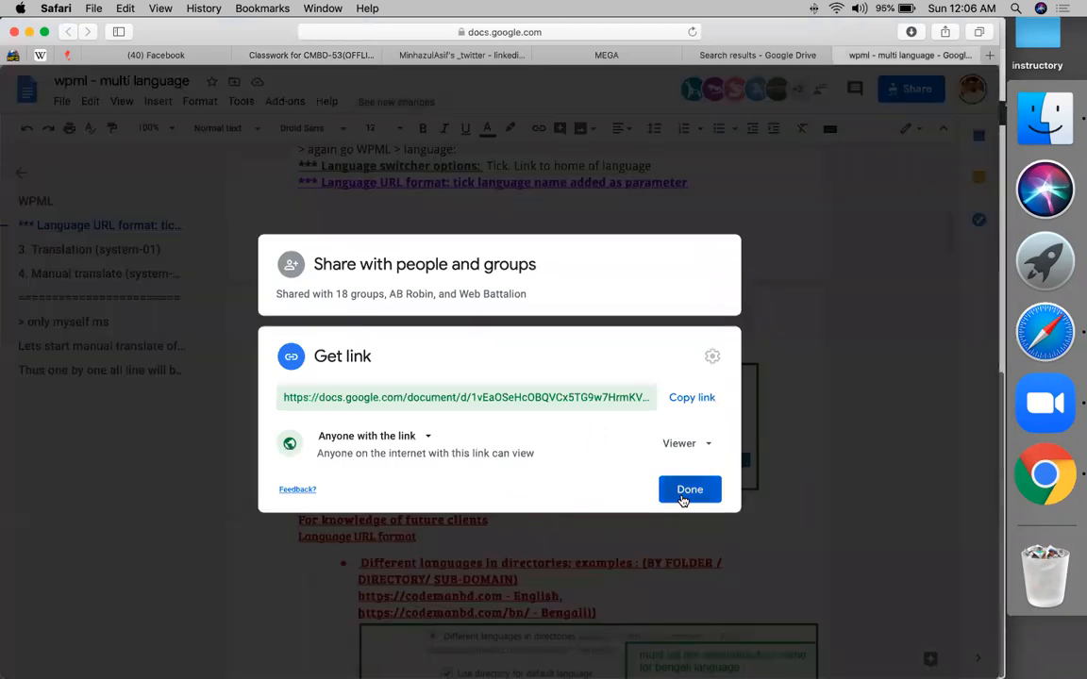
left_click(688, 490)
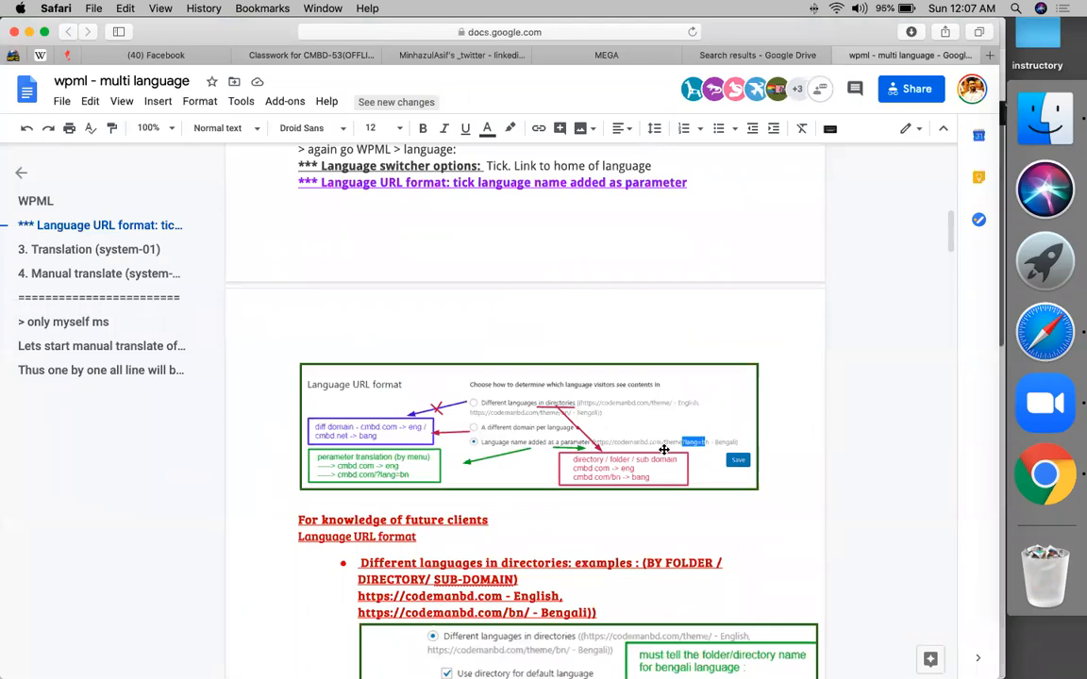
Review the guide's plugin list and the first setup step about the current content language
scroll(494, 481, "up", 15)
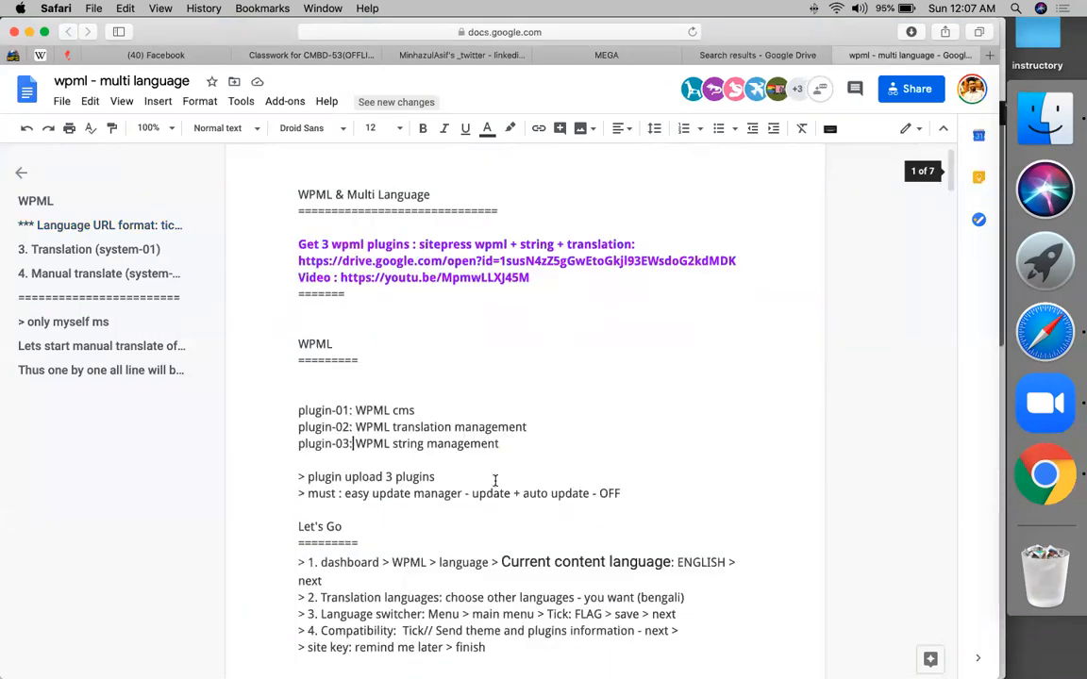
scroll(495, 481, "down", 2)
key("BackSpace")
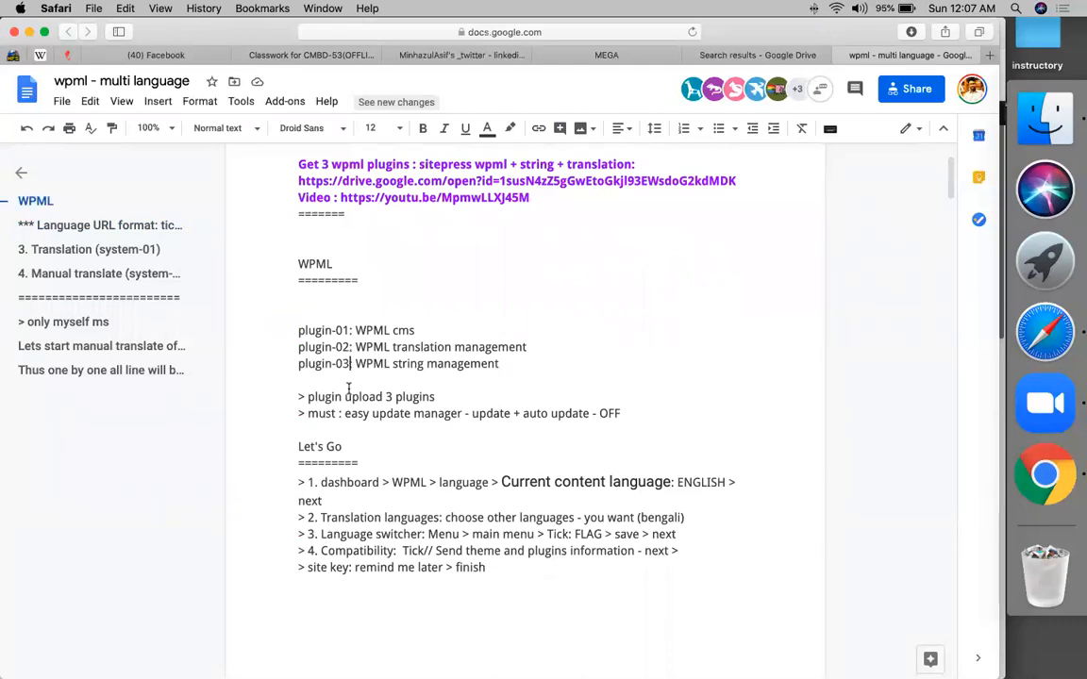
type(":")
scroll(446, 388, "down", 2)
left_click(448, 387)
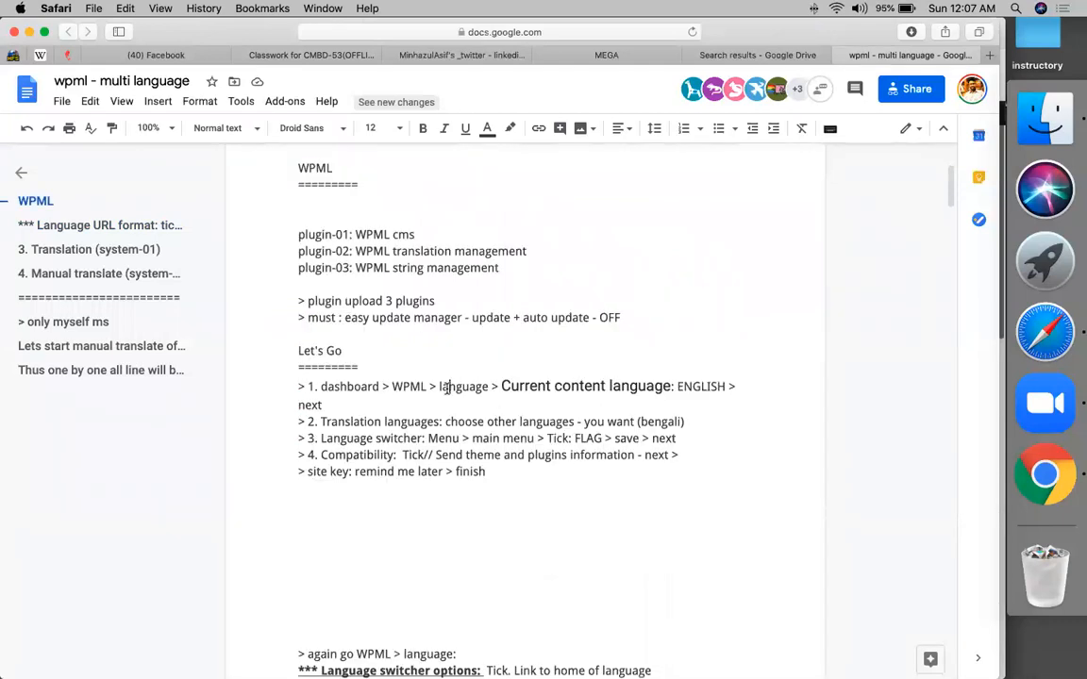
left_click(545, 382)
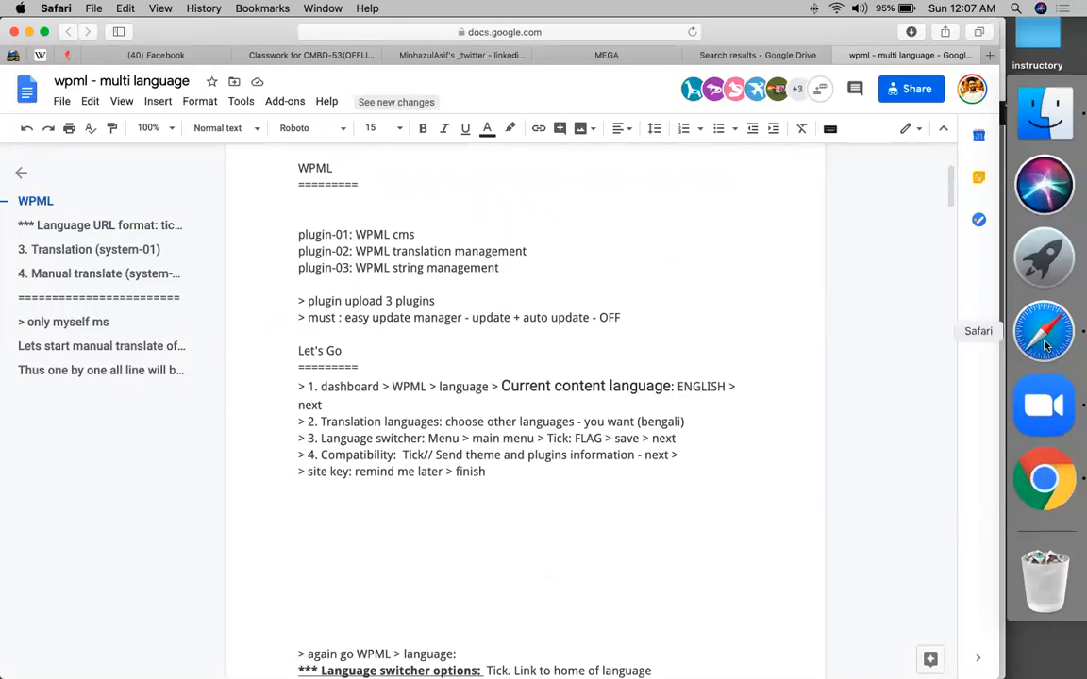
Switch to Chrome, open the WPML languages setup, and accept English as the current content language
key("super+Tab")
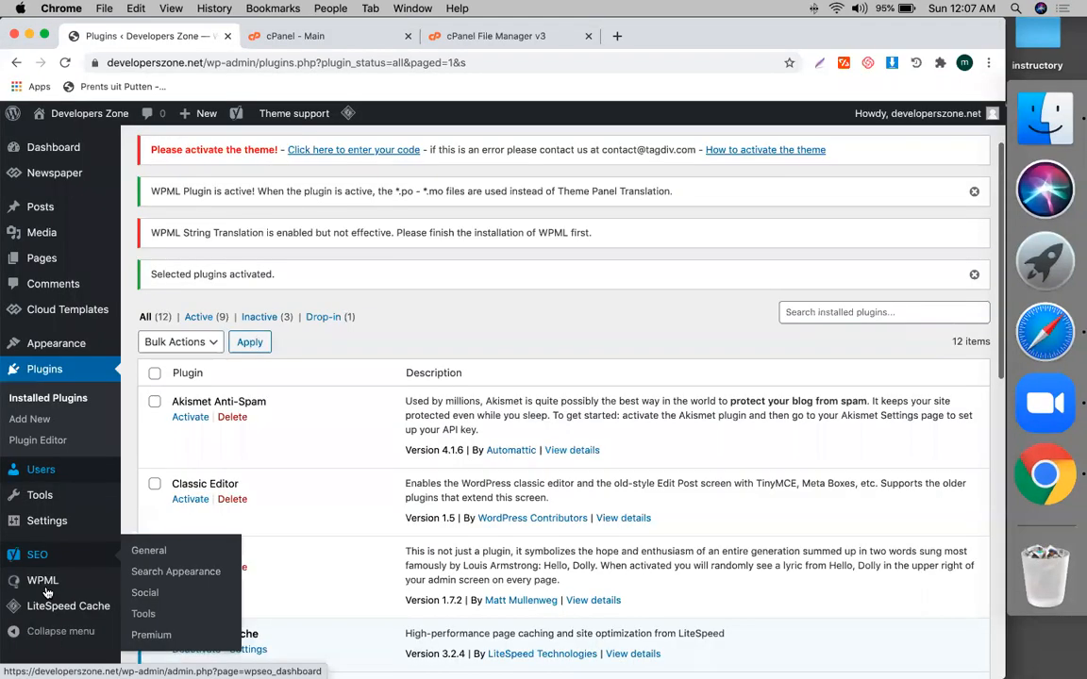
scroll(47, 591, "down", 4)
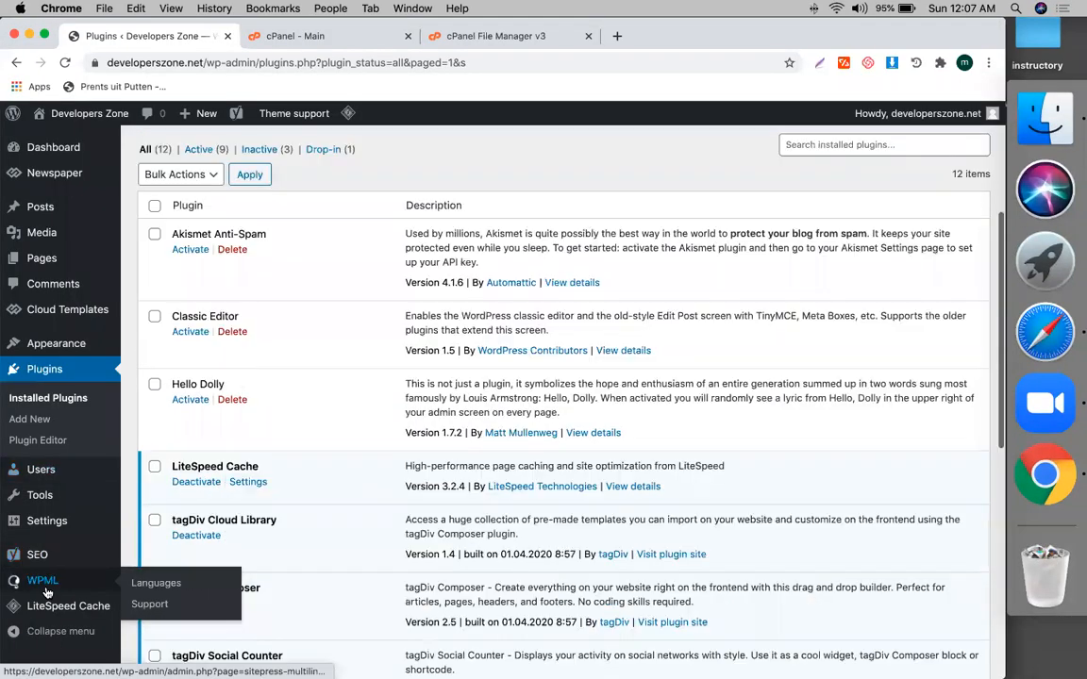
left_click(153, 586)
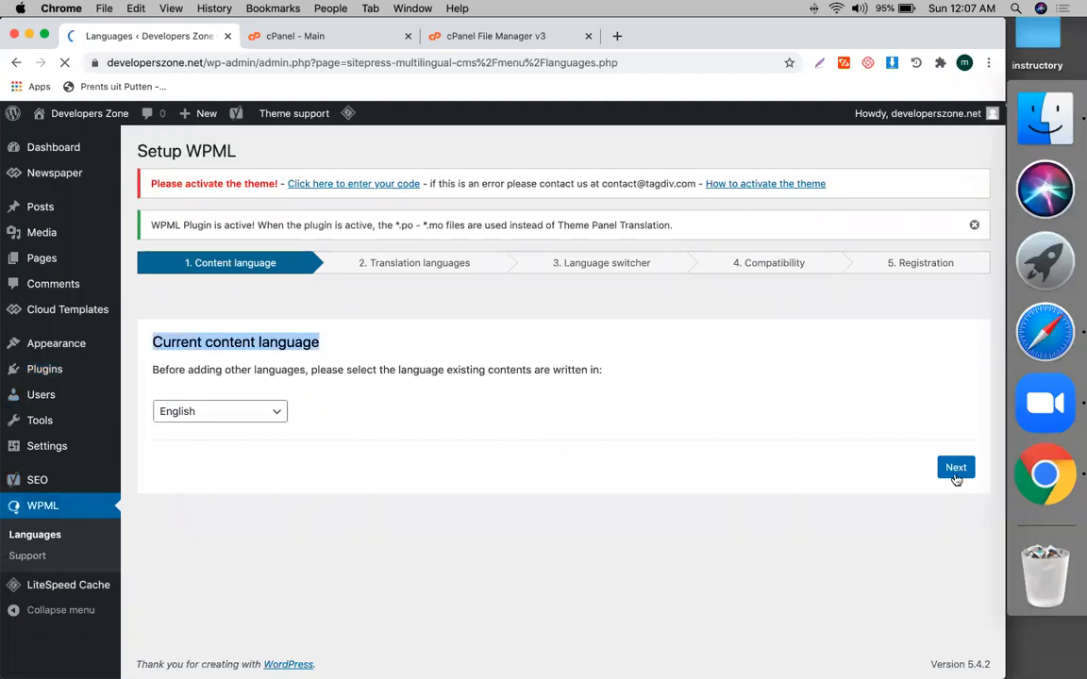
left_click(955, 469)
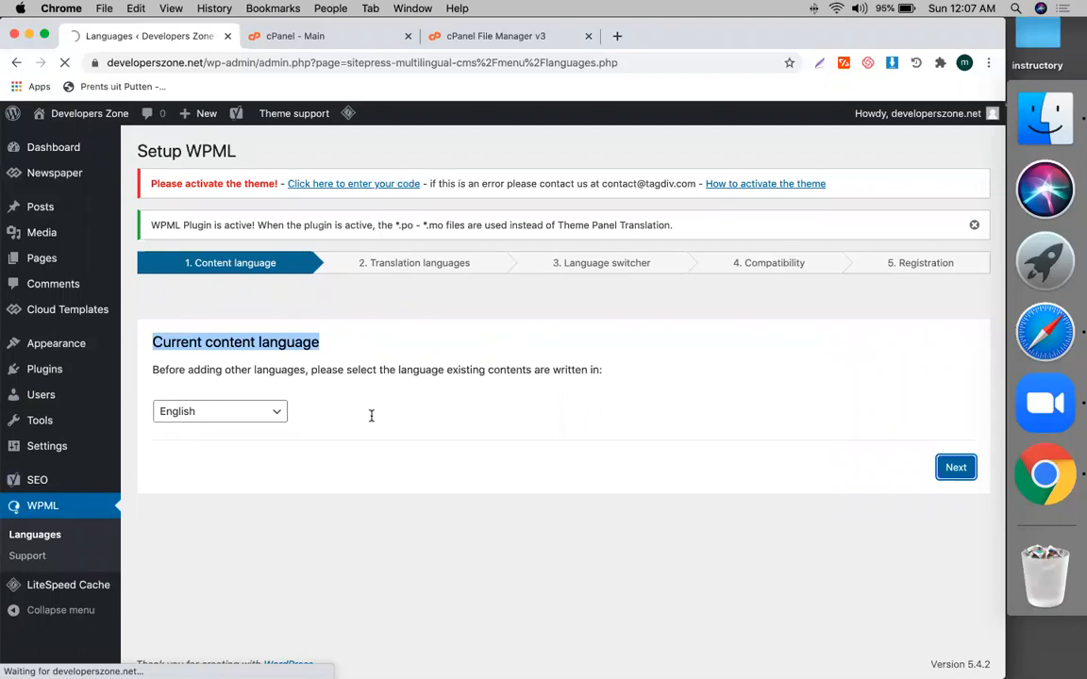
Check the guide document in Safari for the translation languages step and its suggested language
key("super+Tab")
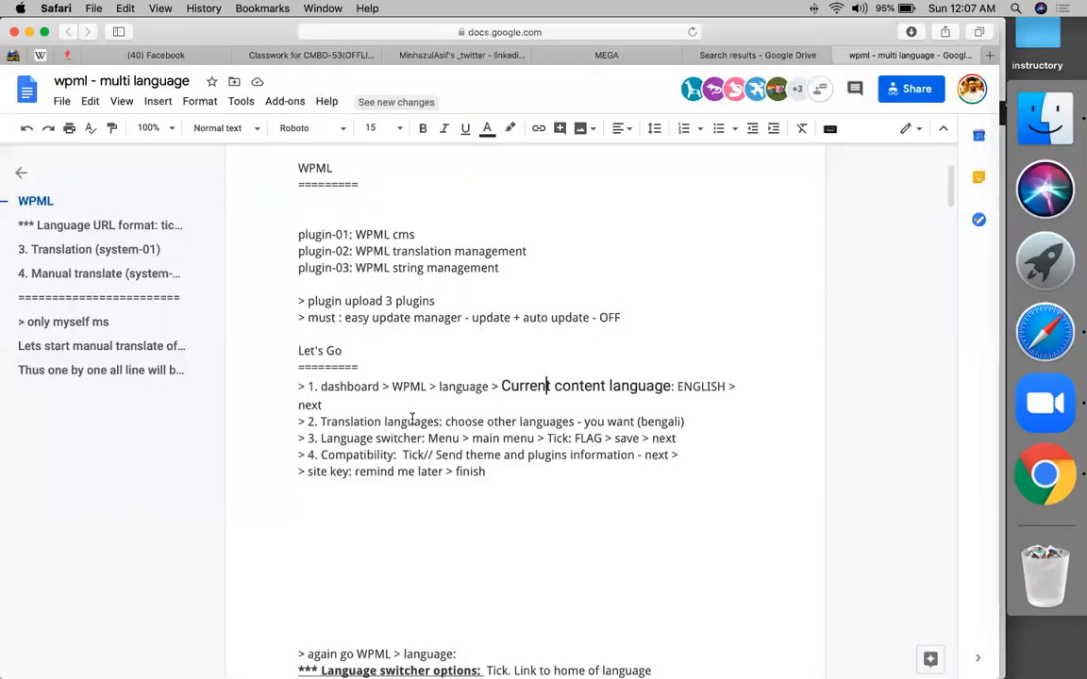
double_click(413, 422)
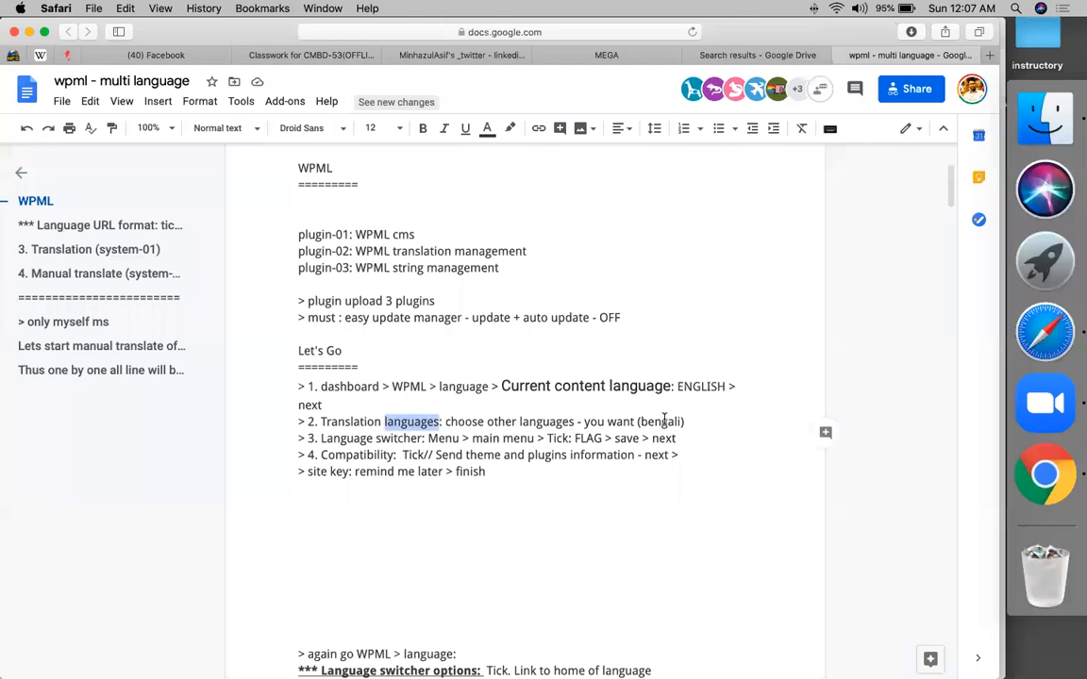
double_click(664, 422)
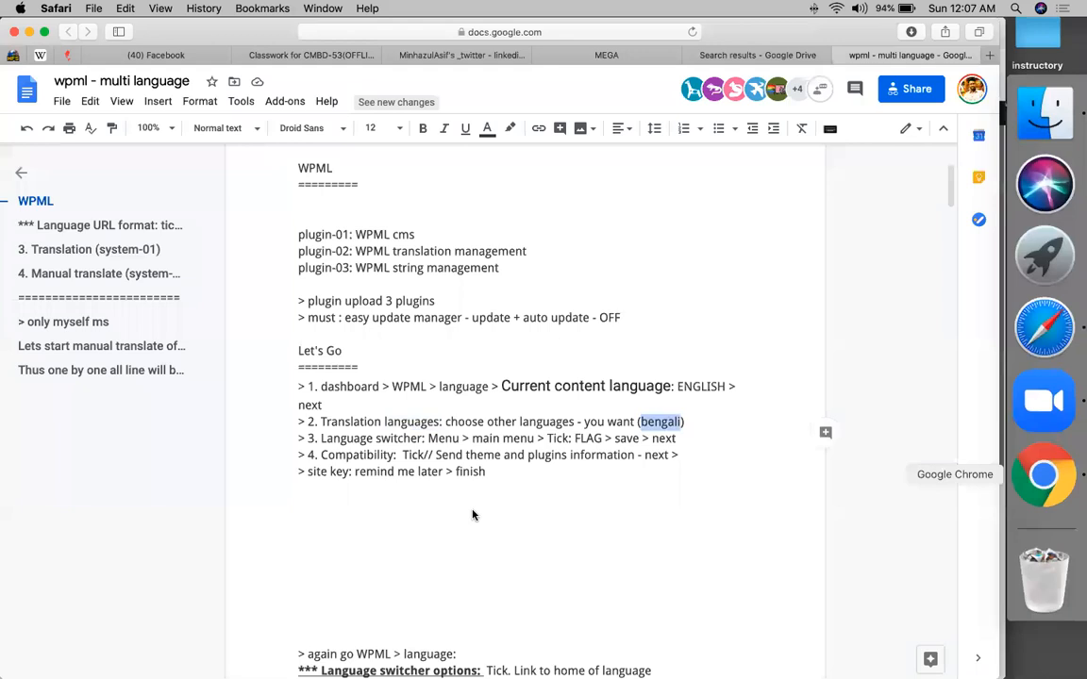
Switch to Chrome, search the site languages for BE, enable Bengali, and continue to the language switcher stage
left_click(1044, 474)
scroll(473, 514, "down", 3)
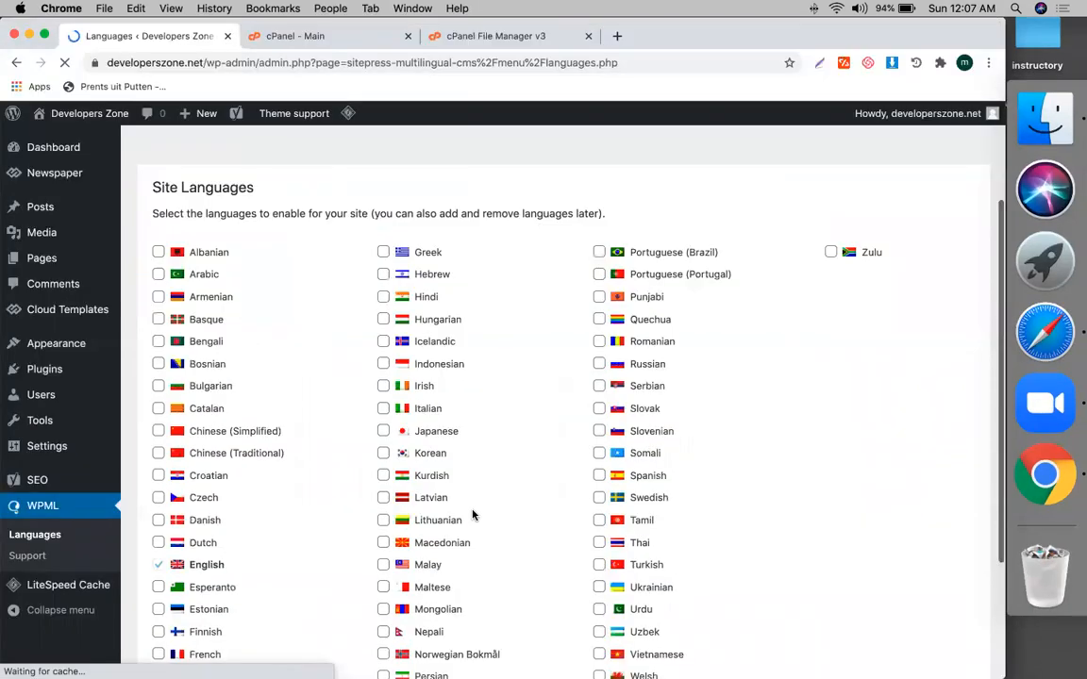
scroll(473, 514, "down", 2)
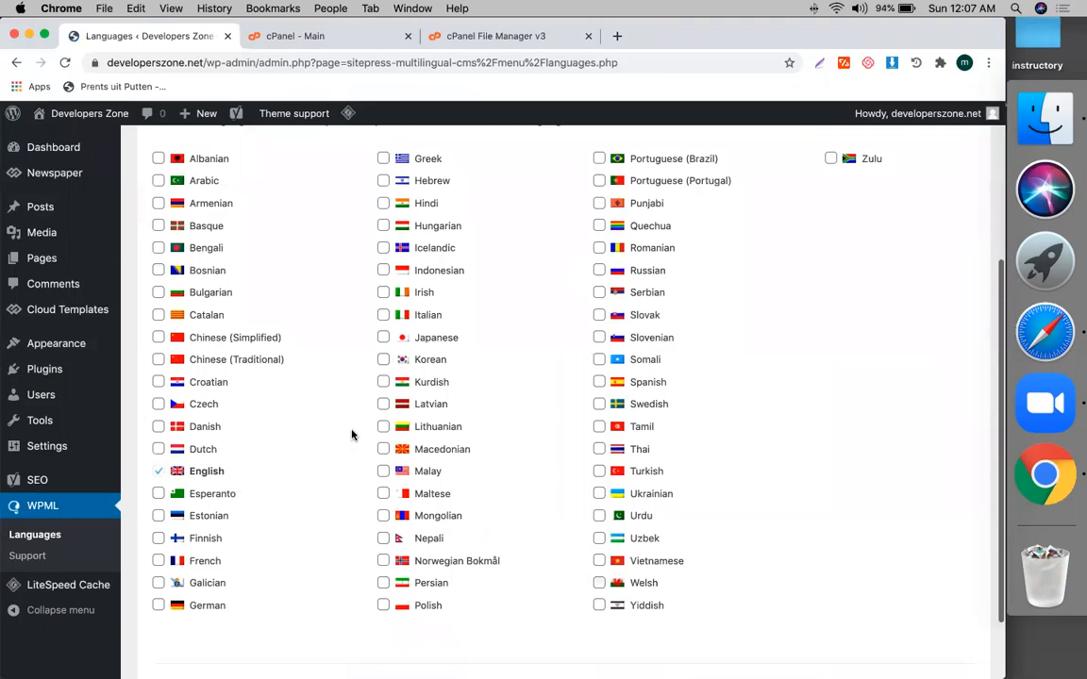
key("super+f")
type("BE")
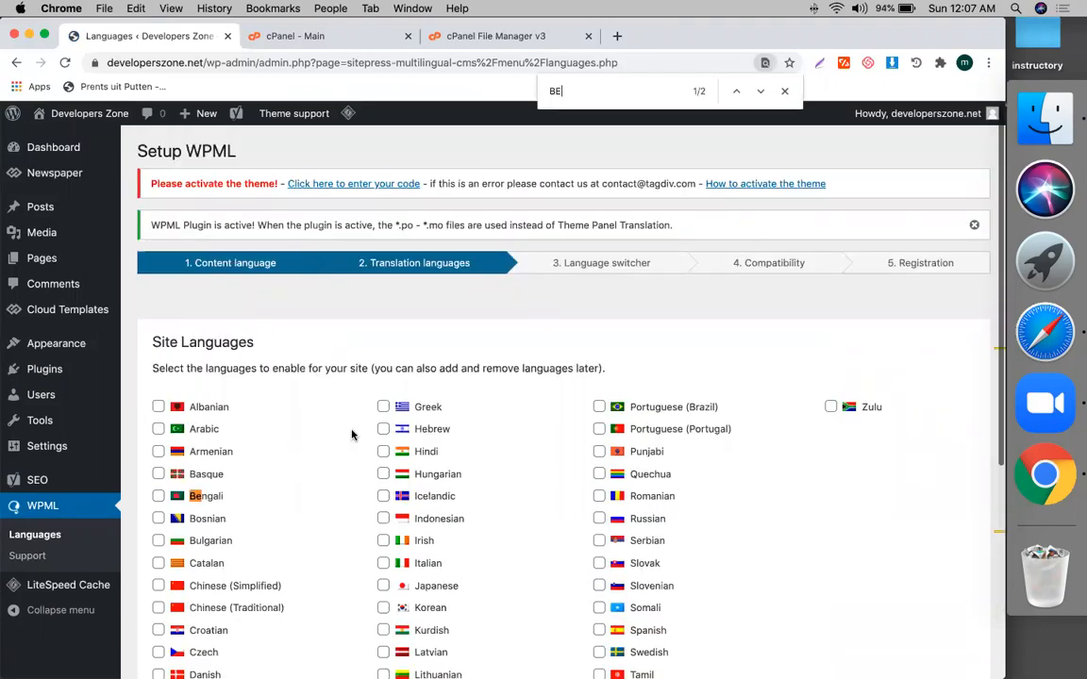
left_click(160, 496)
scroll(624, 332, "down", 2)
scroll(651, 340, "down", 5)
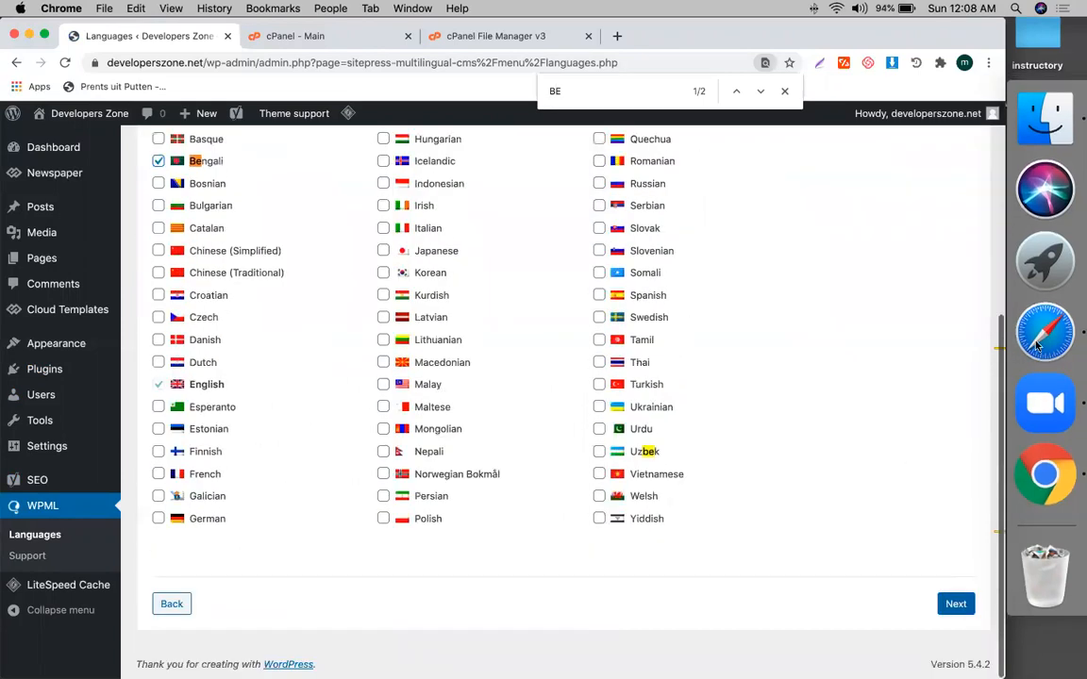
left_click(955, 604)
Check the guide document in Safari for the language switcher step, including its menu, main menu and flag instructions
key("super+Tab")
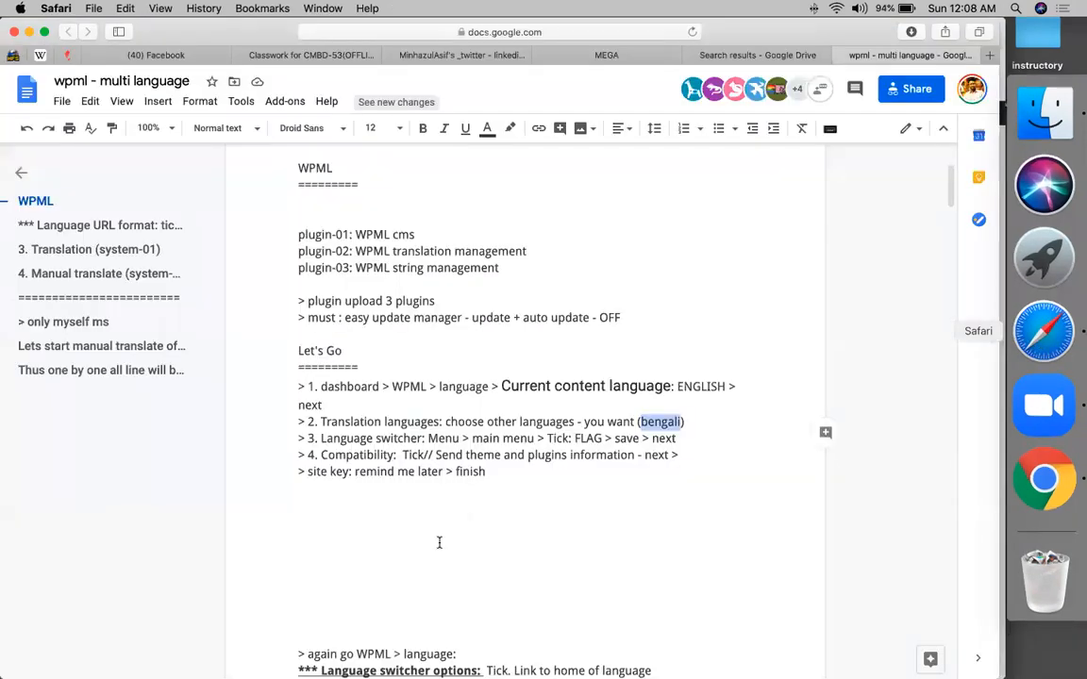
triple_click(337, 437)
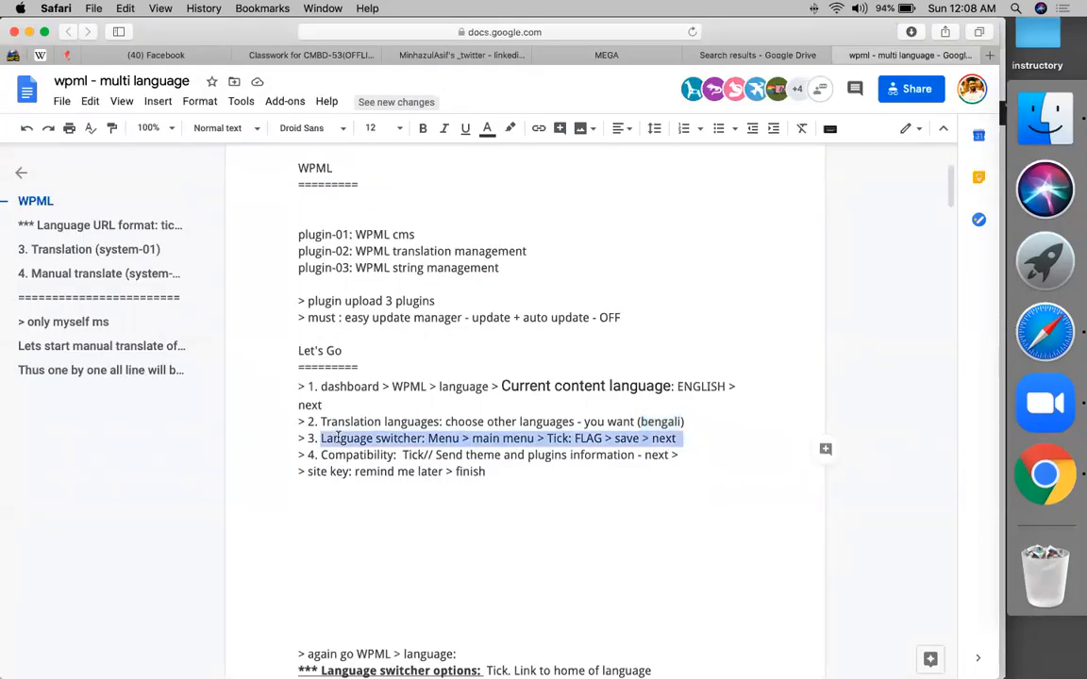
double_click(437, 437)
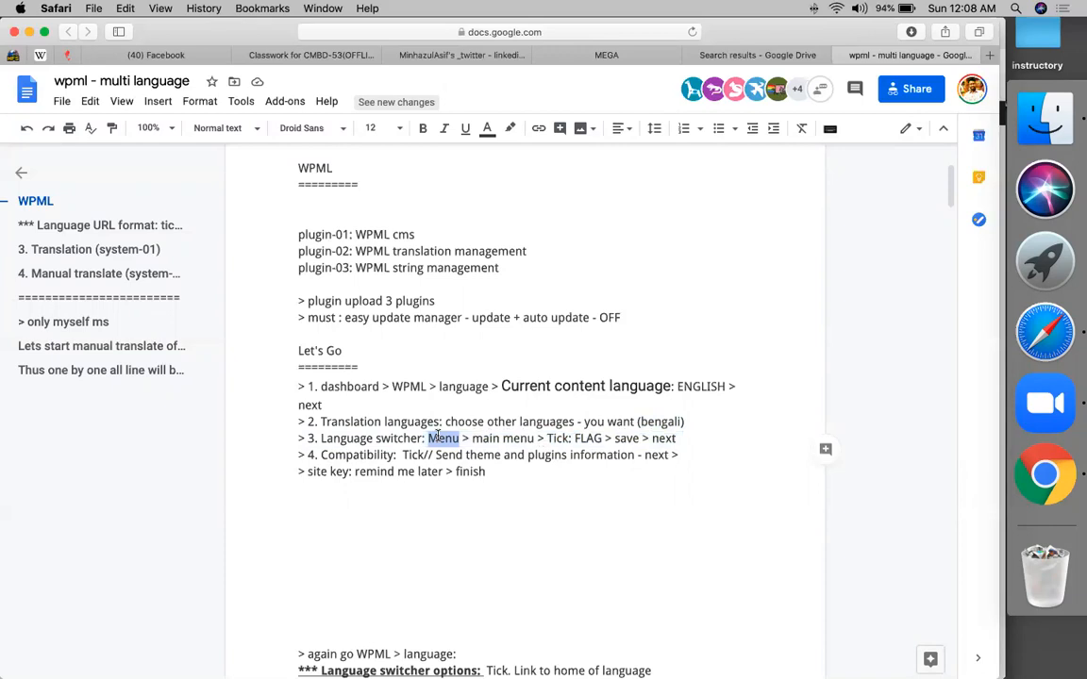
double_click(507, 438)
triple_click(448, 439)
double_click(448, 439)
left_click(489, 439)
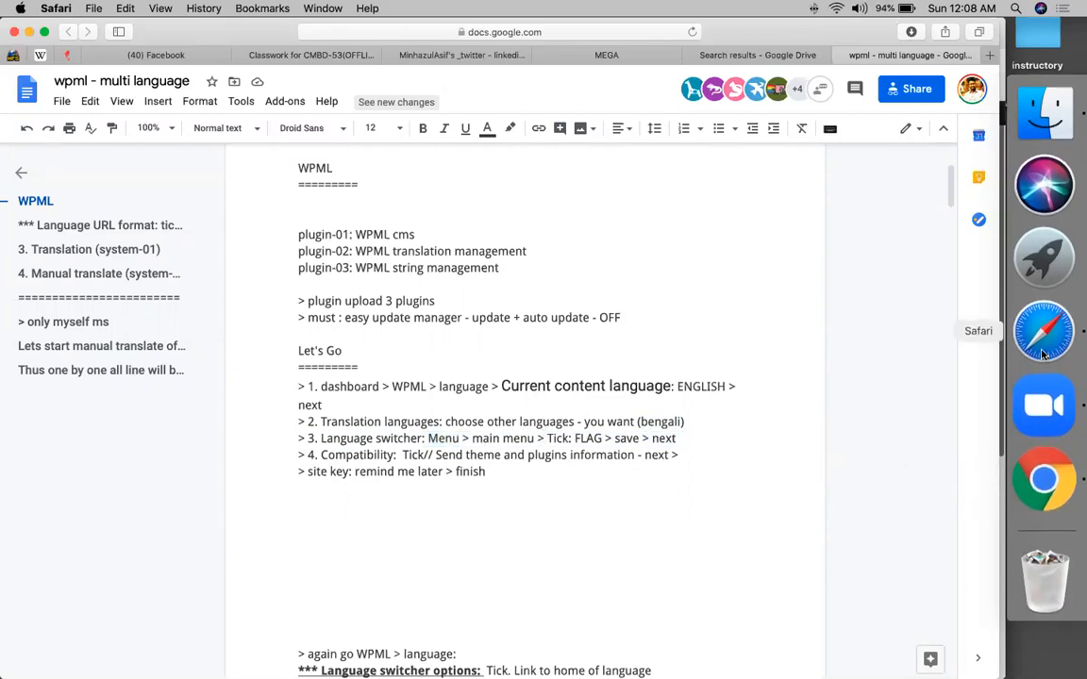
Switch to Chrome and set up a new menu language switcher for td-demo-header-menu with the Flag option included
left_click(1044, 471)
scroll(572, 485, "down", 3)
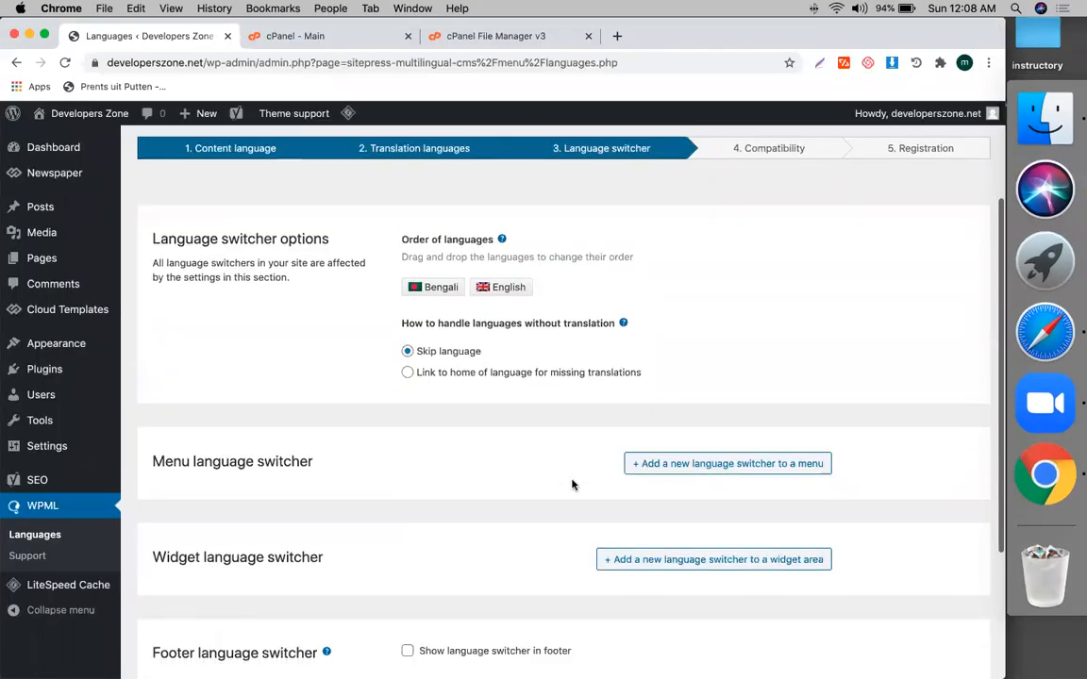
scroll(571, 485, "down", 2)
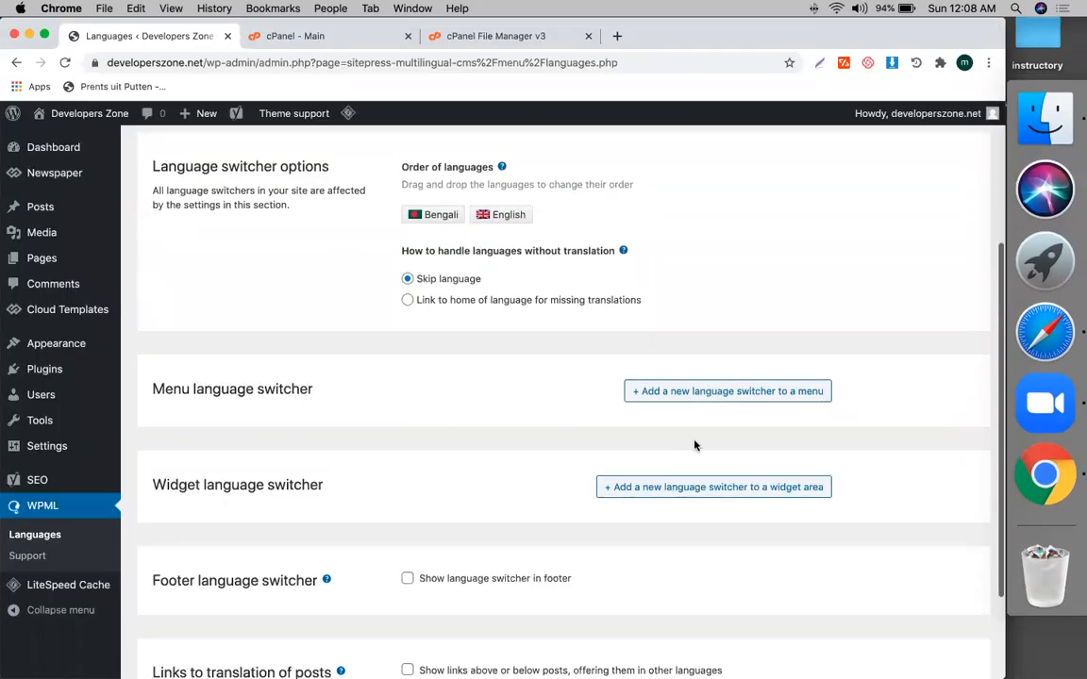
left_click(676, 392)
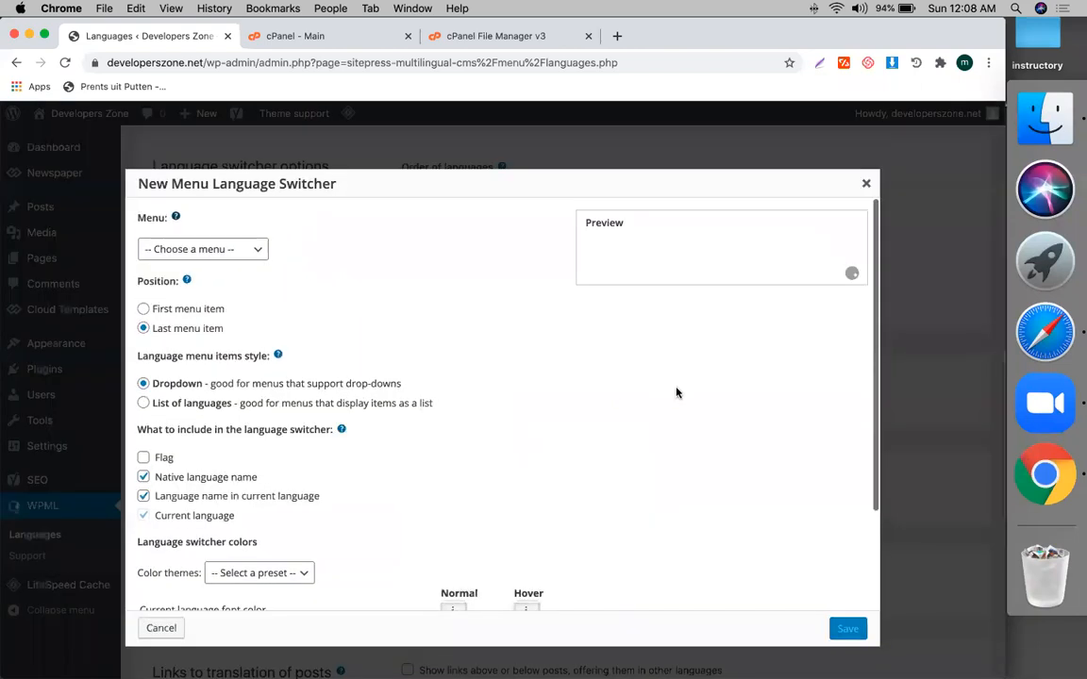
left_click(226, 252)
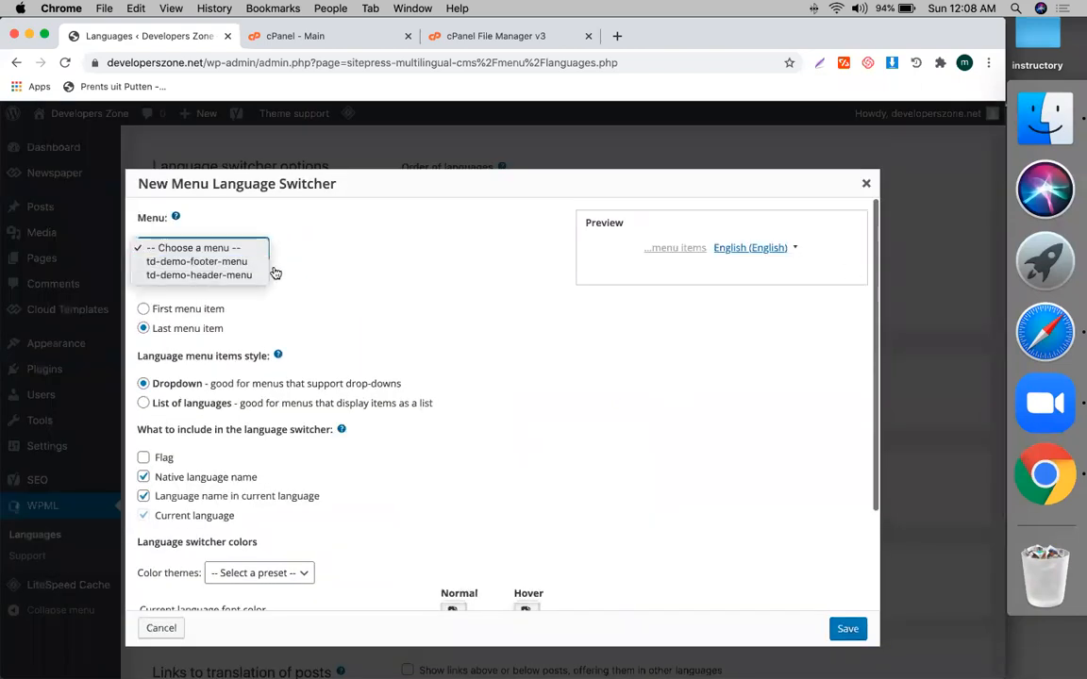
left_click(249, 275)
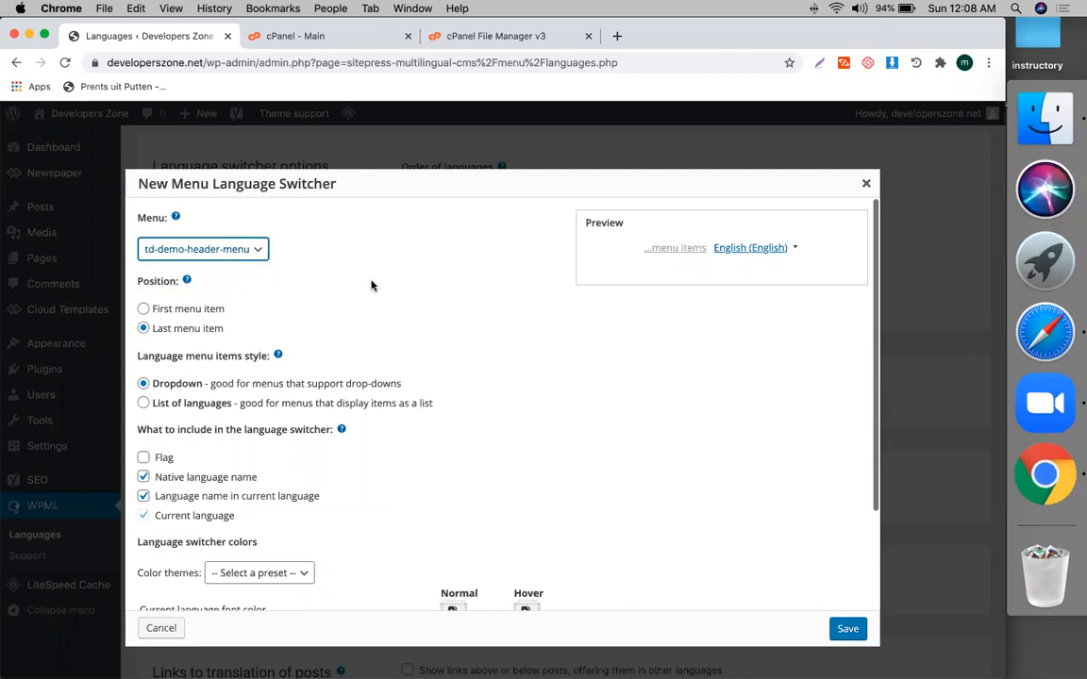
mouse_move(794, 249)
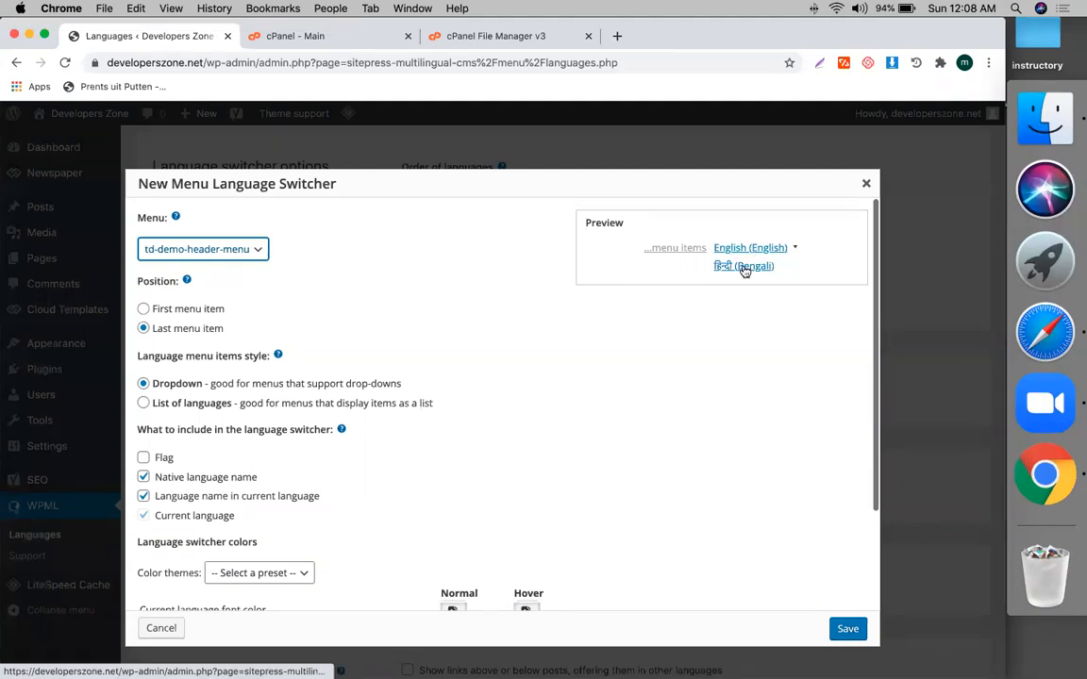
scroll(525, 346, "down", 1)
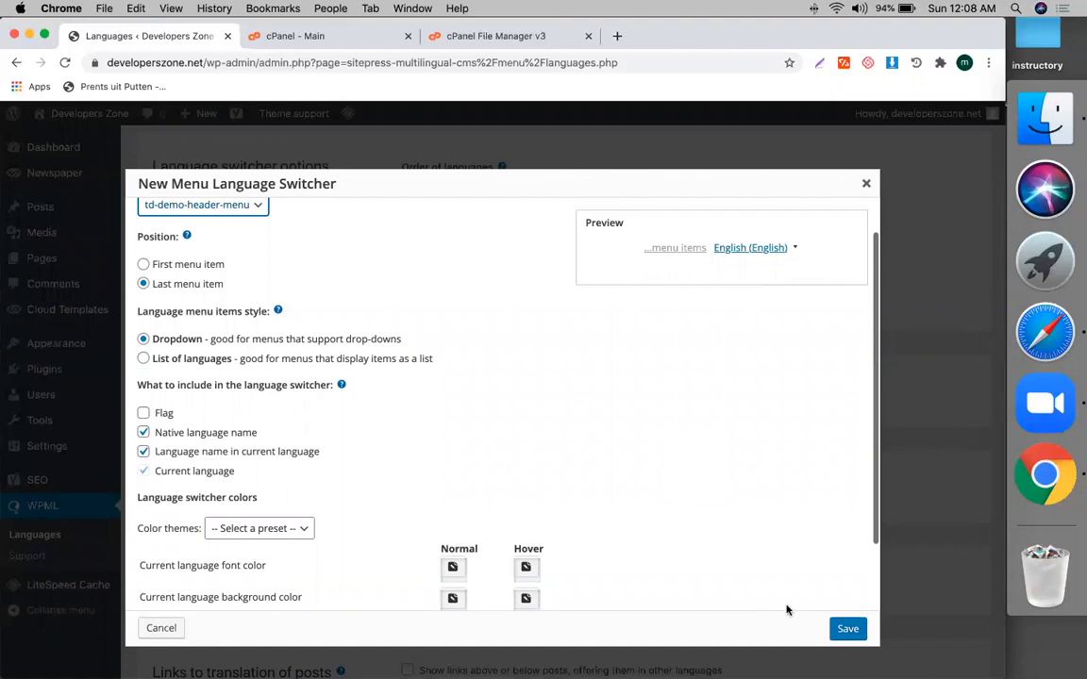
left_click(143, 415)
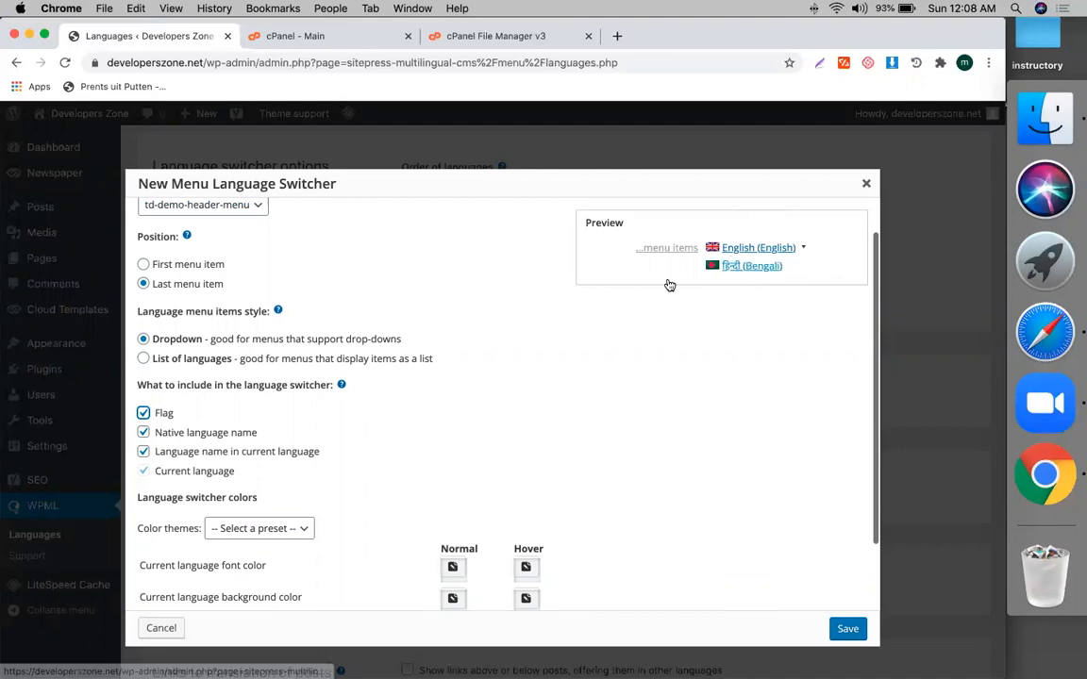
scroll(378, 357, "up", 1)
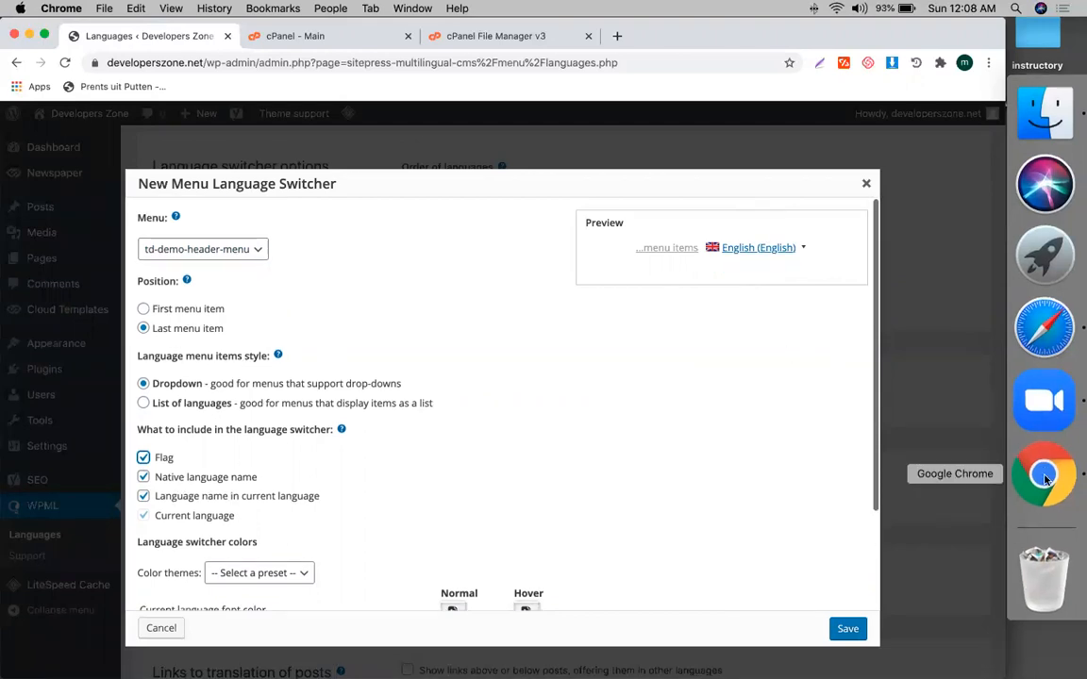
Switch to the guide in Safari and insert "ADD >" before "Menu" in the language switcher step
left_click(1044, 327)
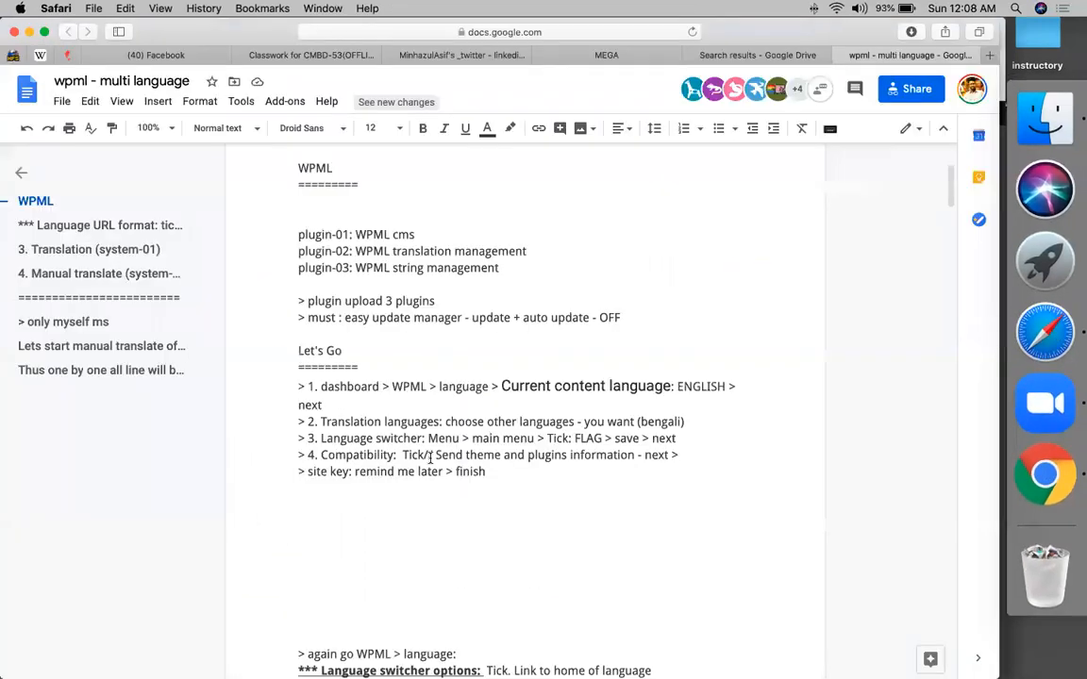
left_click(429, 438)
type("ADD >")
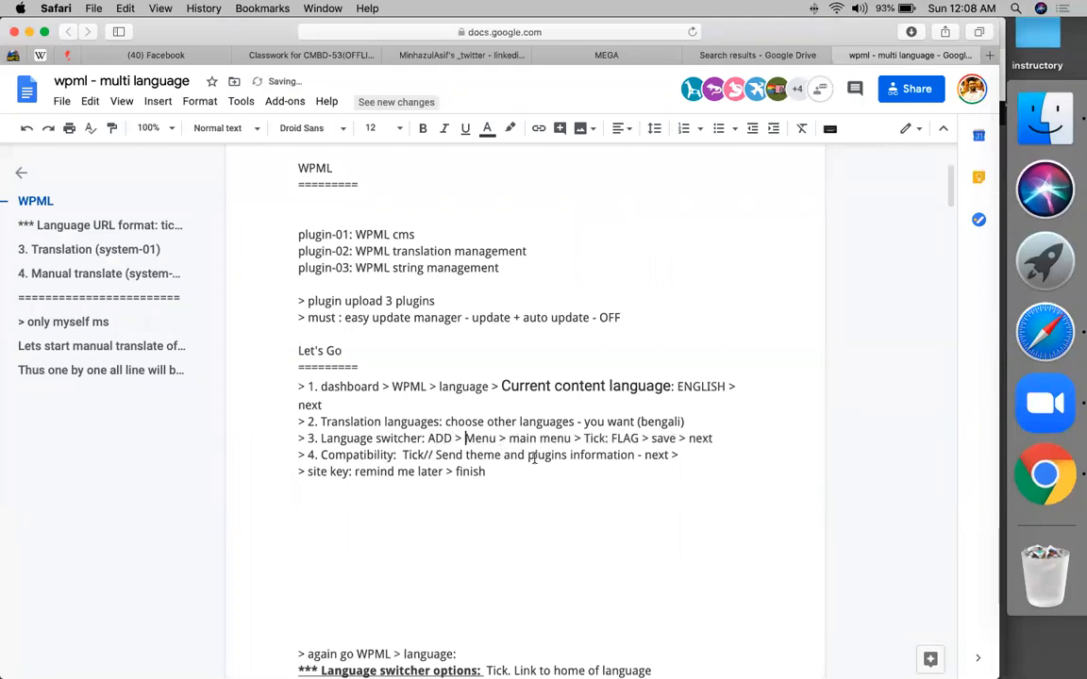
triple_click(625, 438)
double_click(625, 437)
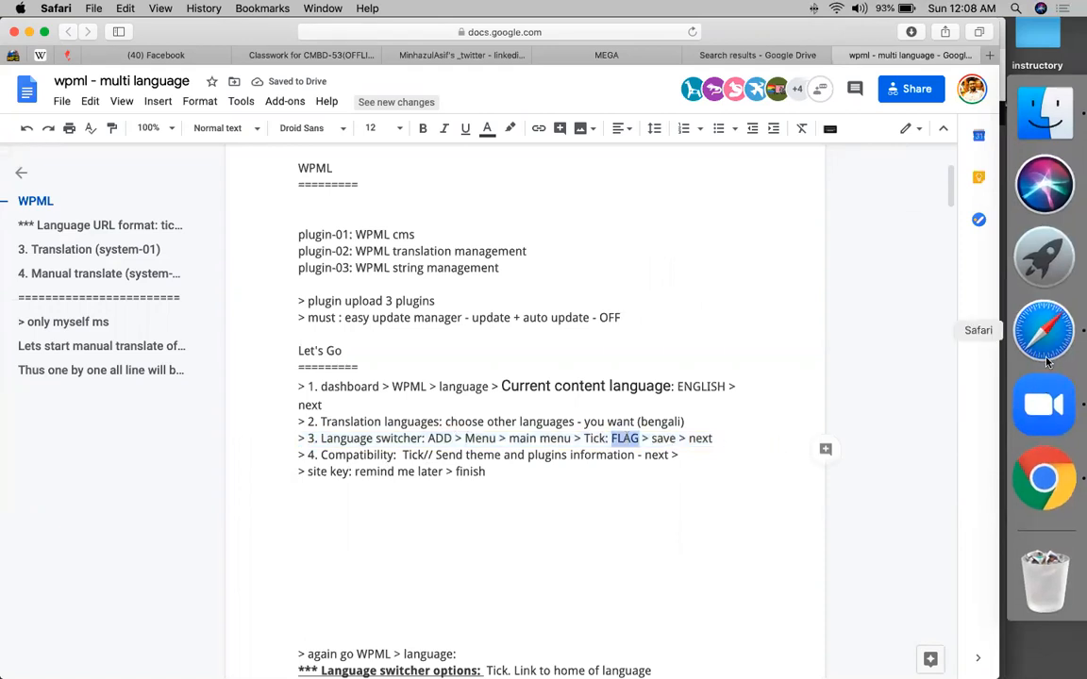
Switch to Chrome, save the new menu language switcher, and continue to the compatibility stage
left_click(1042, 474)
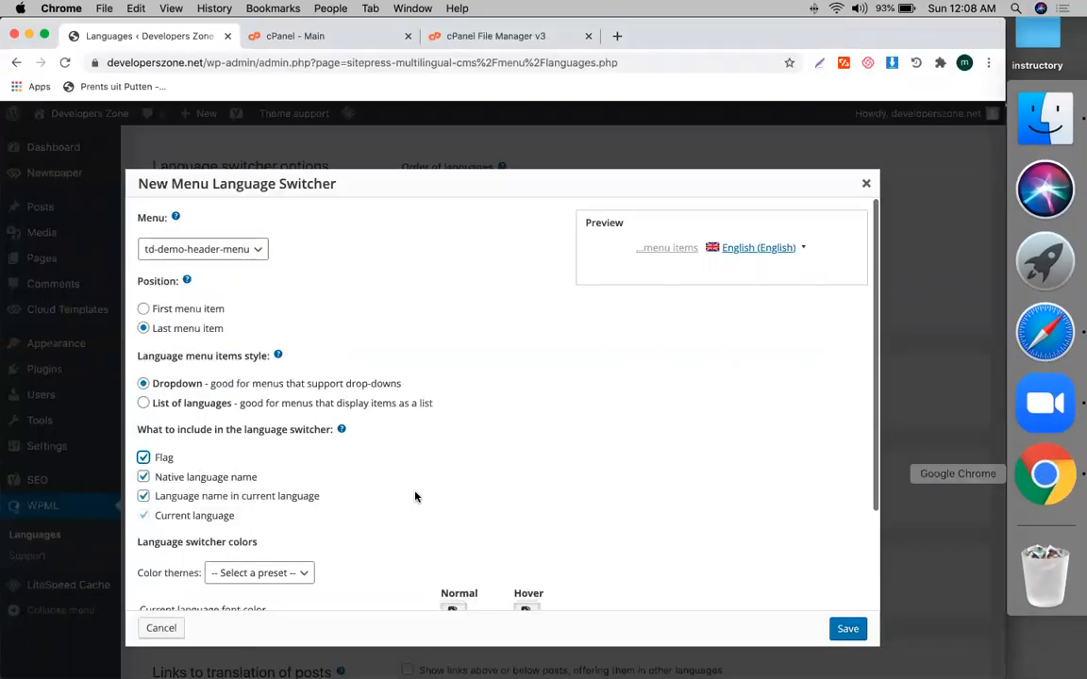
left_click(845, 628)
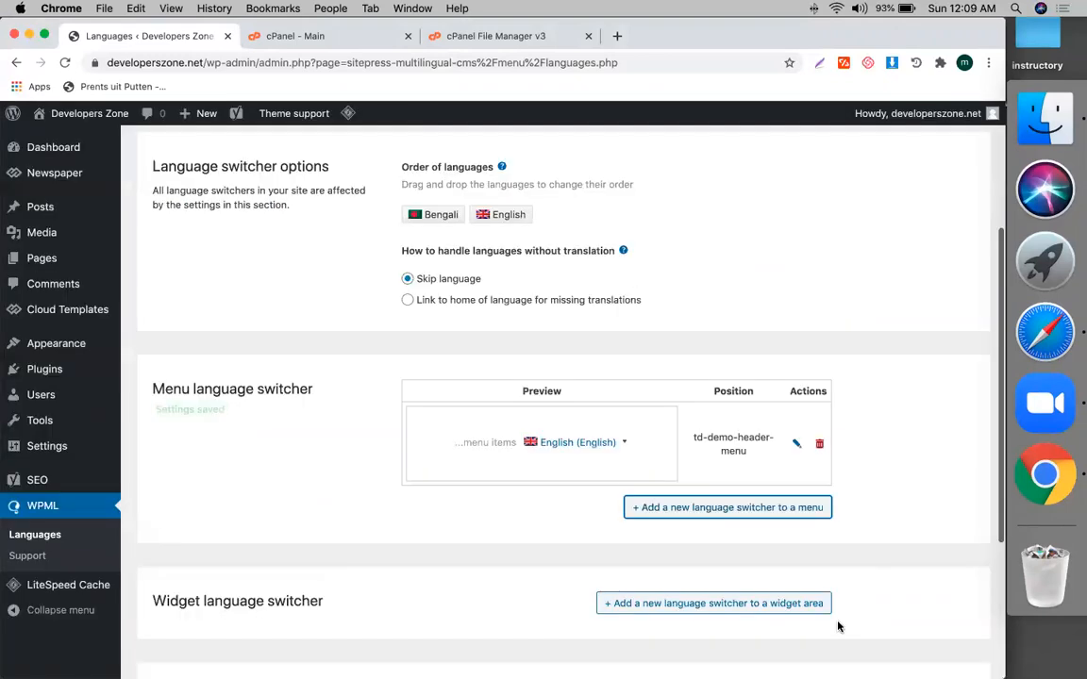
scroll(836, 625, "down", 4)
left_click(951, 602)
scroll(602, 445, "up", 3)
scroll(602, 447, "up", 2)
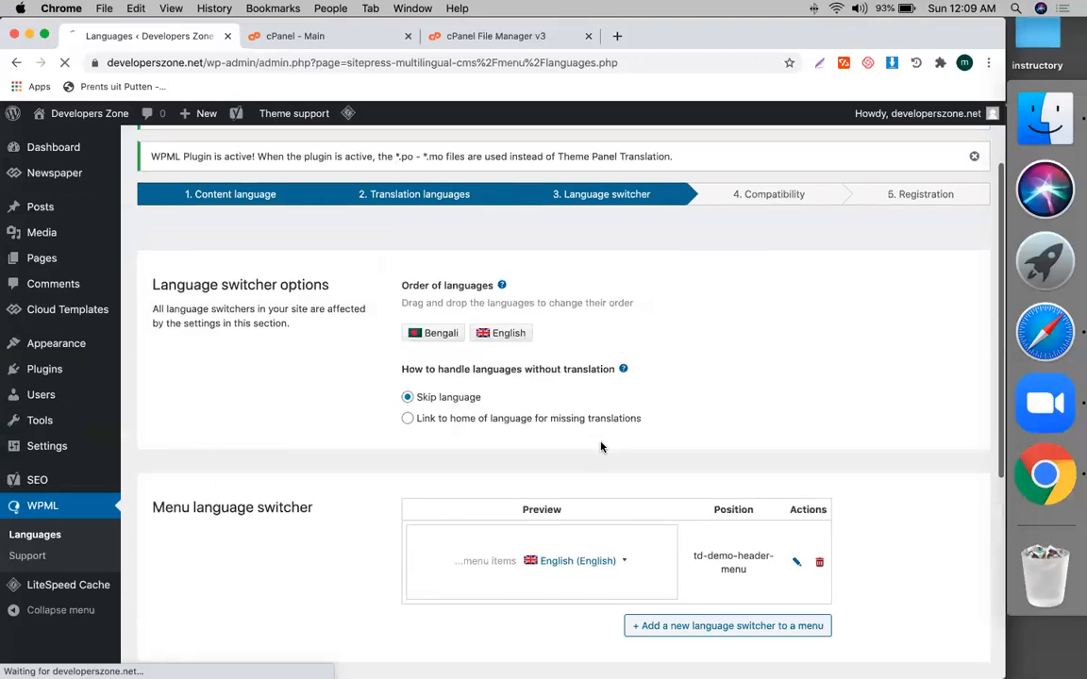
scroll(602, 447, "down", 4)
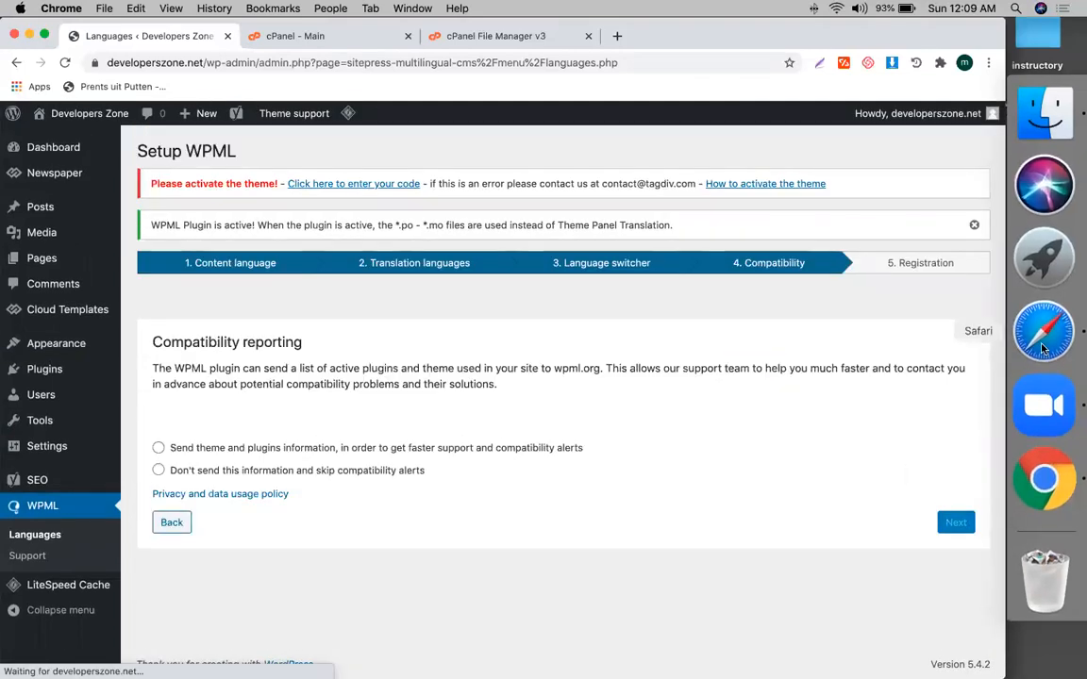
Check the guide document in Safari for the compatibility step and the option it recommends
left_click(1044, 331)
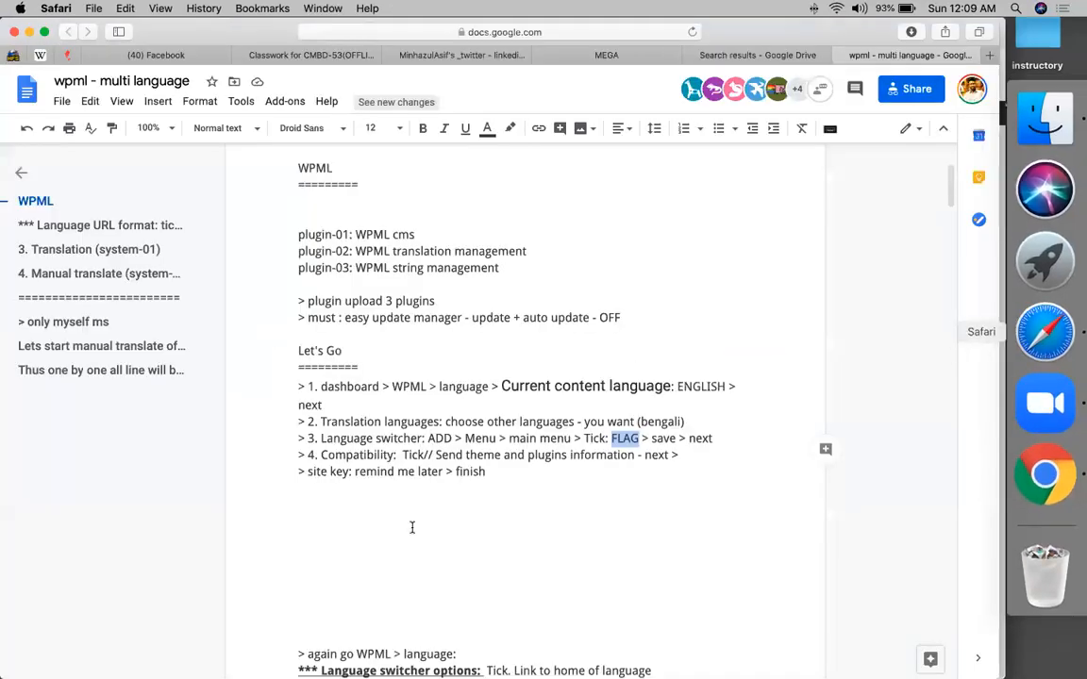
triple_click(338, 453)
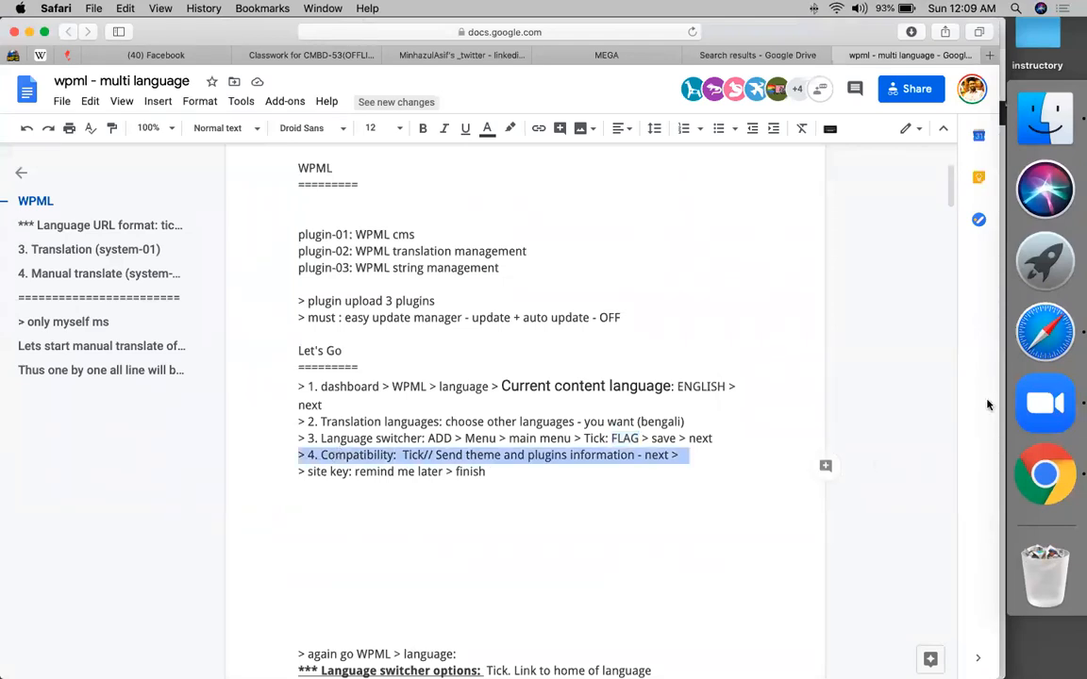
left_click(351, 470)
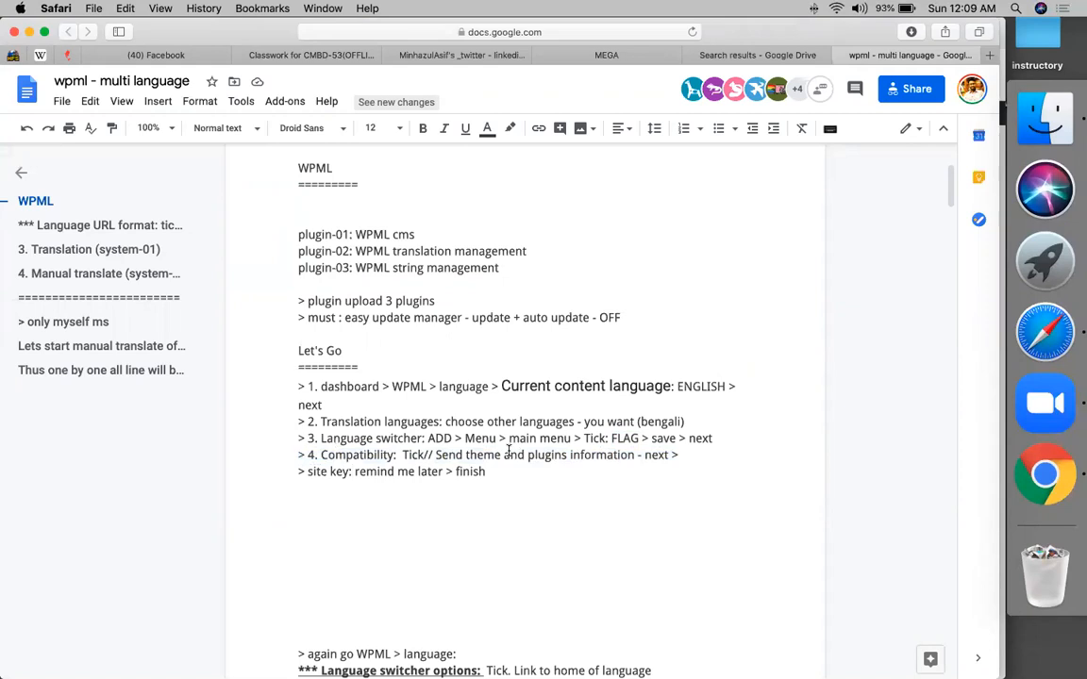
Switch to Chrome, choose to send theme and plugins information, and continue to the registration stage
left_click(1042, 473)
left_click(205, 451)
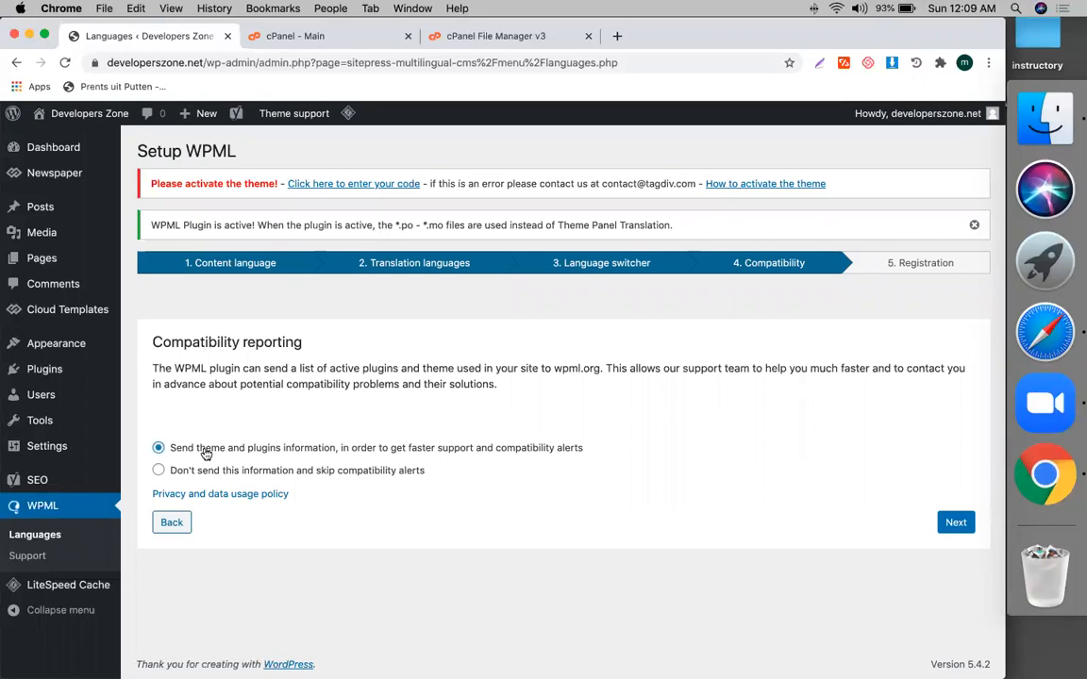
left_click(956, 522)
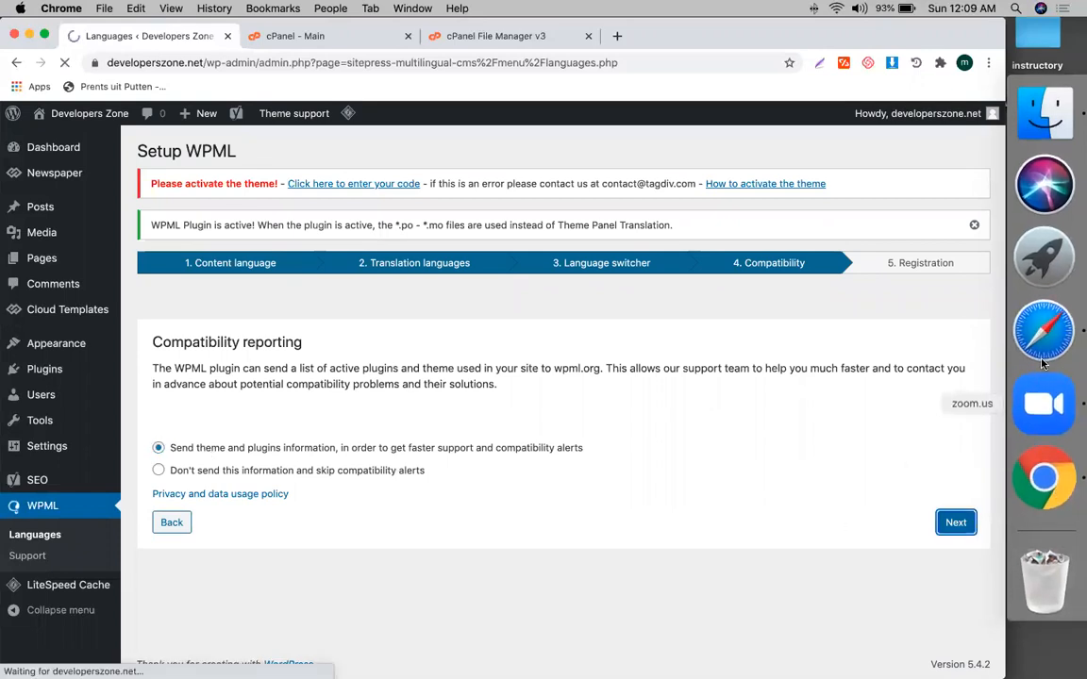
Check the guide's site key step in Safari, and in Chrome postpone the WPML registration with Remind me later
left_click(1044, 325)
scroll(466, 472, "down", 2)
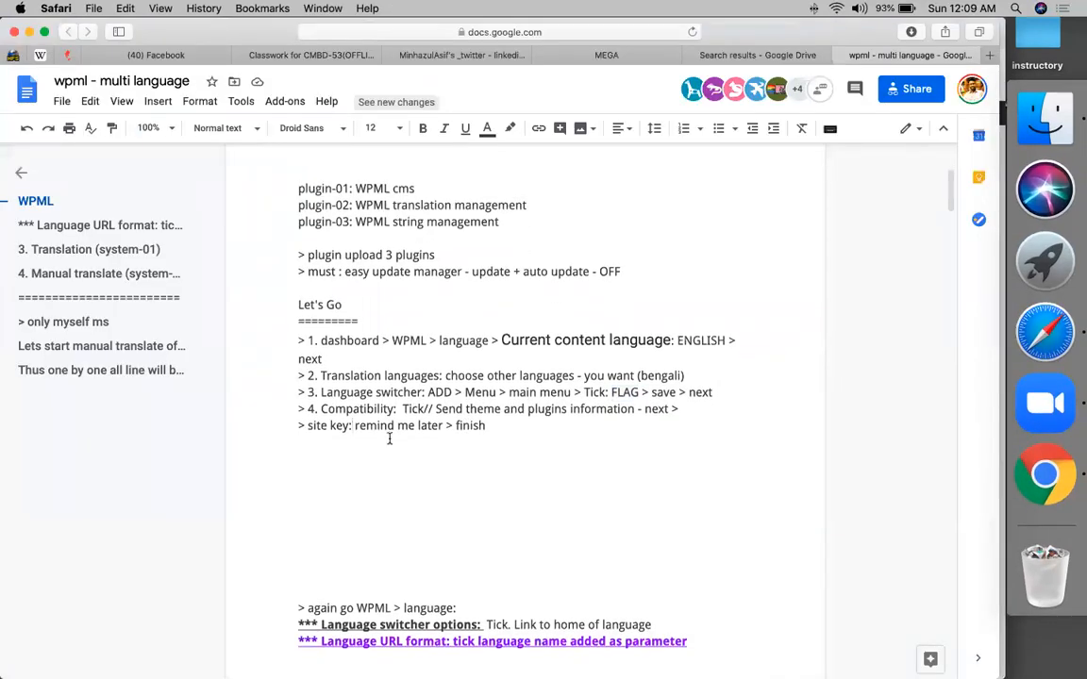
triple_click(370, 426)
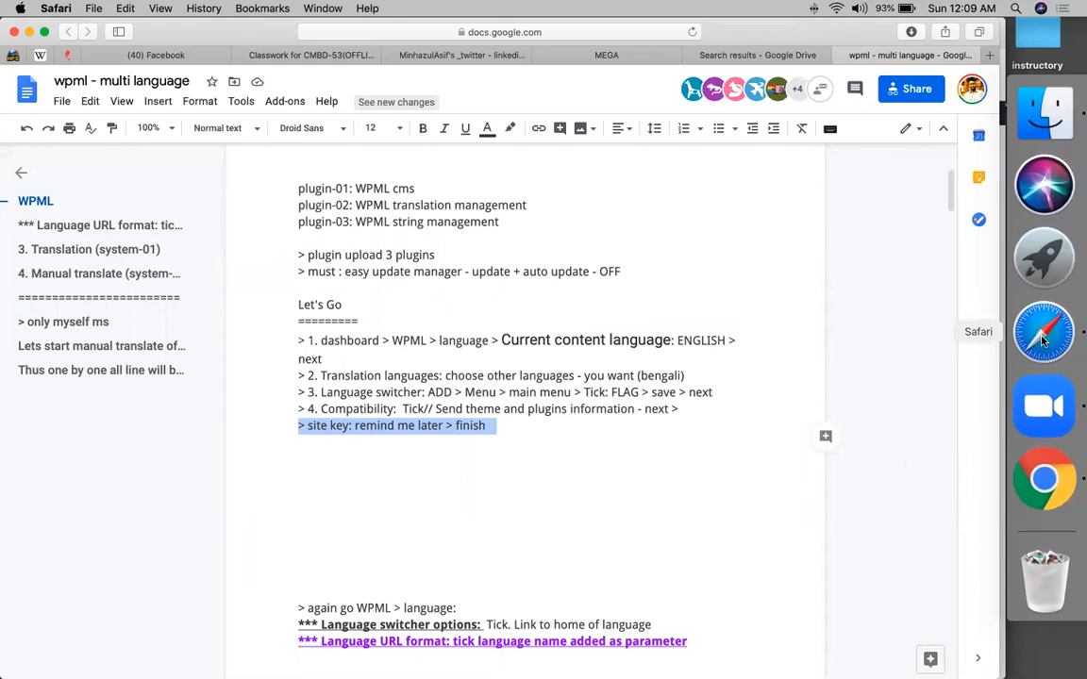
left_click(1045, 459)
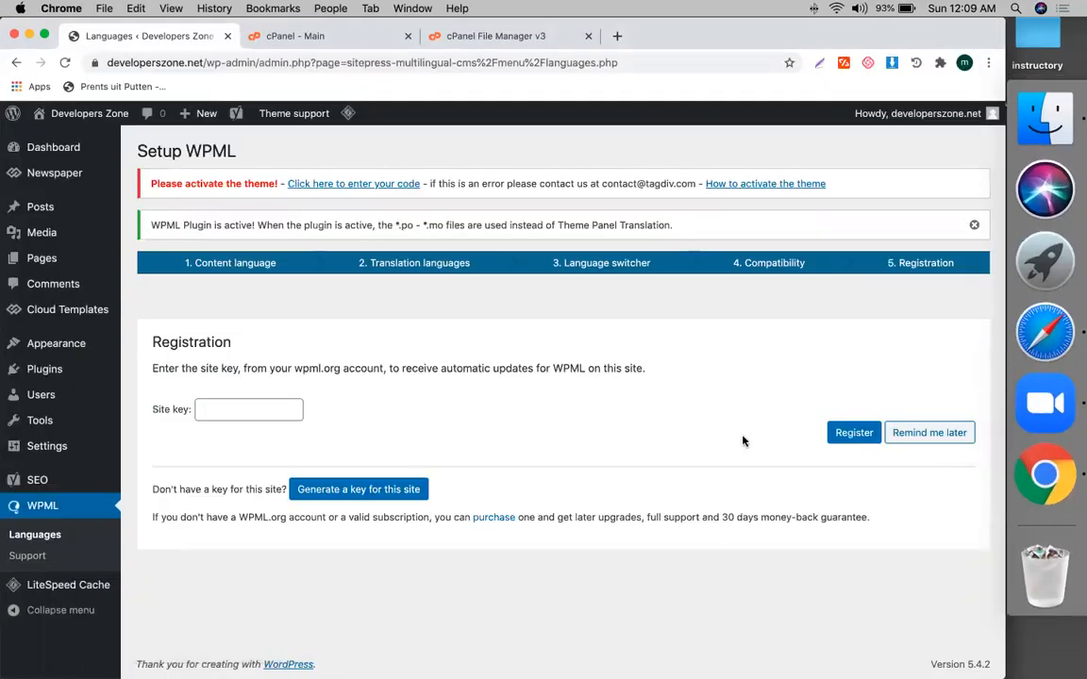
left_click(897, 434)
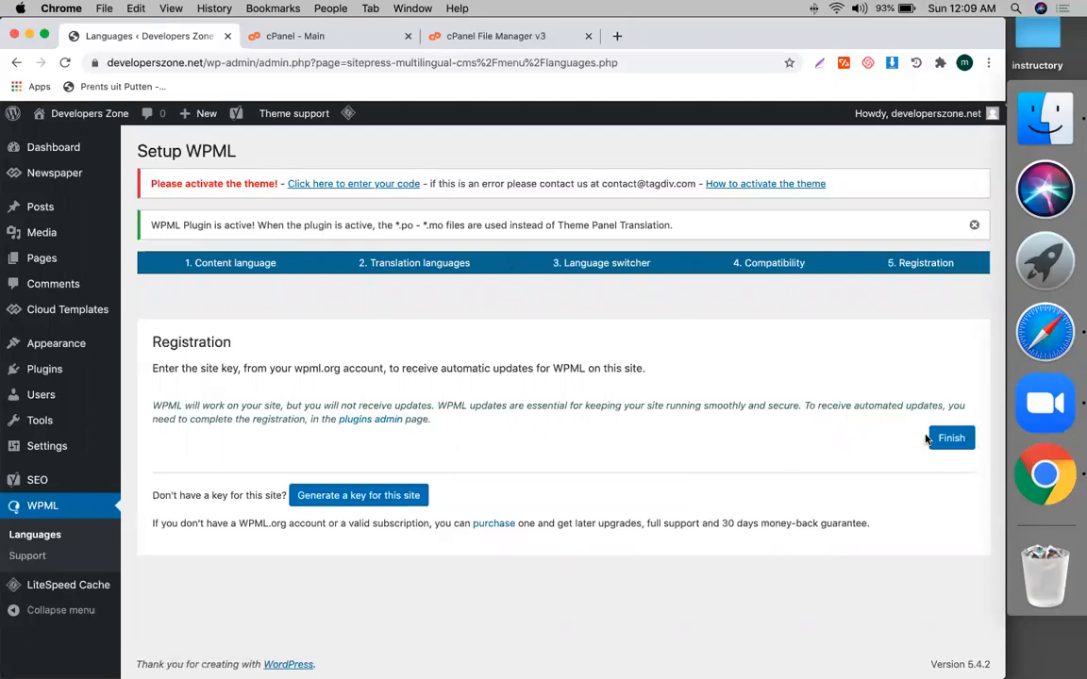
Review the guide's next section in Safari about returning to the WPML language settings
left_click(1045, 332)
scroll(609, 504, "down", 5)
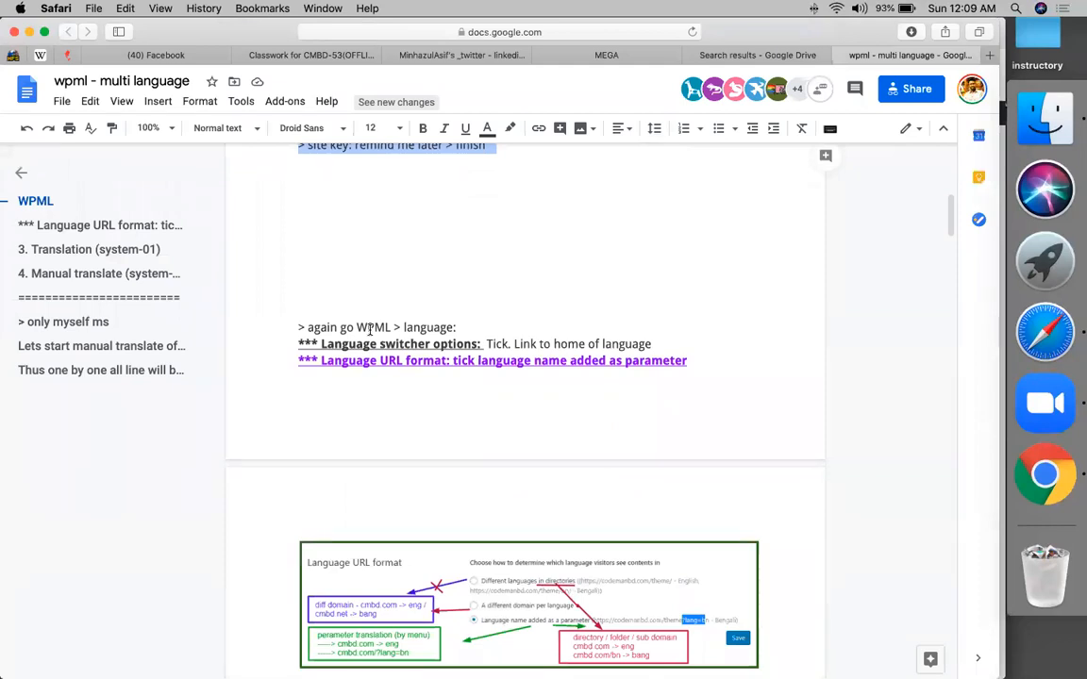
double_click(372, 328)
double_click(428, 328)
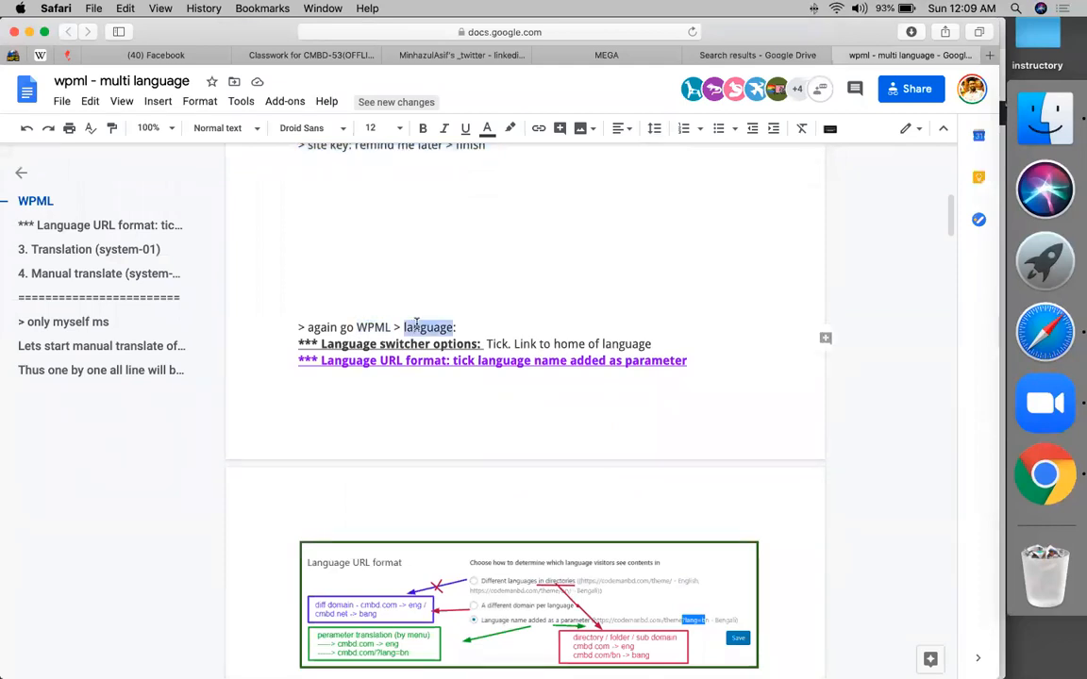
Return to the WPML registration stage in Chrome and choose Remind me later for the site key again
left_click(1063, 469)
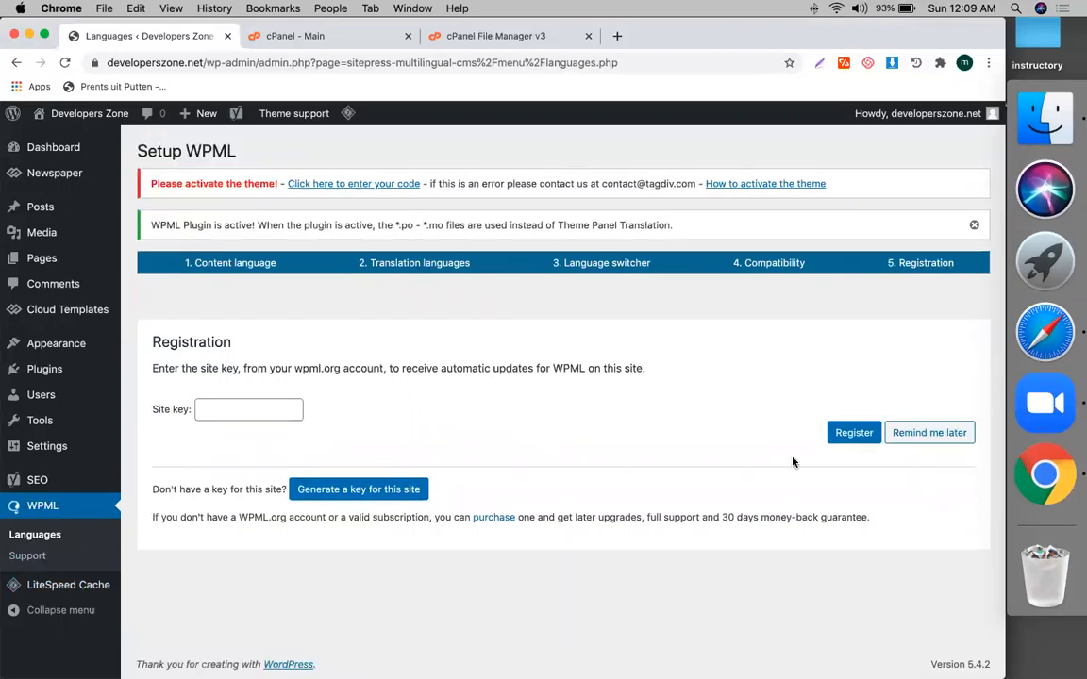
left_click(1044, 335)
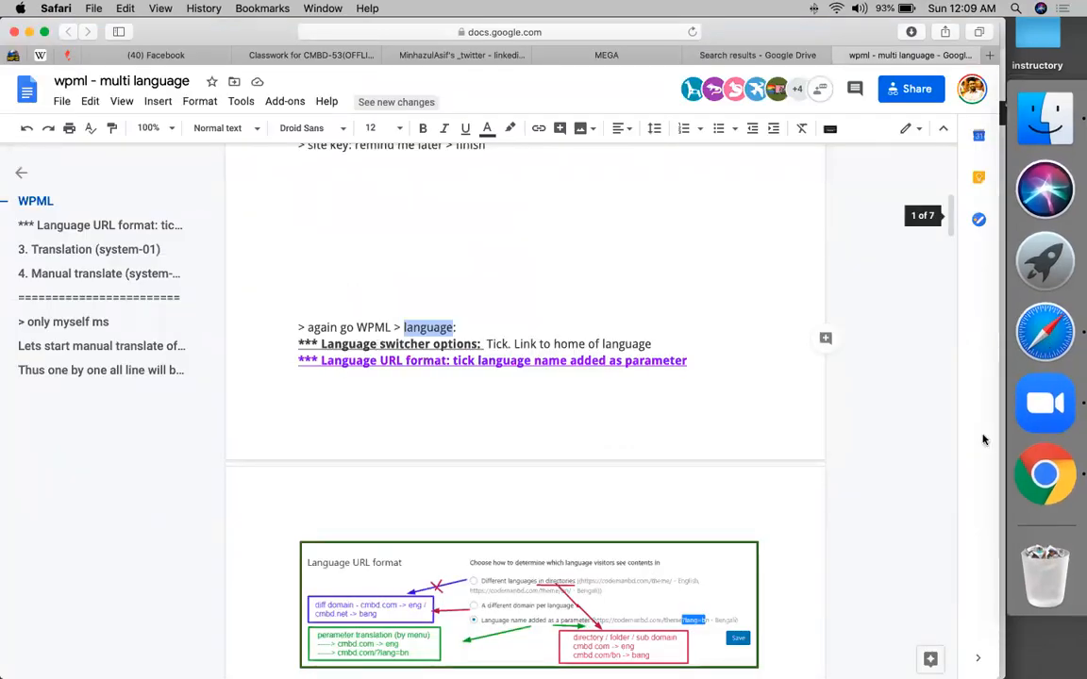
left_click(1044, 478)
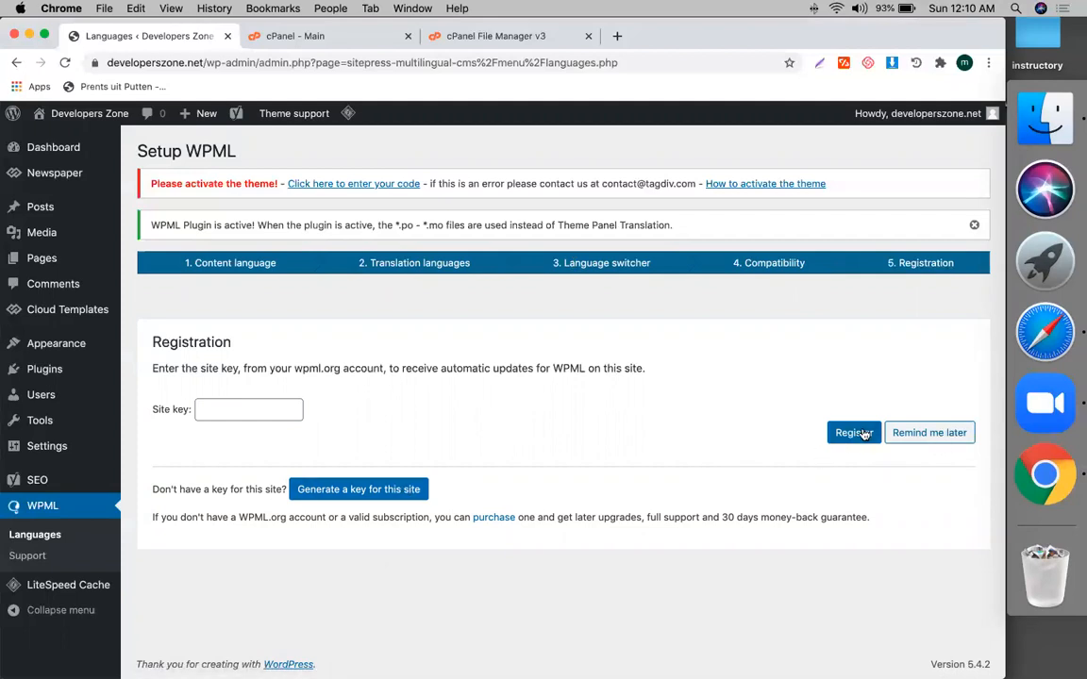
left_click(942, 432)
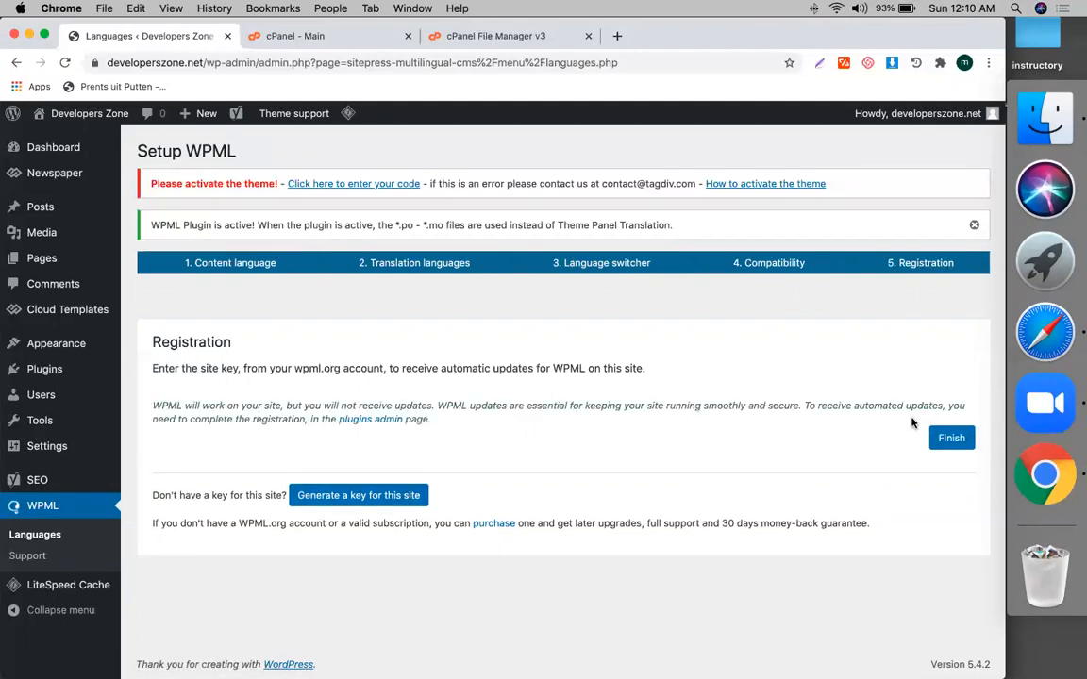
Finish the WPML registration stage to complete the setup wizard and bring up the site's language settings
left_click(951, 438)
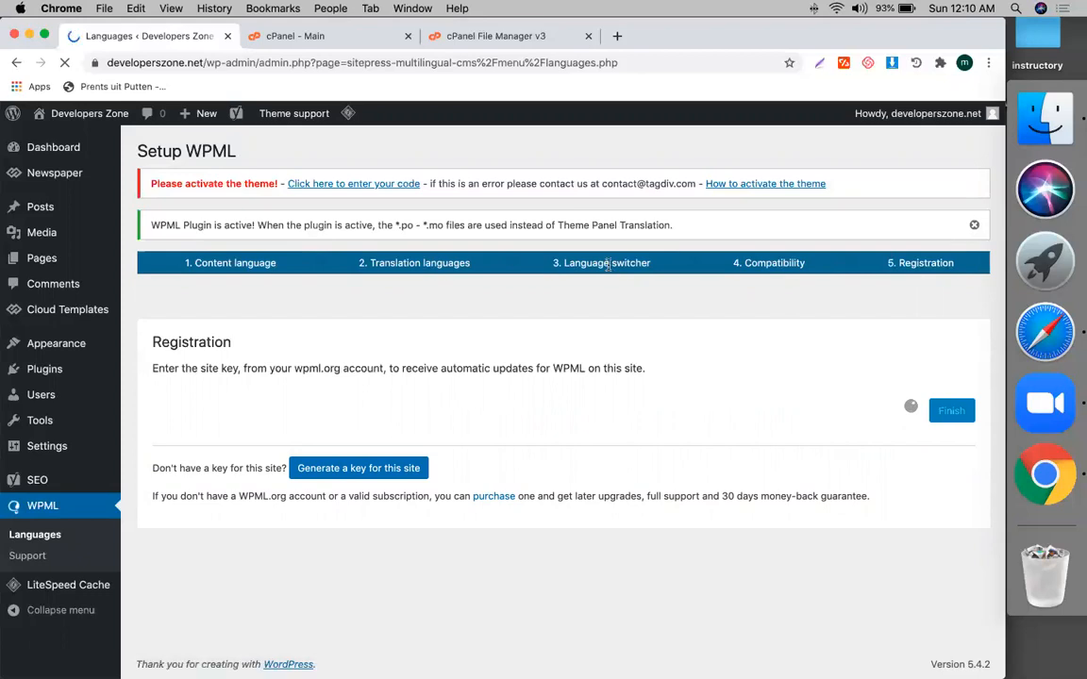
scroll(384, 379, "down", 3)
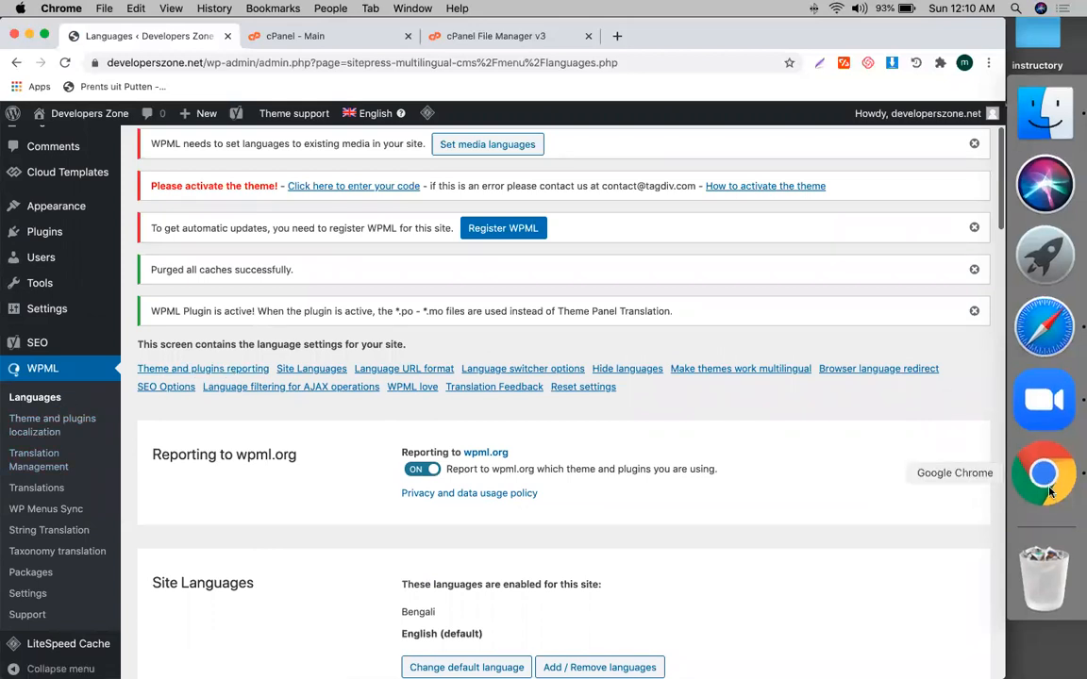
Switch to Safari and read the guide's instructions for the language switcher options and the Language URL format
left_click(1041, 335)
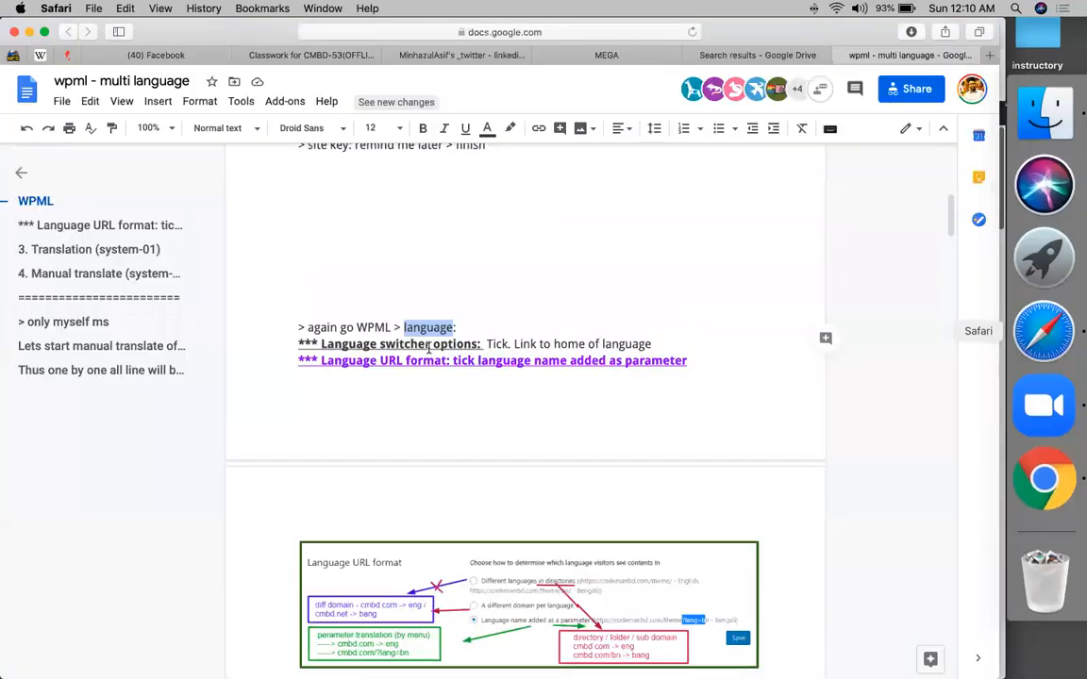
double_click(371, 325)
double_click(410, 319)
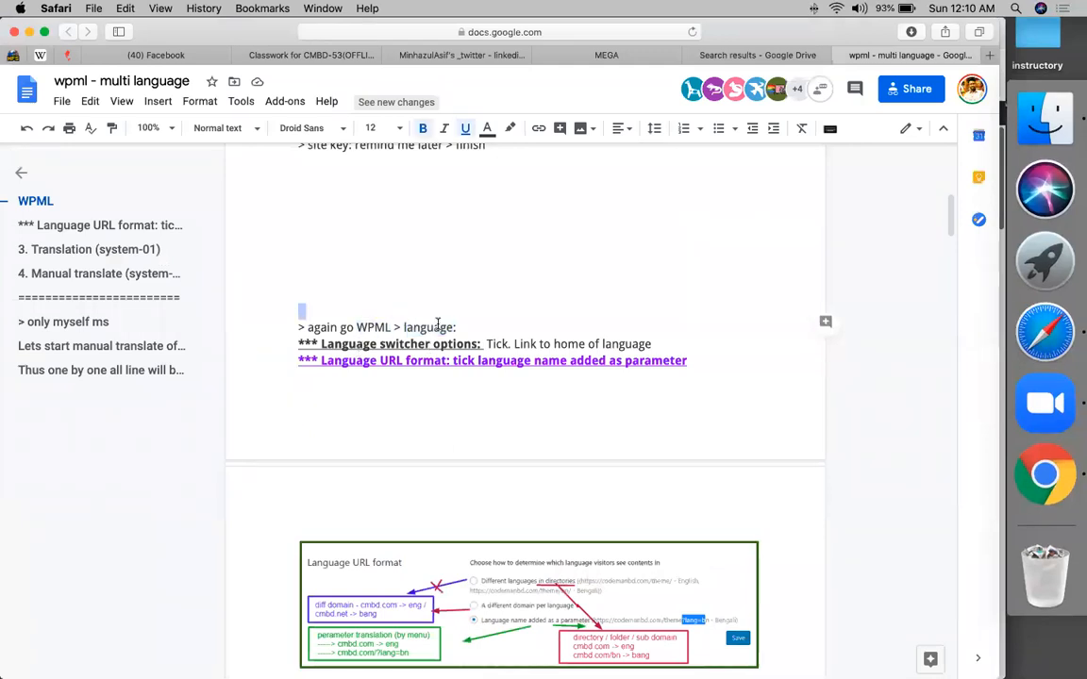
left_click(512, 343)
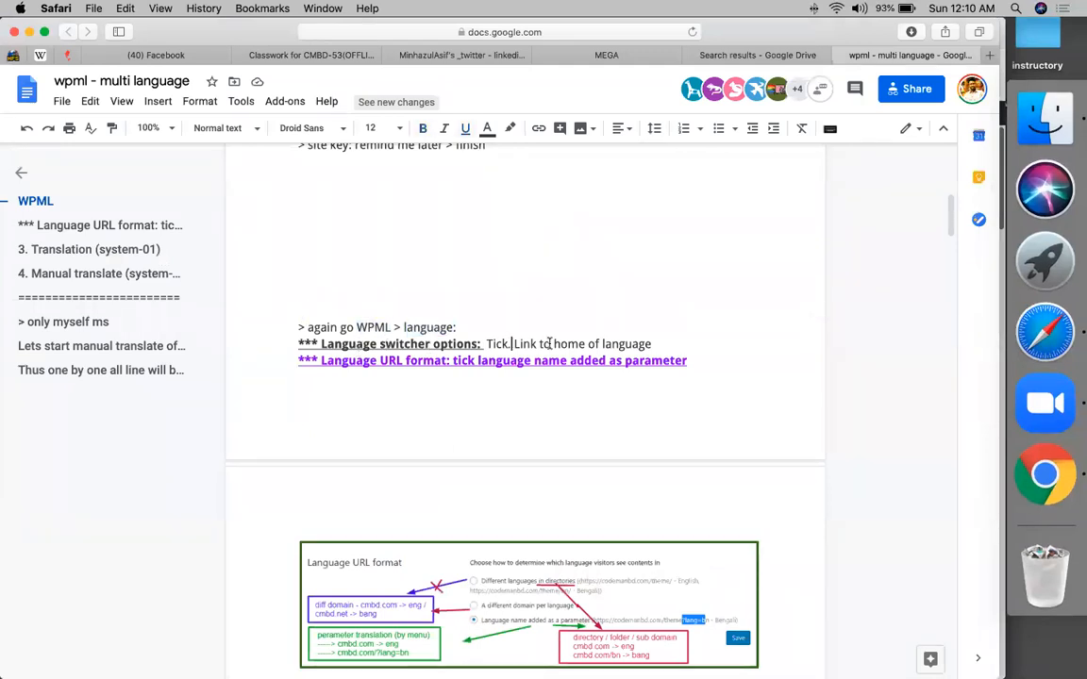
scroll(549, 343, "down", 3)
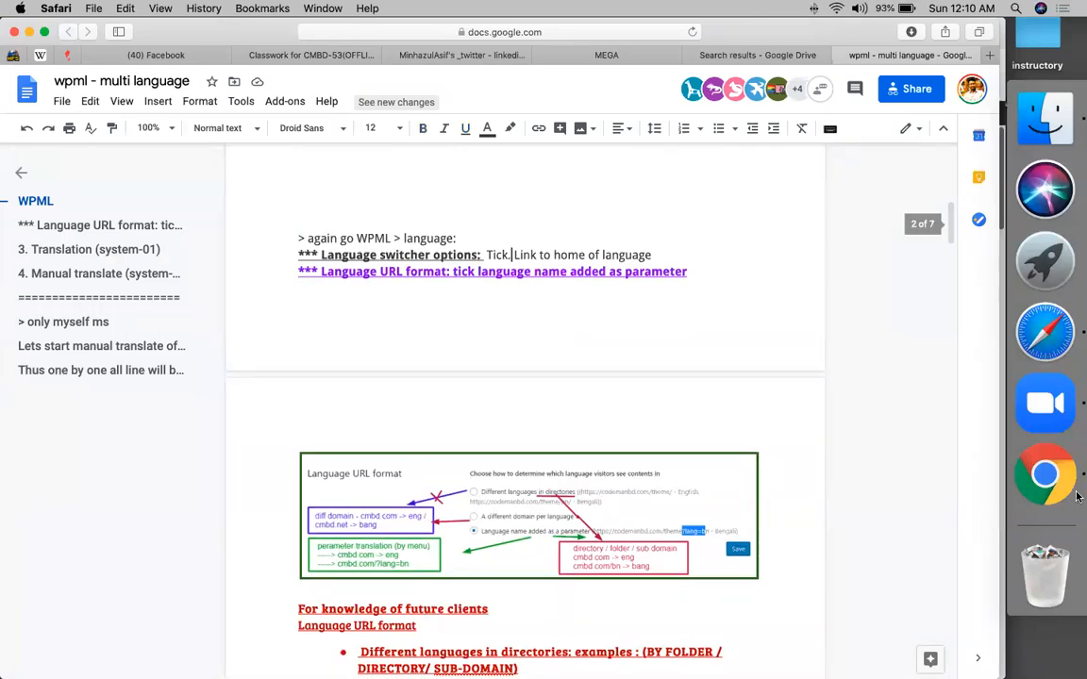
Locate the Language URL format and language switcher options in Chrome's WPML settings and compare them with the guide in Safari
left_click(1043, 464)
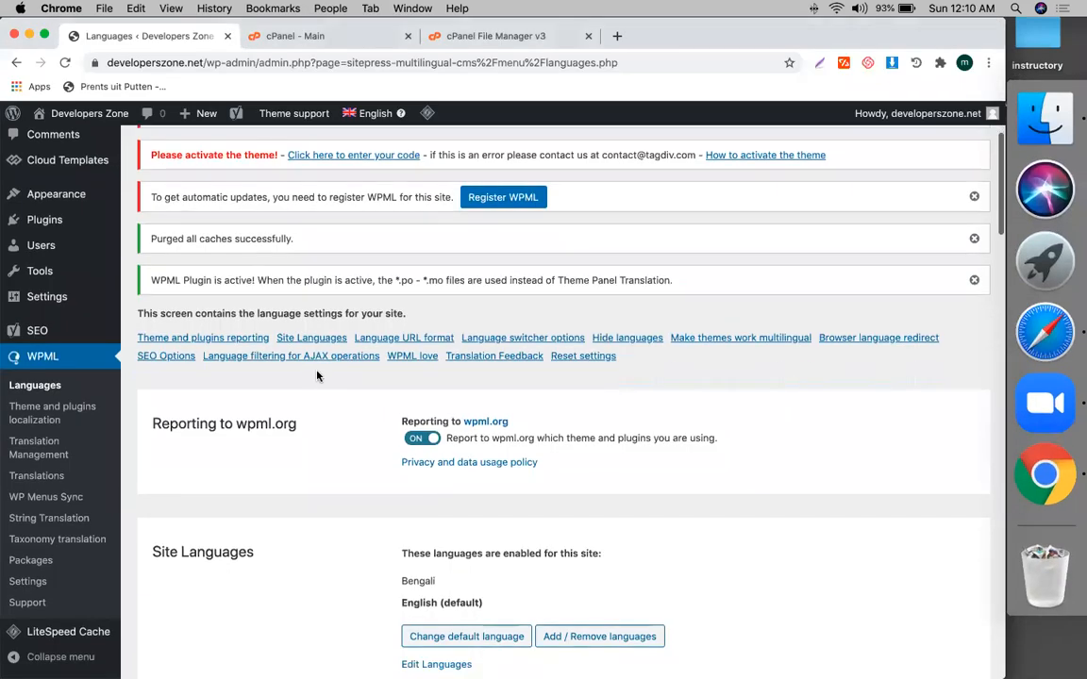
left_click(387, 337)
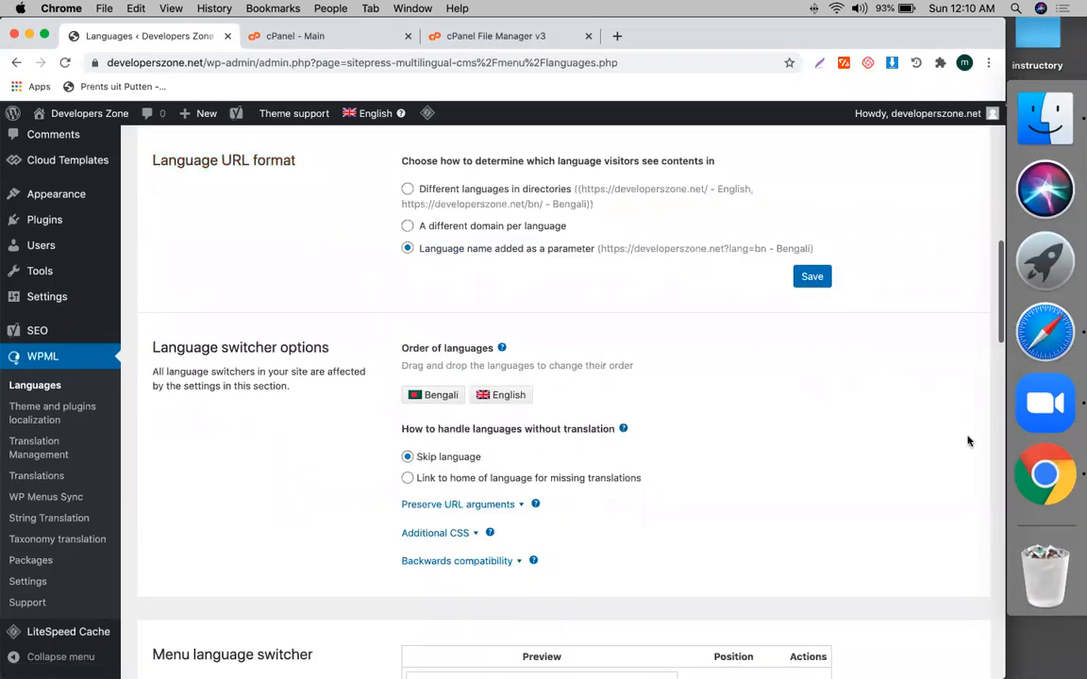
left_click(1043, 328)
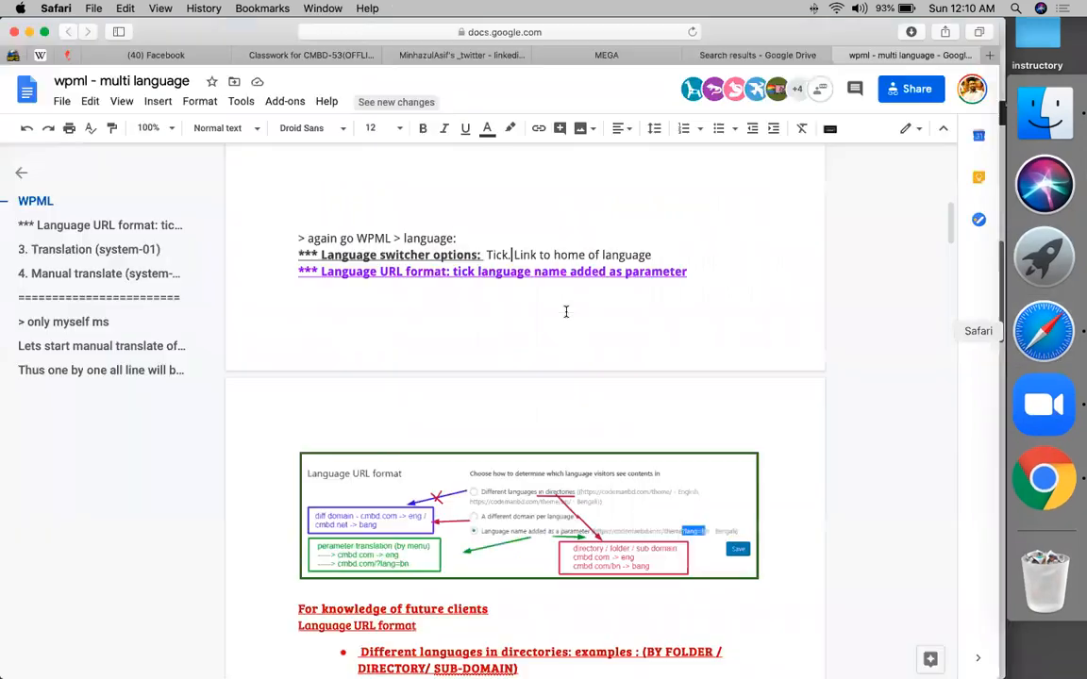
left_click(1044, 468)
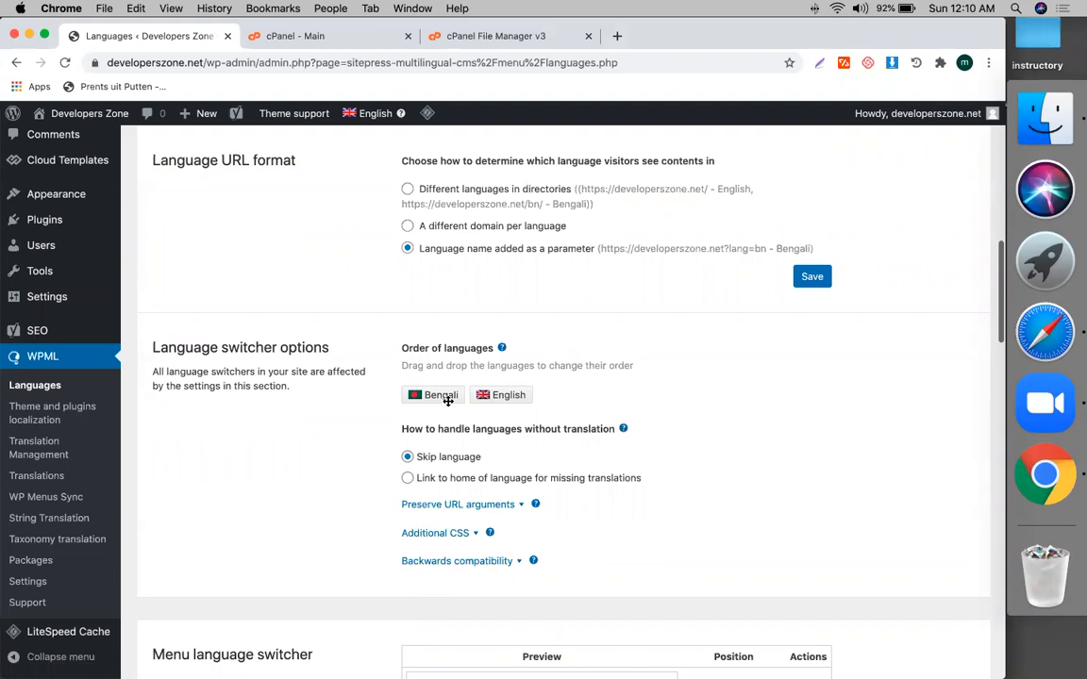
scroll(447, 401, "down", 2)
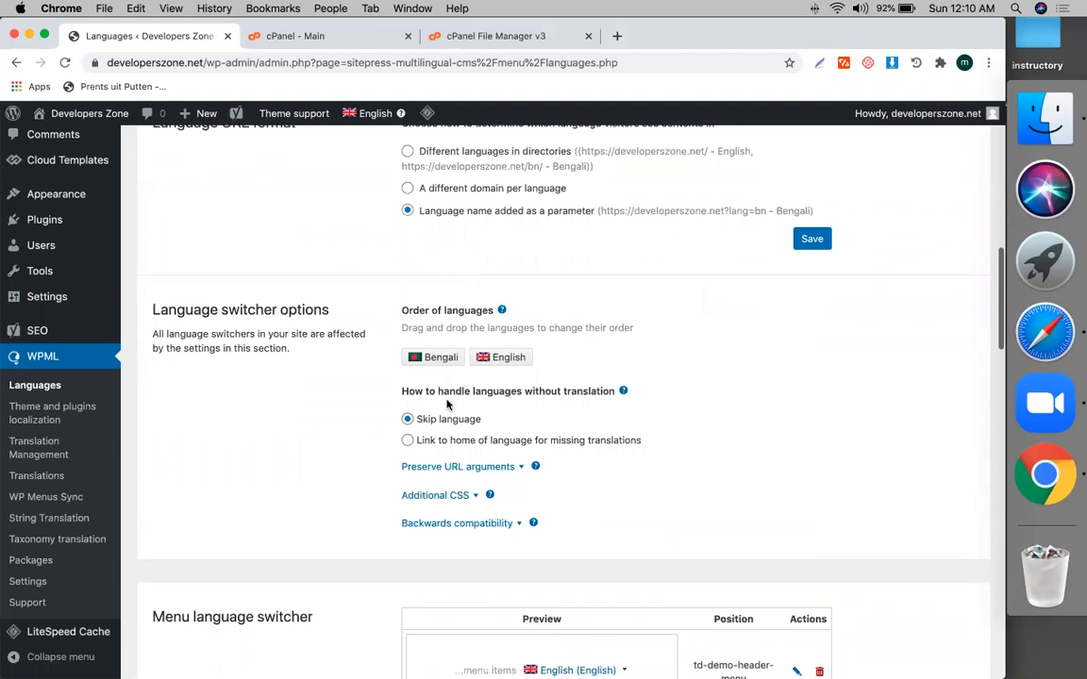
scroll(447, 404, "down", 6)
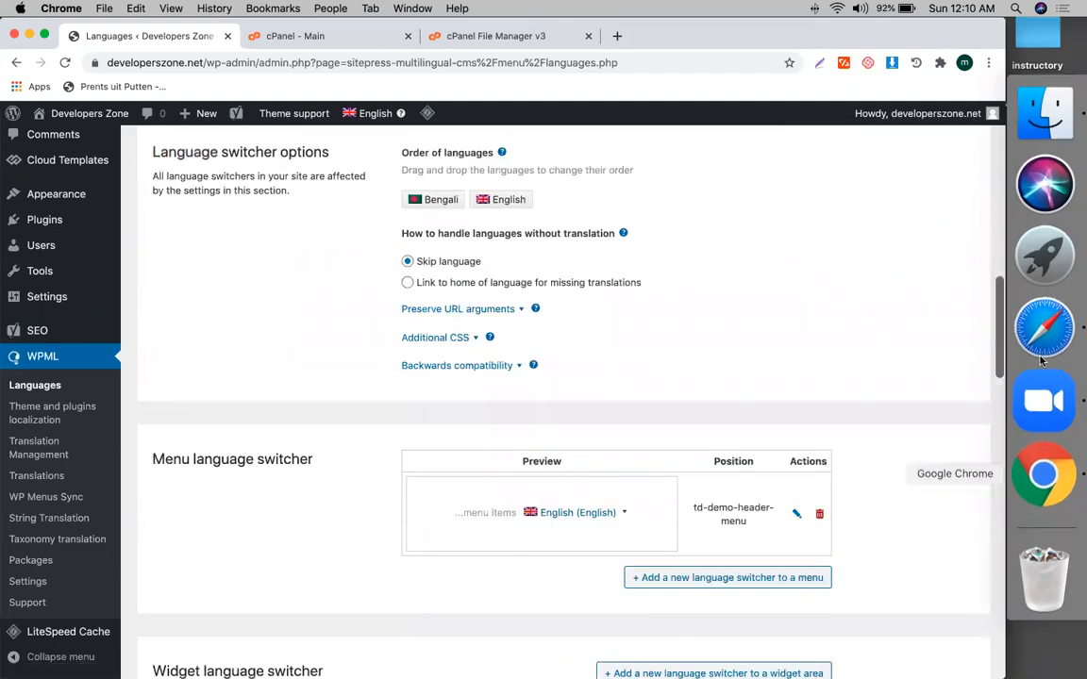
Switch to Safari and examine the guide's annotated Language URL format diagram up close
left_click(1043, 330)
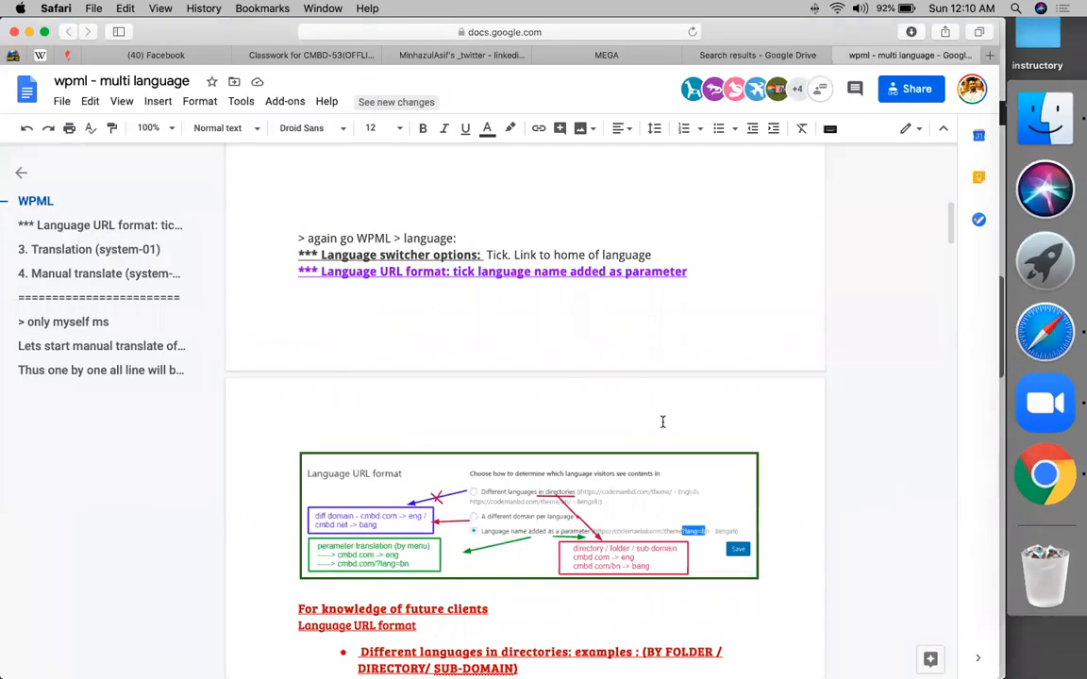
scroll(662, 421, "down", 1)
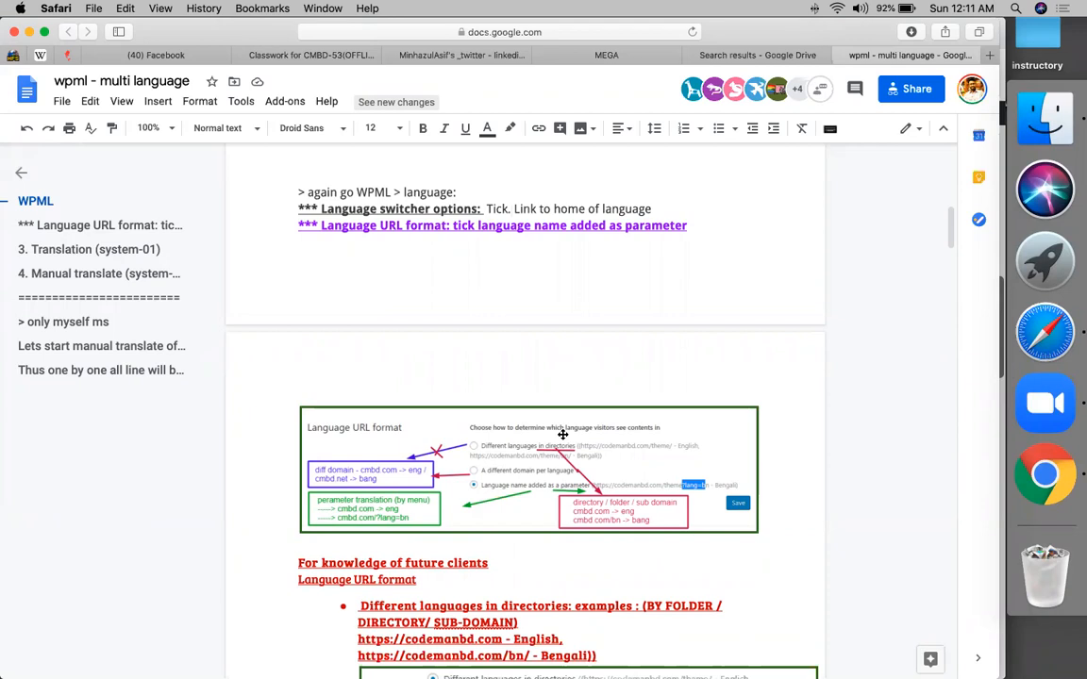
scroll(562, 434, "up", 5)
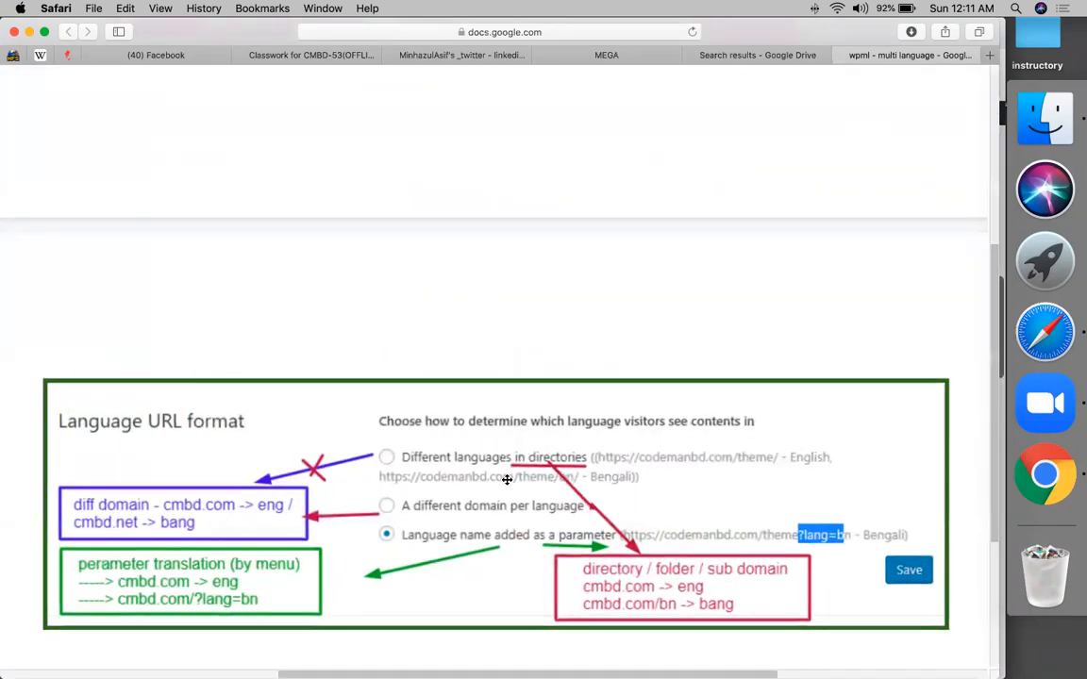
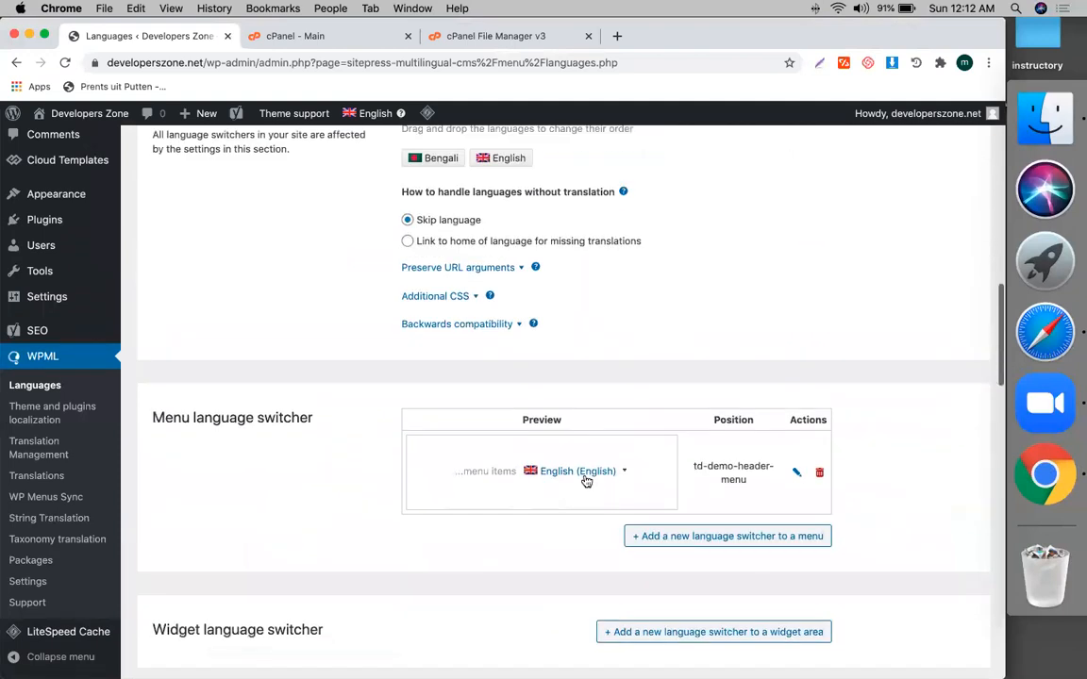
Look through the WPML language settings in Chrome, from the menu language switcher to the browser language redirect and site languages
scroll(587, 507, "down", 5)
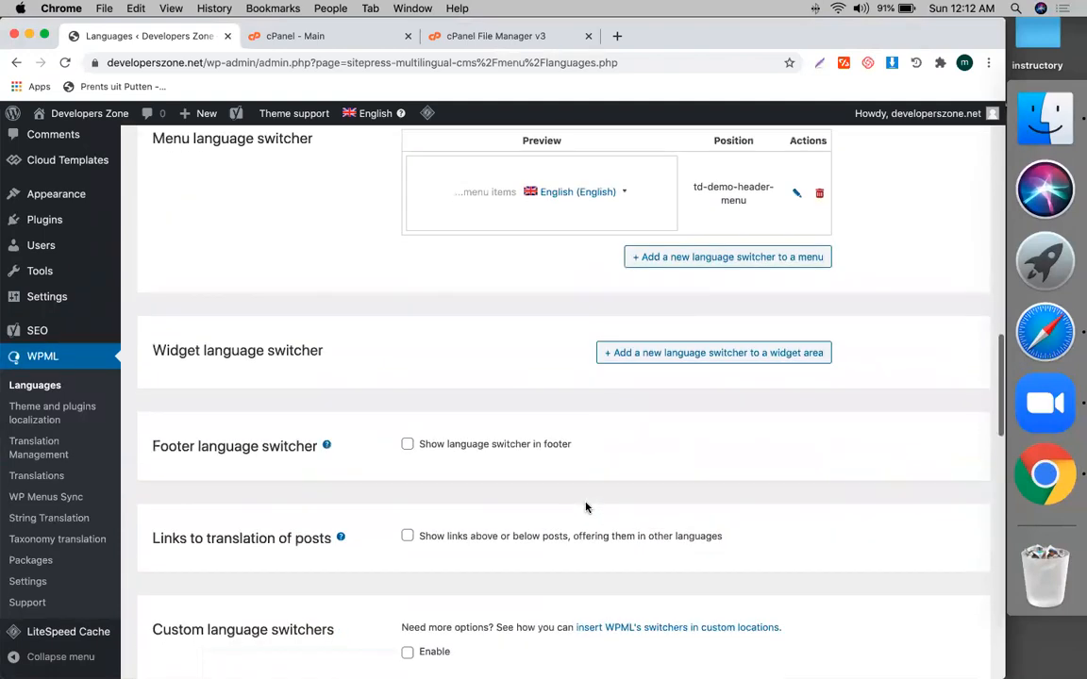
scroll(585, 508, "down", 12)
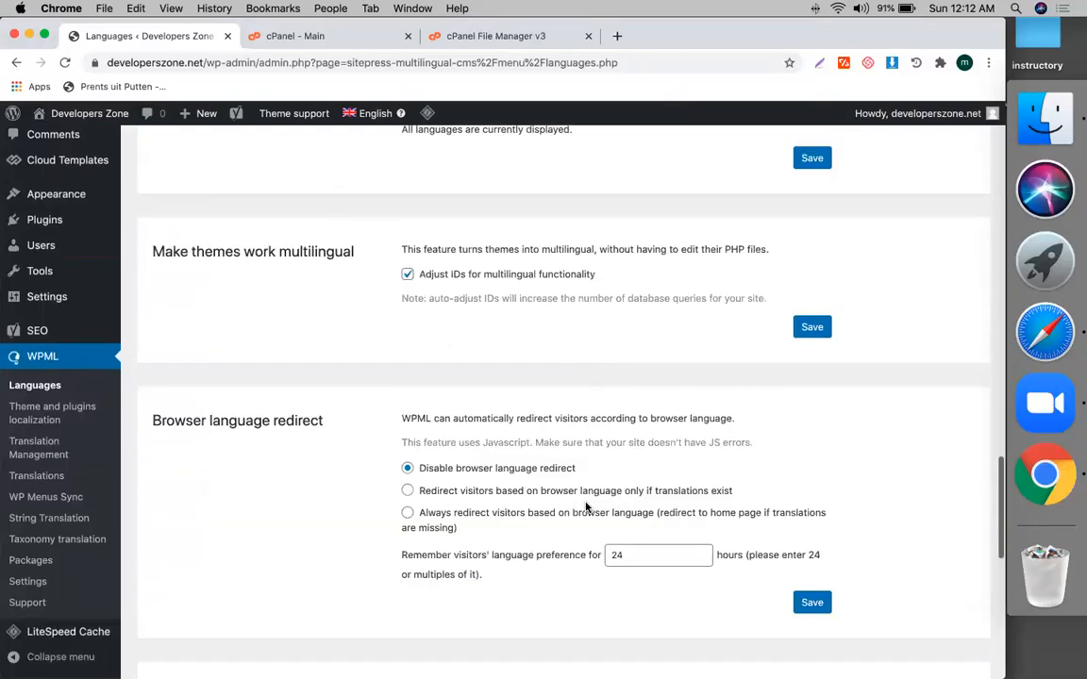
scroll(585, 507, "up", 20)
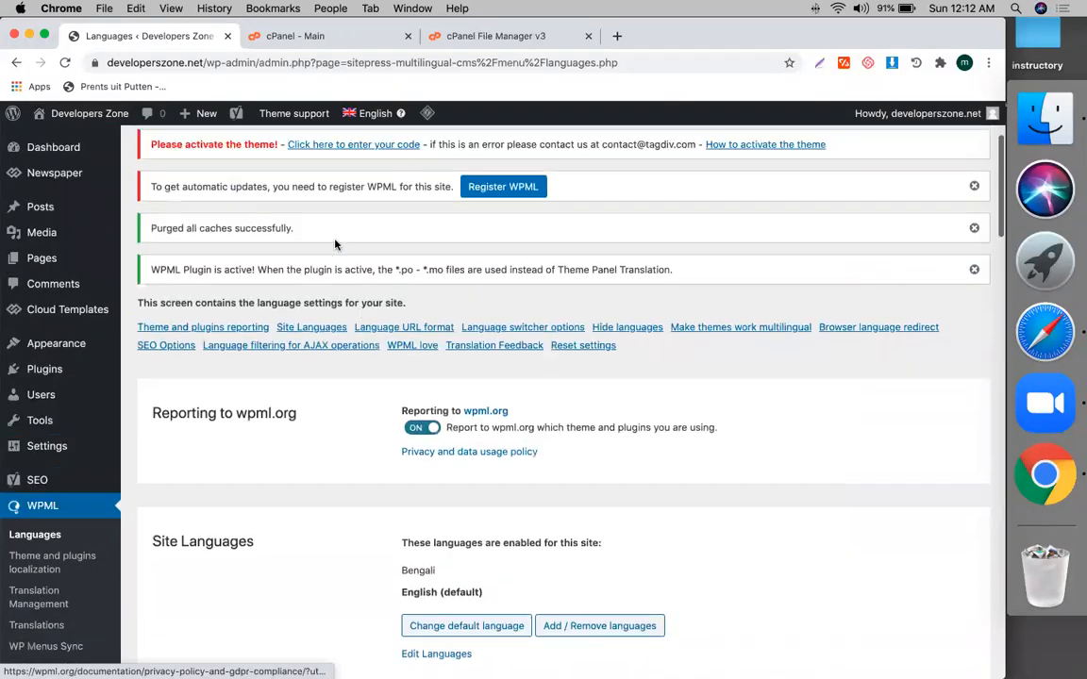
mouse_move(372, 114)
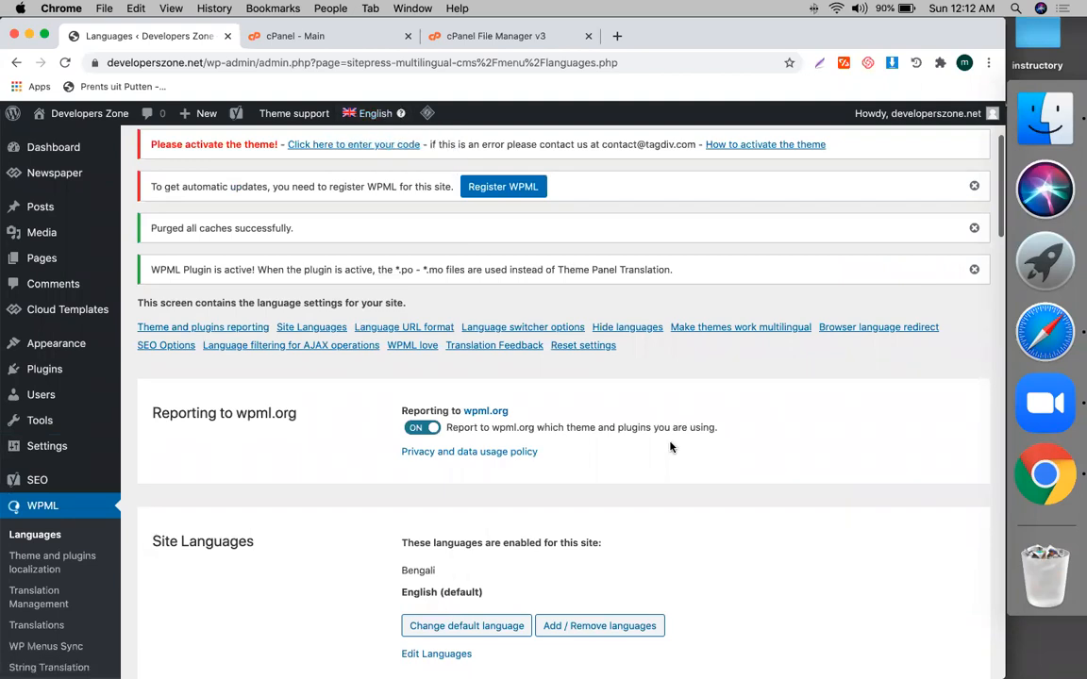
scroll(755, 408, "down", 2)
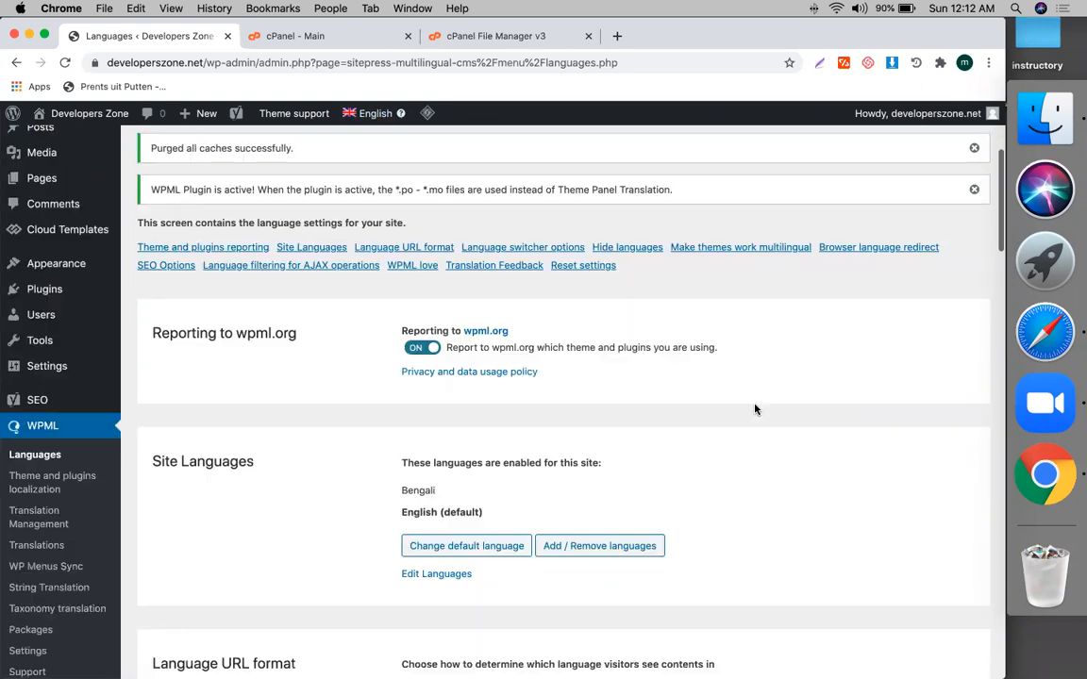
Switch to Safari and read the guide's Language URL format examples by directory, by domain and by parameter
left_click(1044, 328)
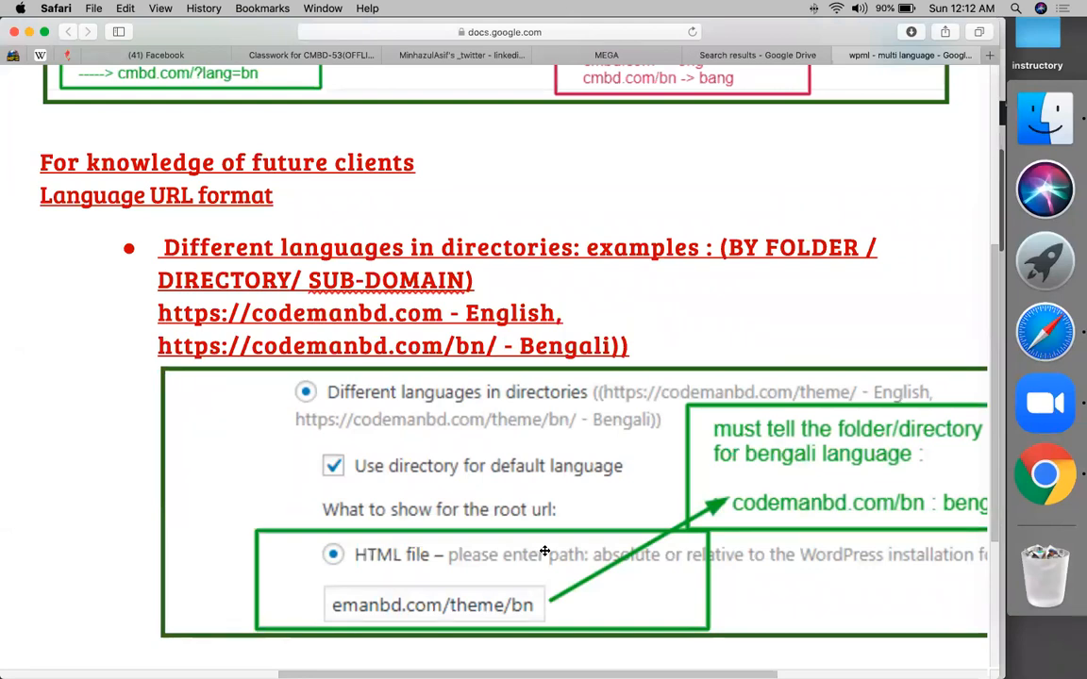
scroll(441, 517, "down", 3)
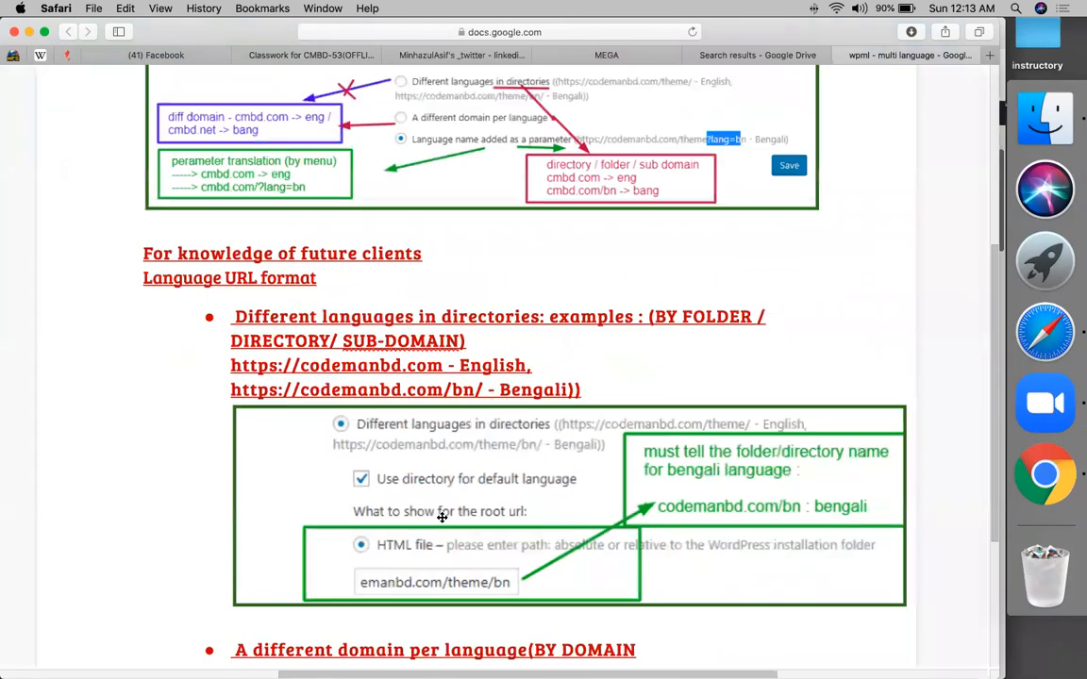
scroll(441, 516, "down", 4)
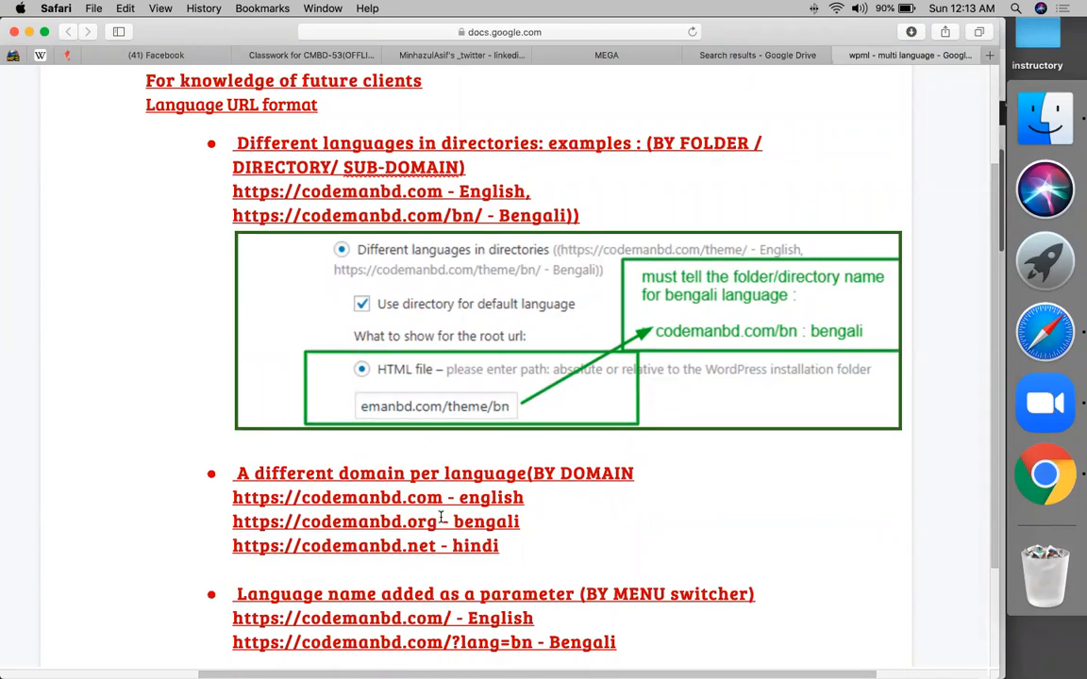
scroll(440, 516, "down", 5)
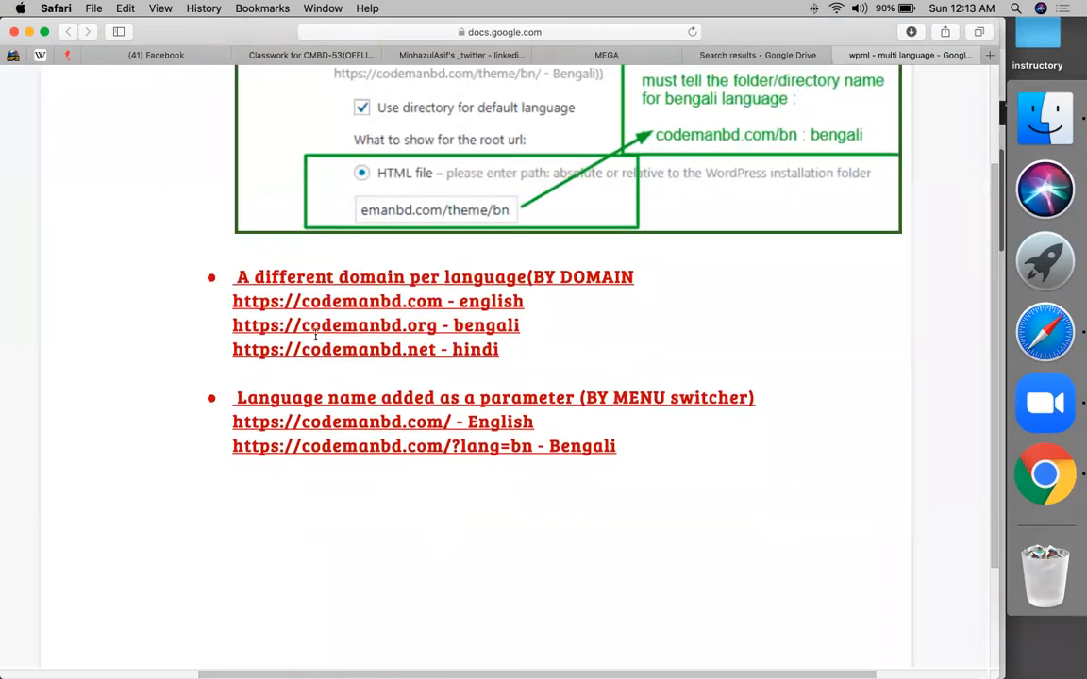
scroll(338, 401, "down", 4)
Read the guide's Translation (system-01) section on translation management, from choosing the translator to the translation queue
scroll(337, 401, "down", 10)
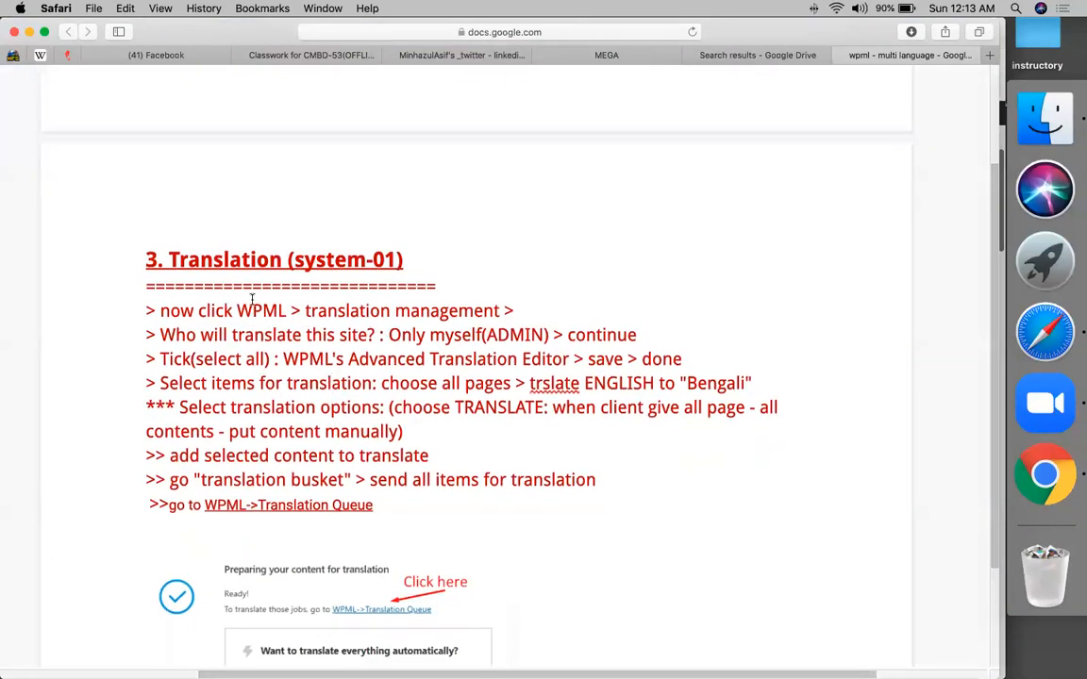
scroll(247, 288, "up", 3)
left_click(251, 394)
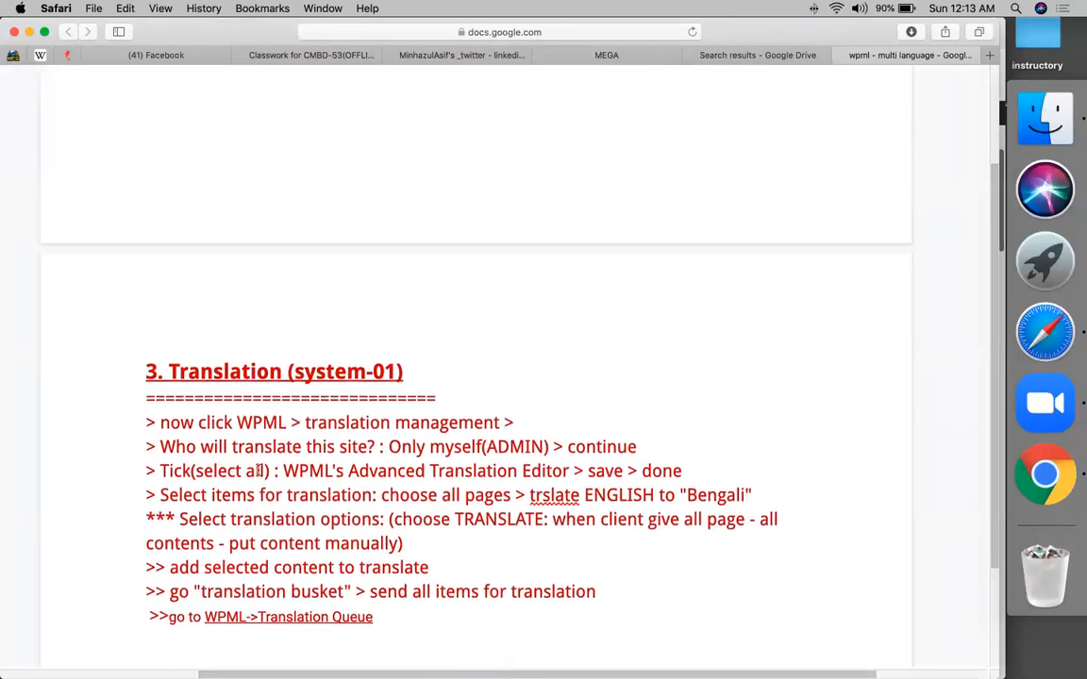
scroll(257, 470, "down", 3)
scroll(370, 511, "down", 5)
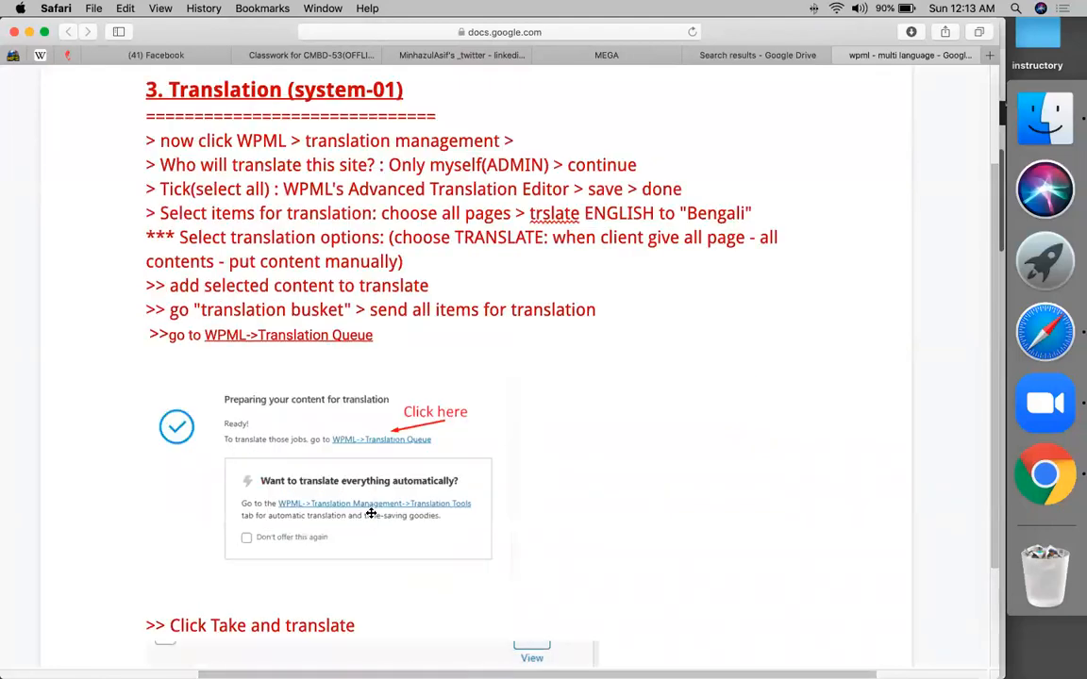
scroll(190, 276, "up", 3)
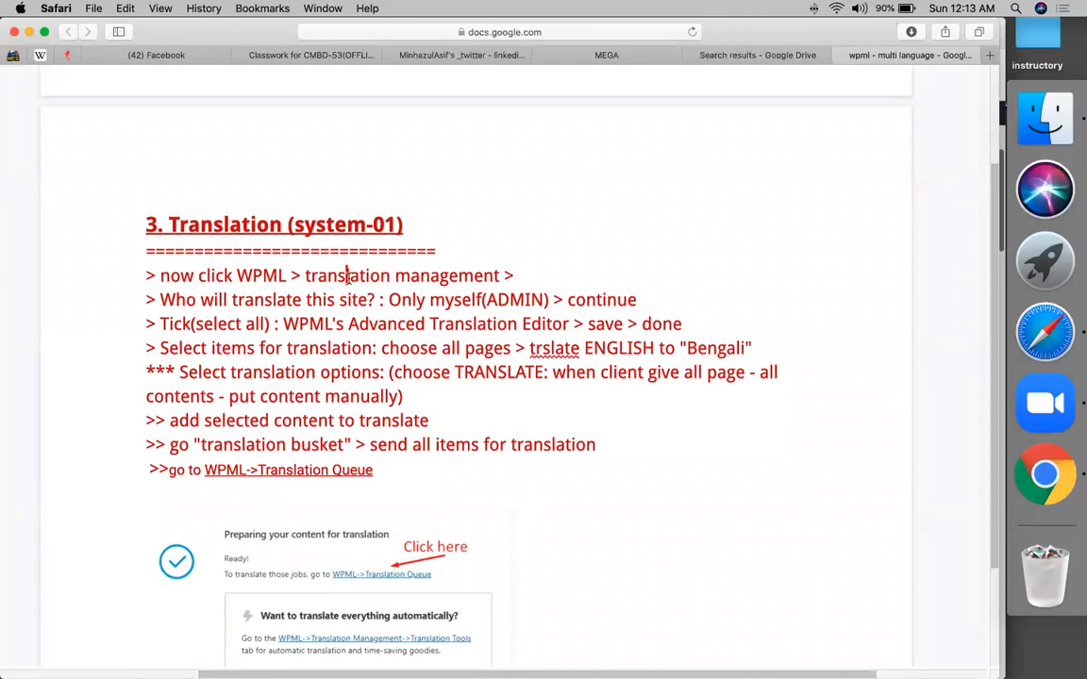
Open WPML's Translation Management in Chrome and check the guide's line on who will translate the site in Safari
left_click(1043, 477)
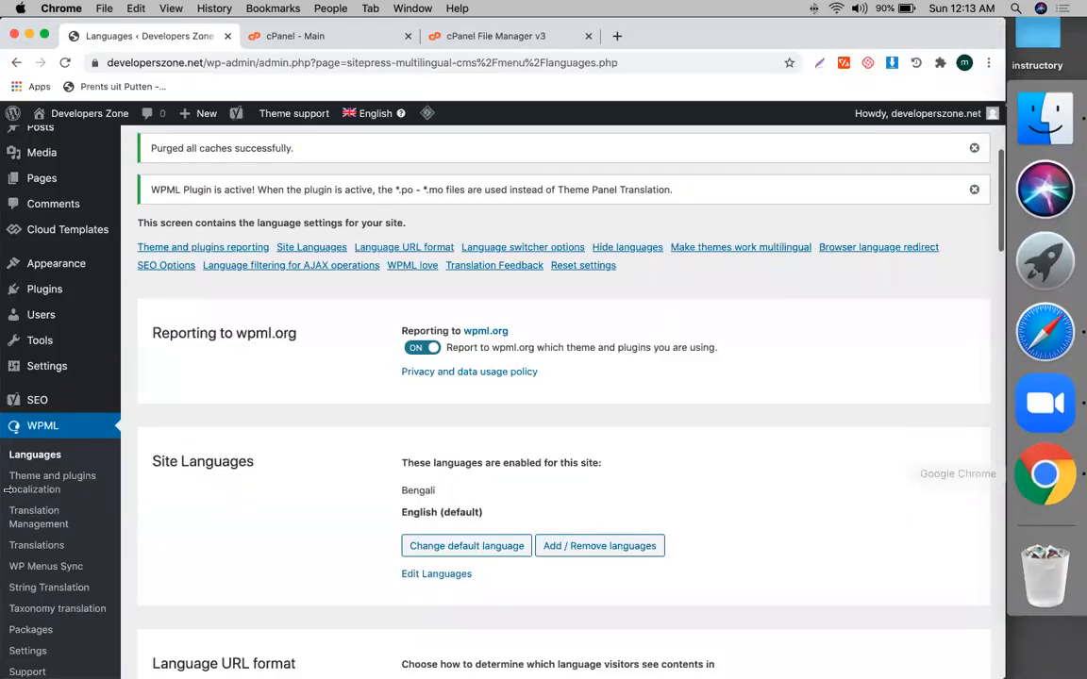
left_click(48, 525)
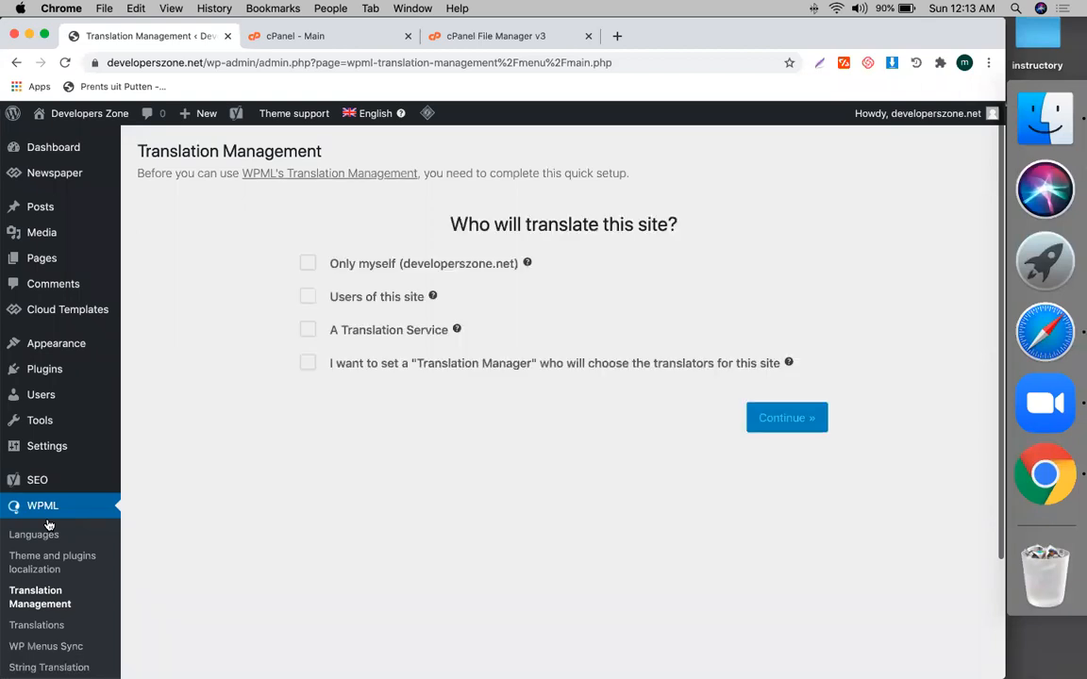
left_click(1044, 332)
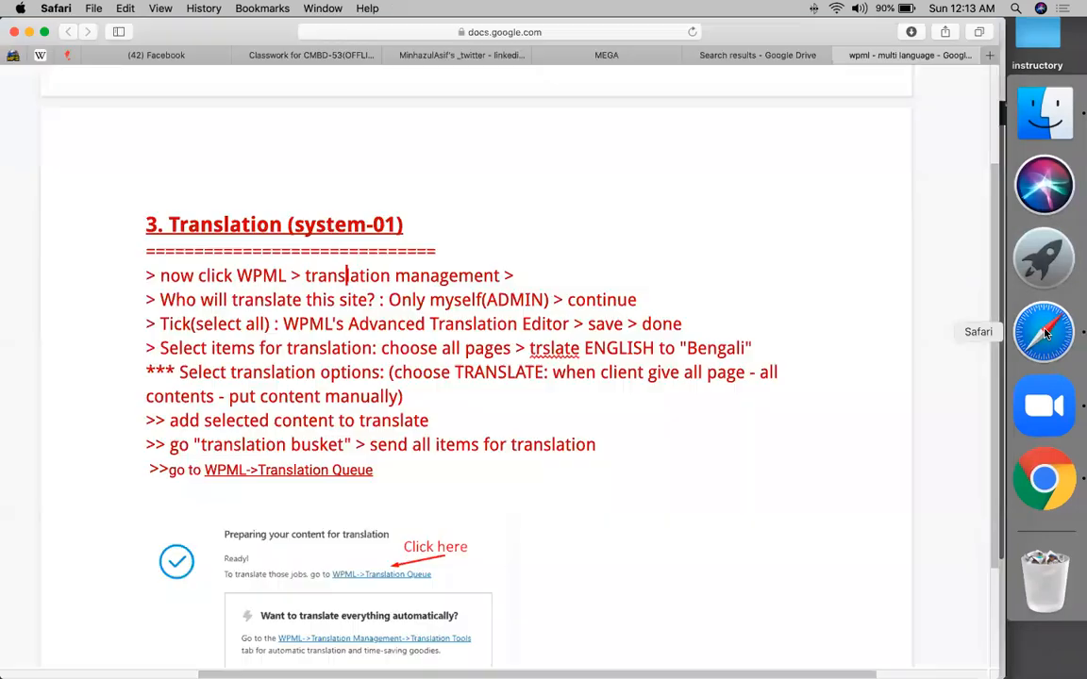
triple_click(255, 304)
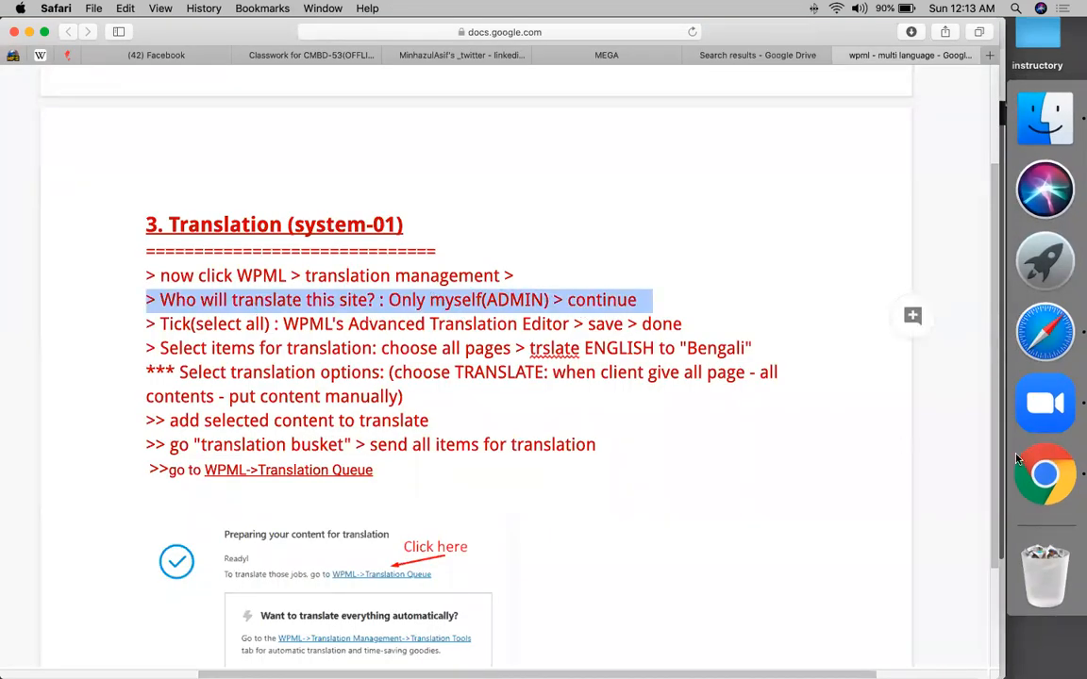
In Chrome, set "Only myself" as the answer to who will translate the site and continue the Translation Management setup
left_click(1075, 481)
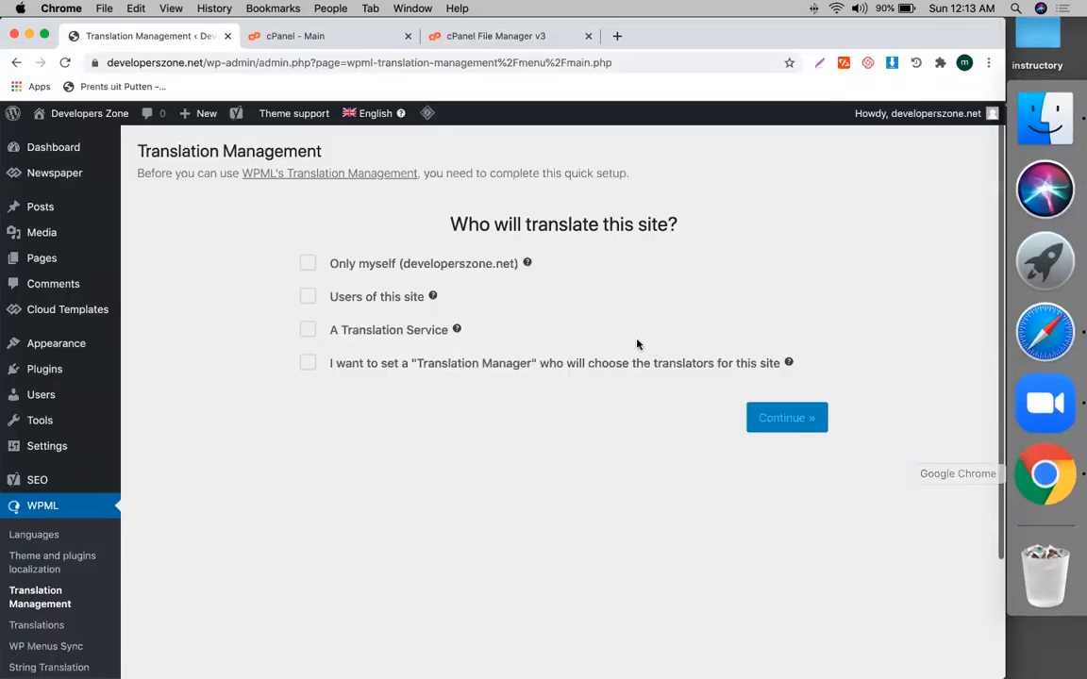
left_click(413, 265)
triple_click(354, 261)
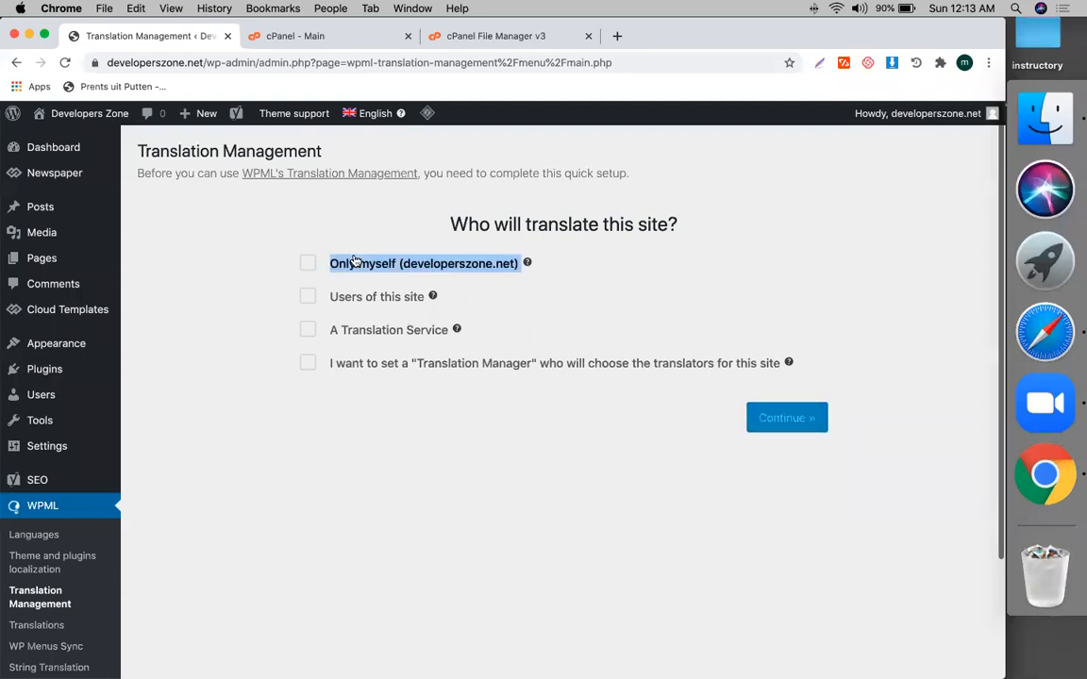
left_click(308, 262)
left_click(768, 417)
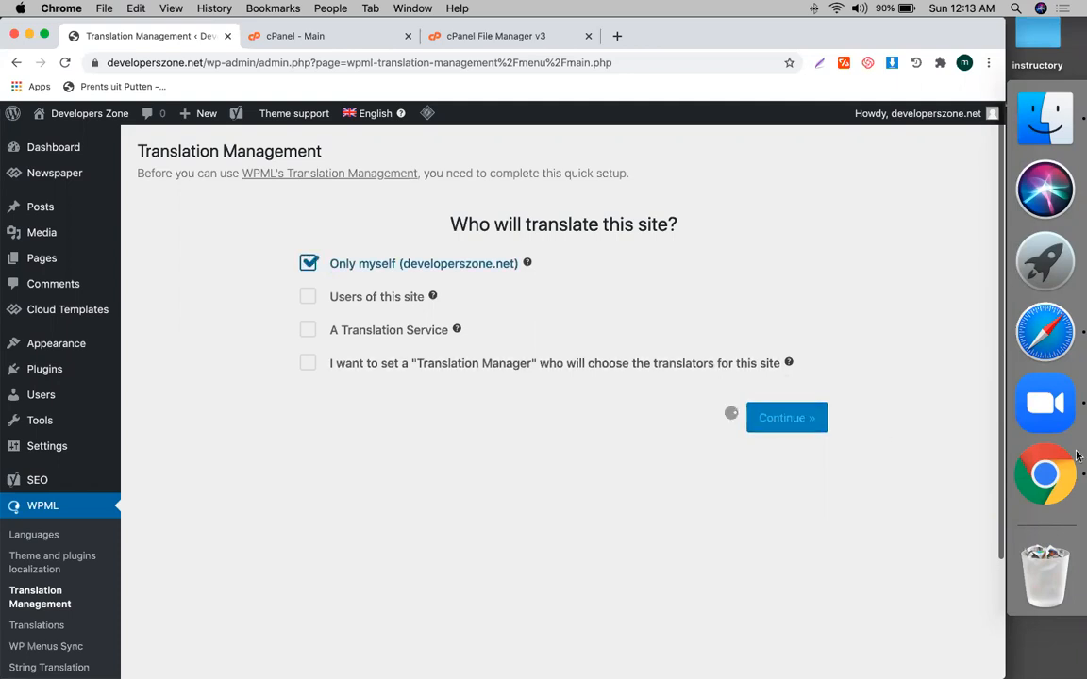
Check the translation editor line in the Safari guide, choose WPML's Advanced Translation Editor in Chrome and continue the setup
left_click(1052, 355)
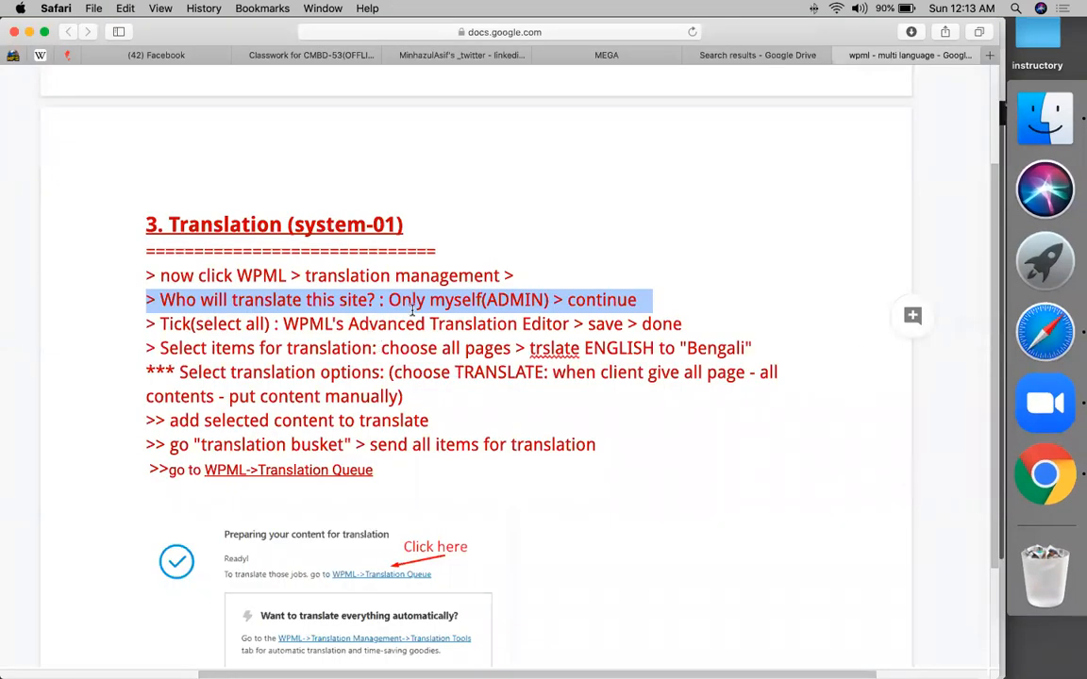
left_click(444, 300)
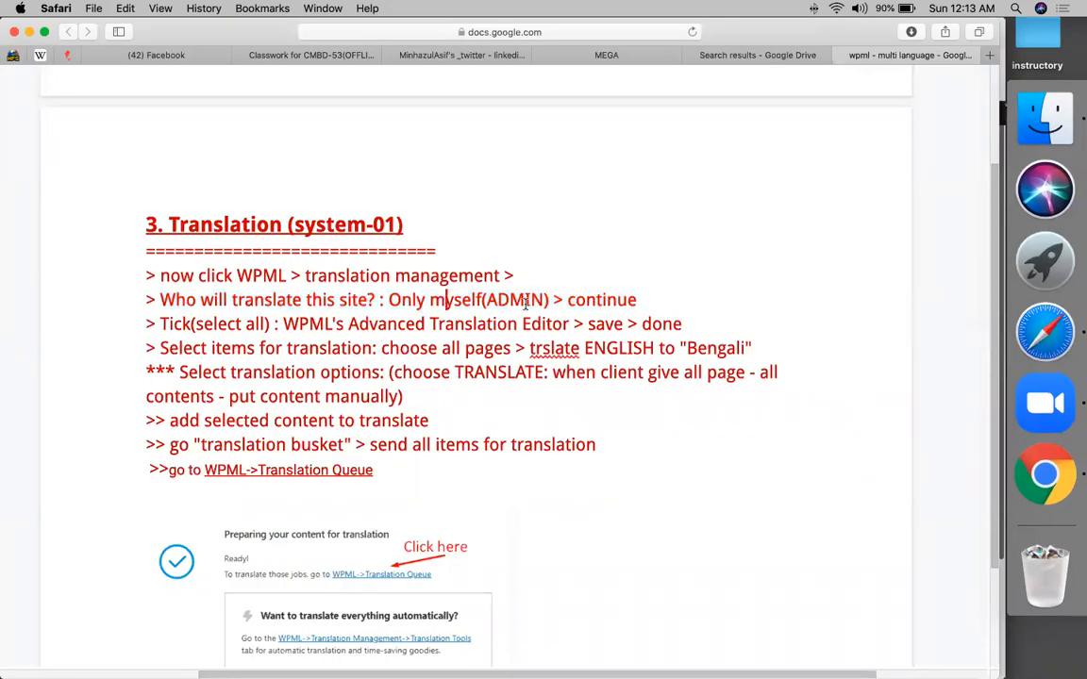
double_click(176, 323)
left_click(247, 323)
left_click(1058, 491)
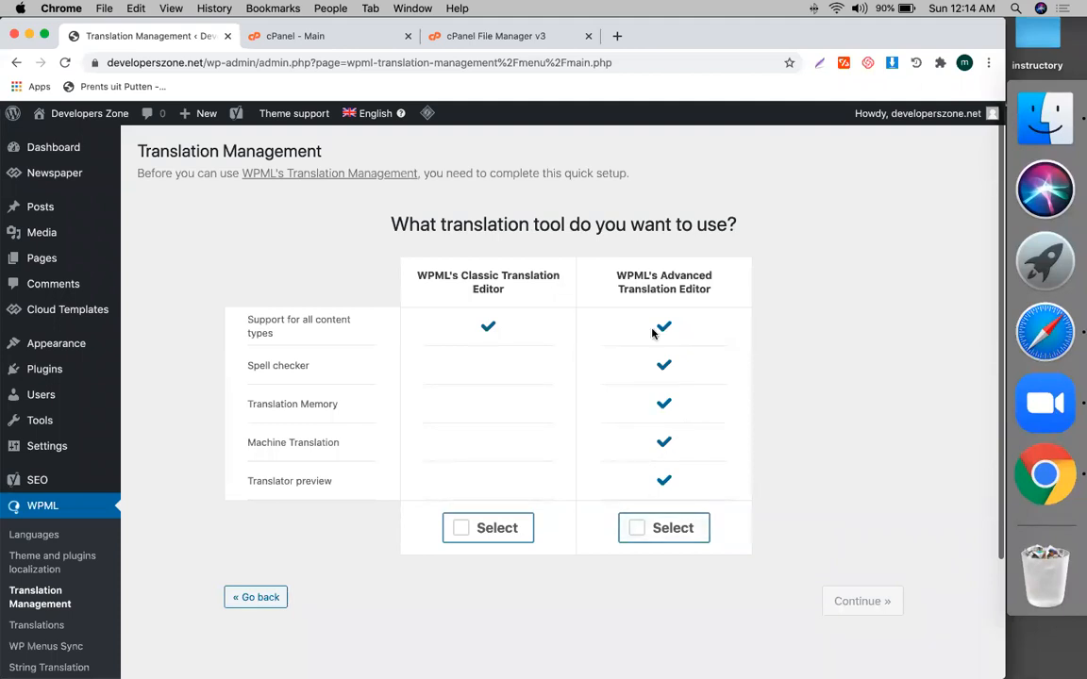
left_click(635, 528)
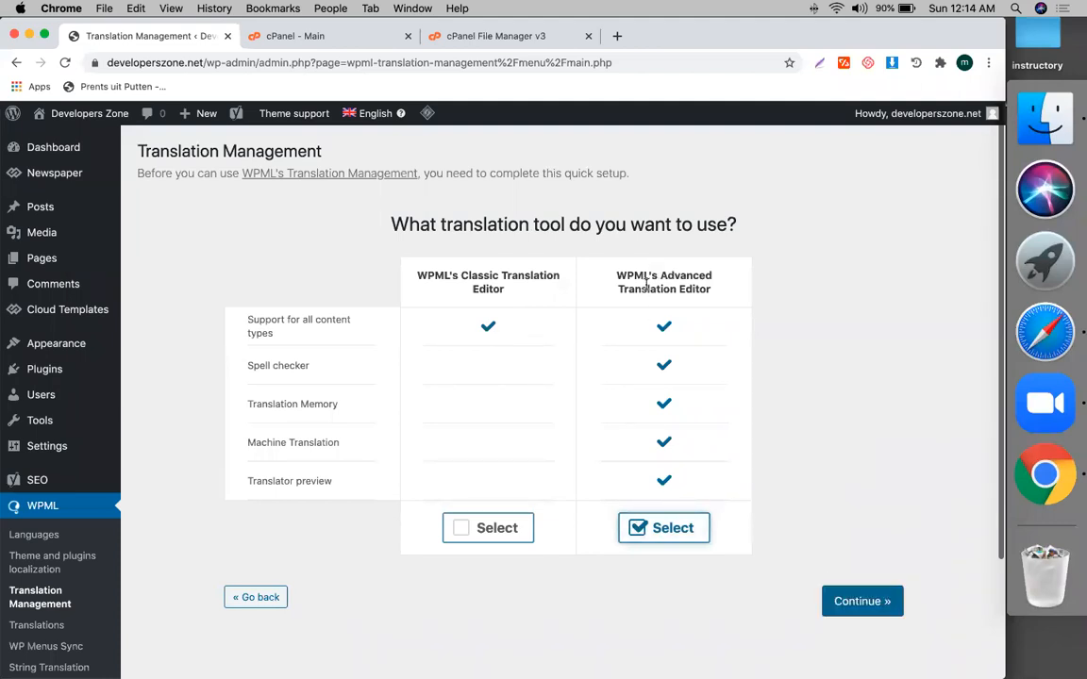
triple_click(667, 288)
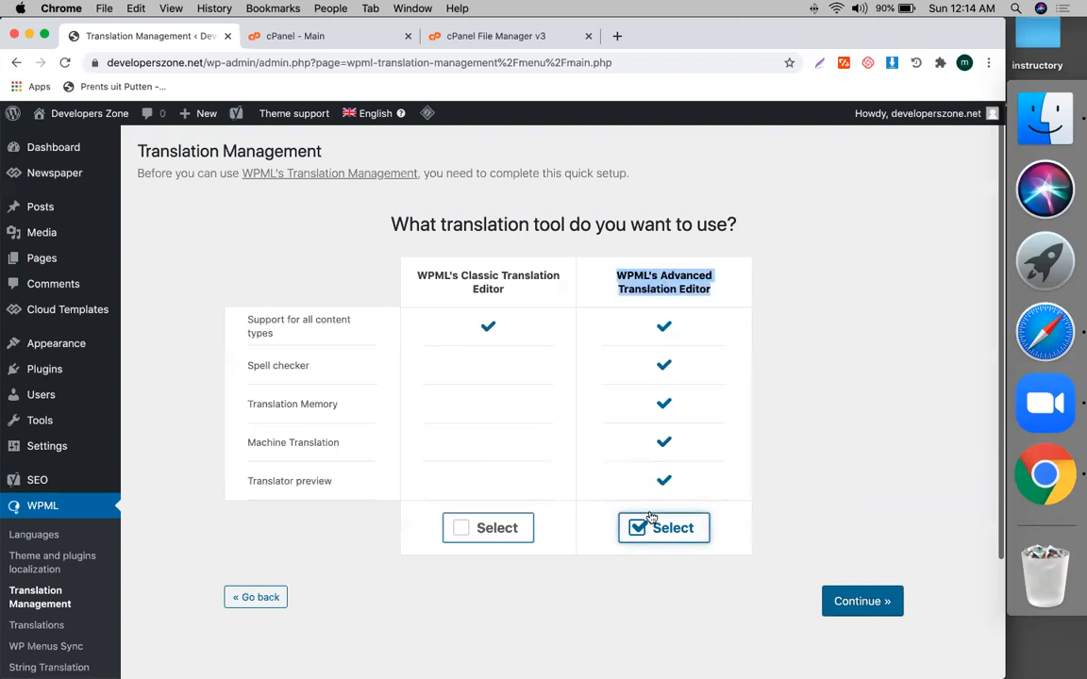
left_click(1041, 347)
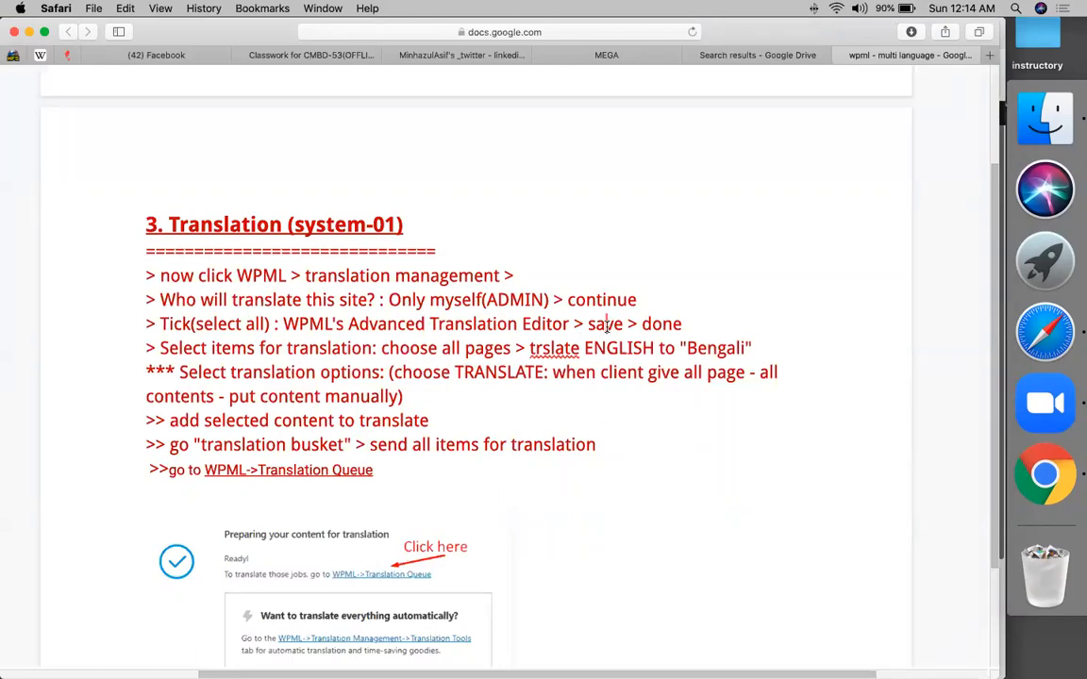
left_click(1044, 475)
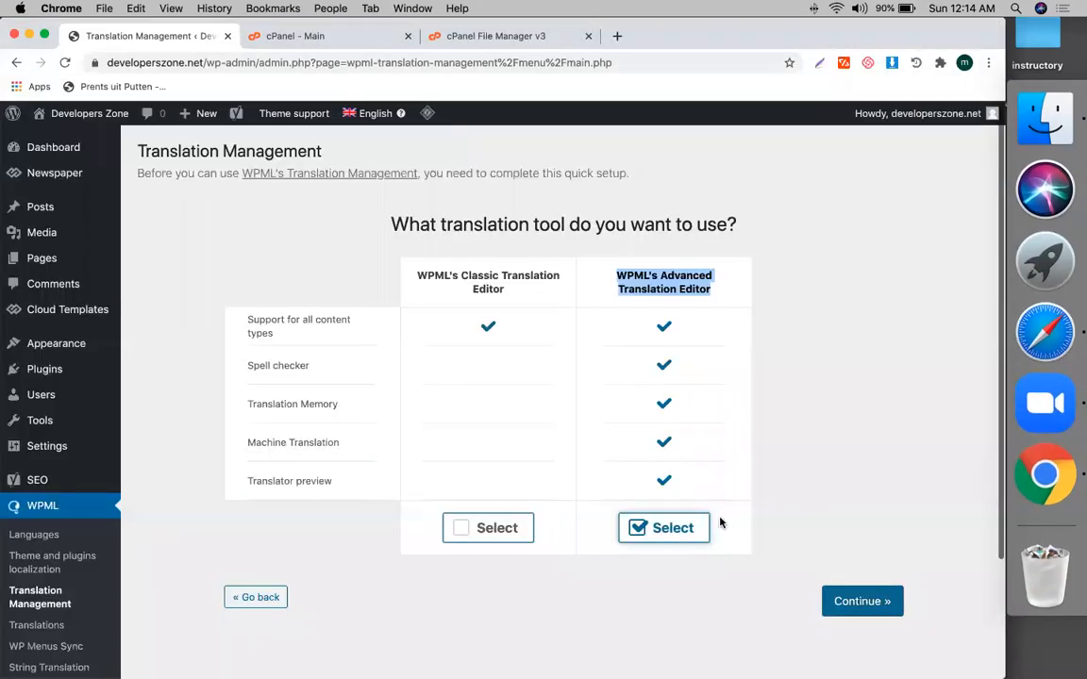
left_click(855, 604)
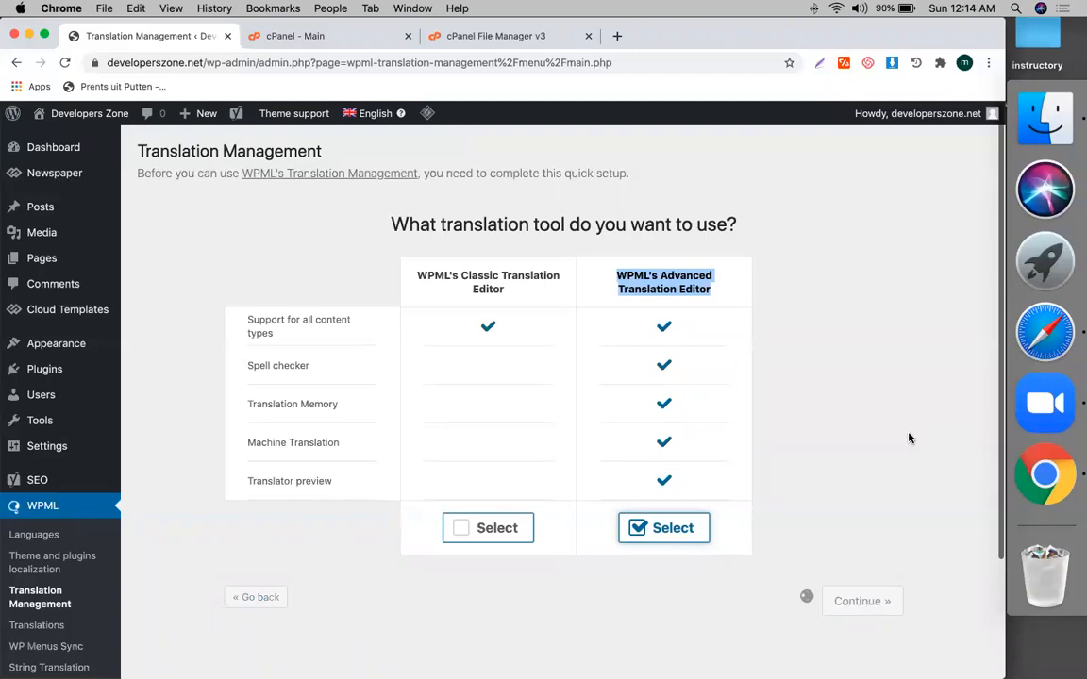
Switch to Safari and replace "save > done" with "CONTINUE" in the guide's Advanced Translation Editor line
left_click(1044, 330)
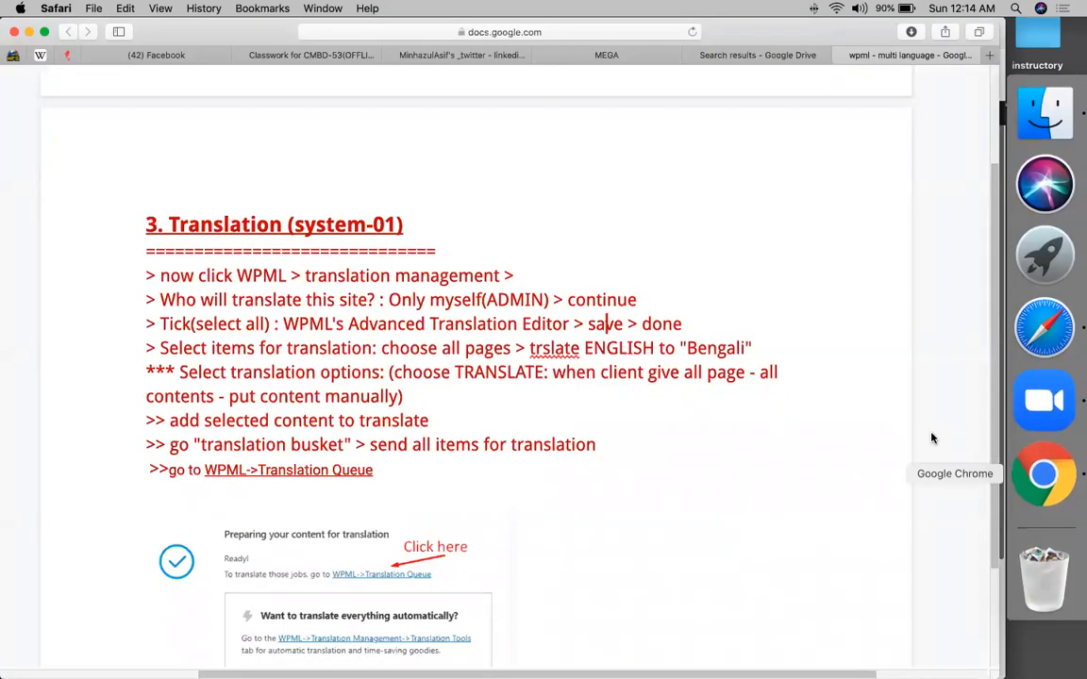
left_click(590, 325)
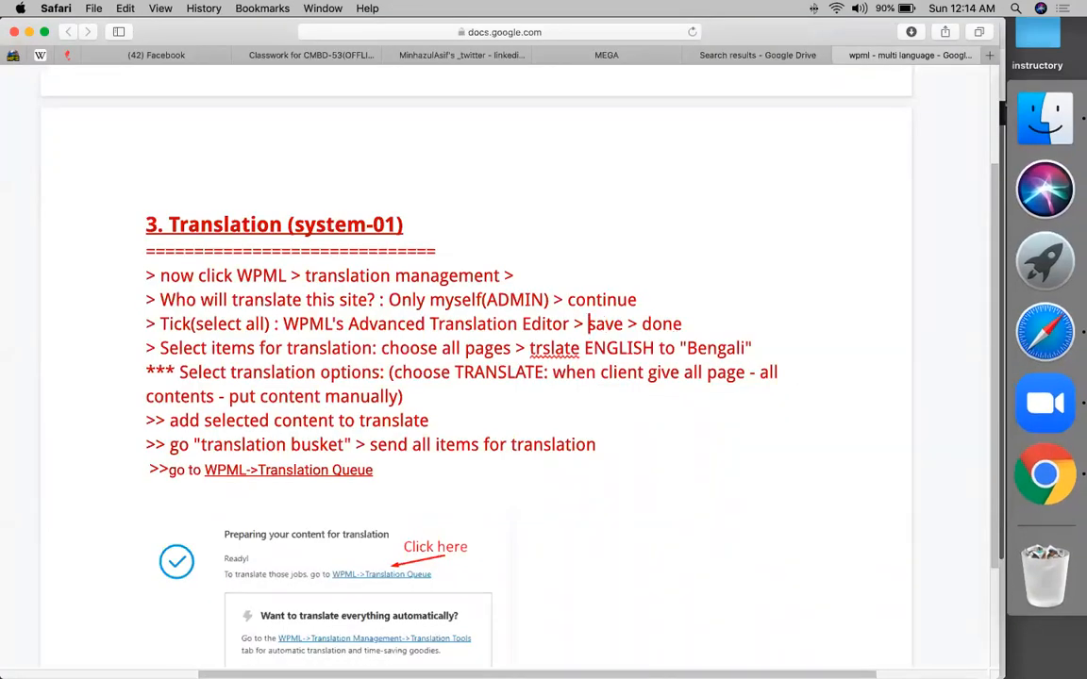
key("shift+End")
type("VO")
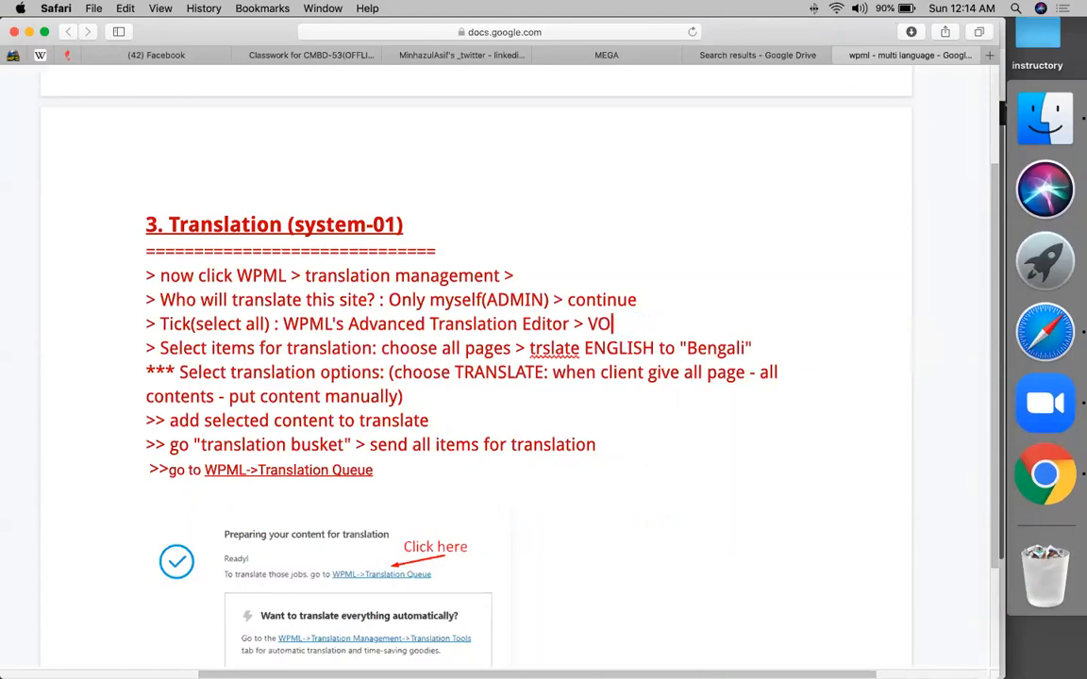
key("BackSpace")
key("BackSpace")
type("CONTINUE")
Highlight the guide's line on selecting items for translation, switch to Chrome and finish the Translation Management setup from its summary
triple_click(202, 346)
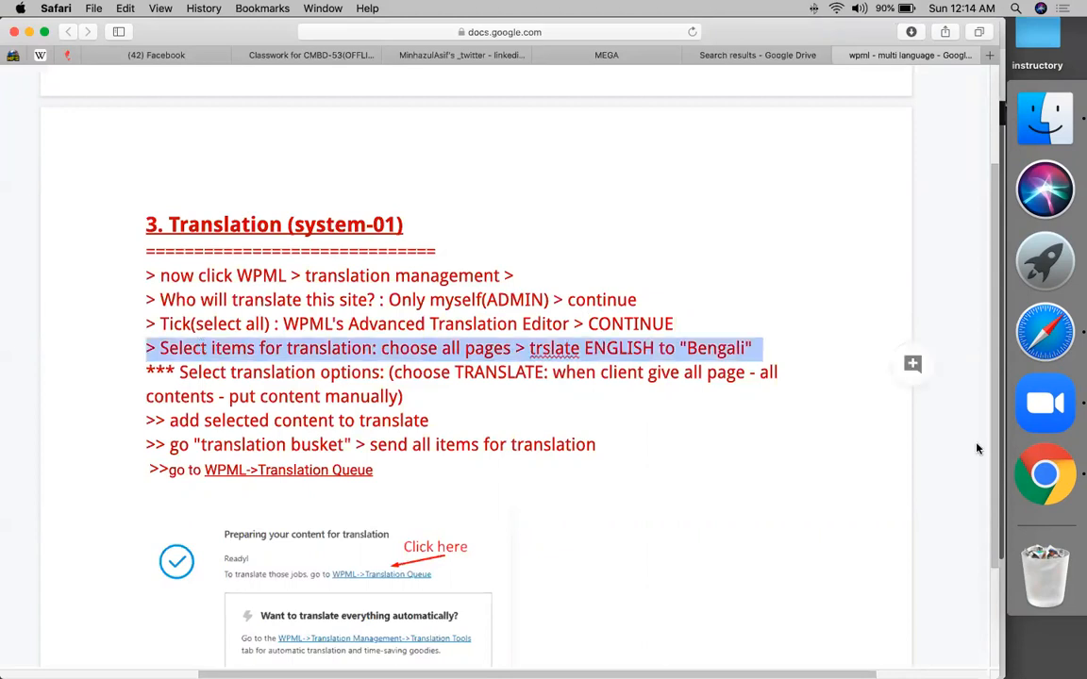
left_click(1044, 474)
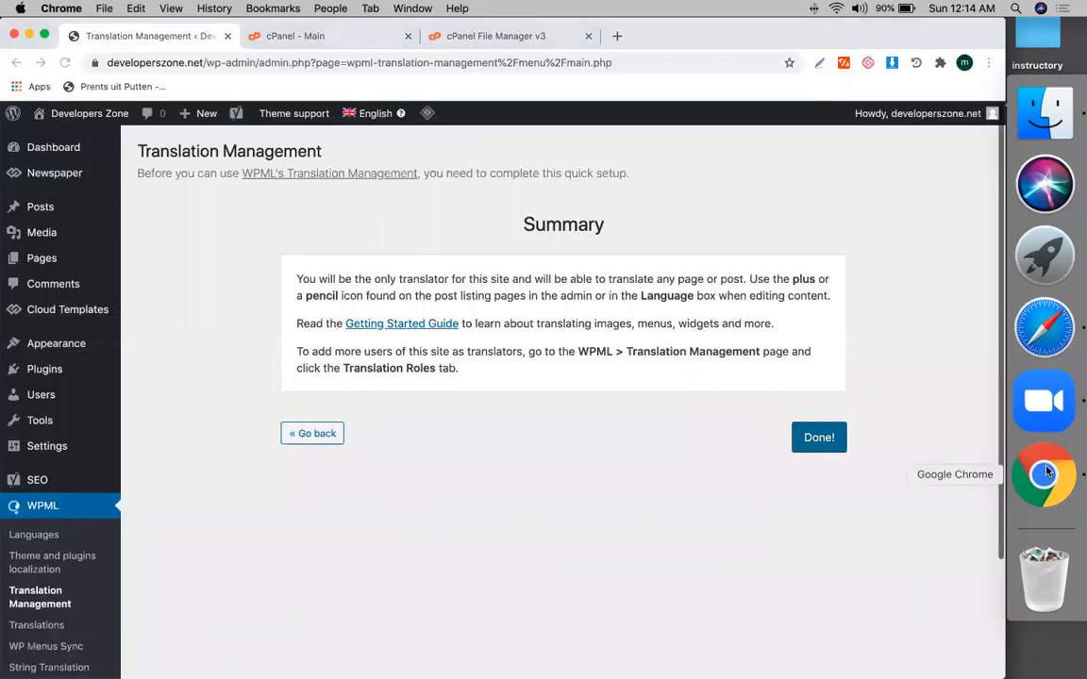
left_click(836, 439)
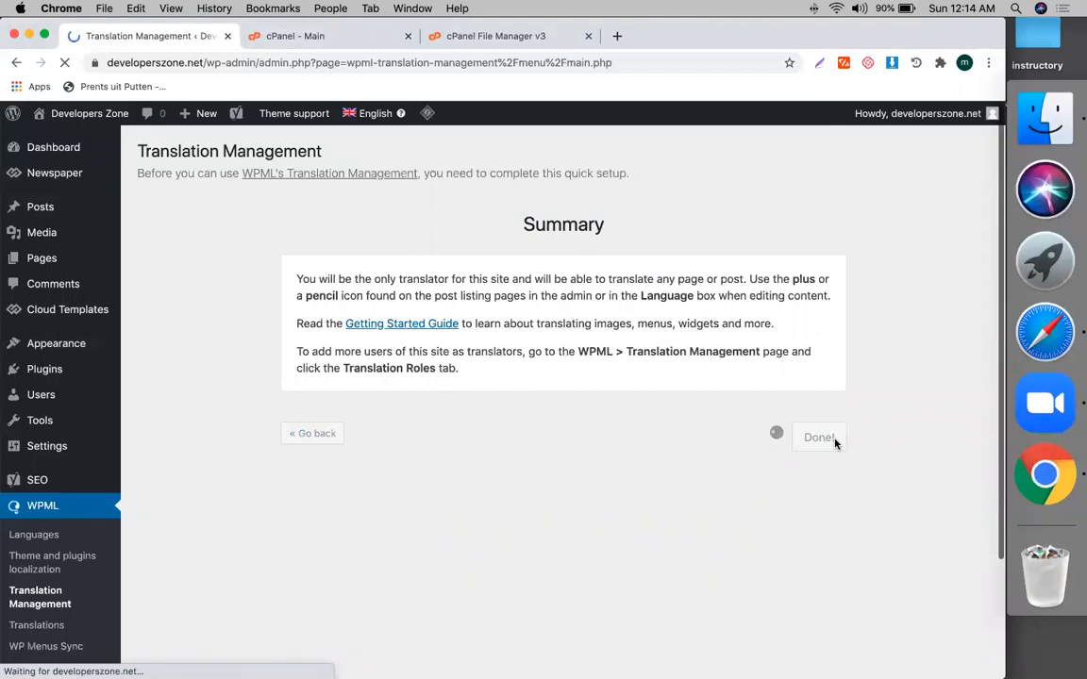
Select all listed pages on the Translation Dashboard and add them to the translation basket with Bengali set to Translate
scroll(352, 468, "down", 2)
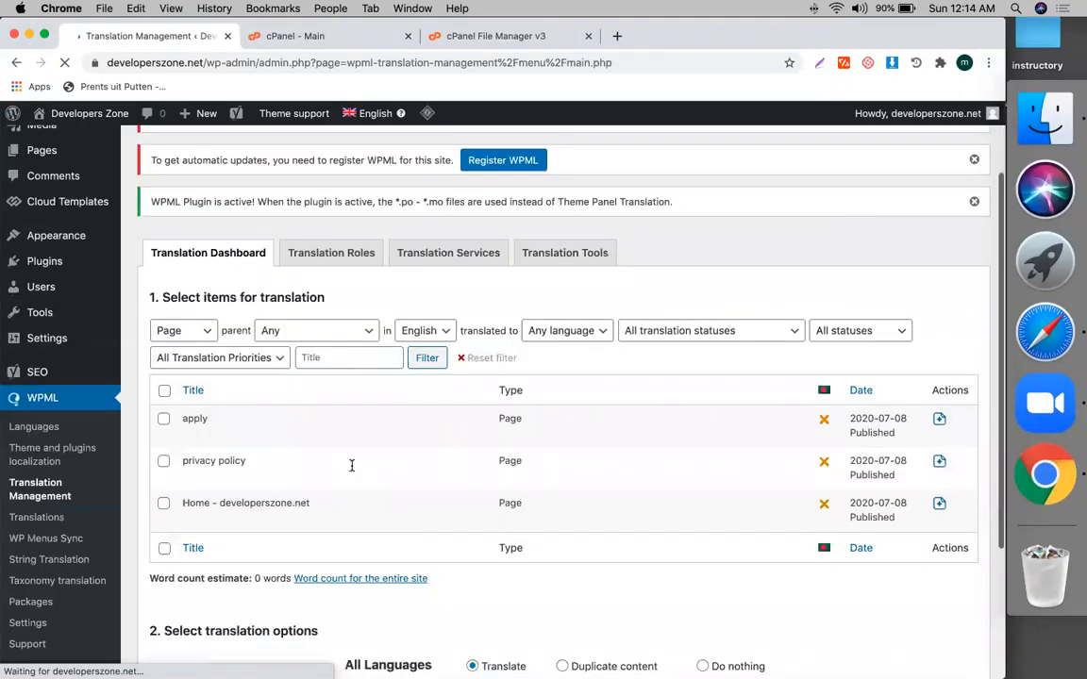
left_click(164, 391)
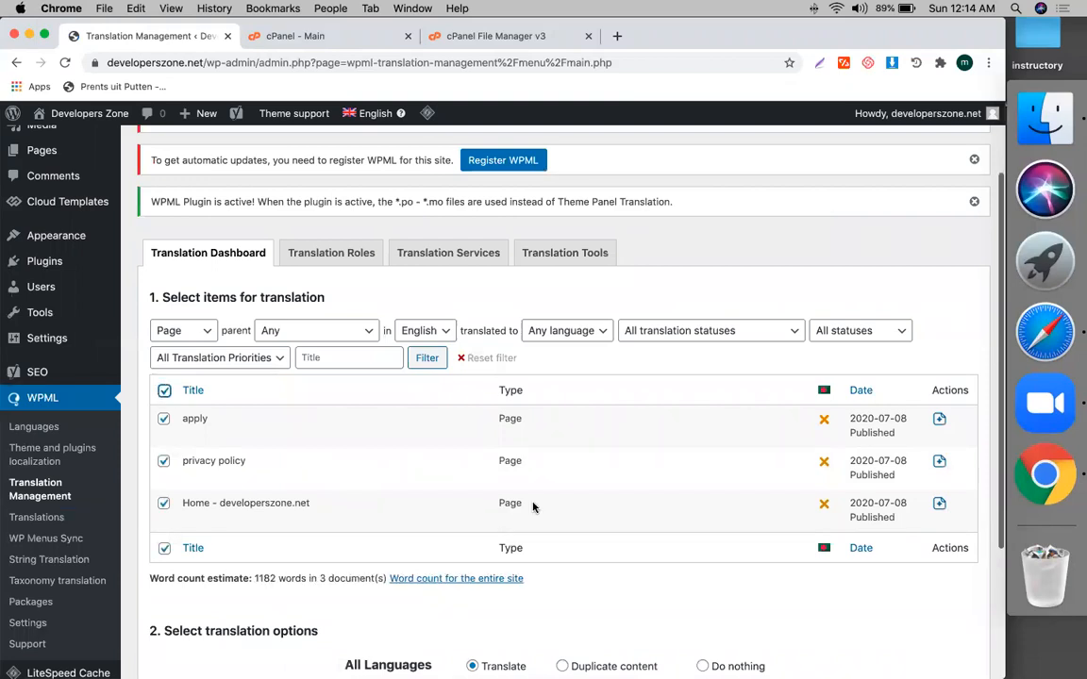
scroll(533, 507, "down", 4)
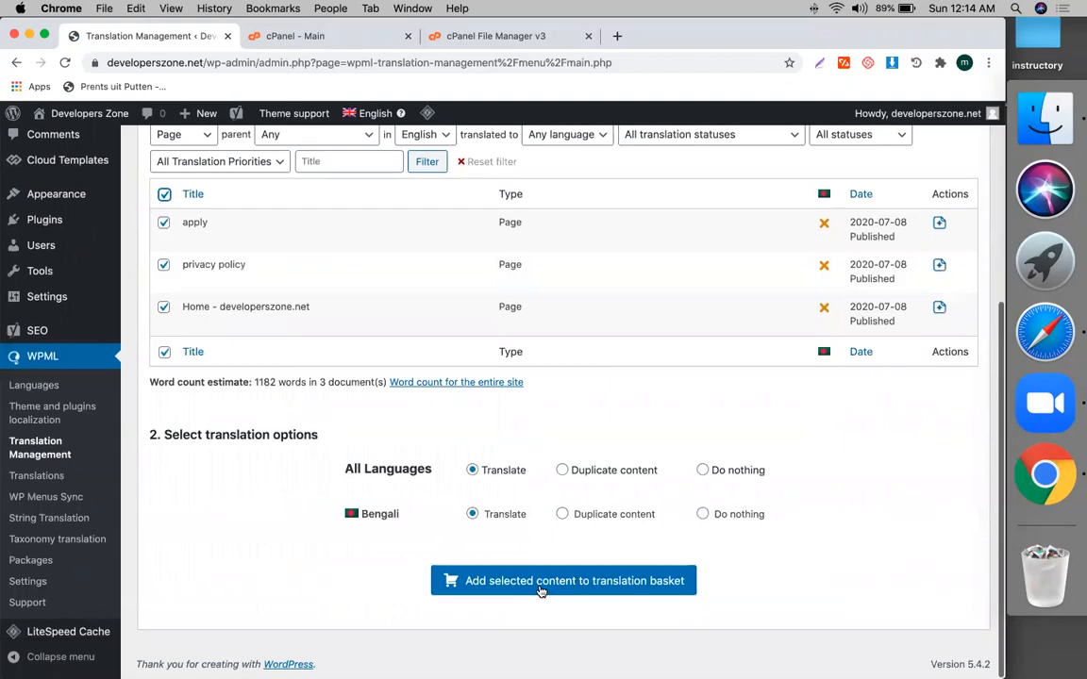
left_click(541, 581)
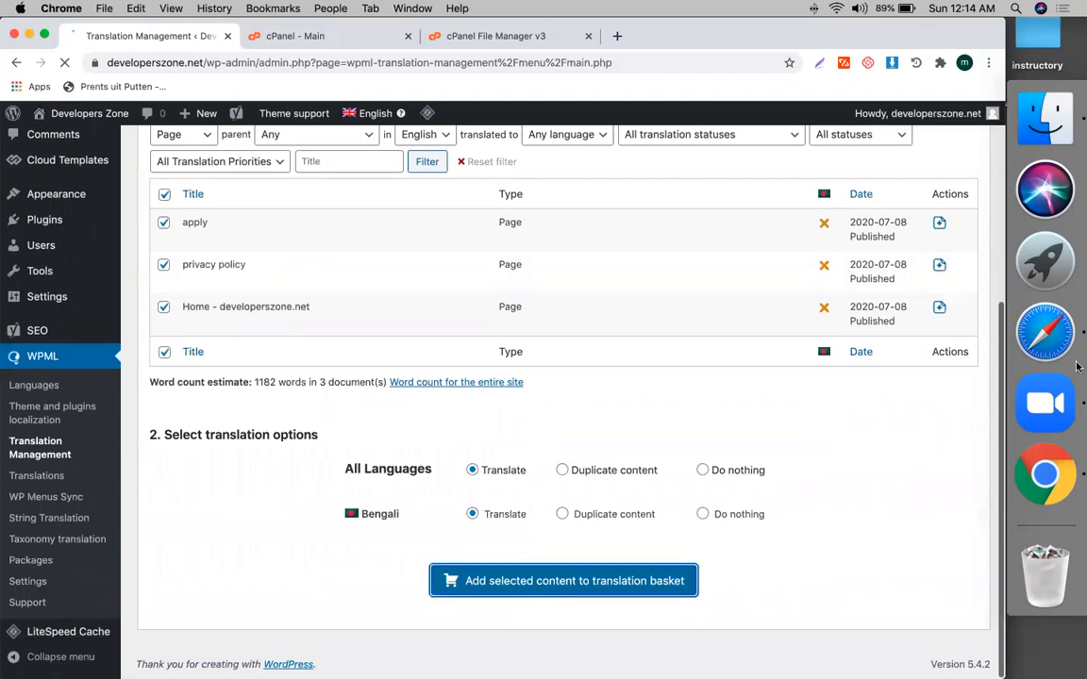
Switch to Safari and read the guide's lines on choosing pages, the TRANSLATE option, adding selected content and the translation basket
left_click(1056, 342)
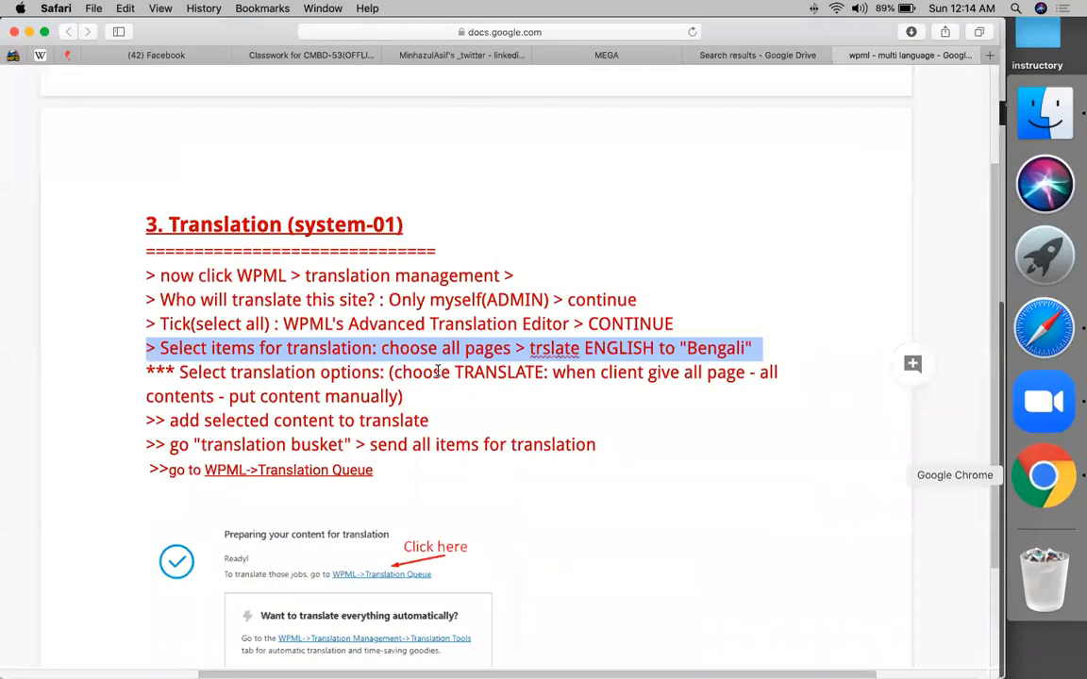
left_click(494, 349)
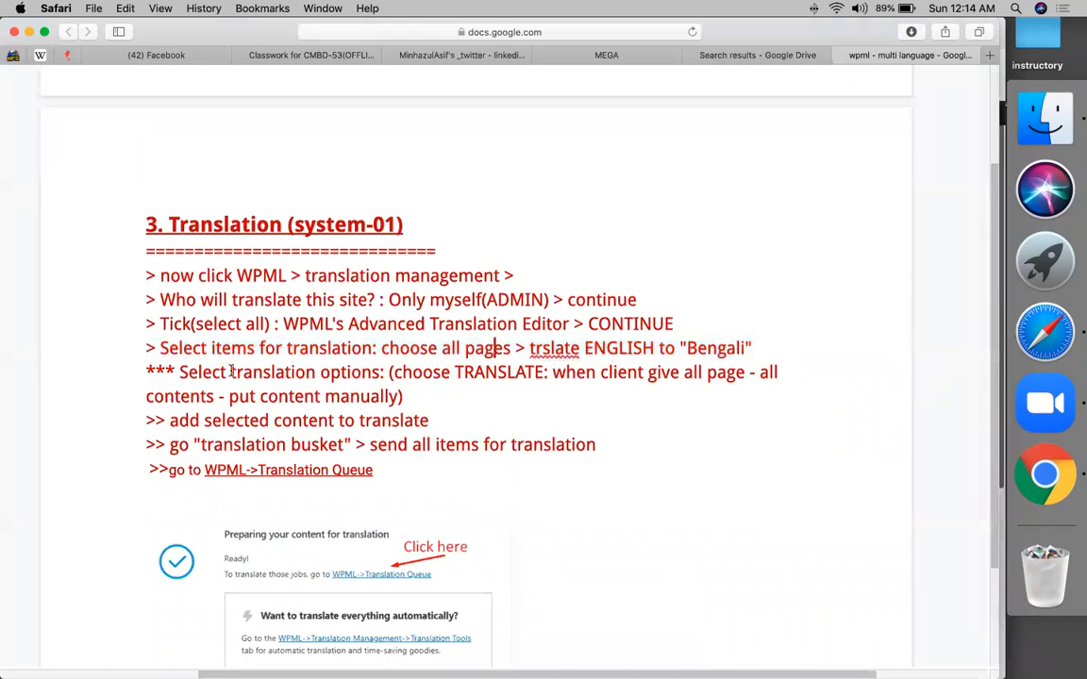
left_click(232, 371)
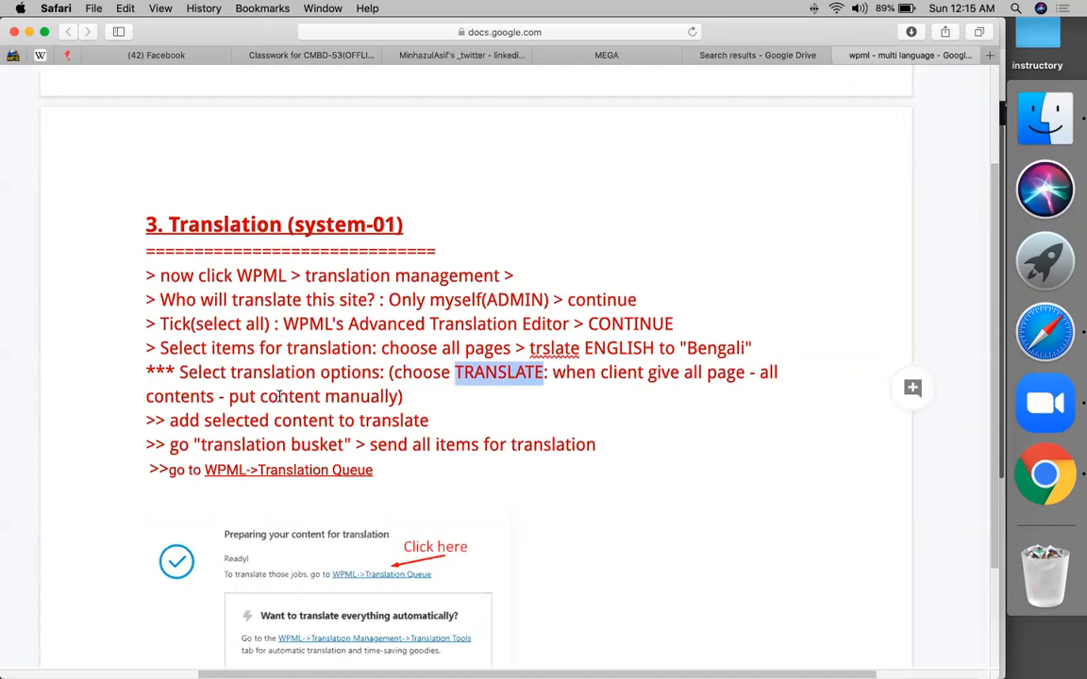
triple_click(238, 397)
left_click(274, 397)
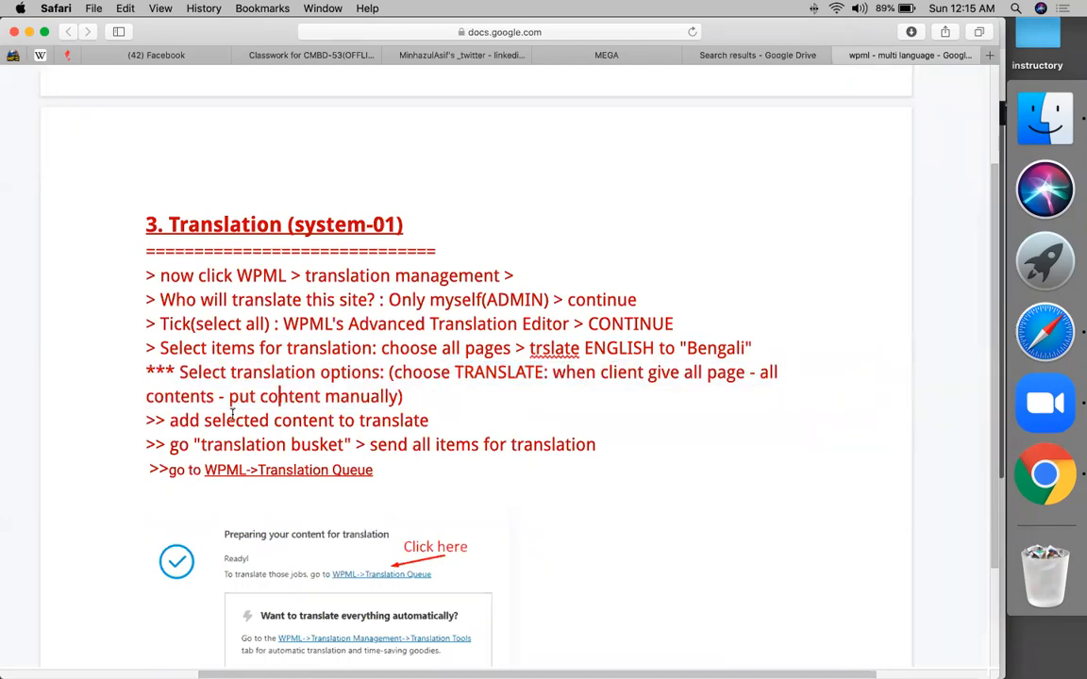
triple_click(232, 419)
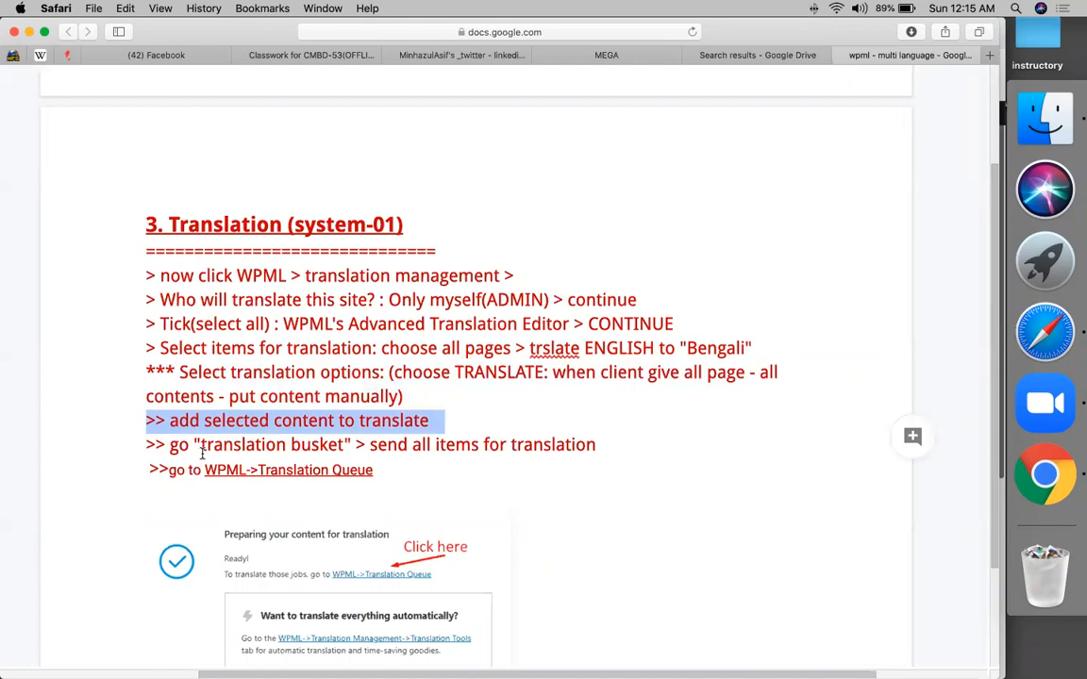
left_click(199, 445)
double_click(202, 448)
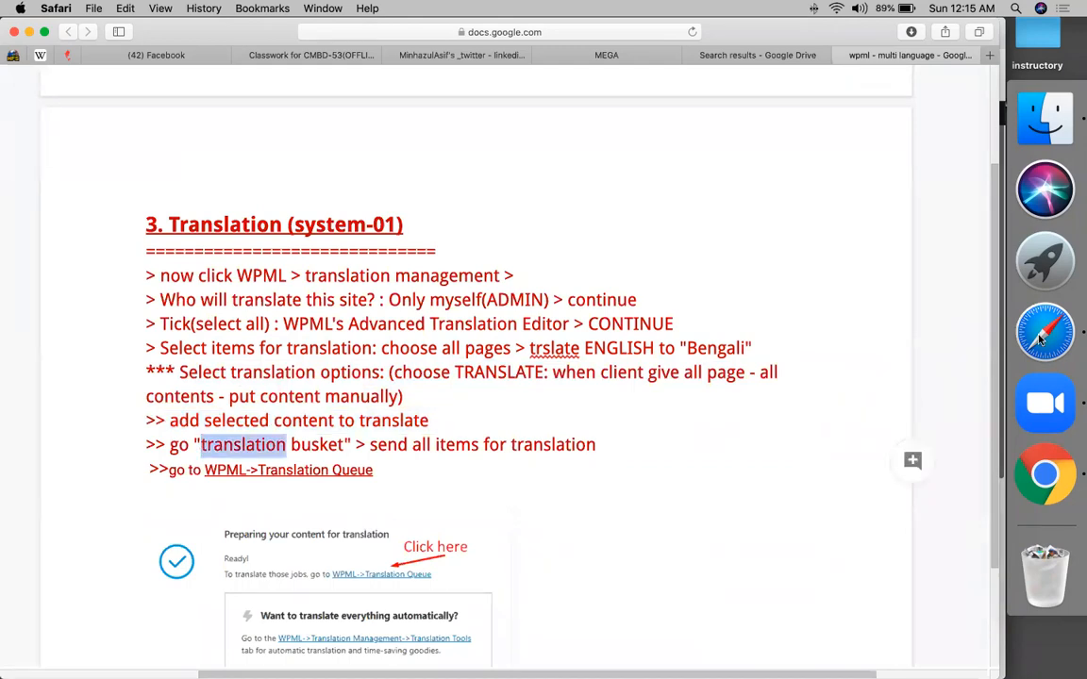
Look over the Translation Dashboard in Chrome, then read the guide's Translation Queue line in Safari
left_click(1054, 461)
scroll(714, 550, "down", 3)
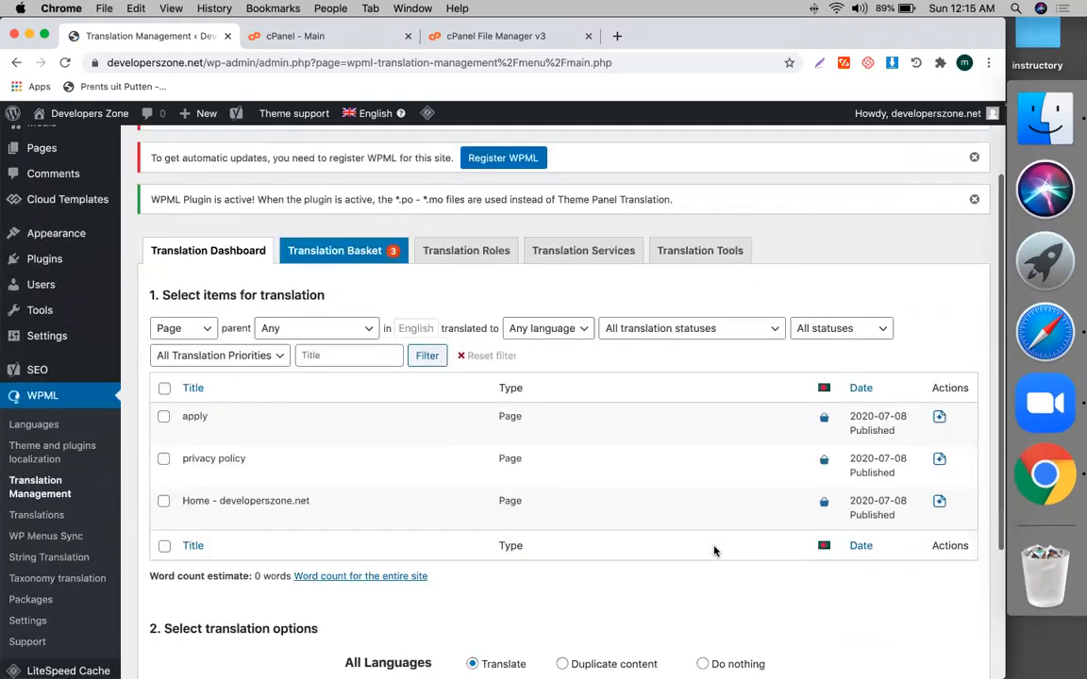
scroll(714, 551, "down", 2)
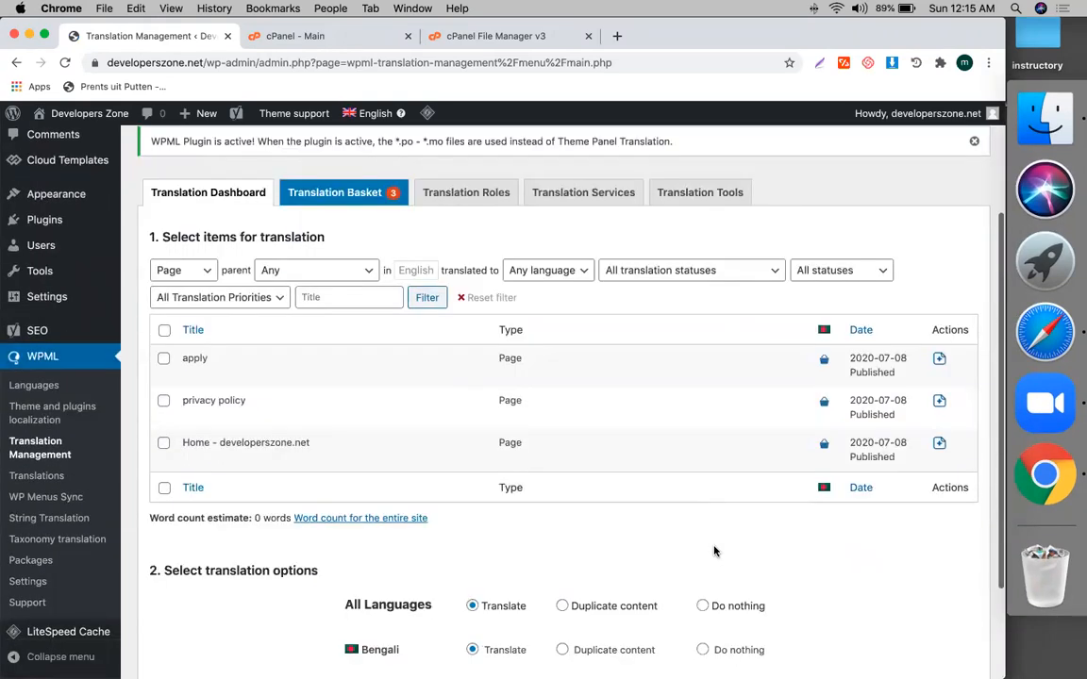
mouse_move(378, 111)
left_click(1043, 349)
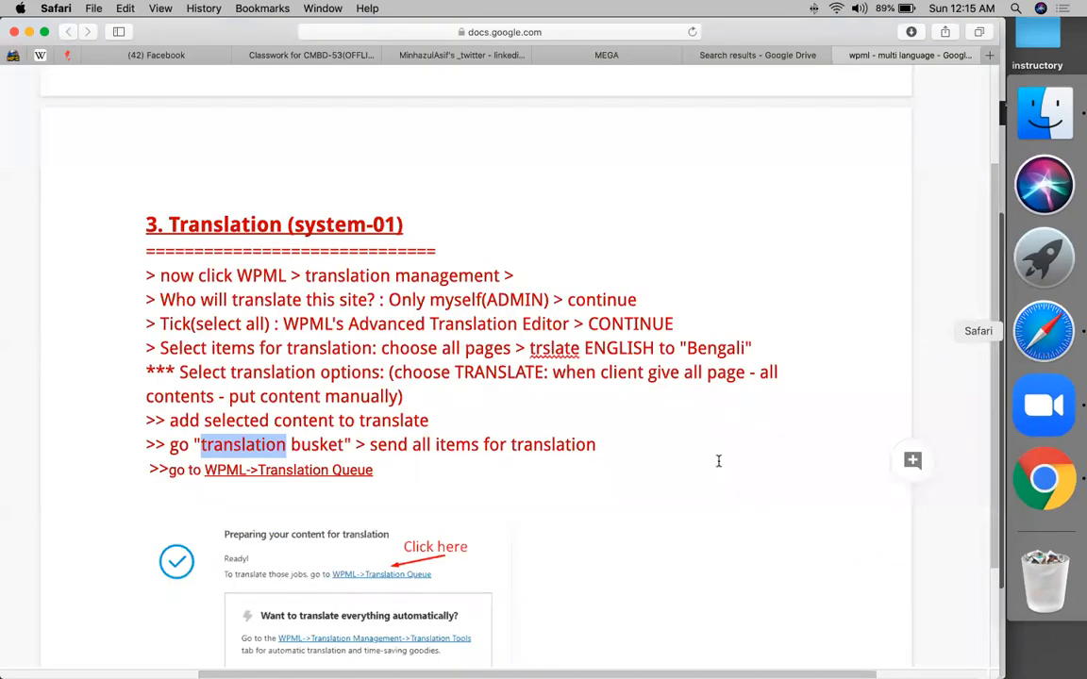
scroll(708, 467, "down", 2)
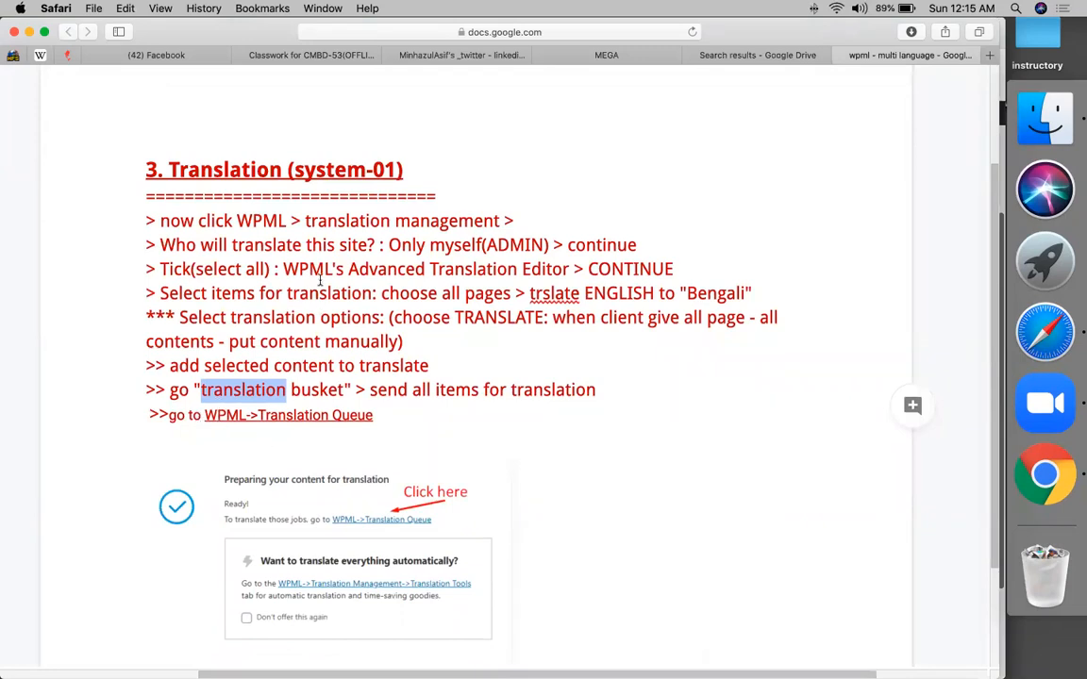
left_click(189, 415)
left_click(344, 415)
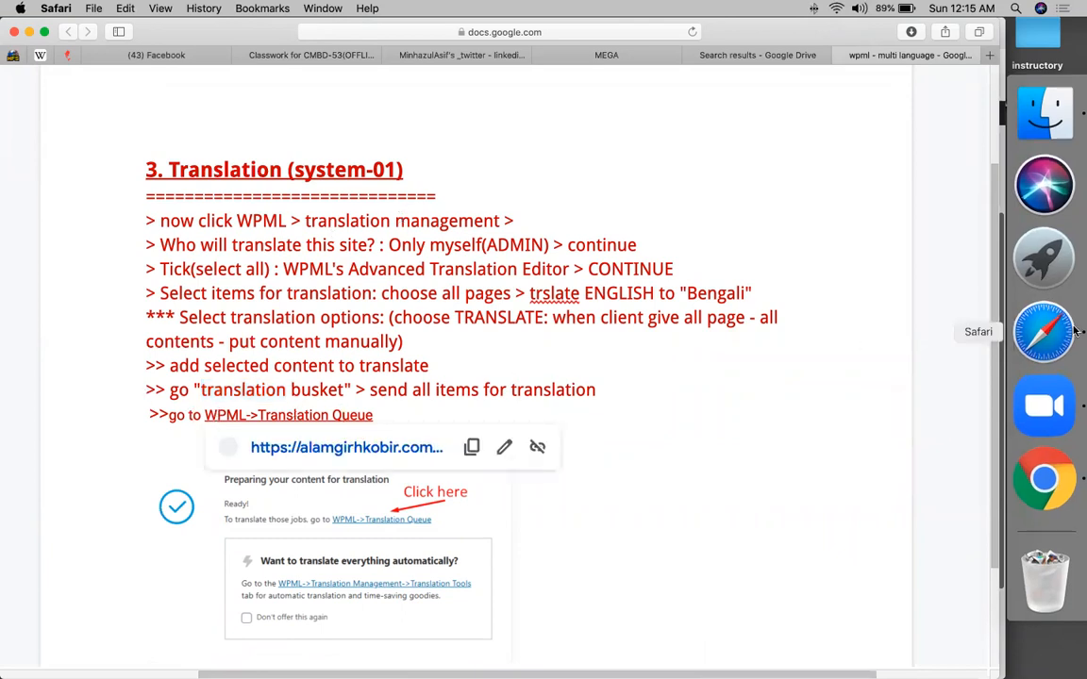
Review the dashboard's page list and translation options in Chrome, and return to the guide in Safari
left_click(1049, 474)
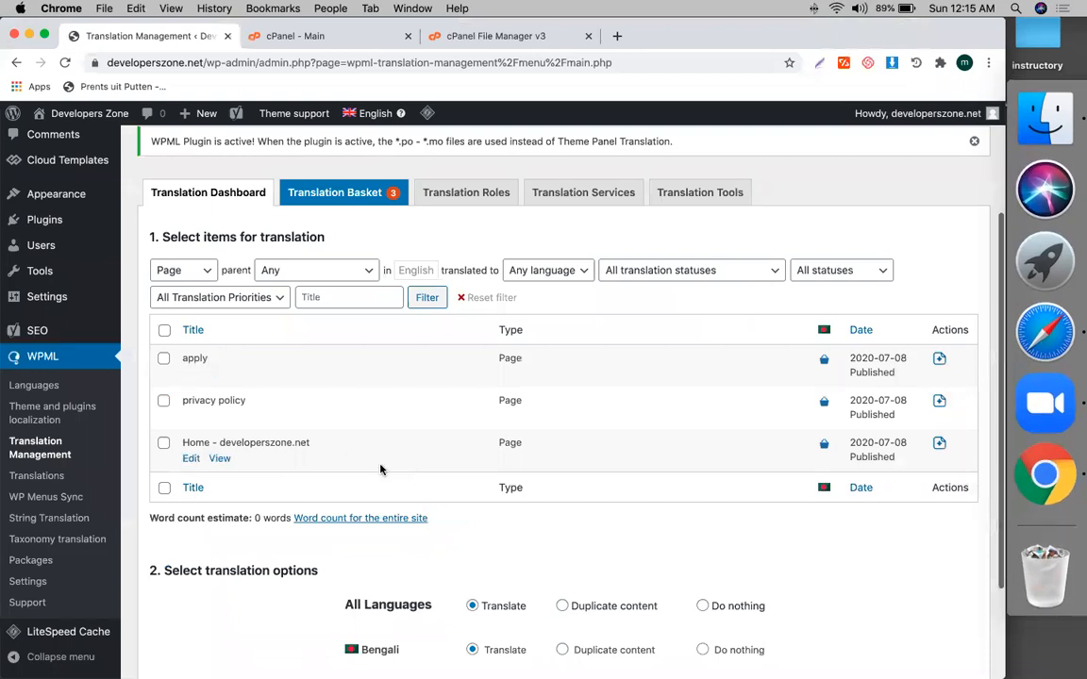
scroll(574, 477, "down", 3)
left_click(566, 580)
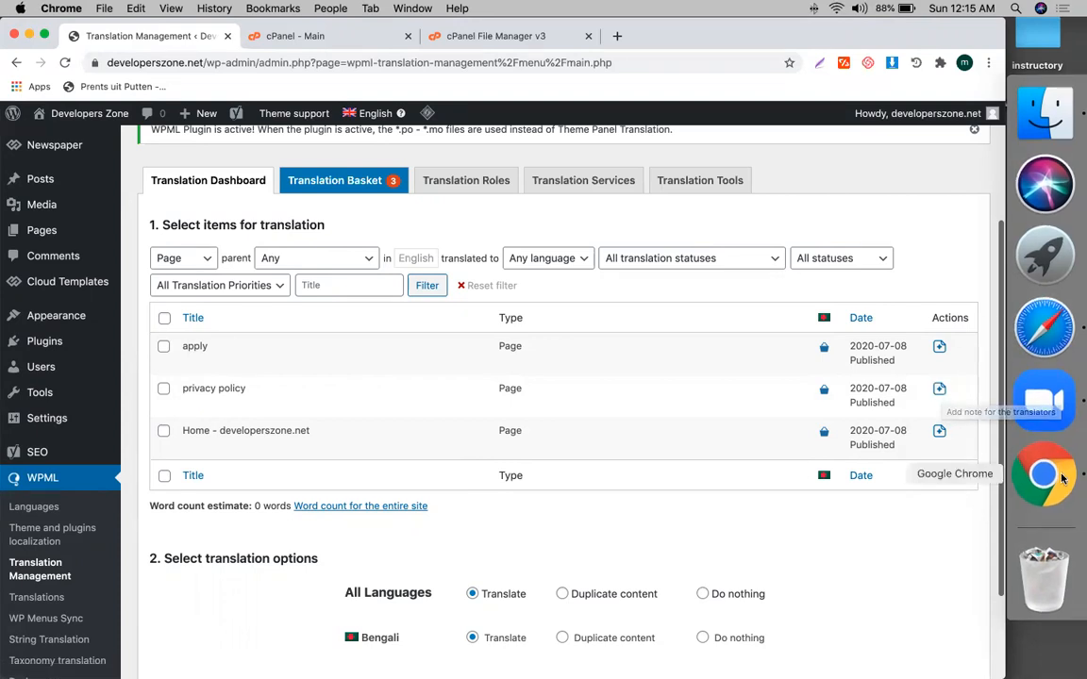
left_click(1045, 337)
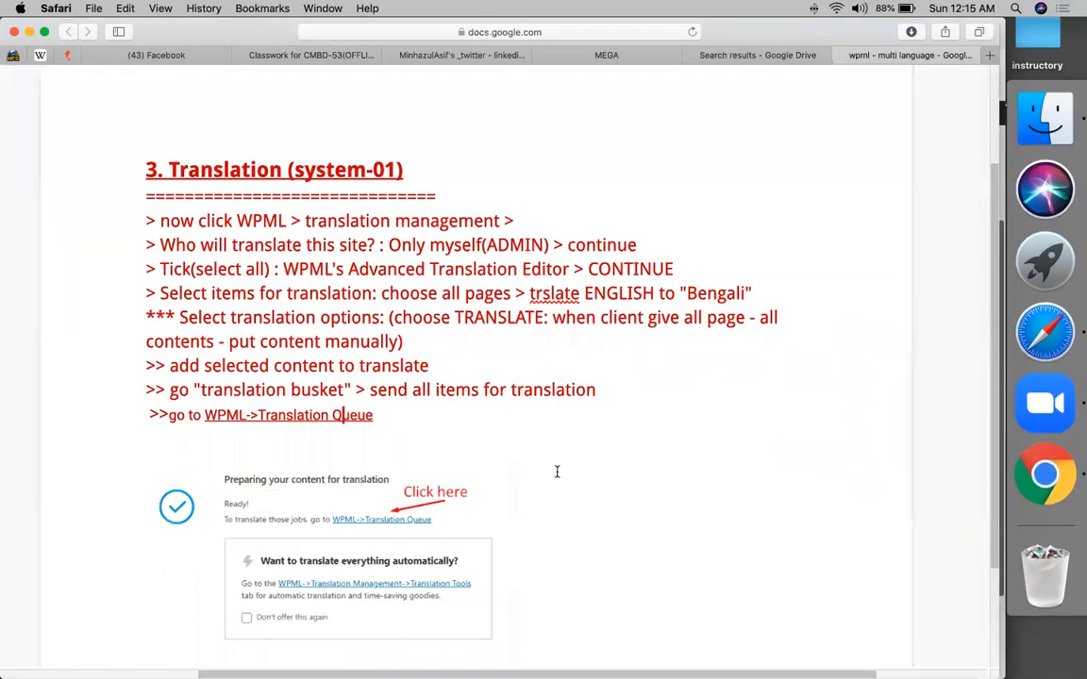
Read the guide's Take and translate line and its "Manual translate (system-02)" section
scroll(557, 472, "down", 5)
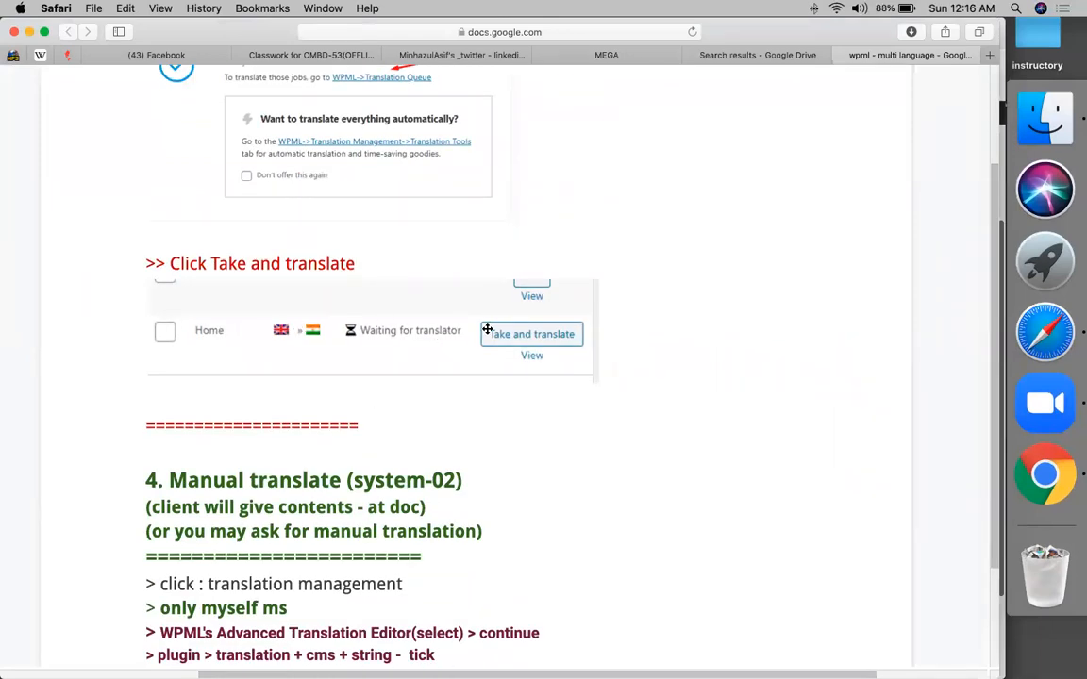
scroll(518, 338, "down", 3)
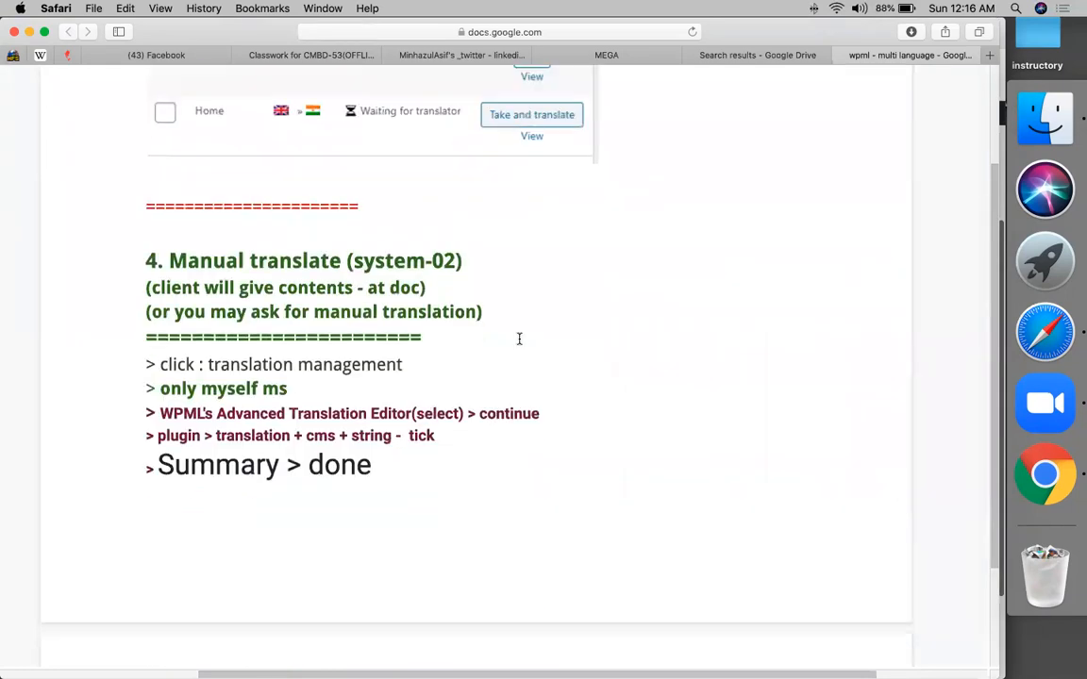
double_click(206, 261)
left_click(241, 365)
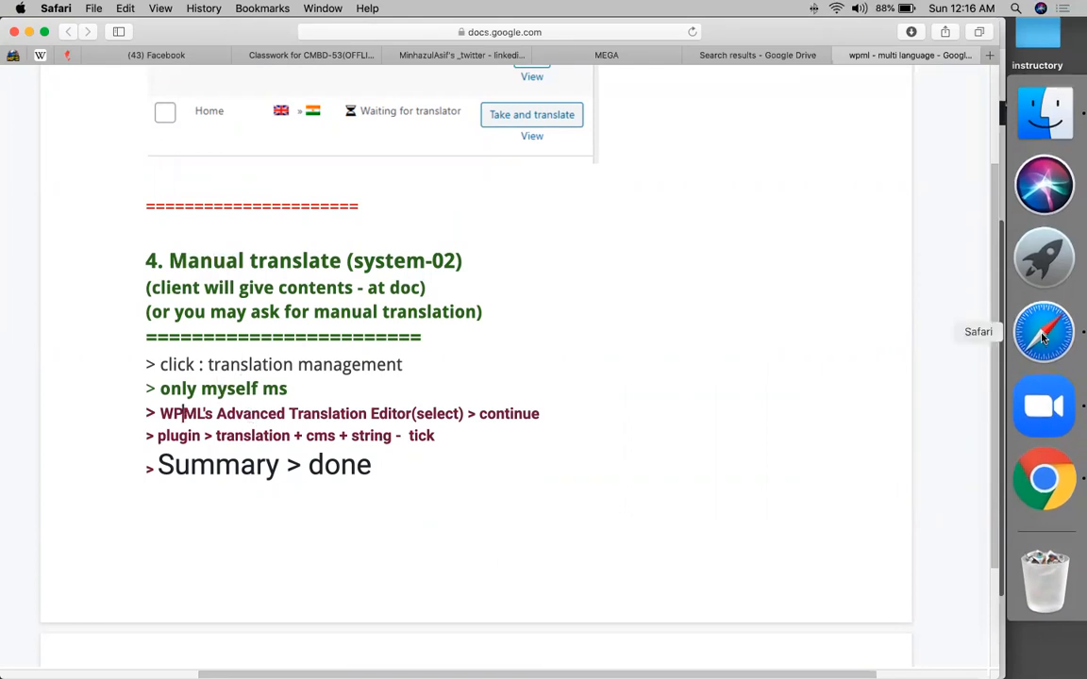
Switch to Chrome and save the translator note "THIS IS FOR BENGALI" on the privacy policy page in the Translation Dashboard
left_click(1043, 477)
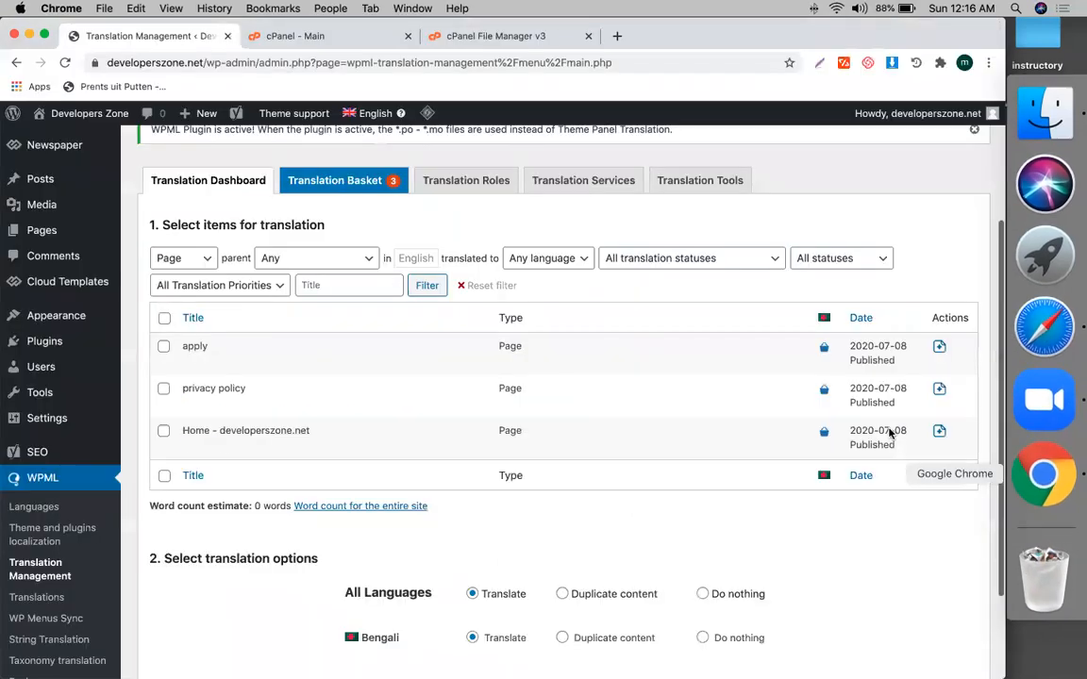
left_click(939, 390)
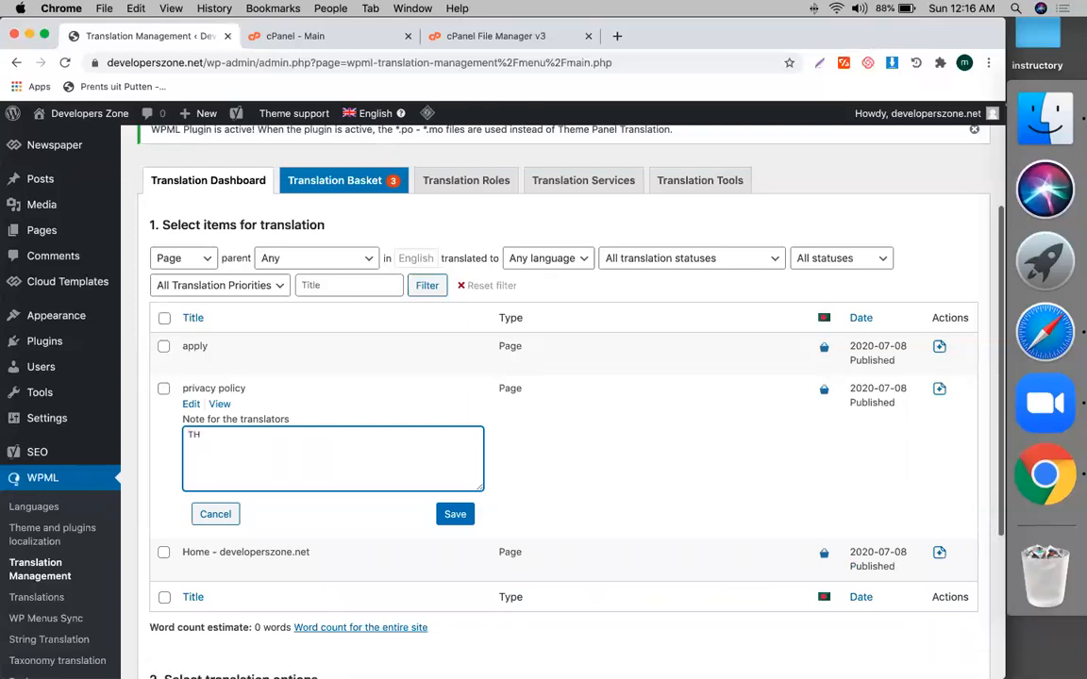
type("THIS IS FOR BENGALI")
left_click(441, 514)
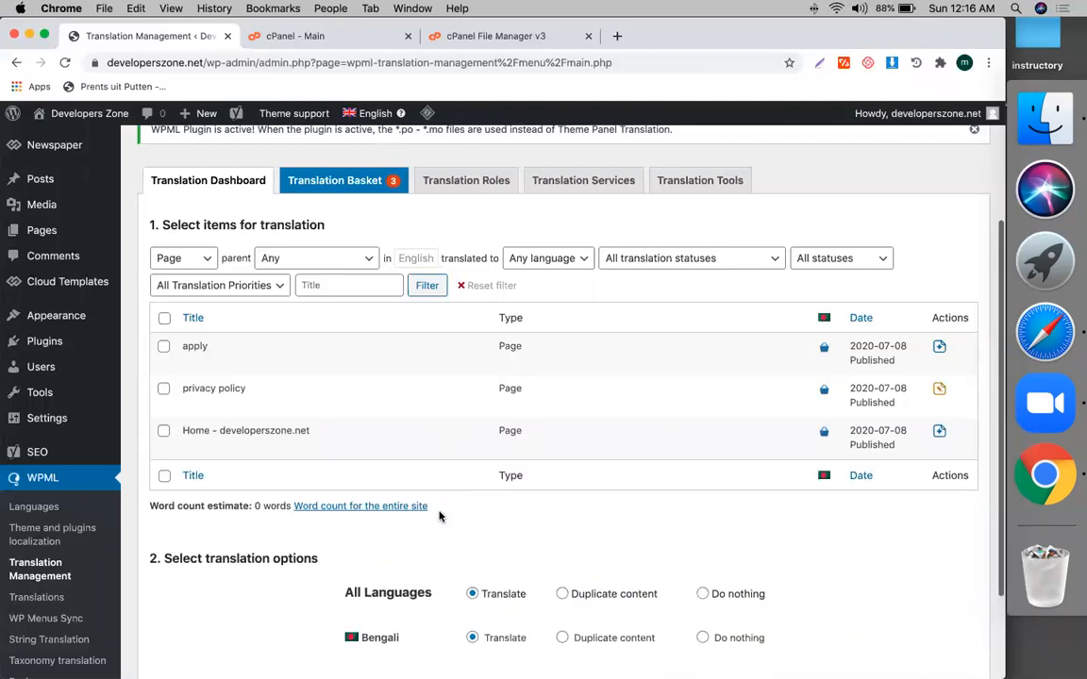
Open the privacy policy page for editing and duplicate it into Bengali from its Language settings
left_click(190, 404)
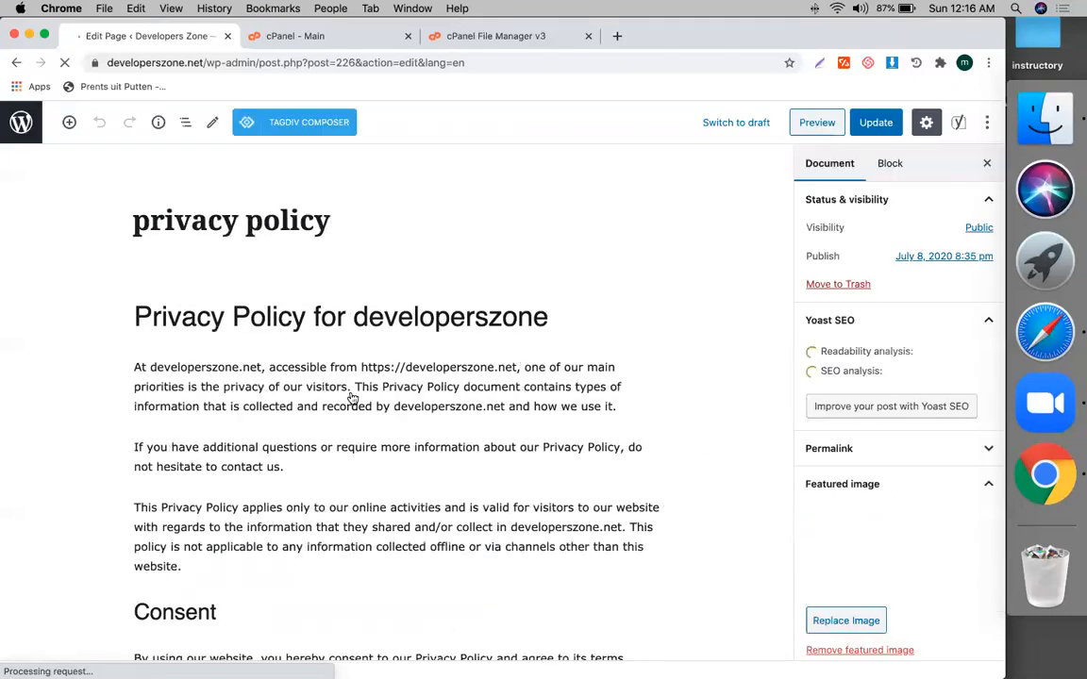
scroll(553, 432, "down", 3)
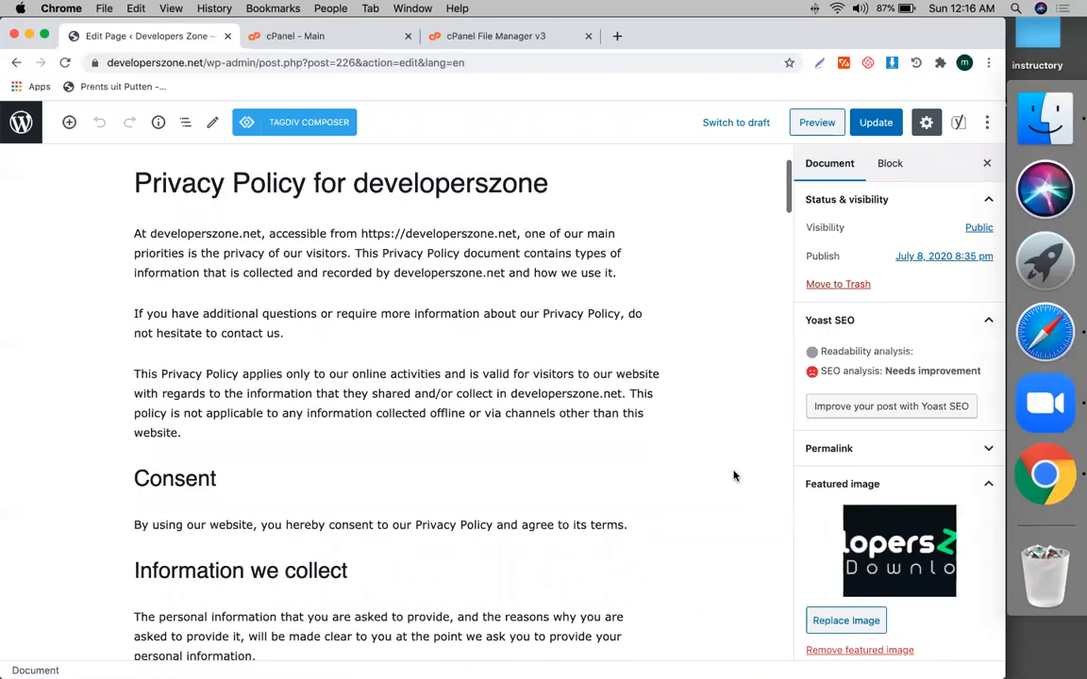
scroll(735, 476, "down", 4)
scroll(867, 441, "down", 10)
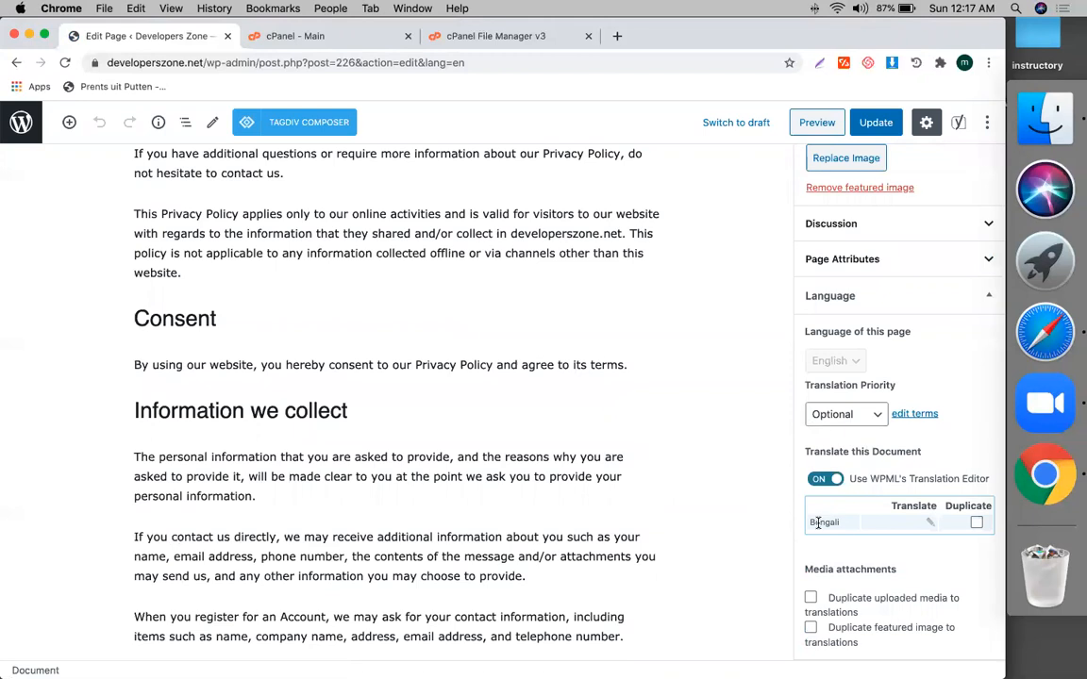
left_click(977, 524)
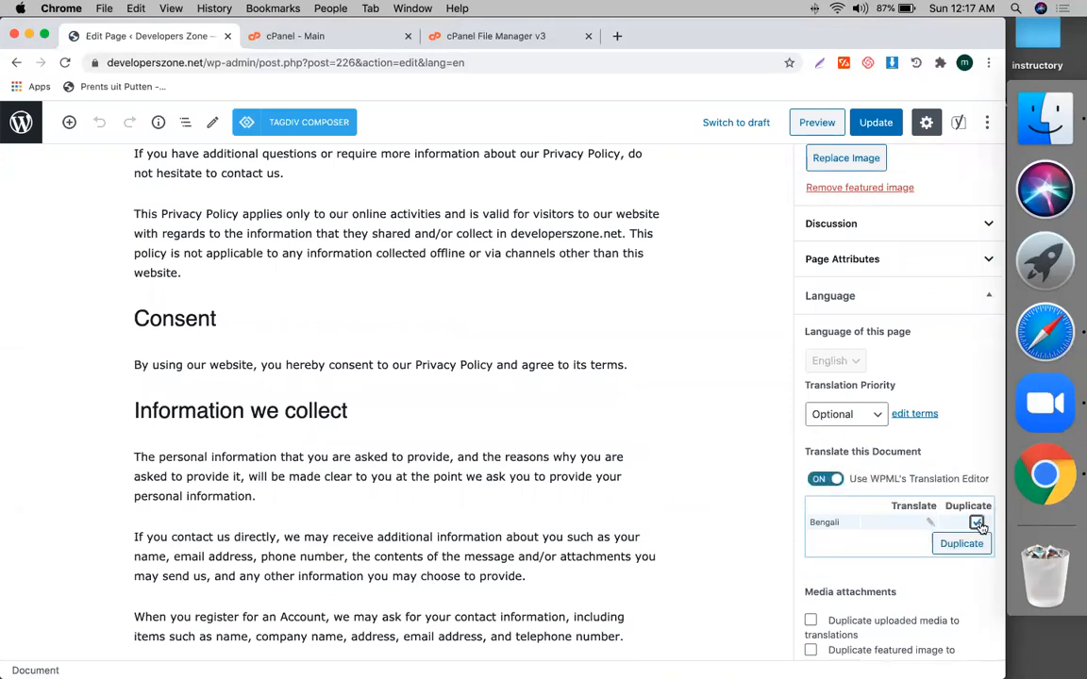
scroll(943, 542, "down", 1)
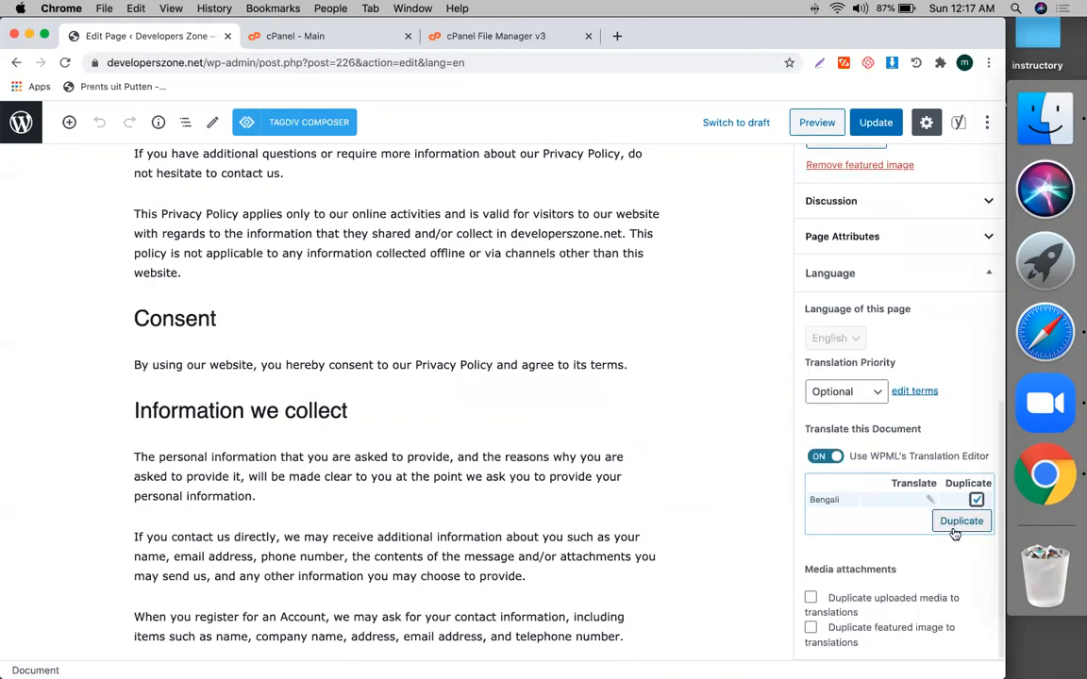
left_click(954, 528)
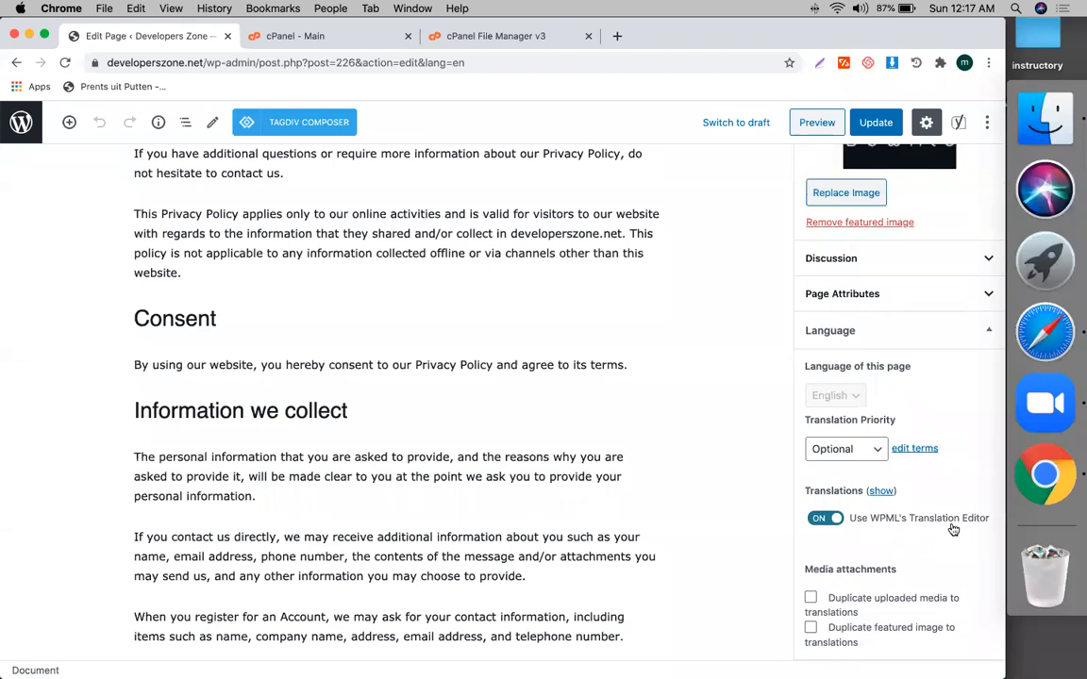
Return to the Pages list and switch the admin language to Bengali to check the duplicated privacy policy page
scroll(517, 329, "up", 5)
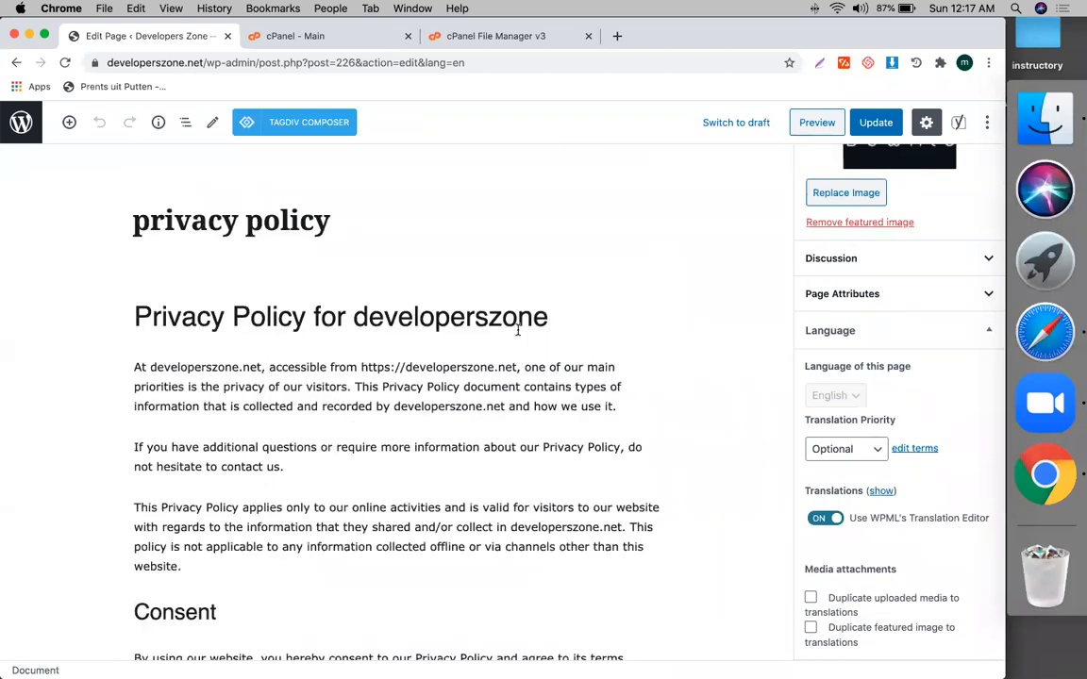
left_click(20, 128)
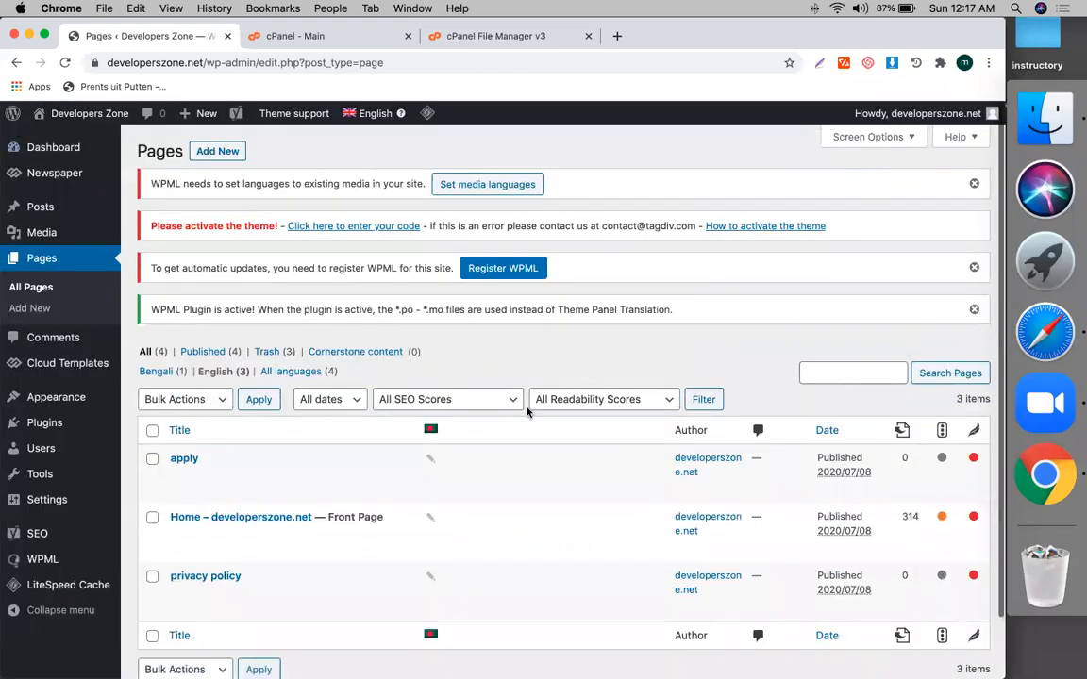
mouse_move(372, 113)
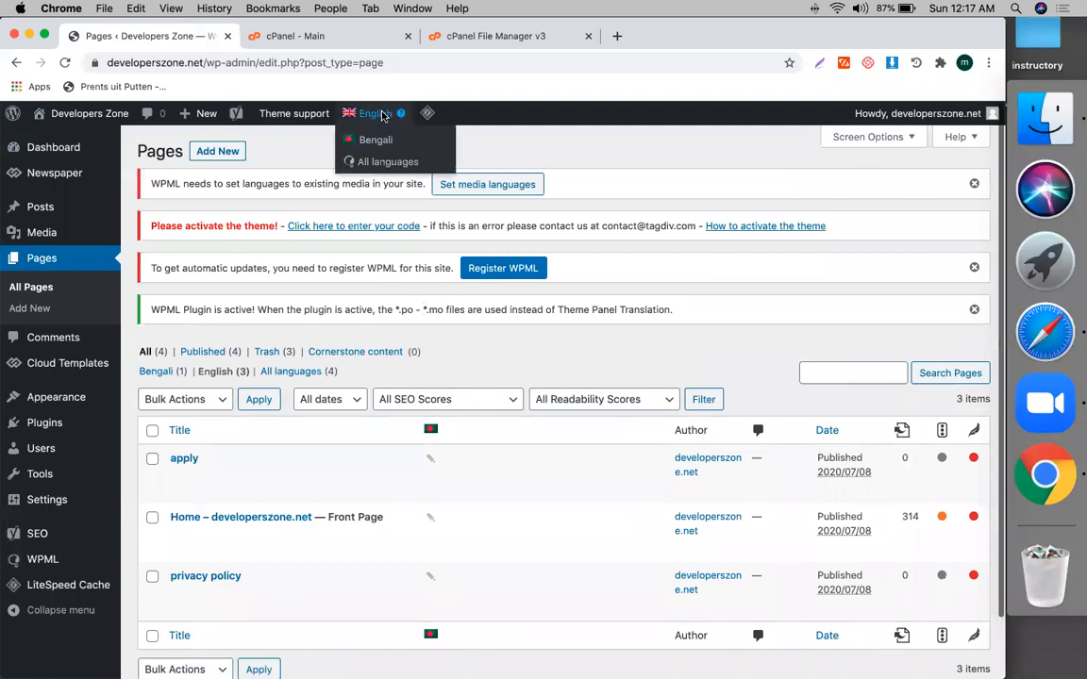
left_click(377, 140)
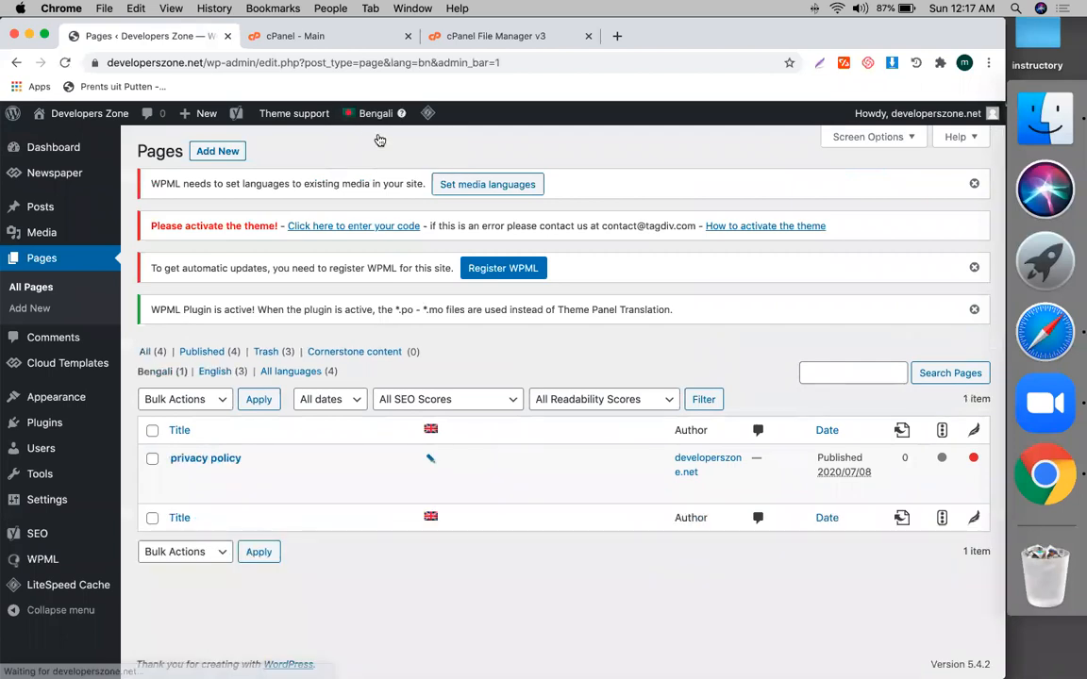
mouse_move(240, 465)
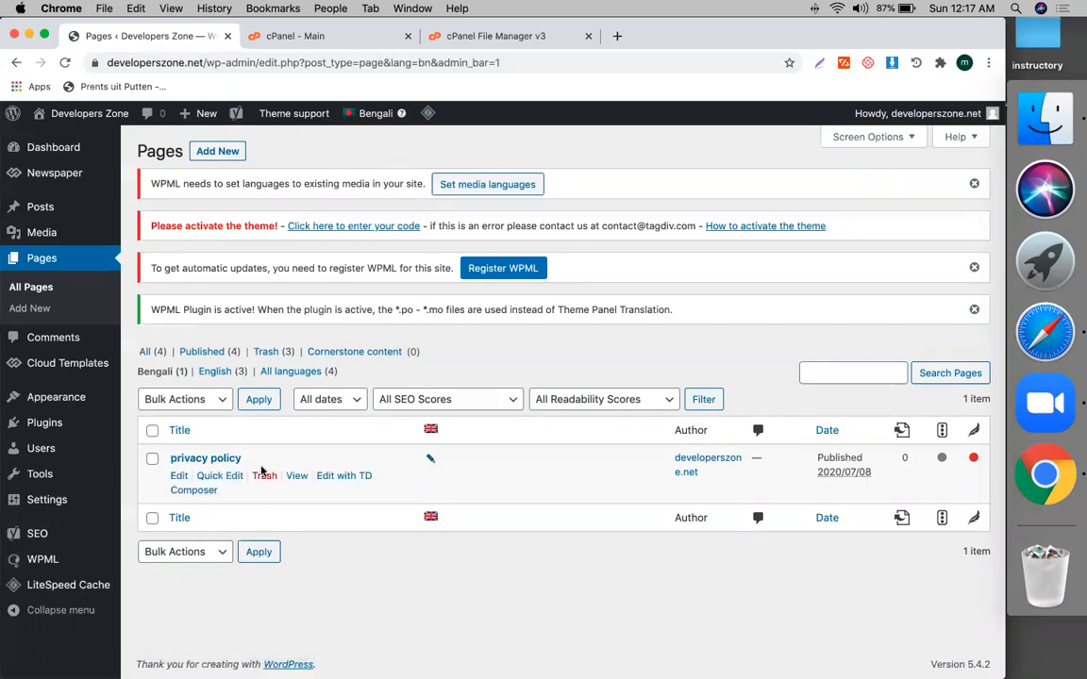
mouse_move(367, 115)
left_click(178, 479)
left_click(177, 482)
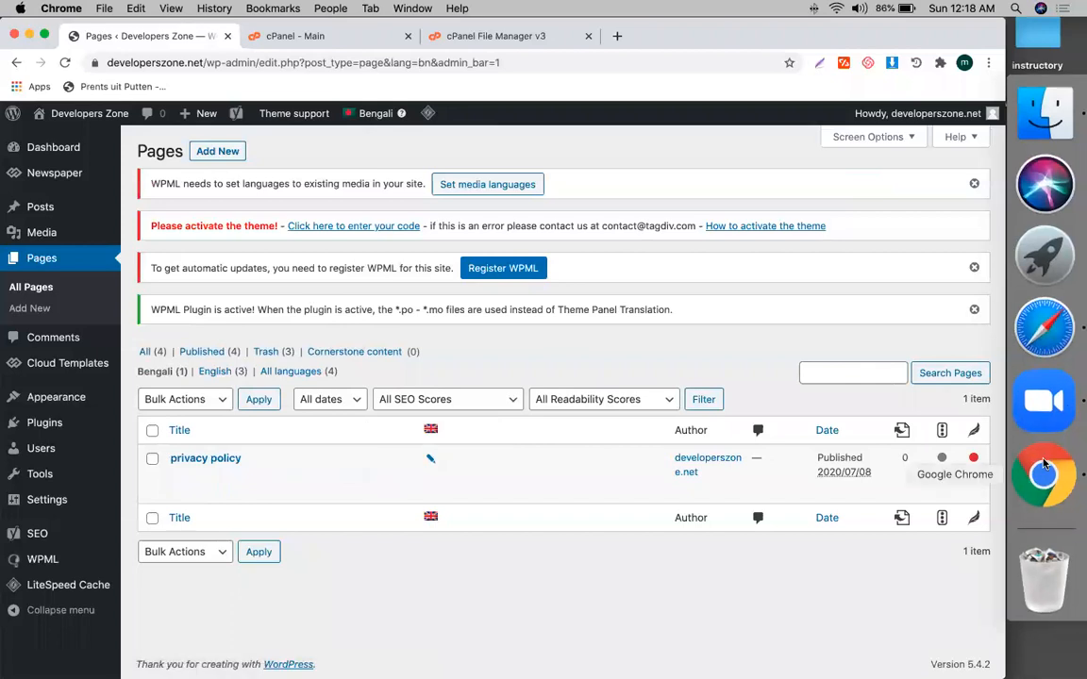
Switch to Safari and reread the guide's "Translation (system-01)" and "Manual translate (system-02)" sections down to the Summary line
left_click(1044, 346)
left_click(468, 388)
scroll(516, 450, "up", 5)
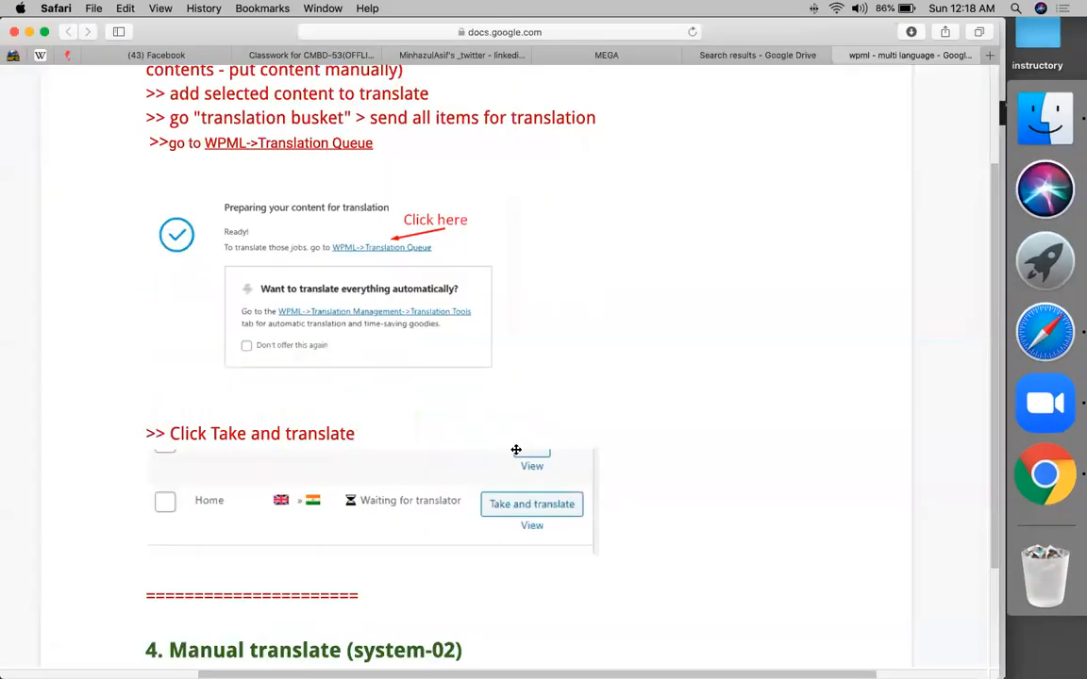
scroll(516, 450, "up", 5)
scroll(410, 517, "down", 2)
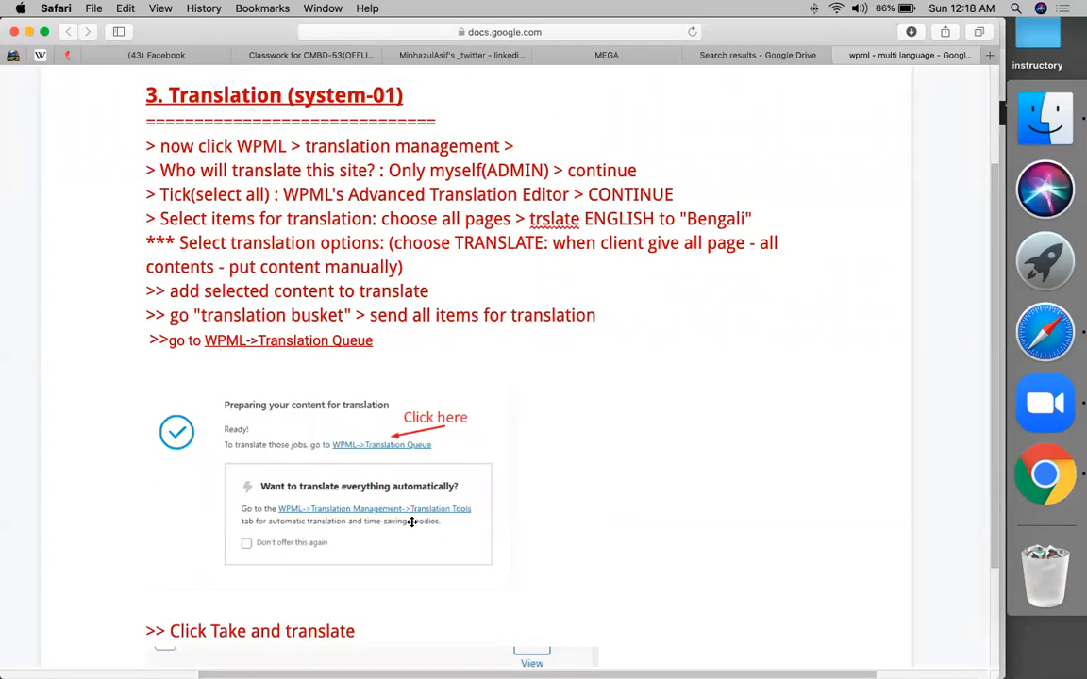
scroll(411, 522, "down", 7)
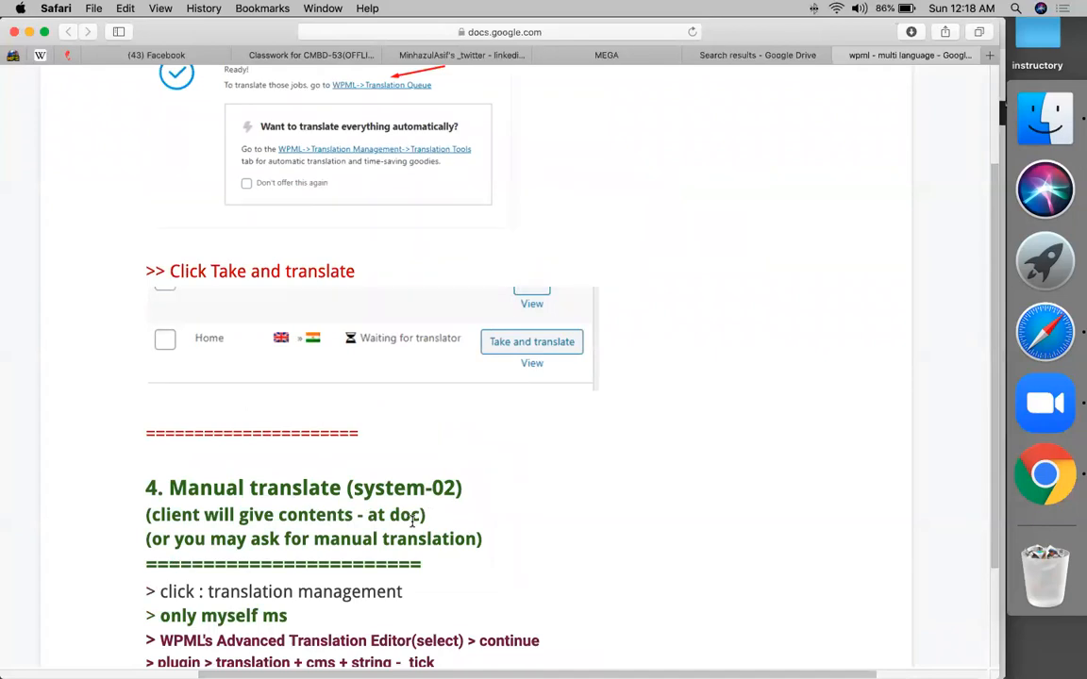
scroll(412, 520, "down", 3)
double_click(218, 413)
left_click(200, 436)
left_click(217, 478)
left_click(214, 526)
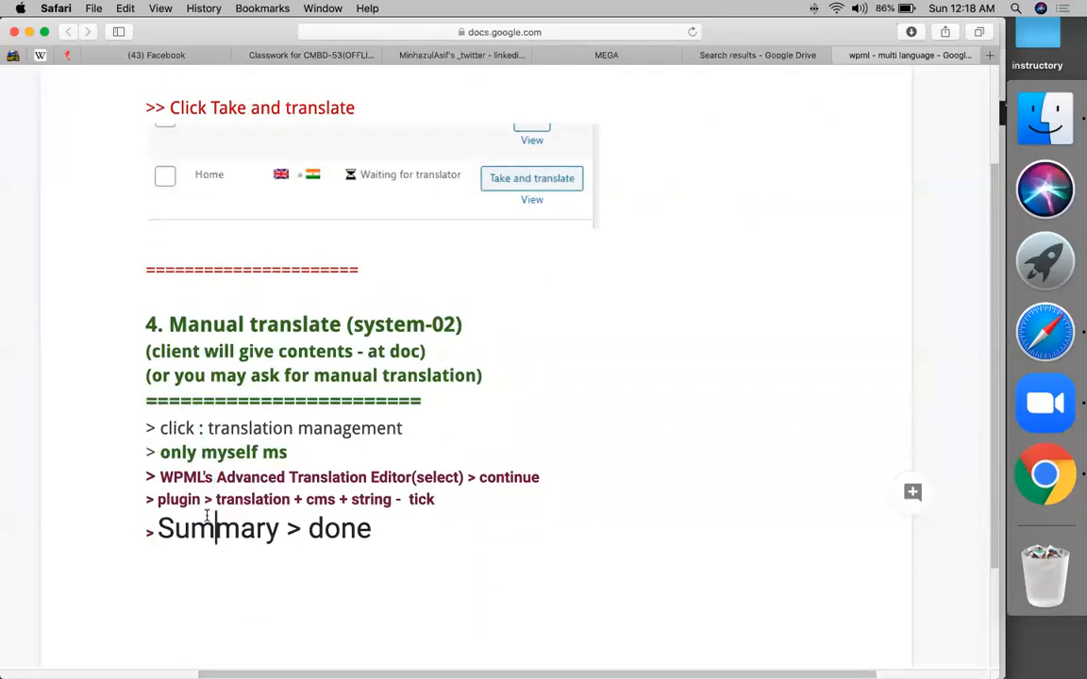
Read the guide's instructions for manually translating the home page and its Advanced Translation Editor example
scroll(207, 515, "down", 8)
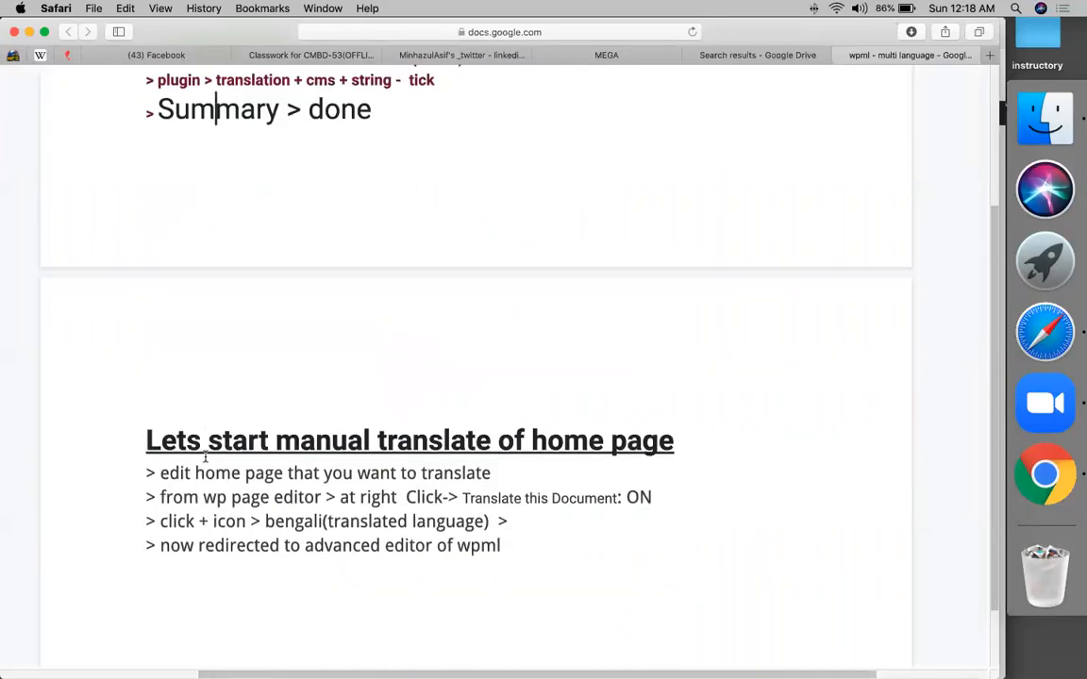
scroll(227, 443, "down", 2)
double_click(252, 404)
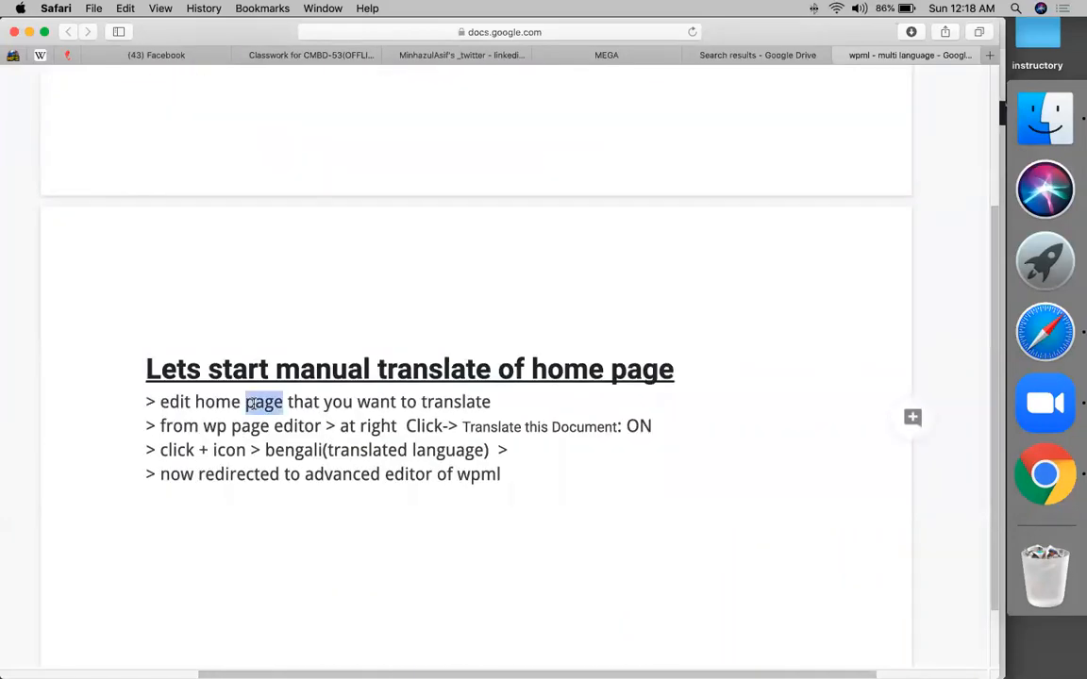
left_click(252, 403)
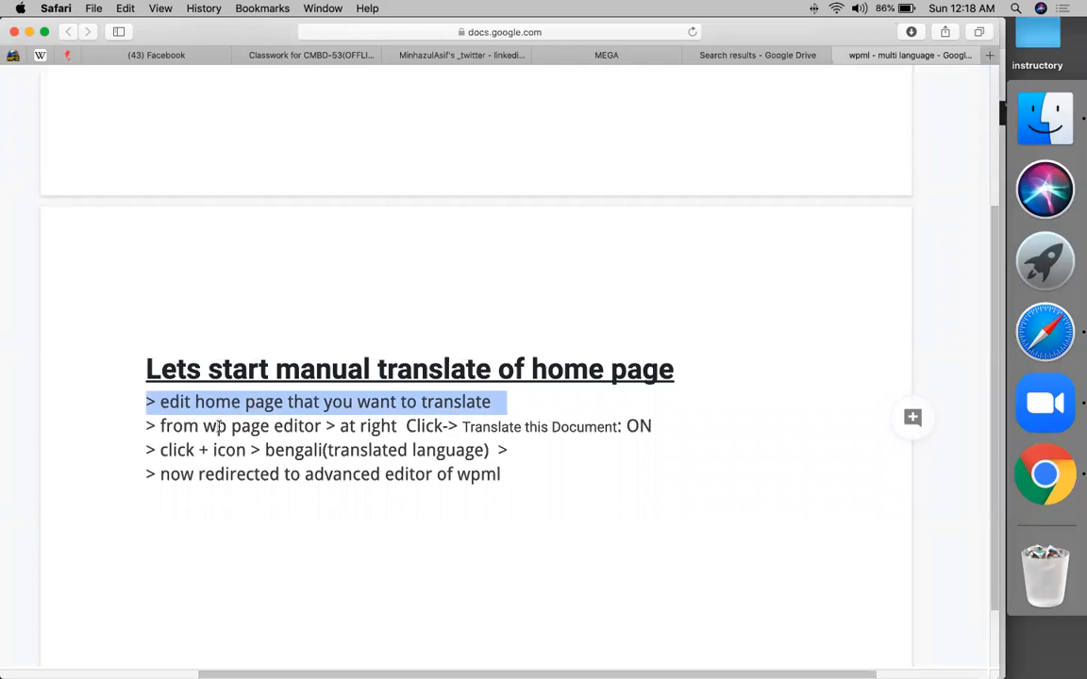
left_click(219, 428)
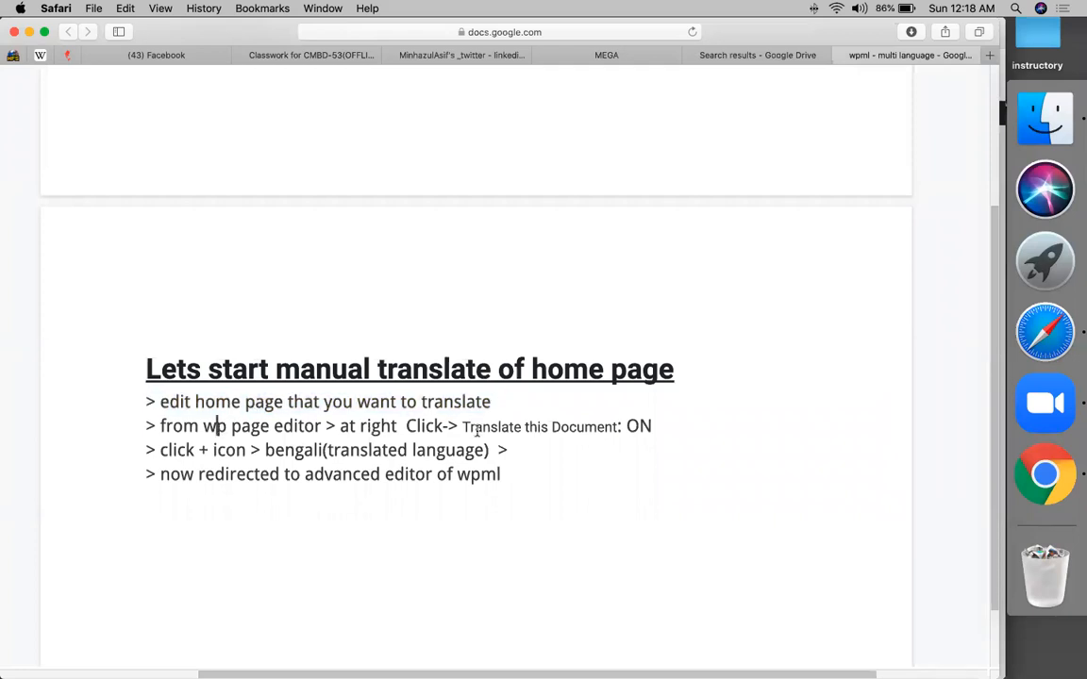
left_click(294, 450)
scroll(337, 459, "down", 5)
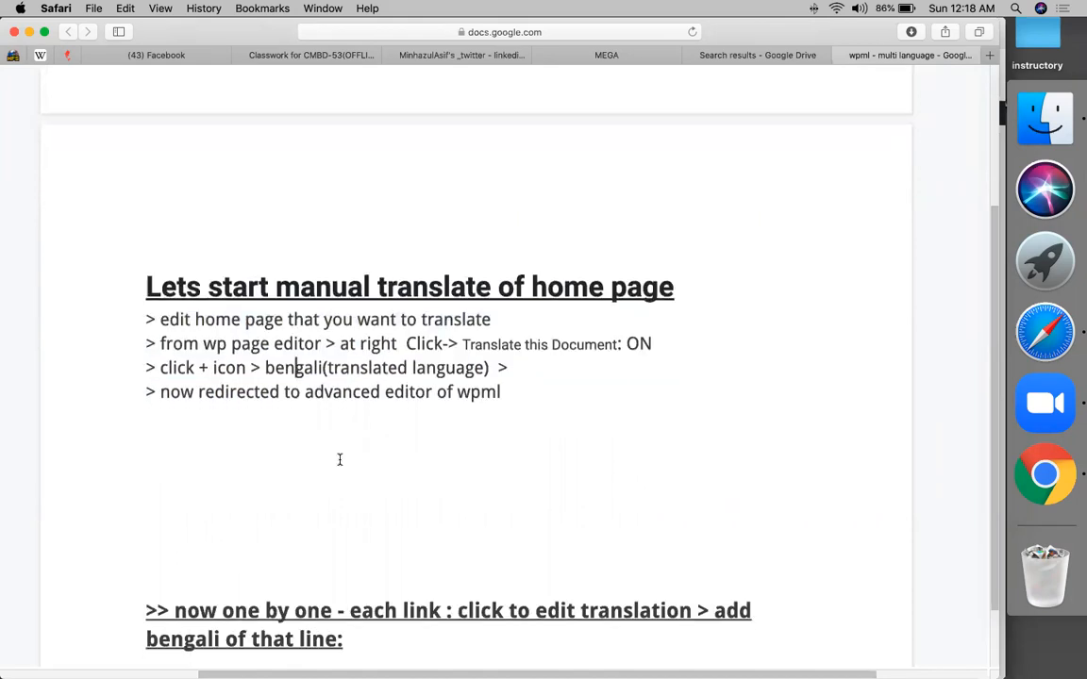
scroll(415, 536, "down", 4)
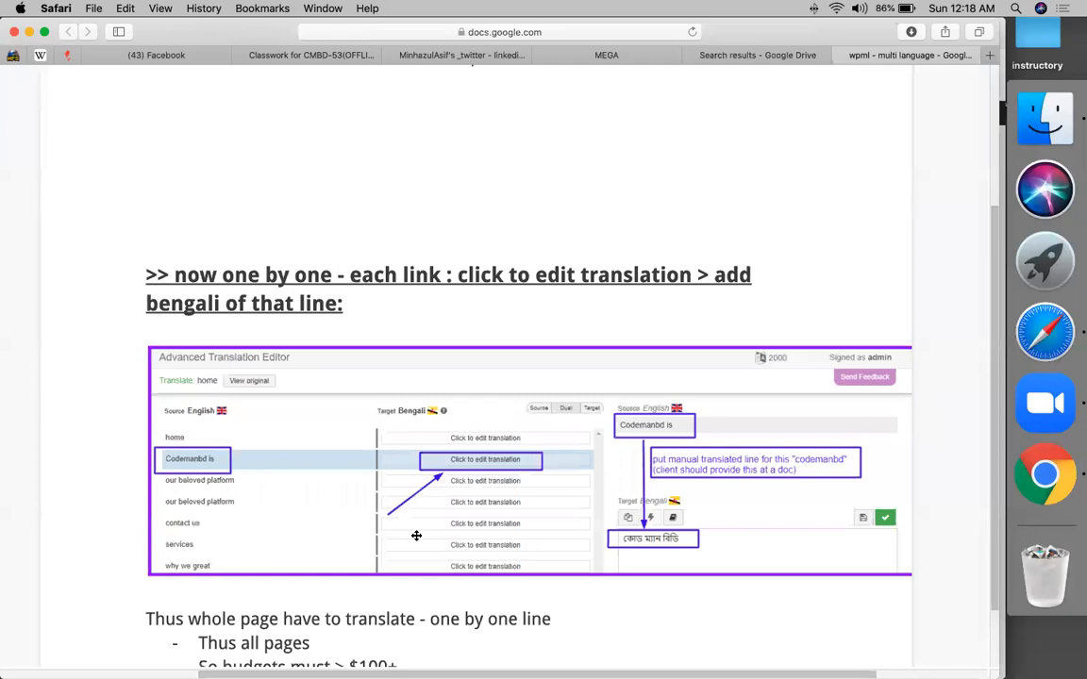
scroll(416, 535, "up", 5)
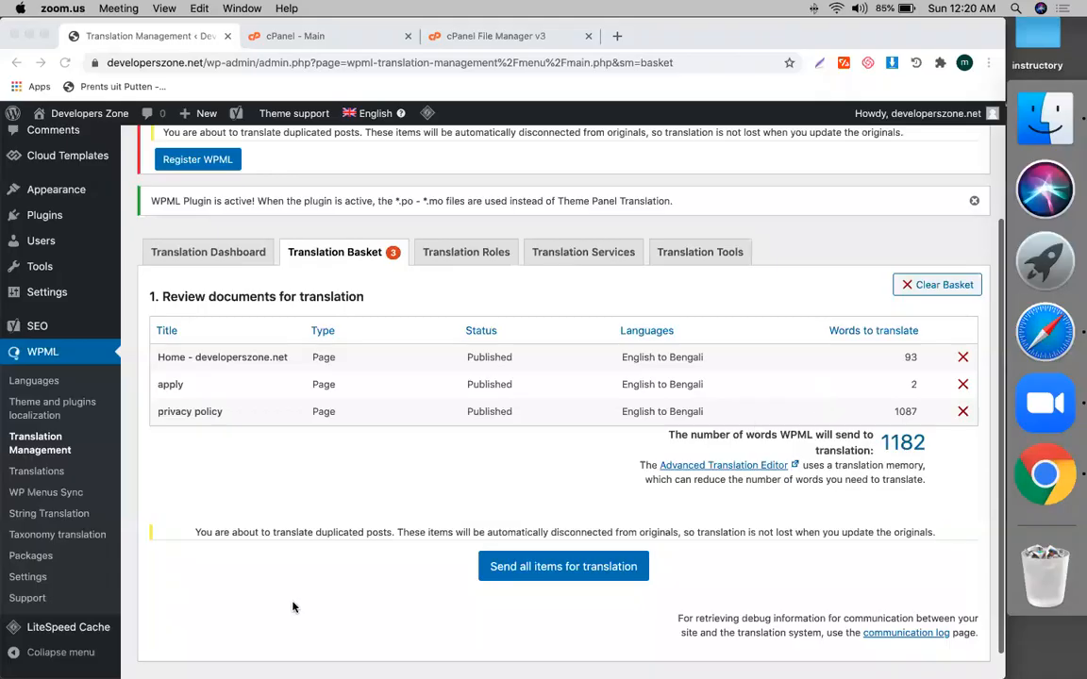
Switch to Chrome and go from the translation basket to the Translation Dashboard to check its pages and translation options
left_click(293, 606)
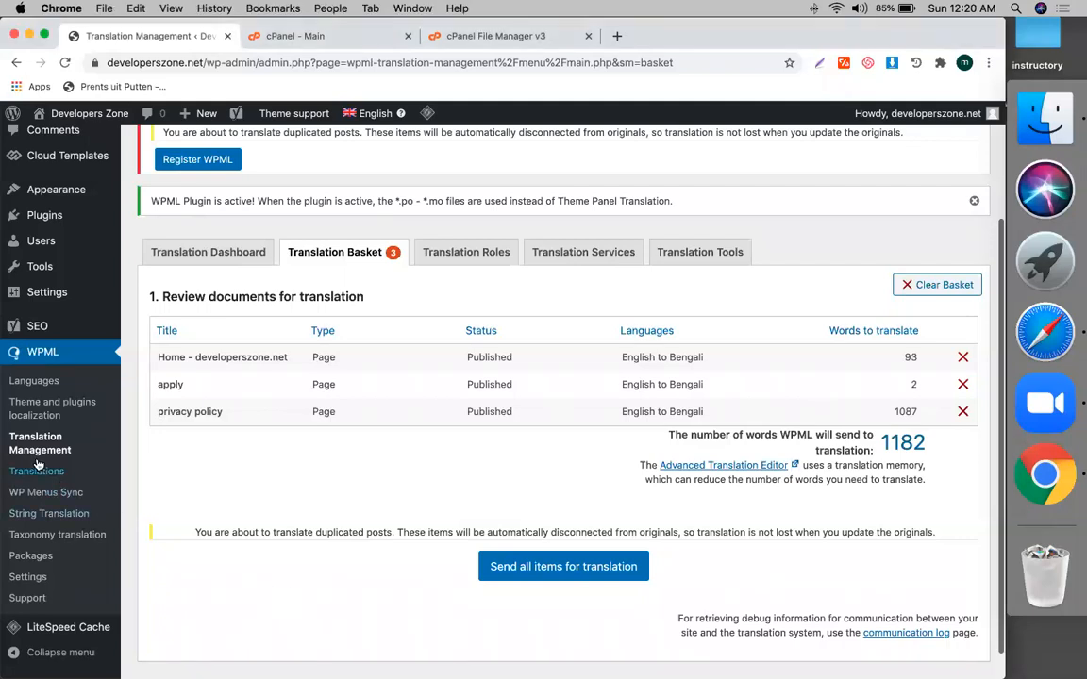
left_click(214, 256)
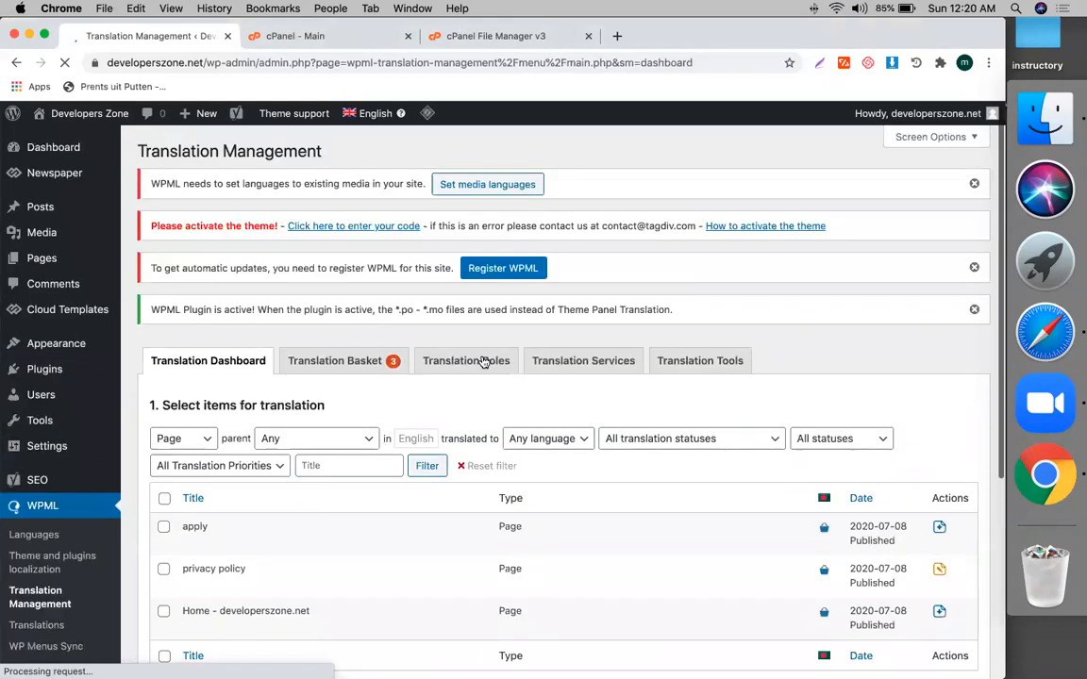
scroll(485, 361, "down", 3)
scroll(547, 491, "down", 3)
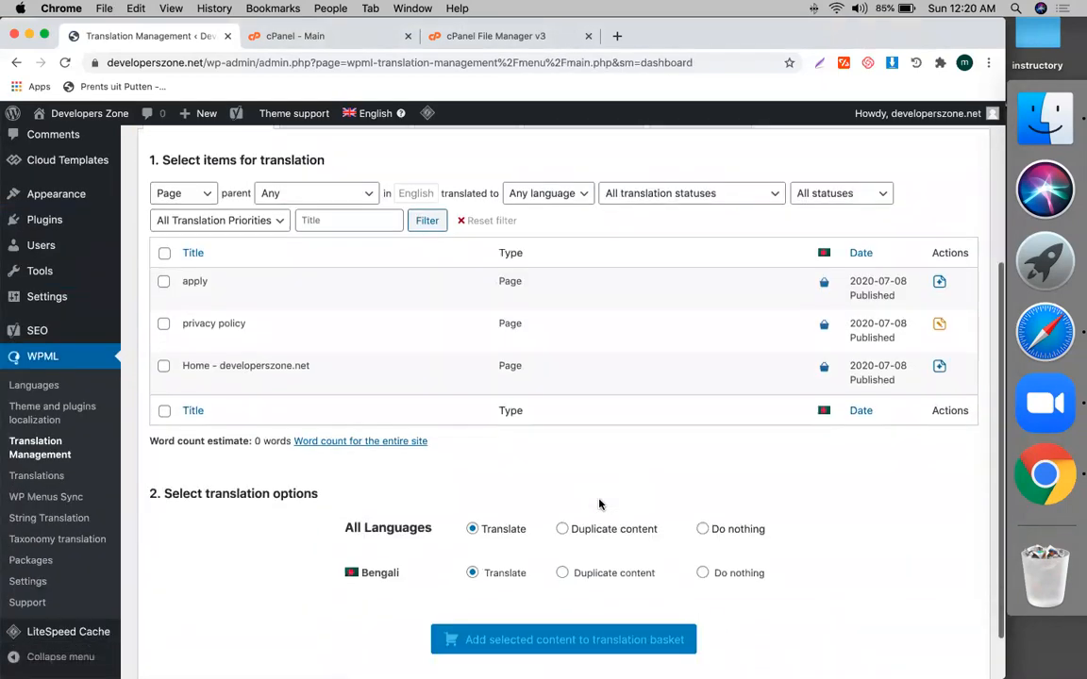
scroll(499, 553, "up", 5)
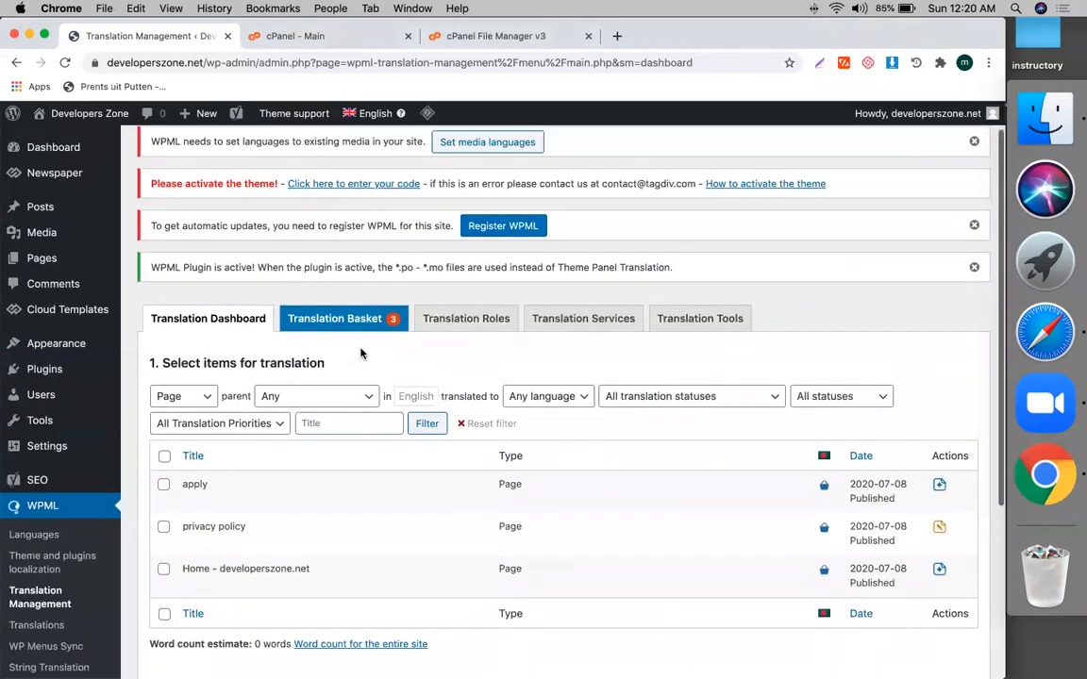
Send all items in the translation basket for translation, and return to the guide in Safari
left_click(324, 321)
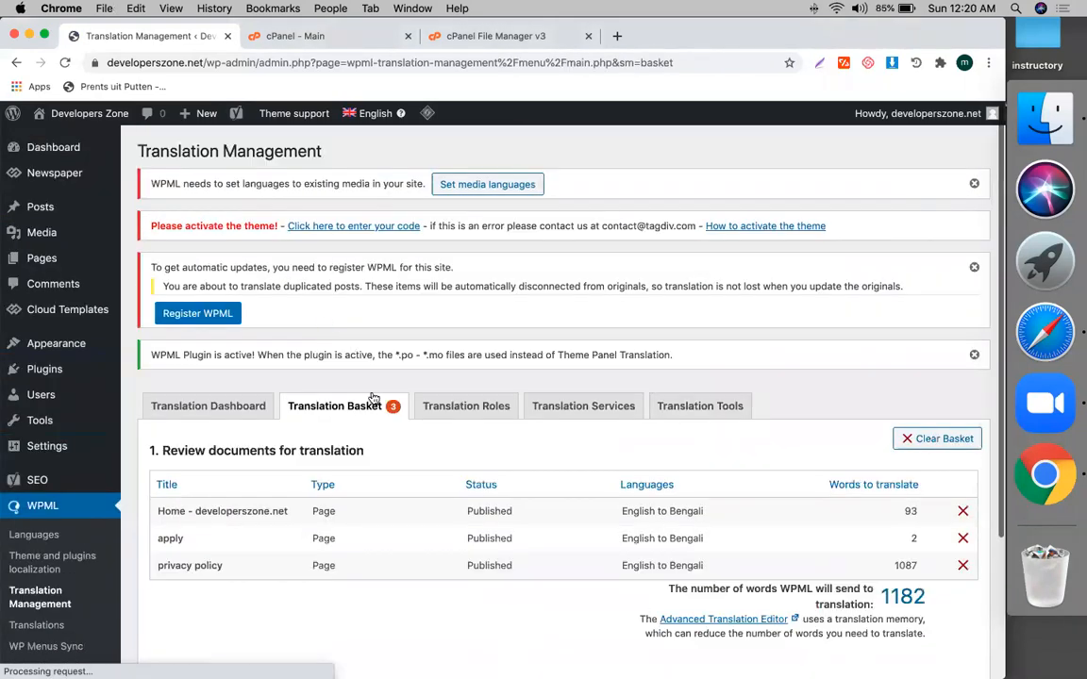
scroll(378, 400, "down", 4)
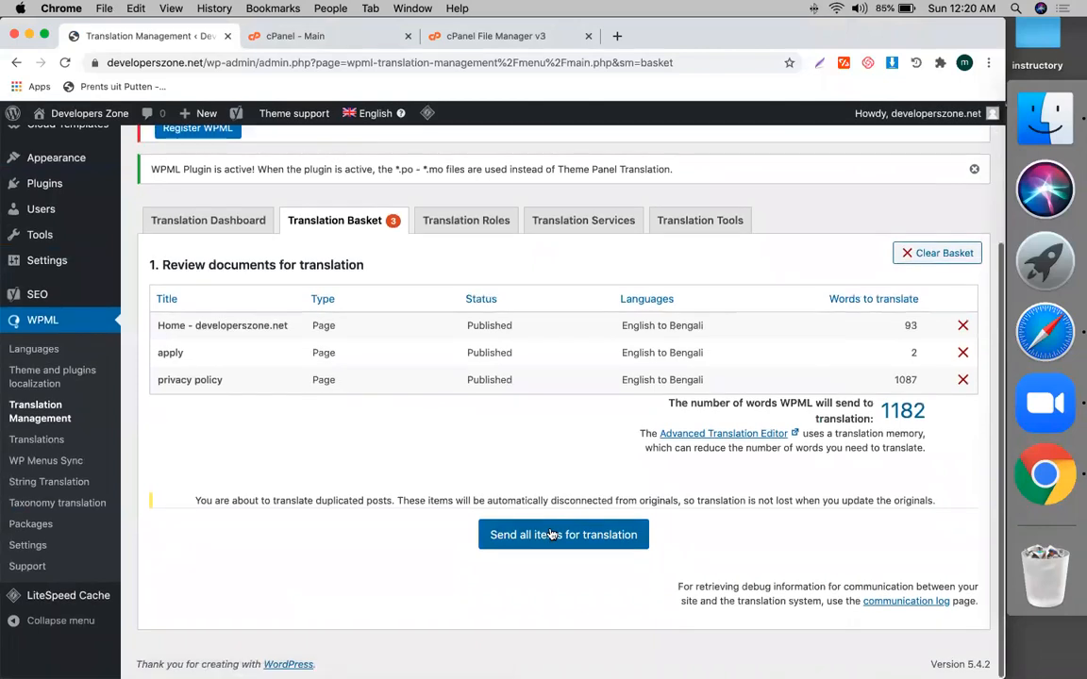
left_click(552, 535)
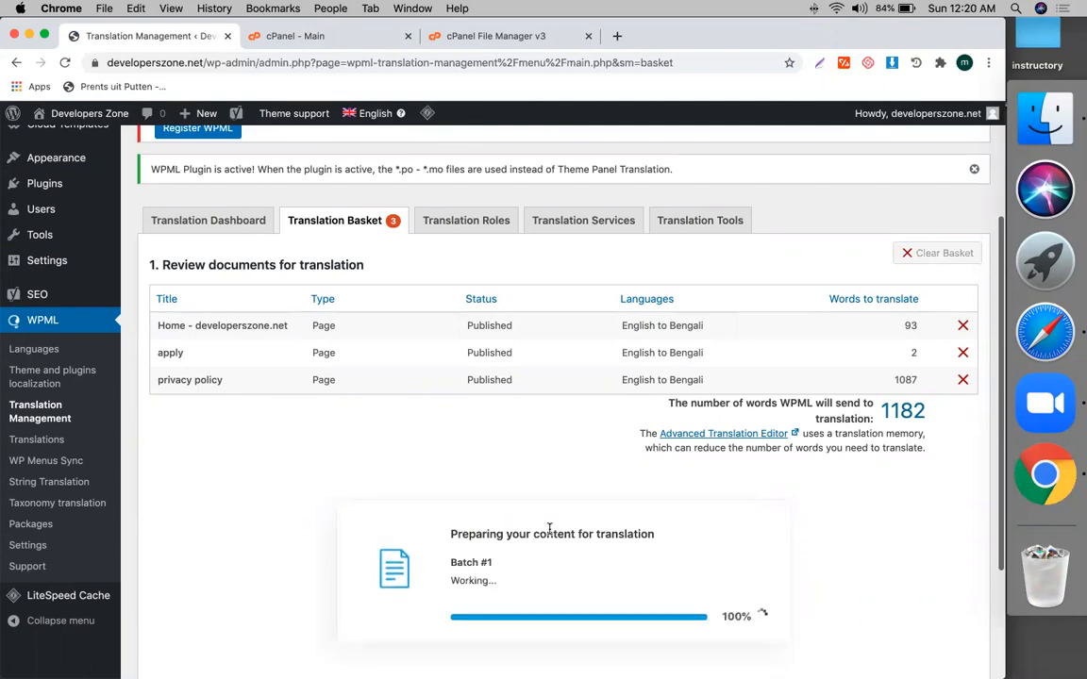
scroll(549, 529, "down", 3)
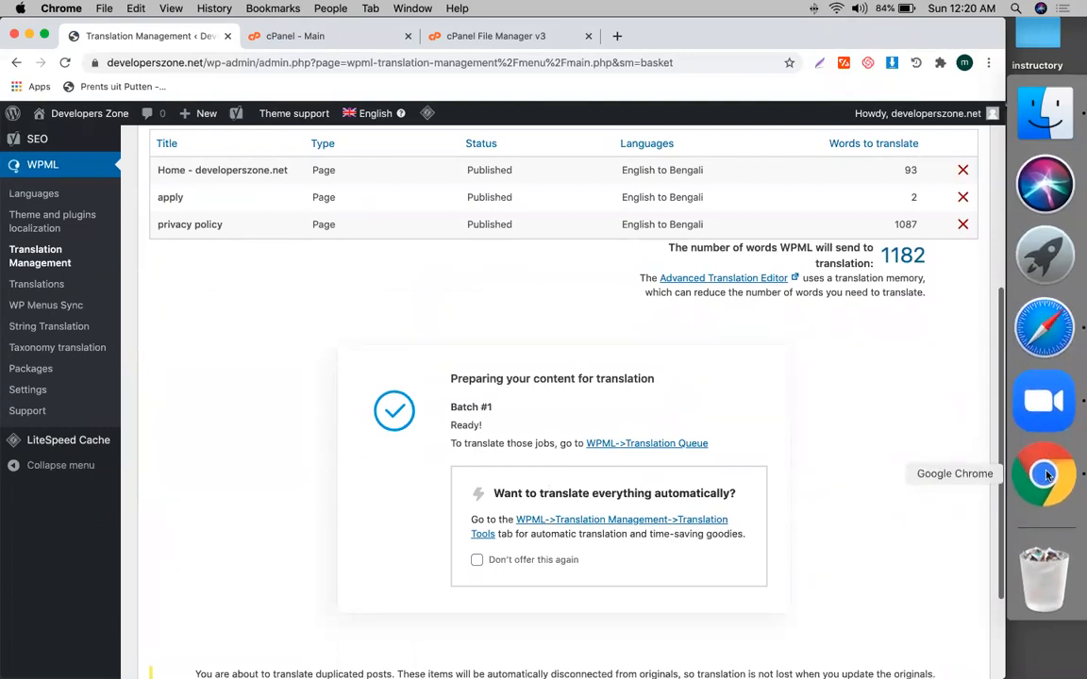
left_click(1045, 328)
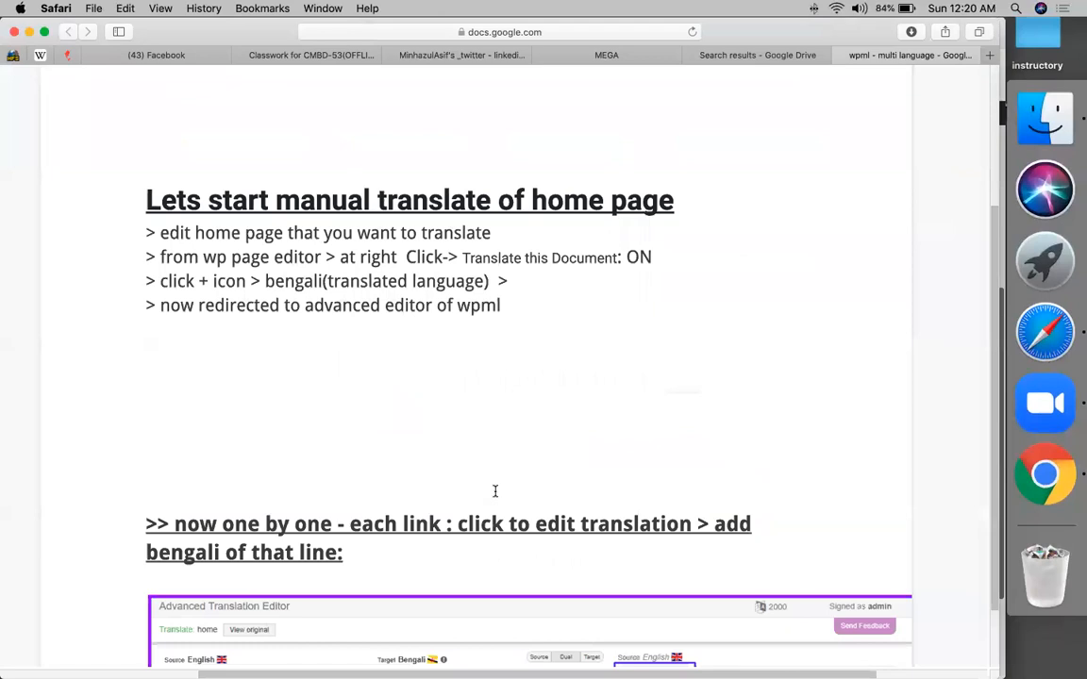
Check the WPML notes up to the "Take and translate" instruction, switch to Chrome and take the privacy policy job for Bengali translation
scroll(495, 492, "up", 15)
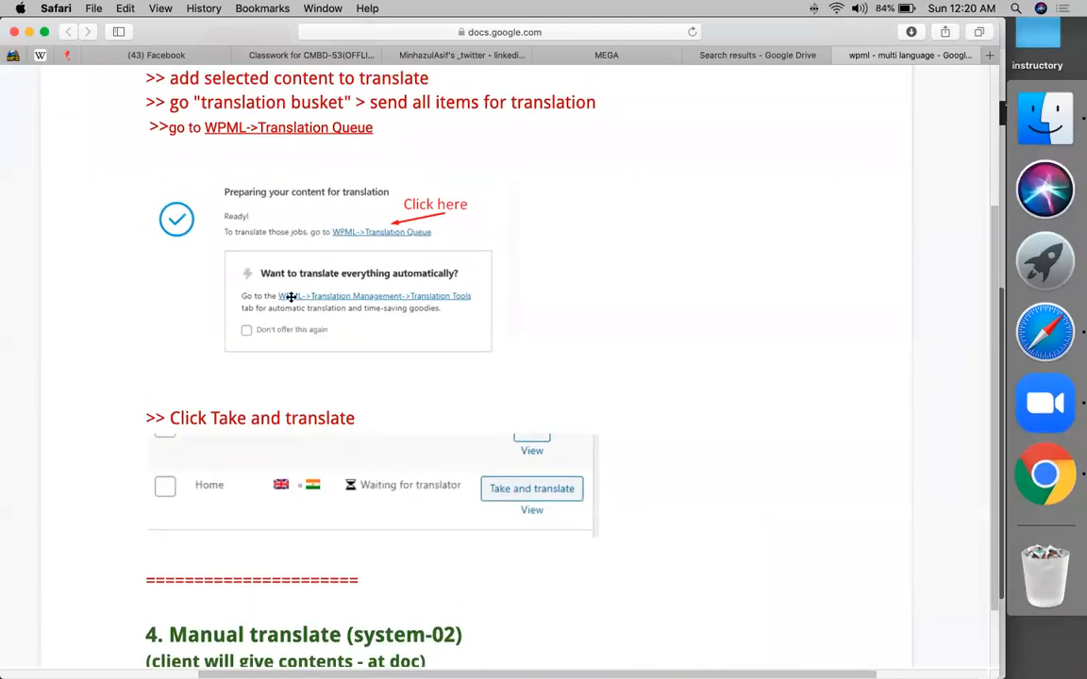
scroll(322, 287, "up", 1)
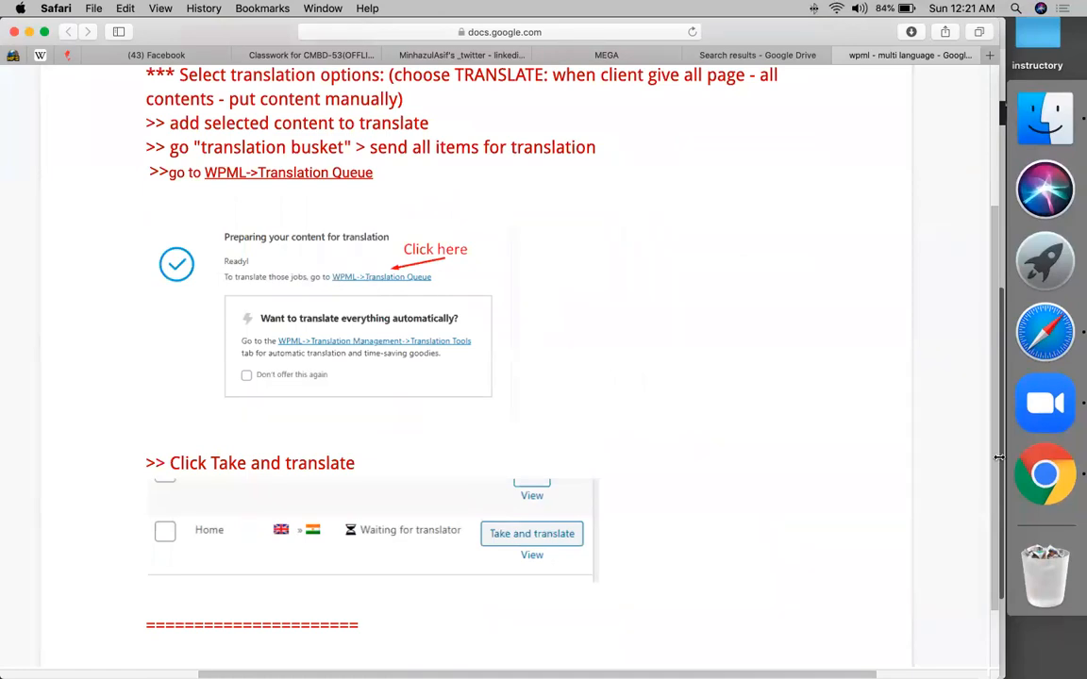
left_click(1045, 474)
left_click(679, 446)
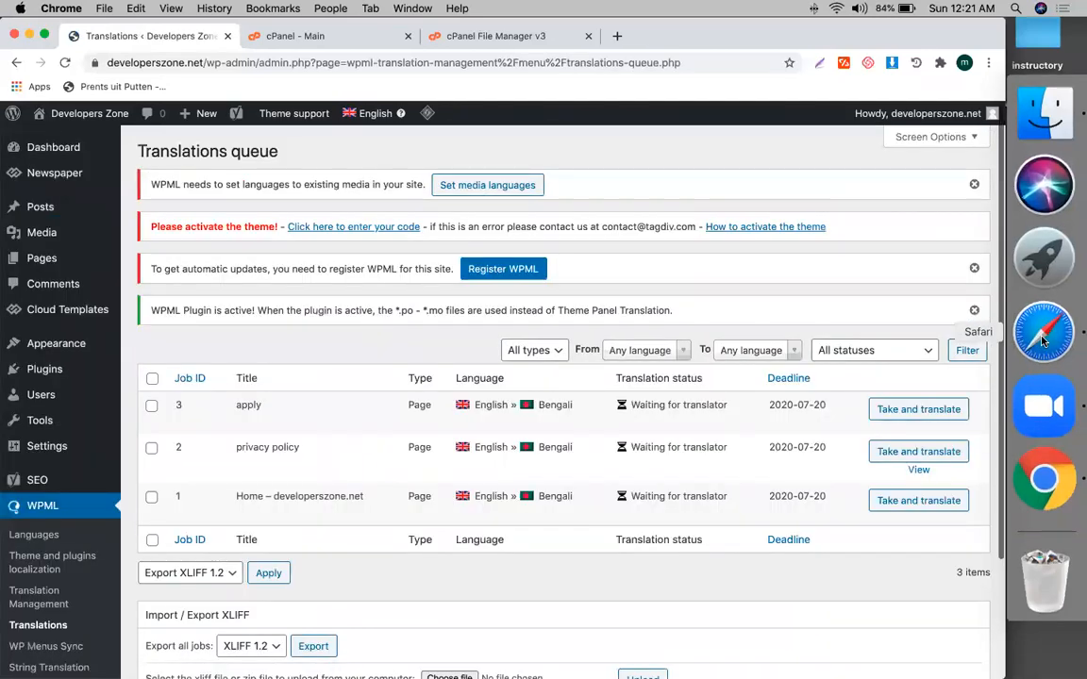
left_click(1043, 339)
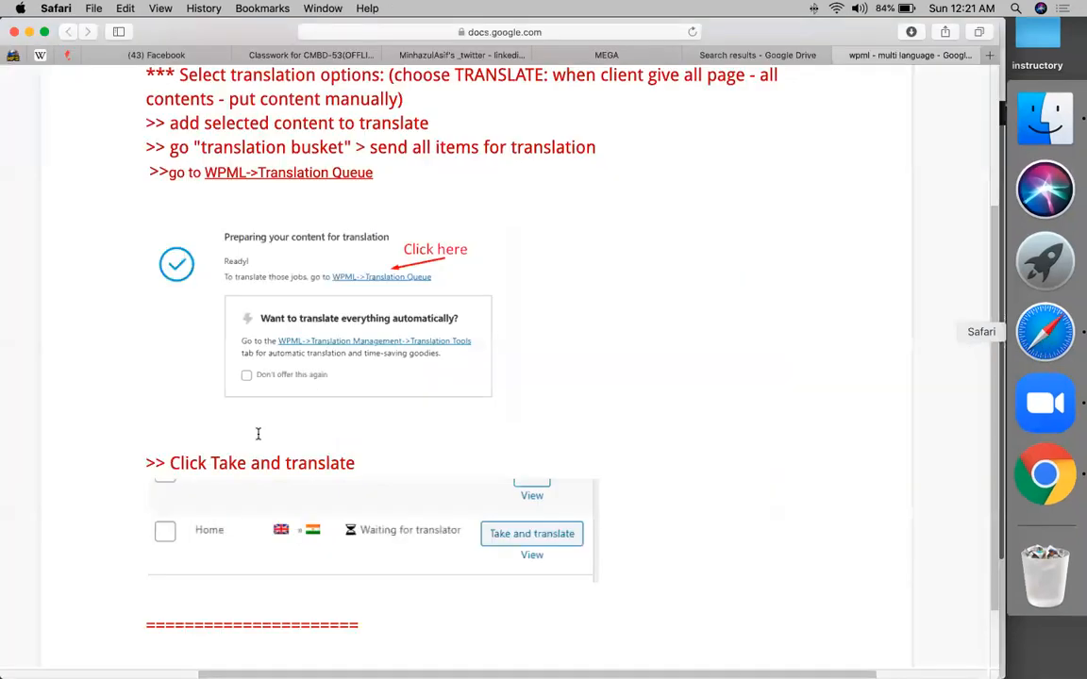
scroll(214, 349, "down", 3)
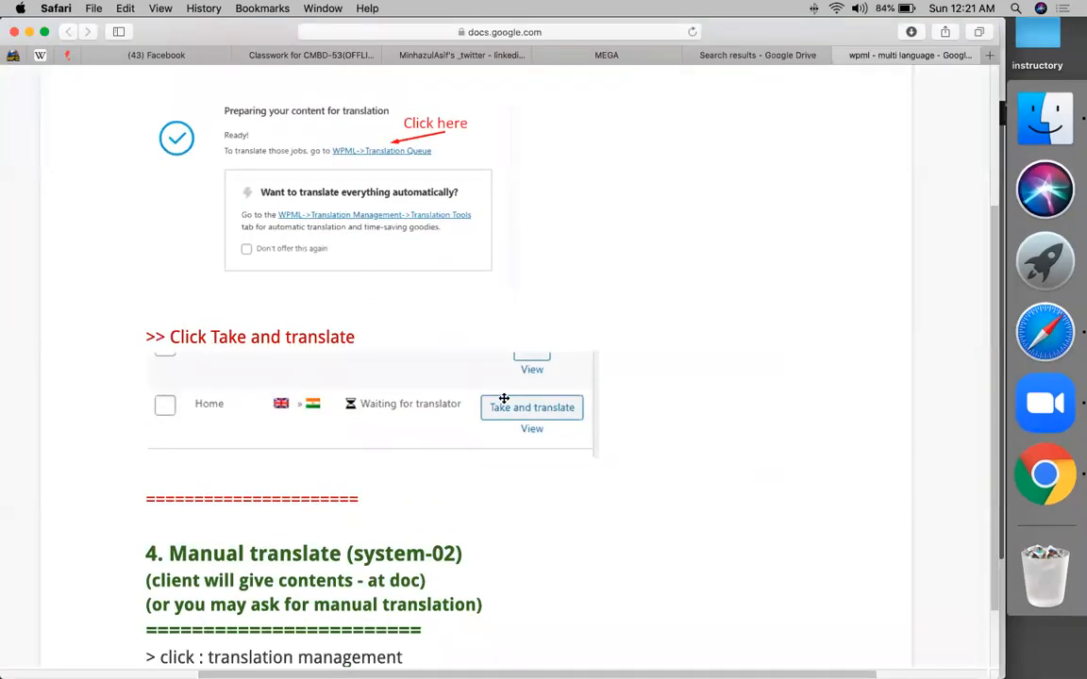
left_click(1065, 468)
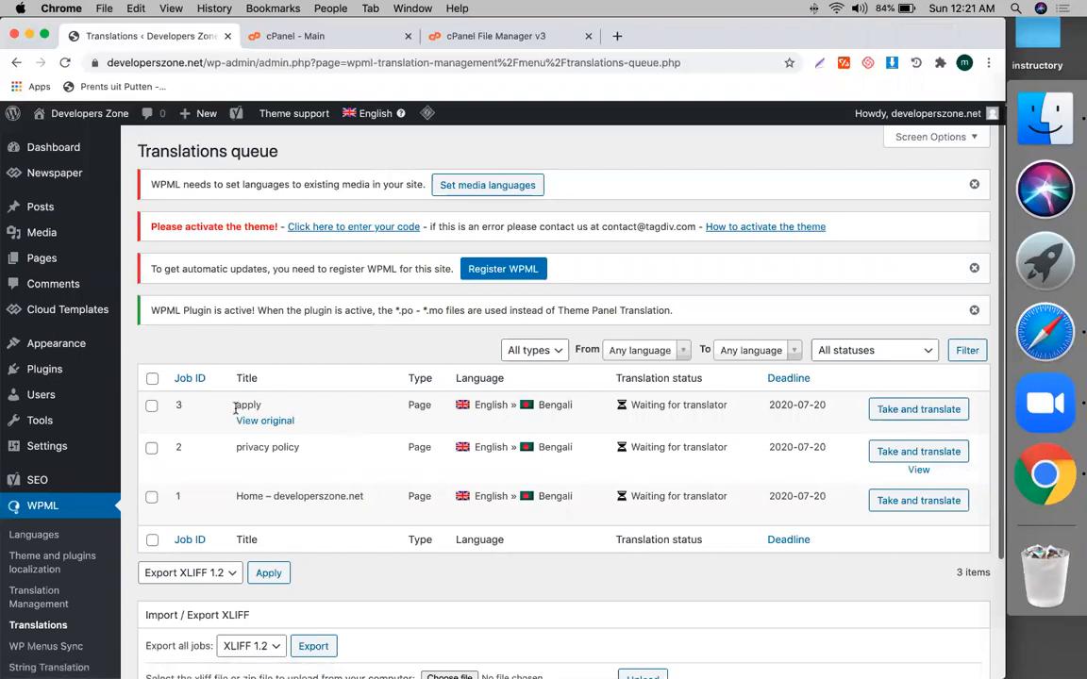
left_click(907, 456)
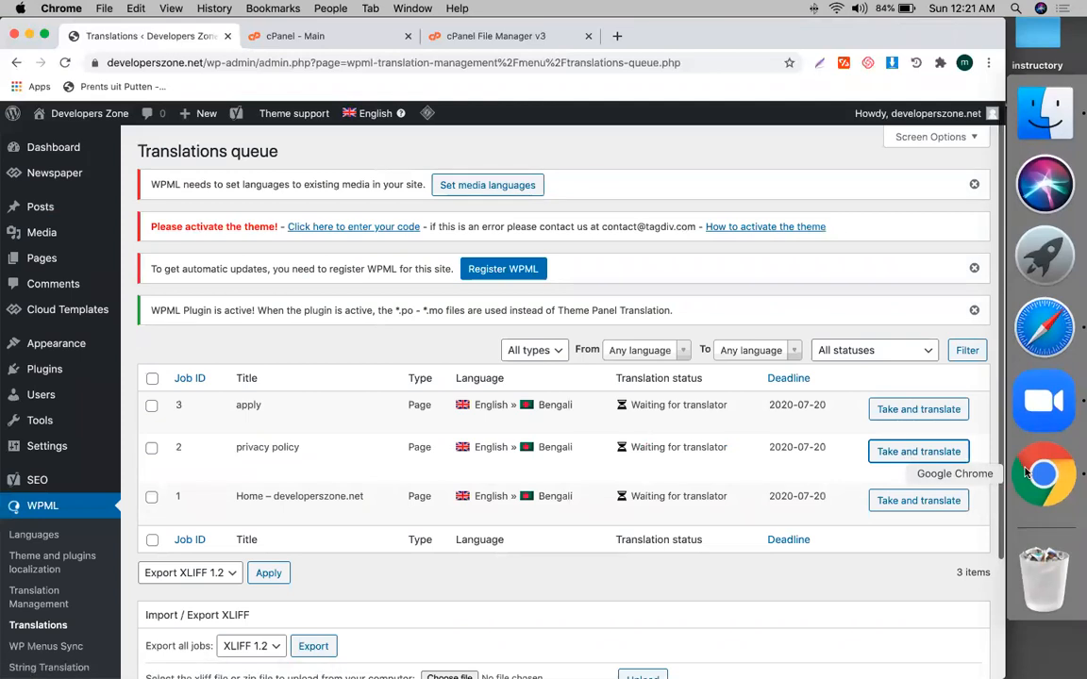
Switch to Safari and reread the "Translation (system-01)" instructions in the multi-language notes document
left_click(1044, 327)
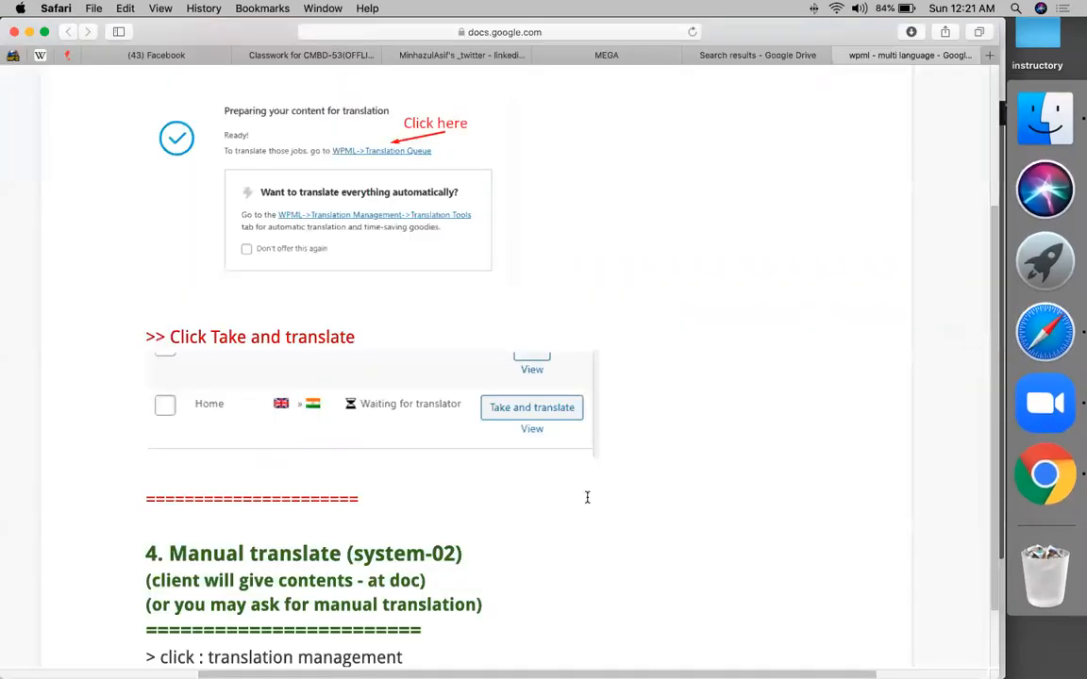
scroll(587, 497, "down", 2)
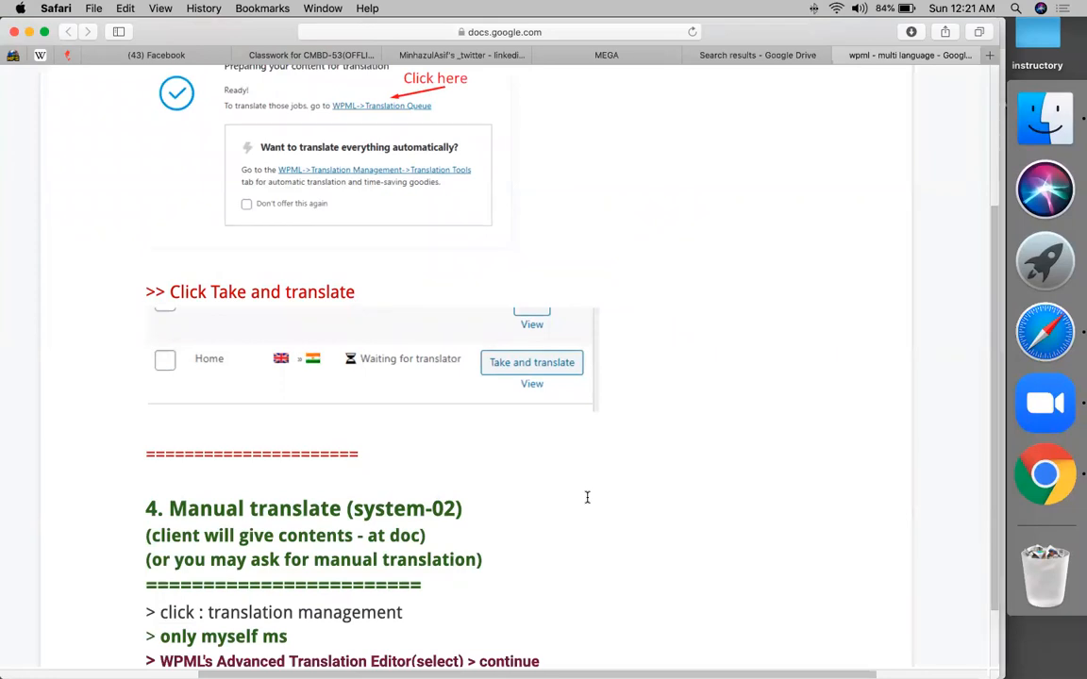
scroll(587, 497, "up", 10)
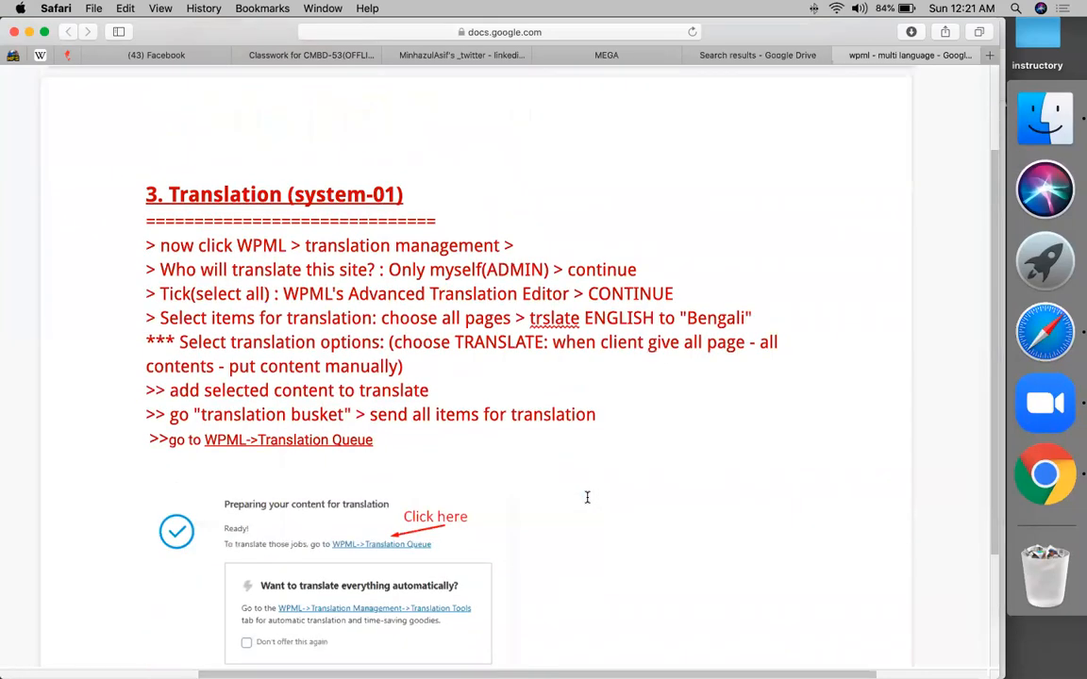
scroll(586, 497, "down", 3)
scroll(462, 384, "up", 2)
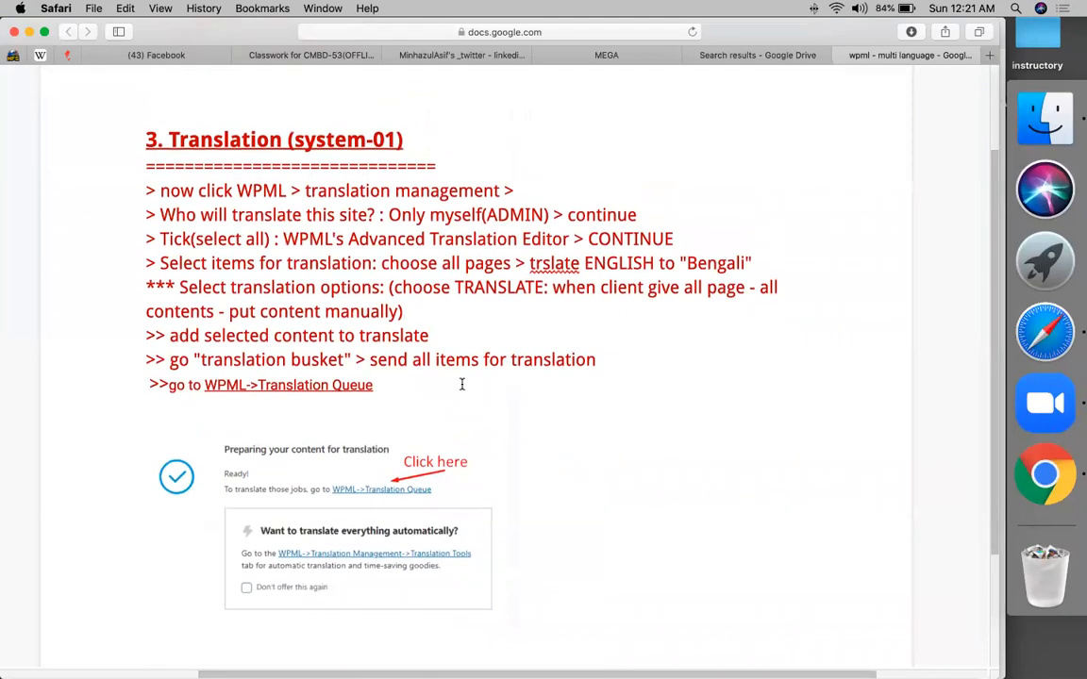
scroll(472, 391, "down", 6)
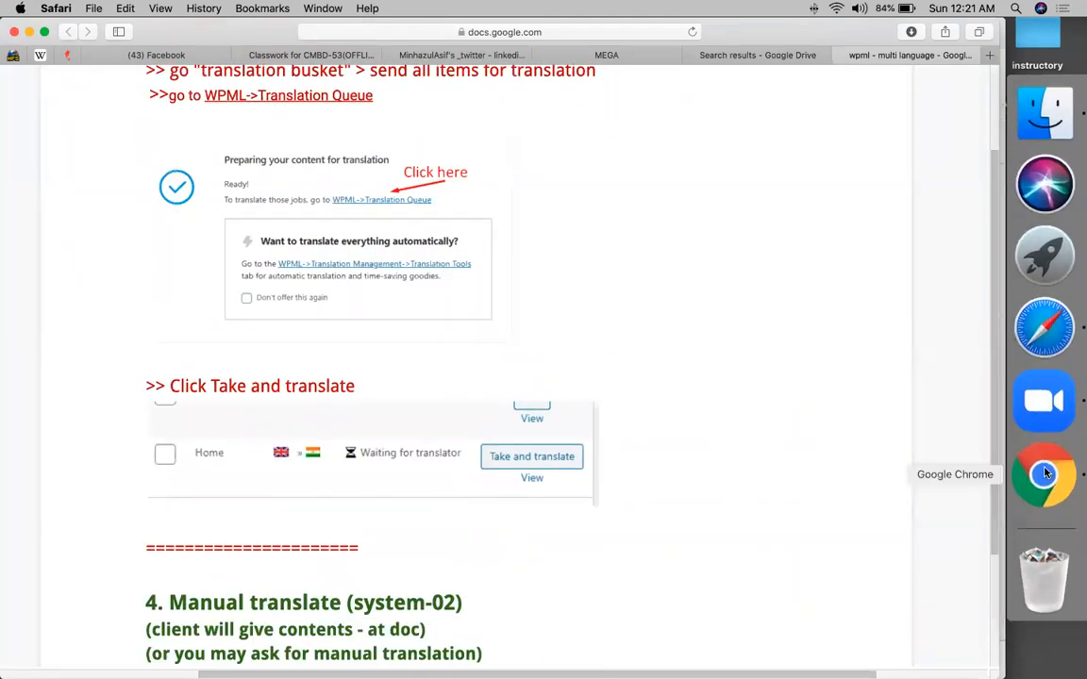
Switch to Chrome and look through the English source segments of the privacy policy in the Advanced Translation Editor
left_click(1043, 479)
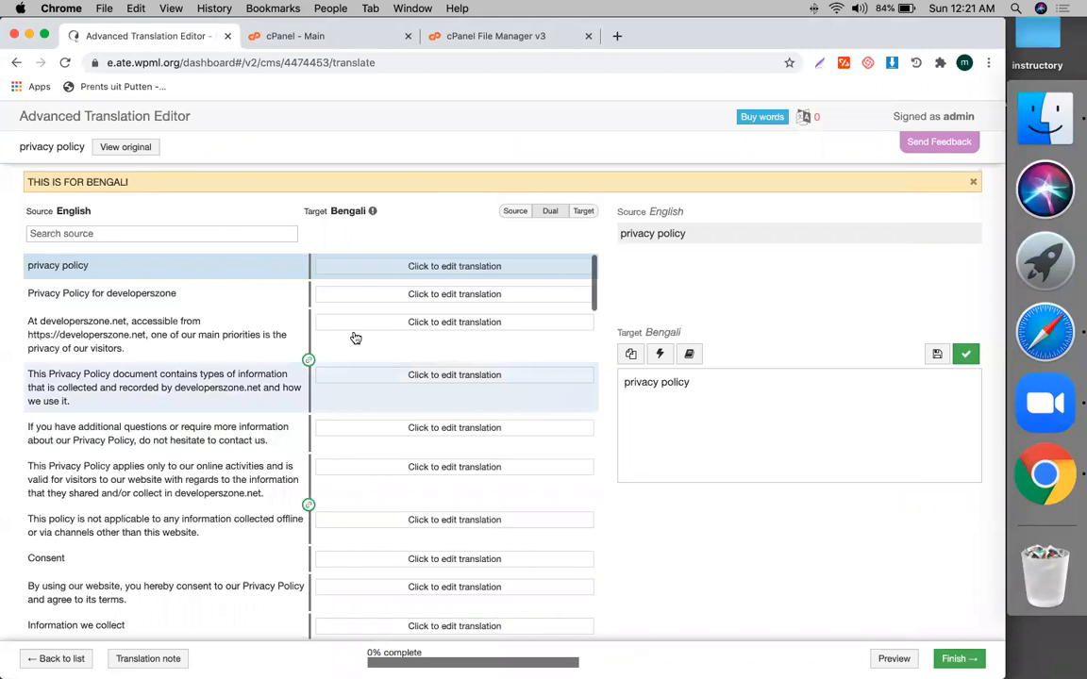
scroll(120, 377, "down", 10)
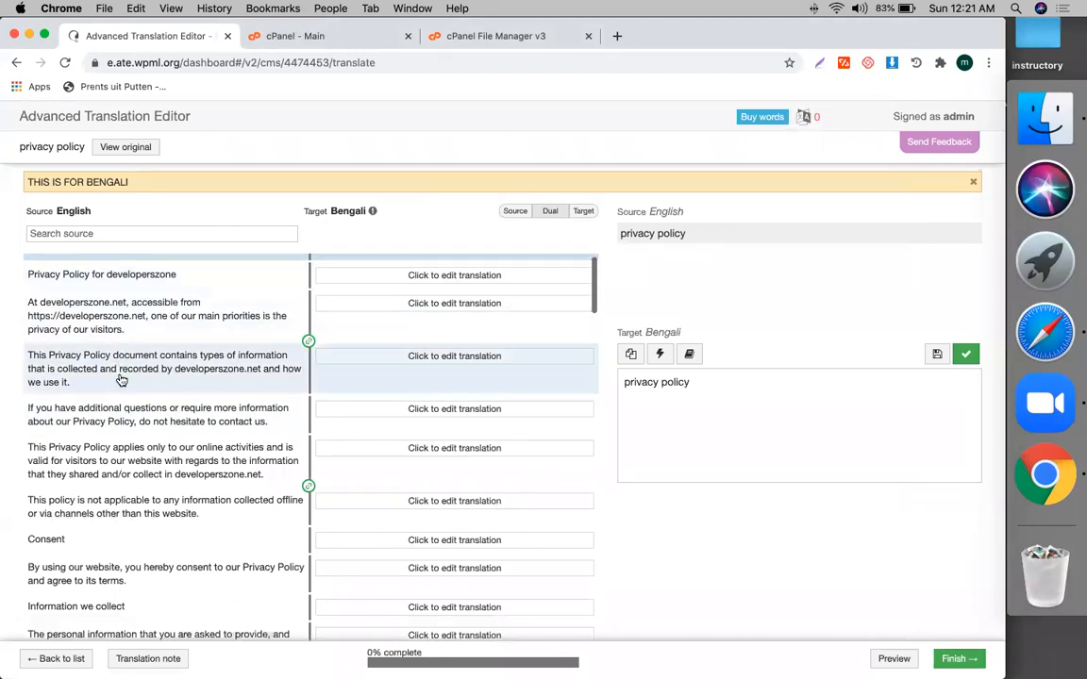
scroll(120, 380, "down", 10)
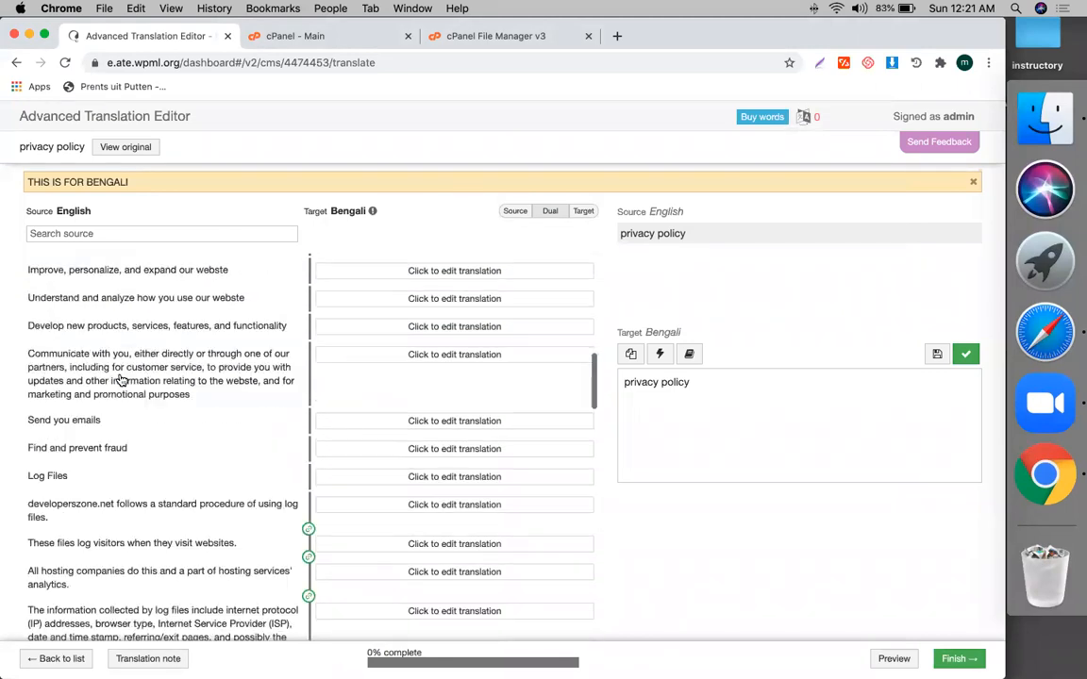
scroll(120, 380, "up", 14)
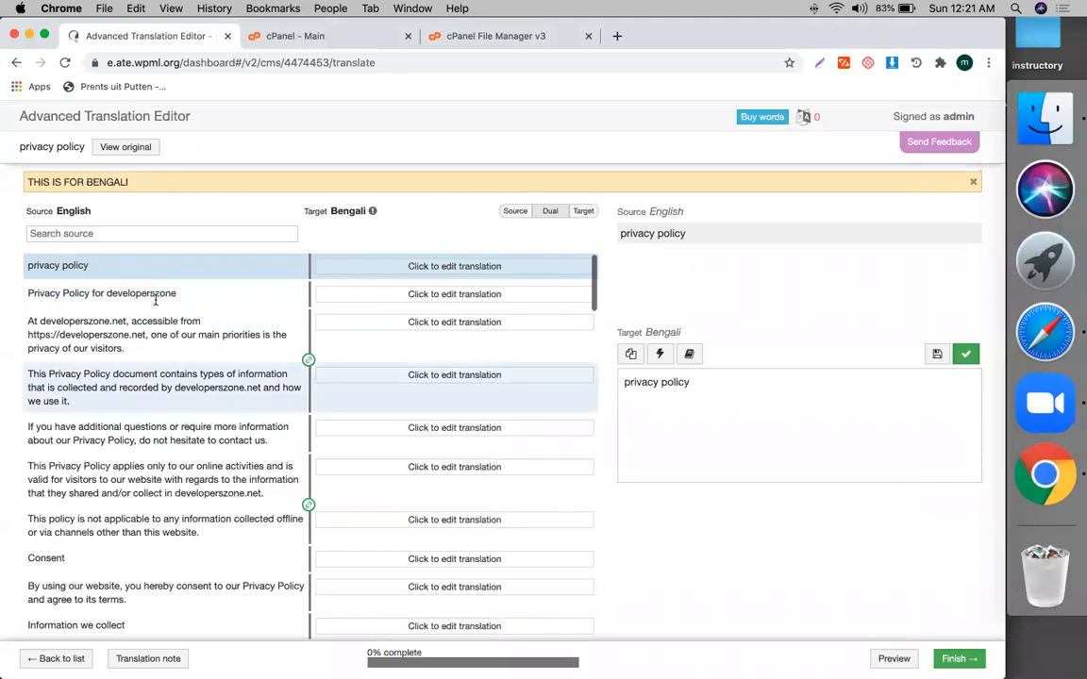
left_click(465, 36)
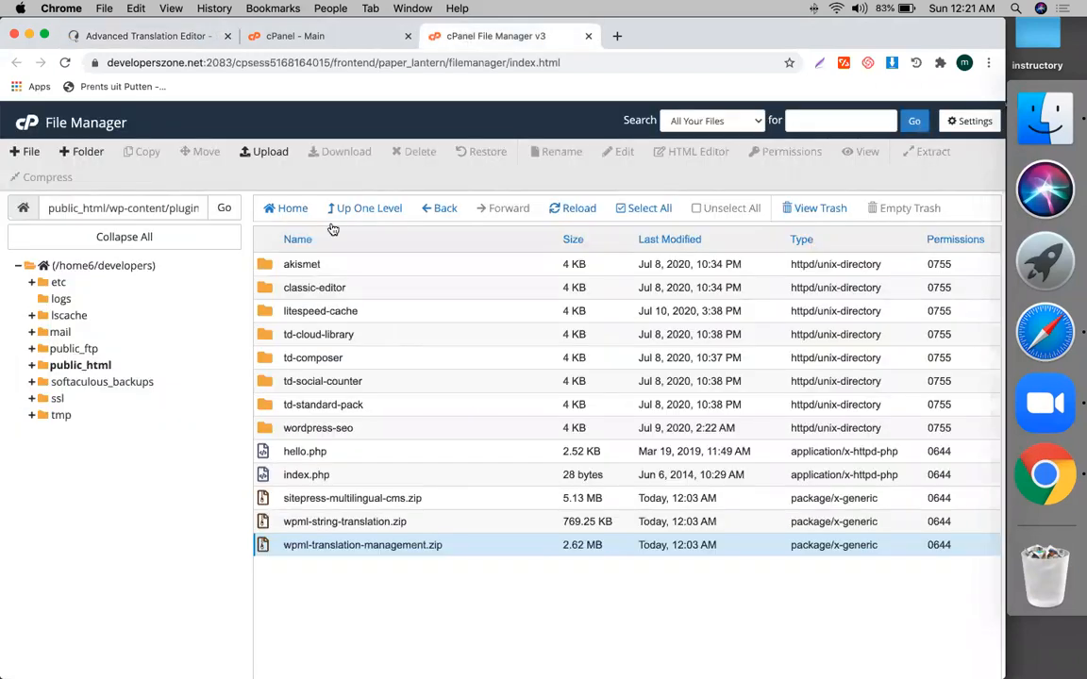
left_click(184, 36)
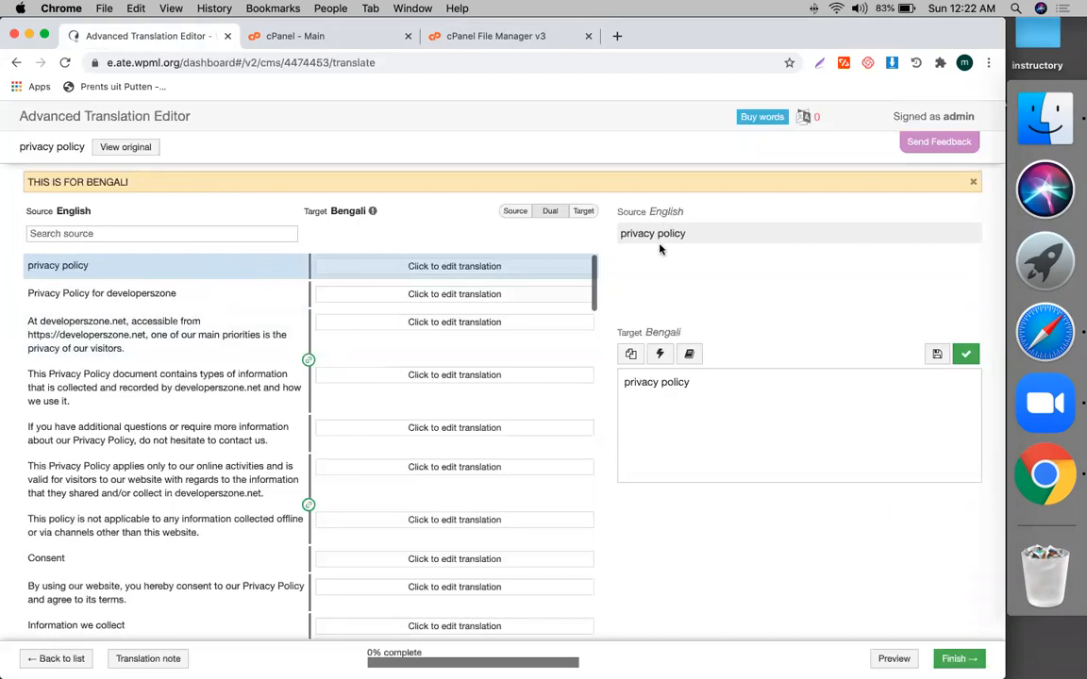
Copy the source text "privacy policy" and open translate.google.com in a new browser tab
left_click_drag(620, 234, 687, 234)
key("cmd+c")
left_click(618, 36)
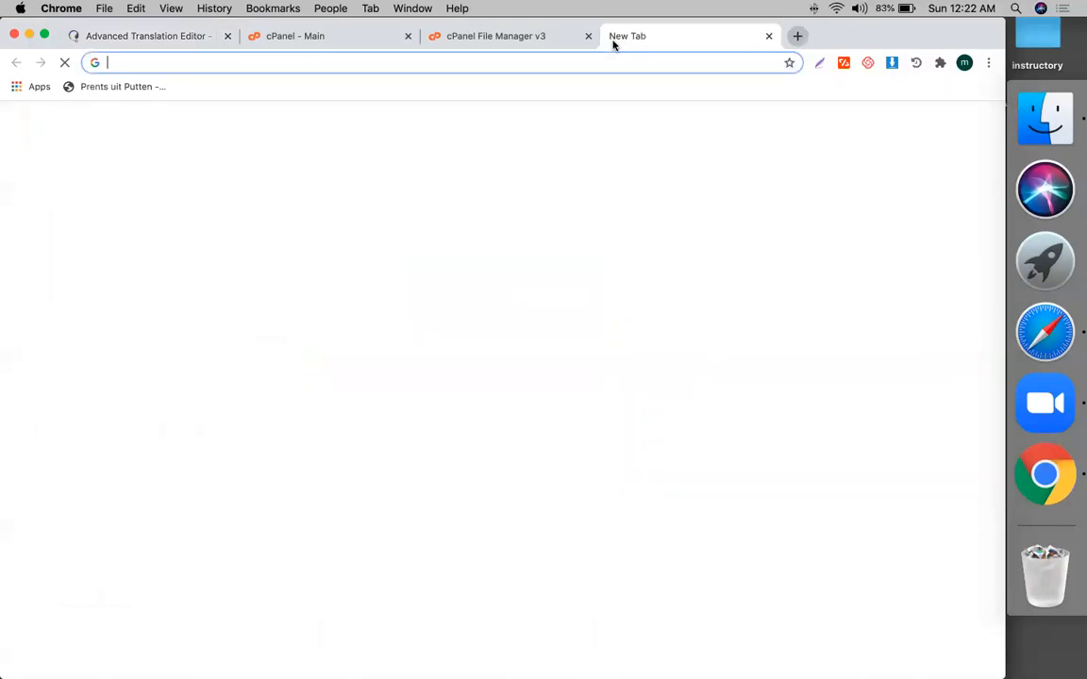
type("TRANS")
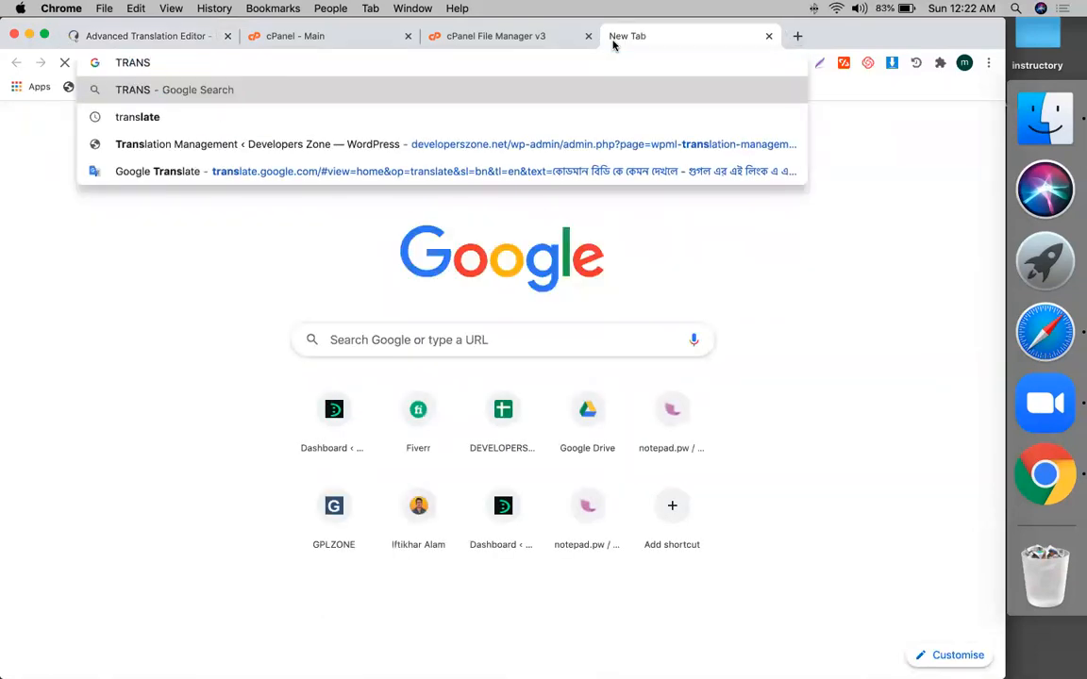
type("LATE.GO")
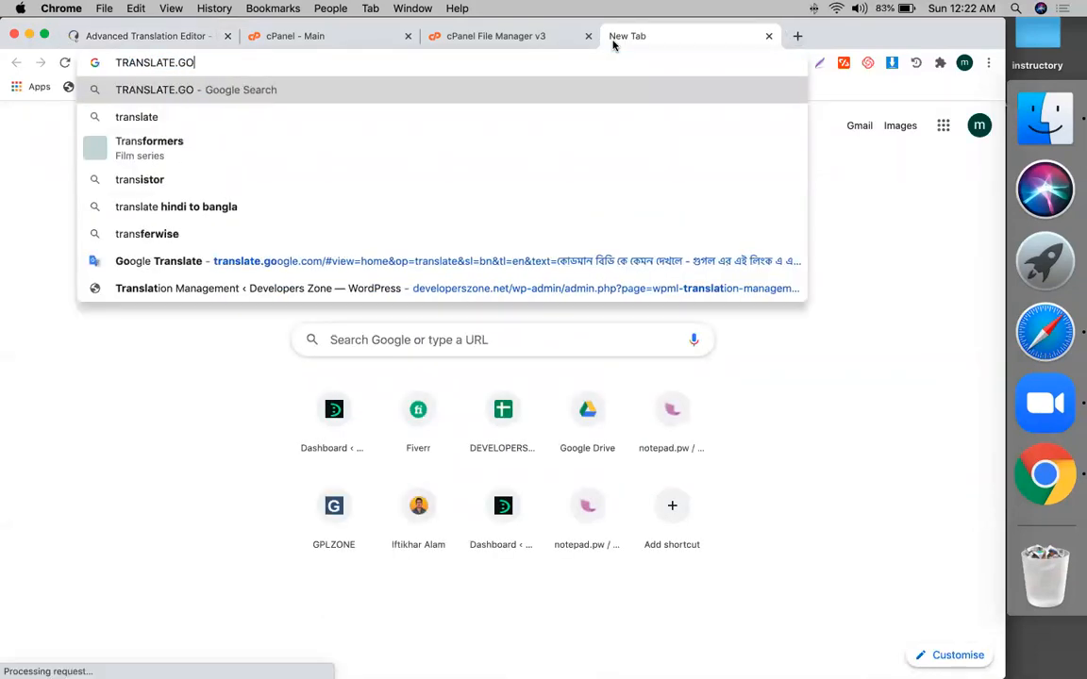
type("OGLE.COM")
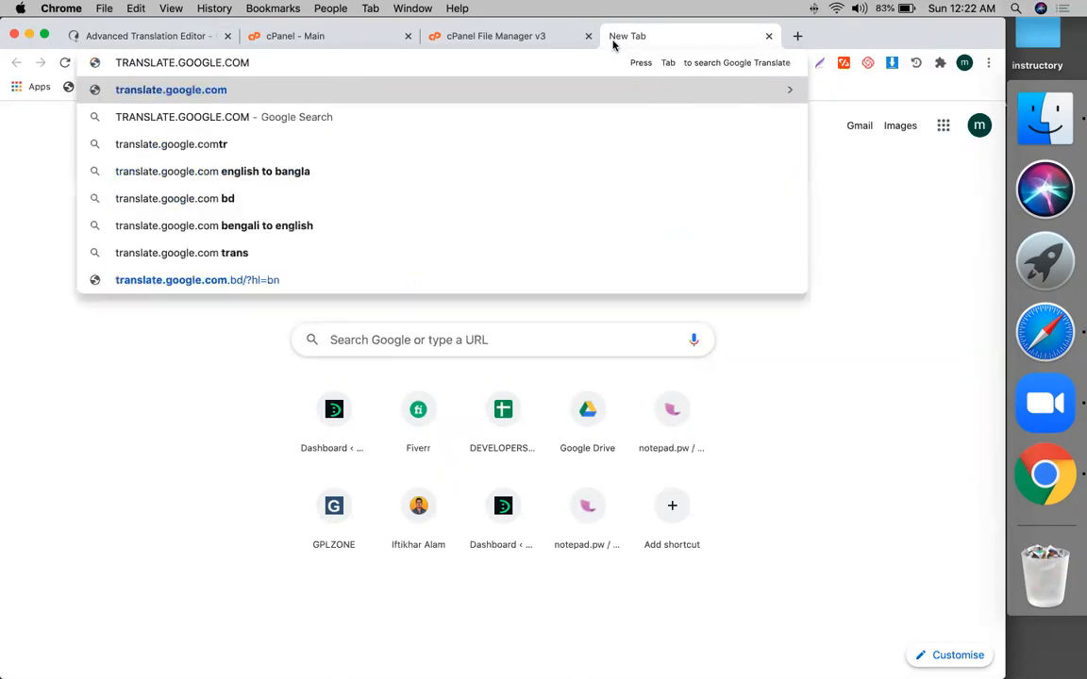
key("Return")
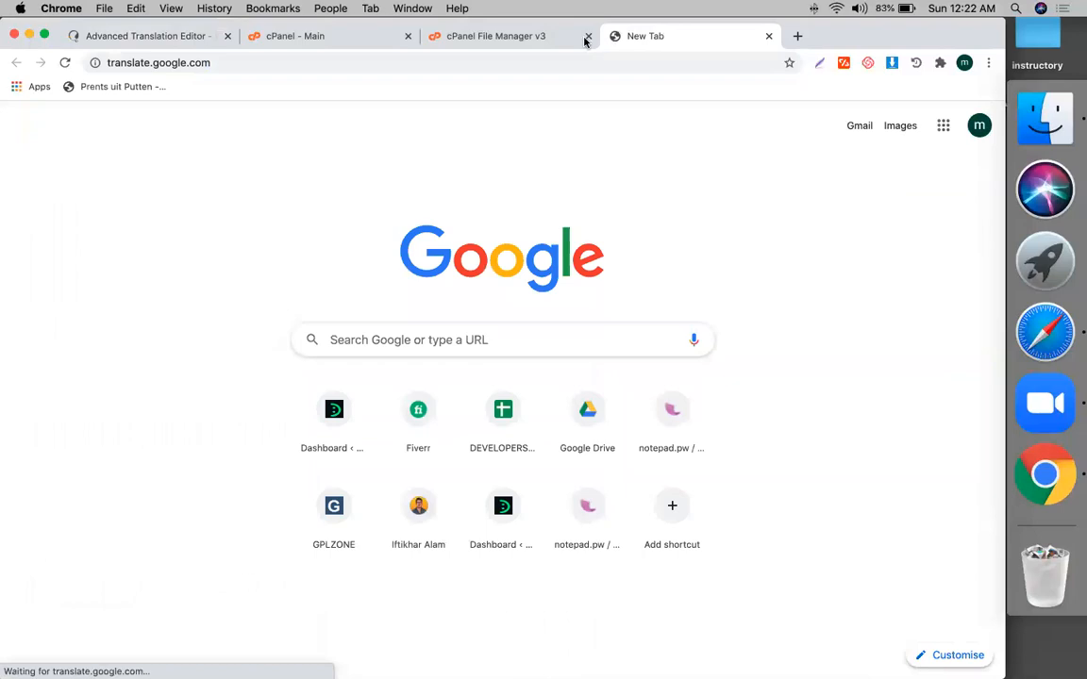
Translate the copied "privacy policy" from English to Bengali in Google Translate and copy the result
left_click(203, 38)
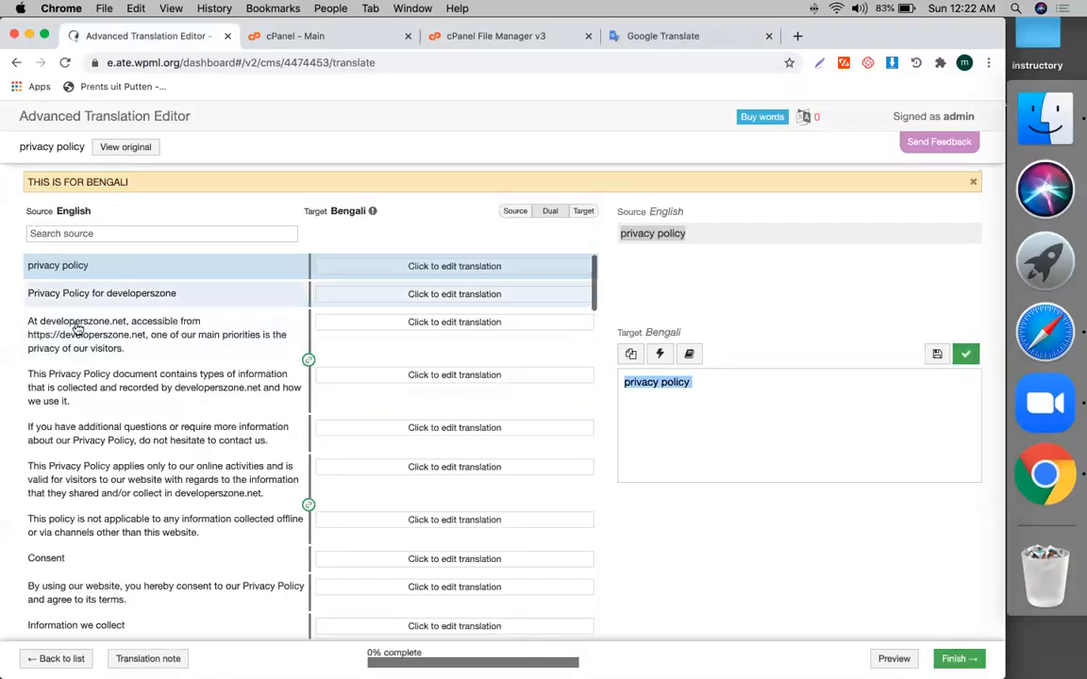
left_click(690, 38)
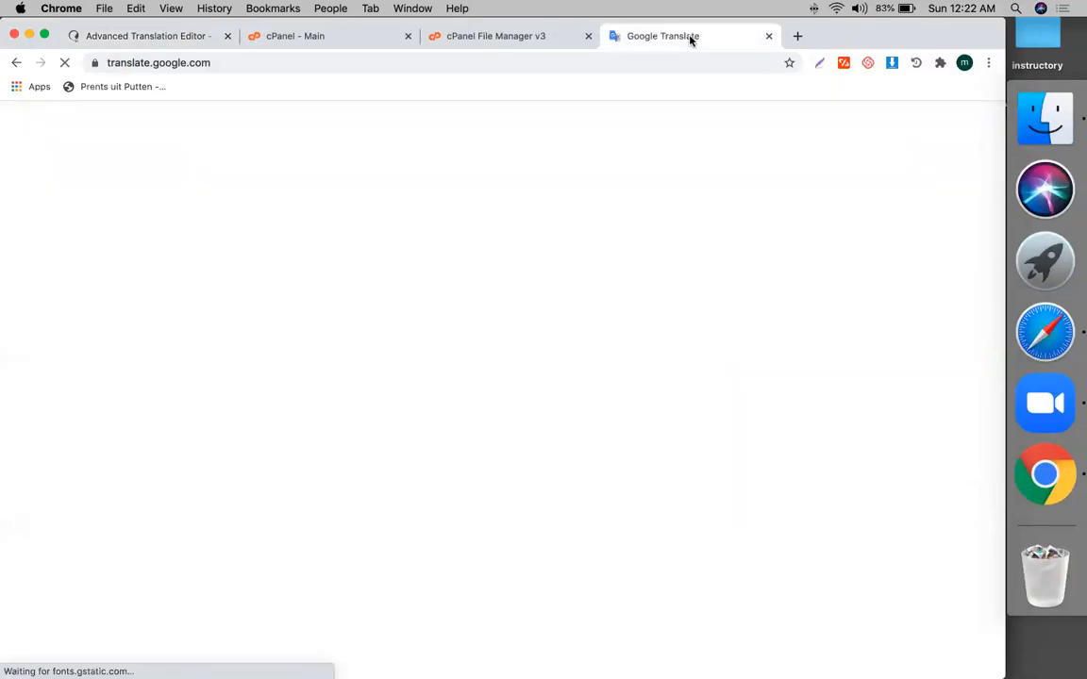
left_click(184, 36)
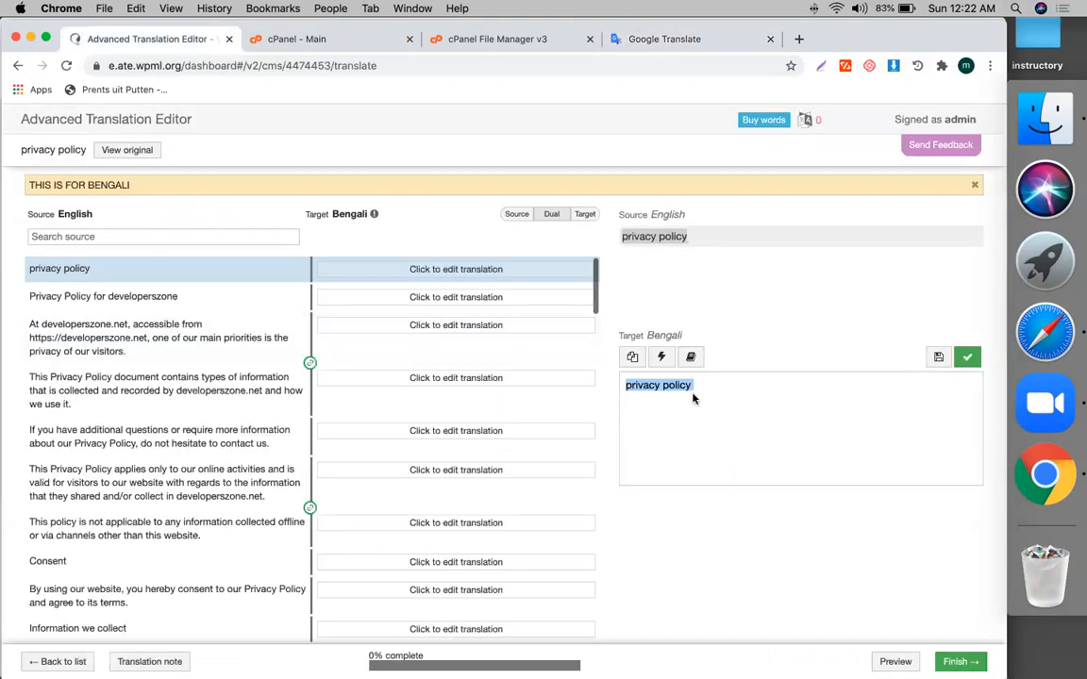
left_click(681, 39)
left_click(269, 233)
key("cmd+v")
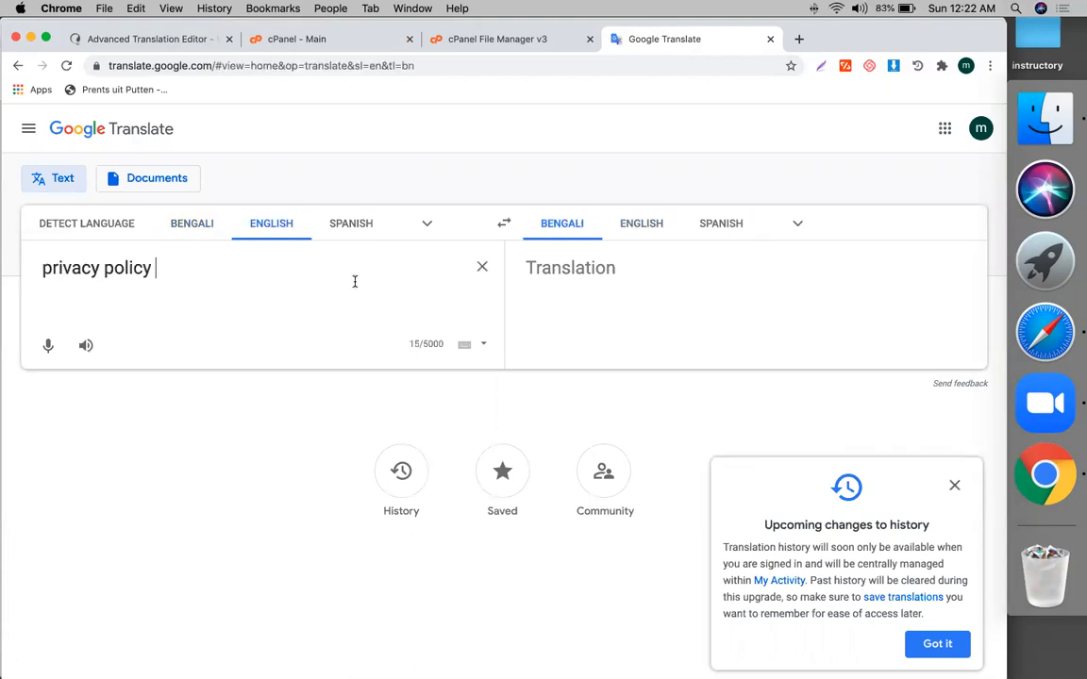
triple_click(608, 267)
key("super+c")
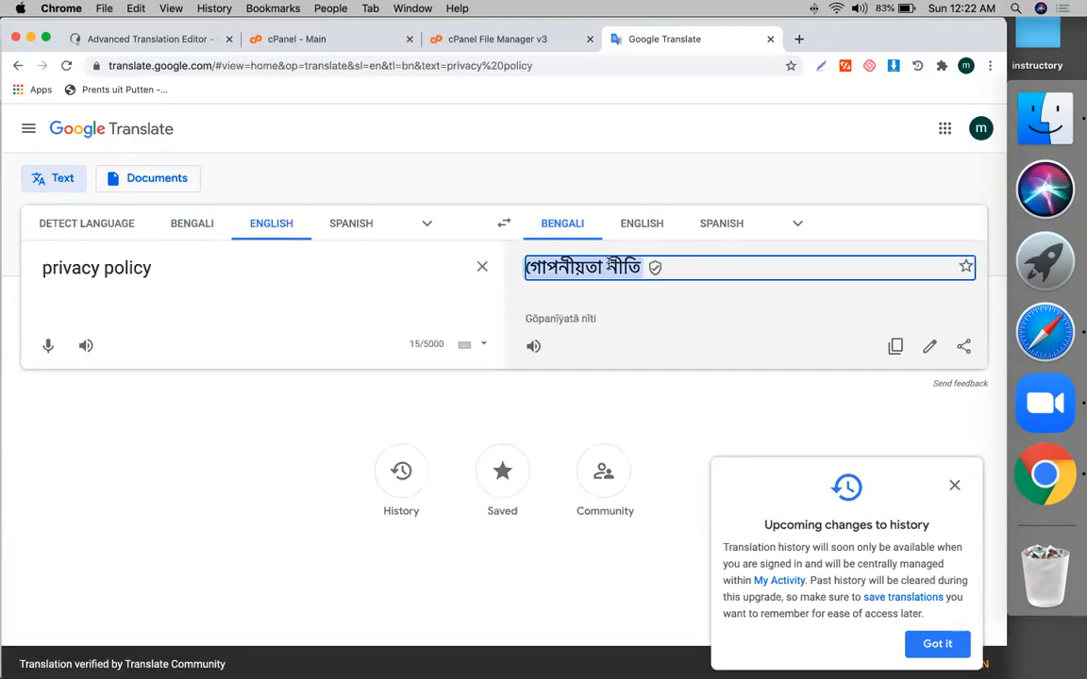
Enter "গোপনীয়তা নীতি" as the Bengali translation of the "privacy policy" segment and mark it complete
left_click(161, 39)
key("super+v")
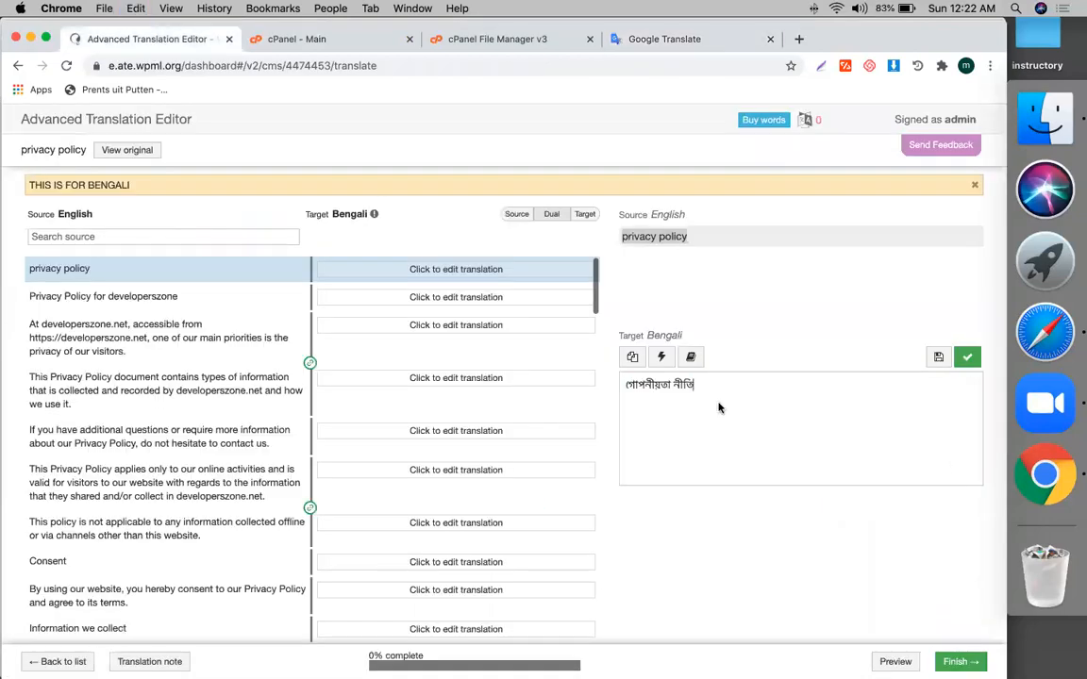
left_click(966, 356)
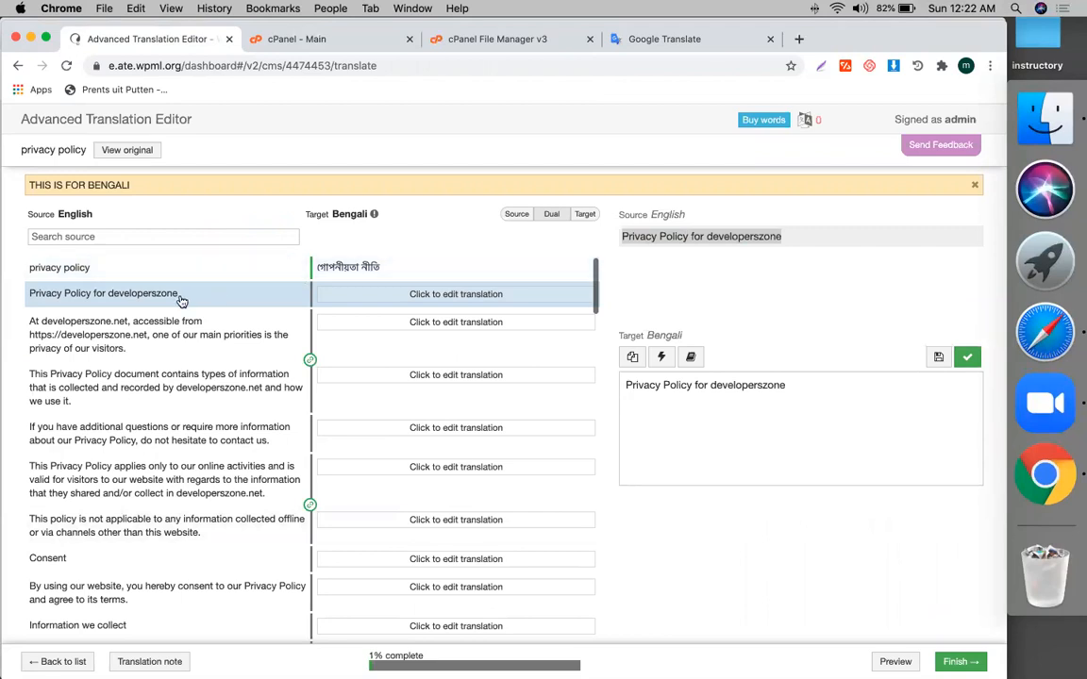
Translate the segment "Privacy Policy for developerszone" into Bengali with Google Translate and copy the result
triple_click(725, 388)
key("super+c")
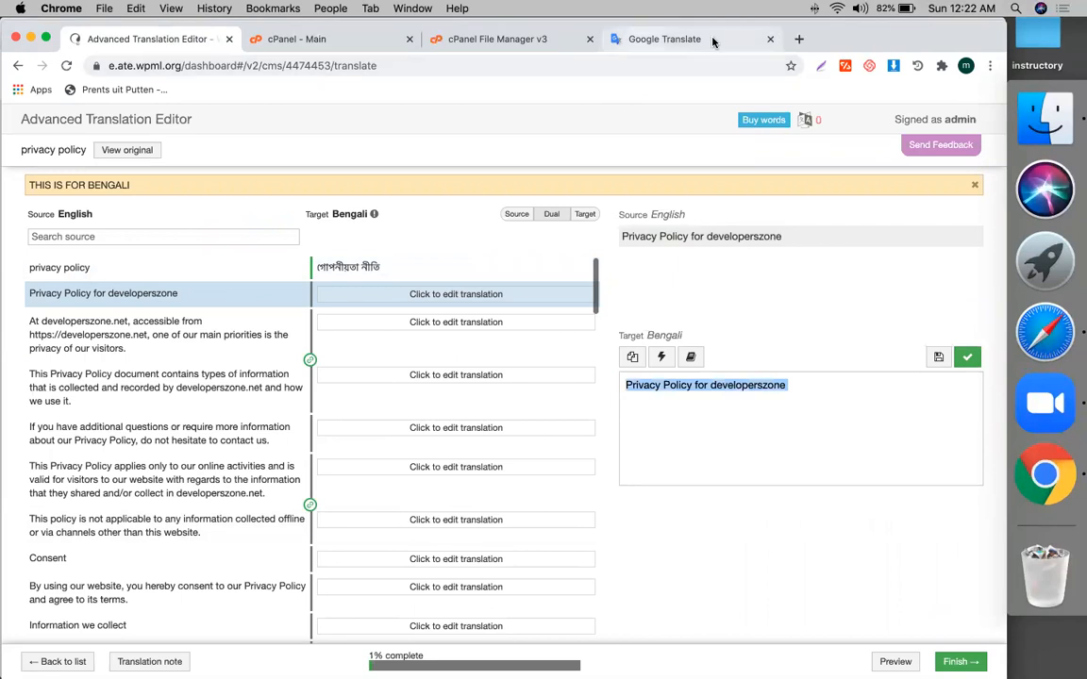
left_click(640, 34)
left_click(250, 281)
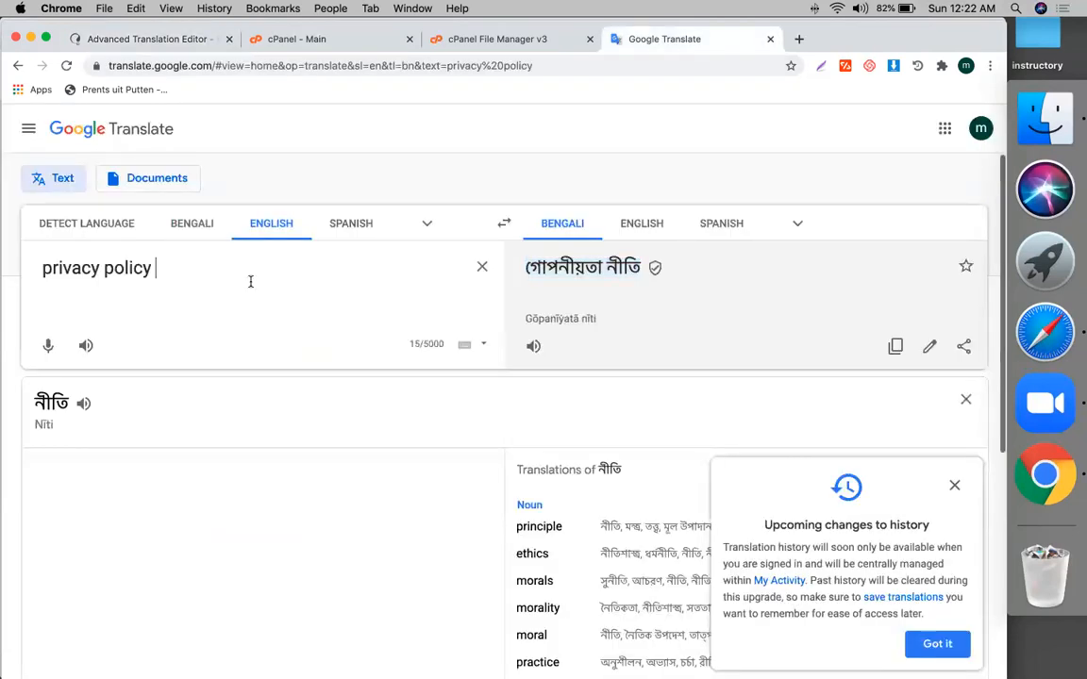
key("super+a")
key("super+v")
triple_click(589, 267)
key("super+c")
Enter "বিকাশকারীদের জন্য গোপনীয়তা নীতি" as the Bengali translation of "Privacy Policy for developerszone" and mark it complete
left_click(173, 41)
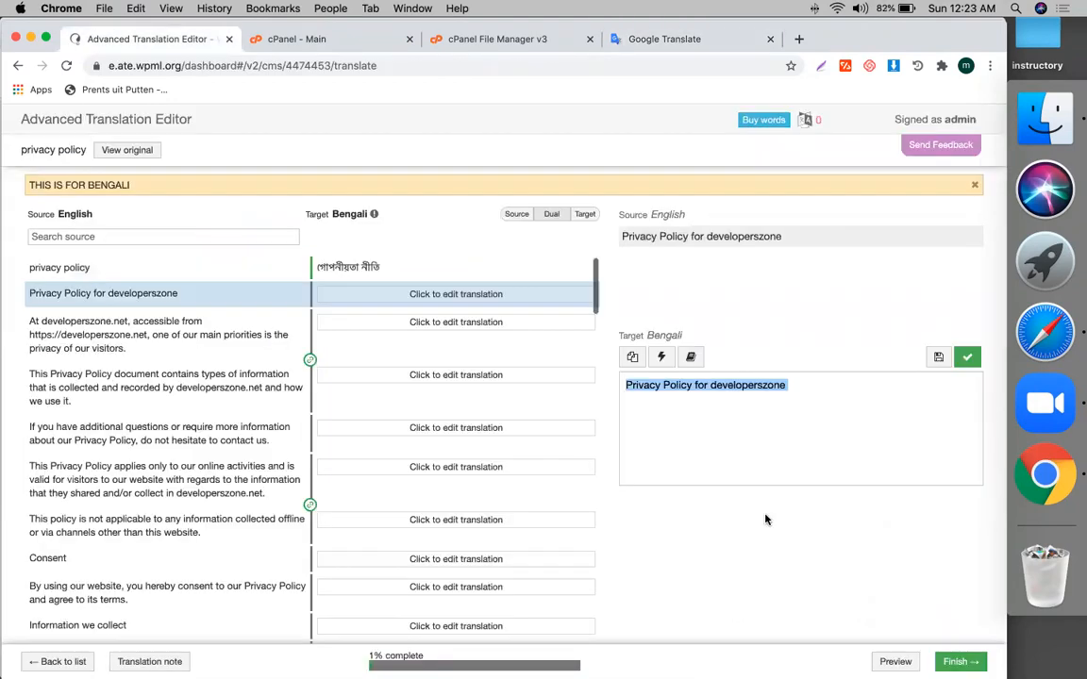
key("super+v")
left_click(967, 357)
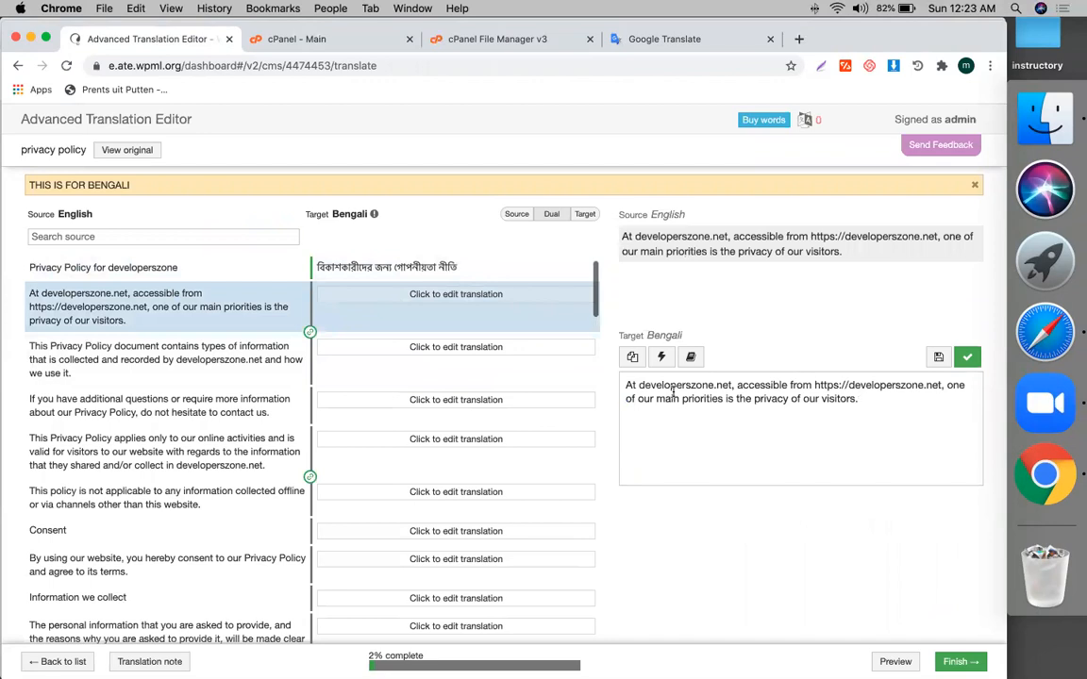
key("super+a")
key("super+c")
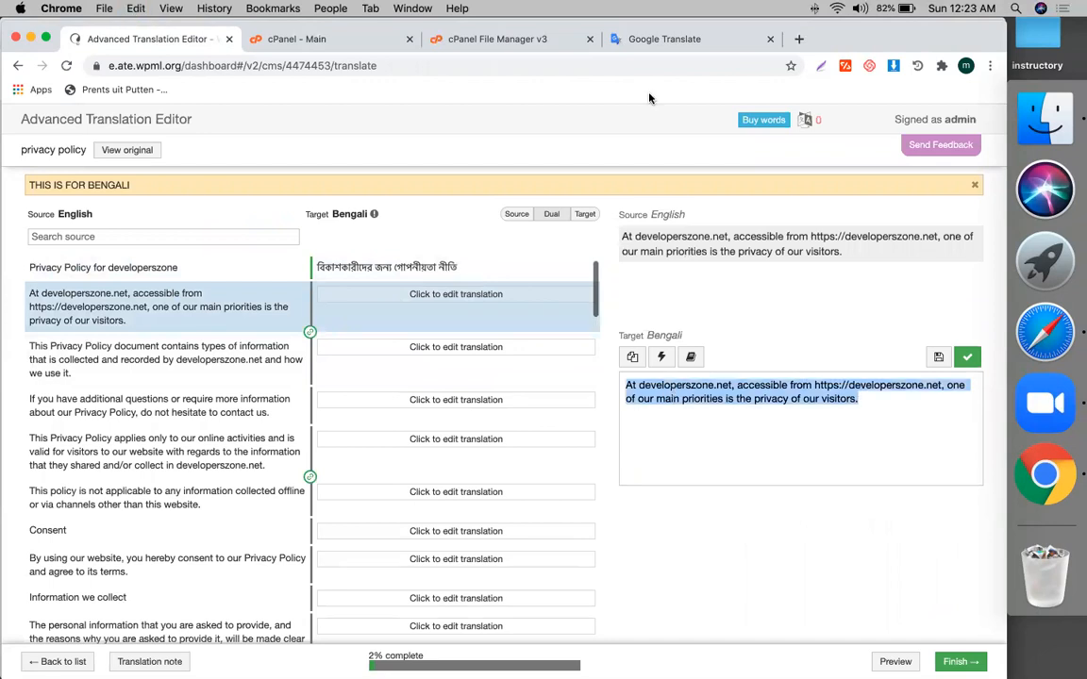
left_click(655, 42)
key("super+a")
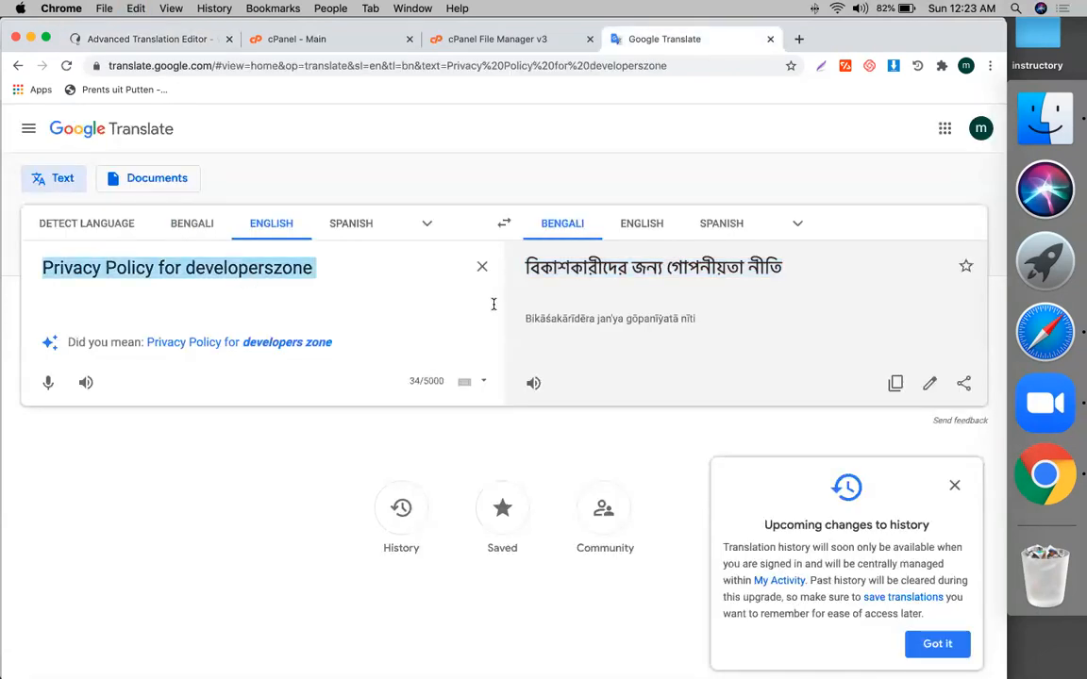
left_click(418, 283)
key("super+a")
key("super+v")
triple_click(696, 266)
key("super+c")
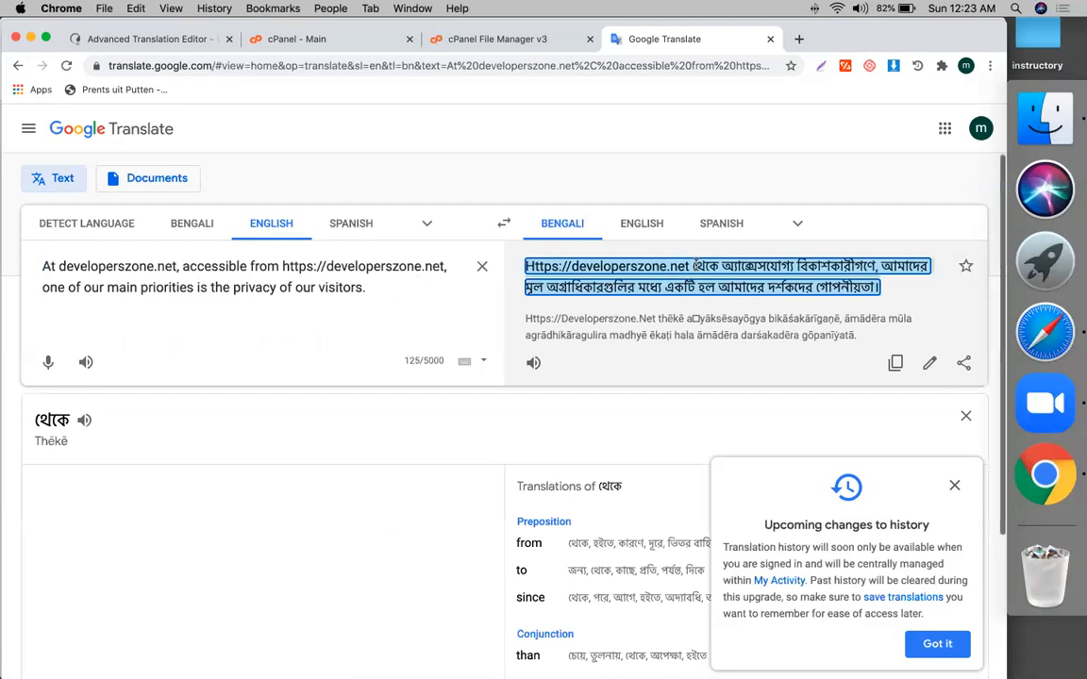
Enter the copied Bengali translation for the segment starting "At developerszone.net" in the Advanced Translation Editor and mark it complete
left_click(162, 38)
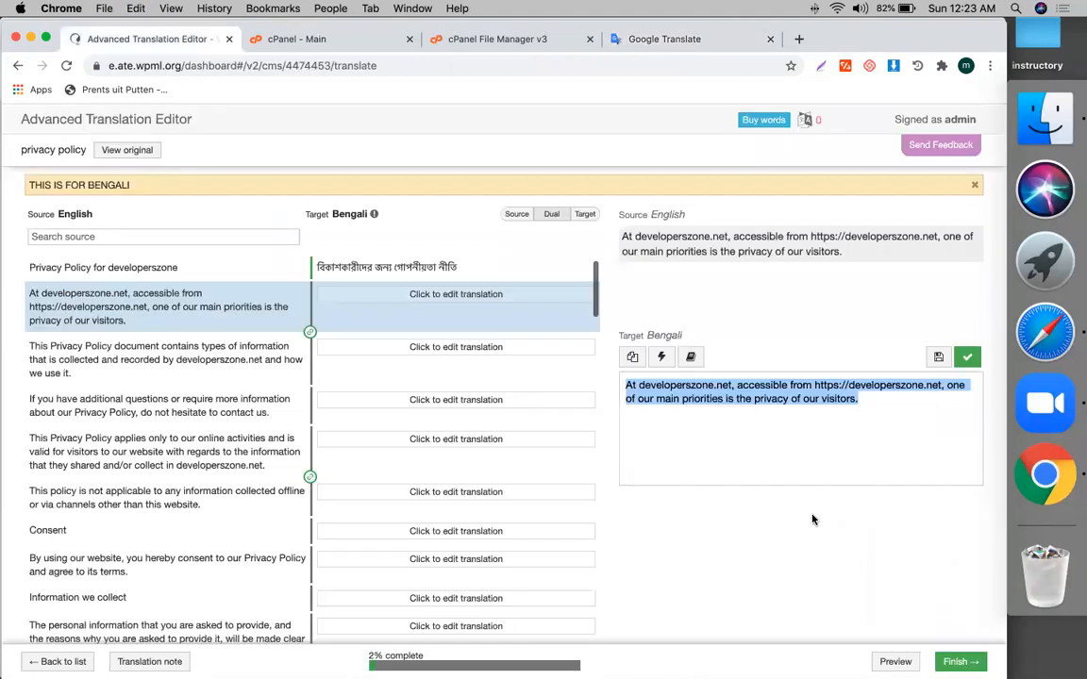
key("super+v")
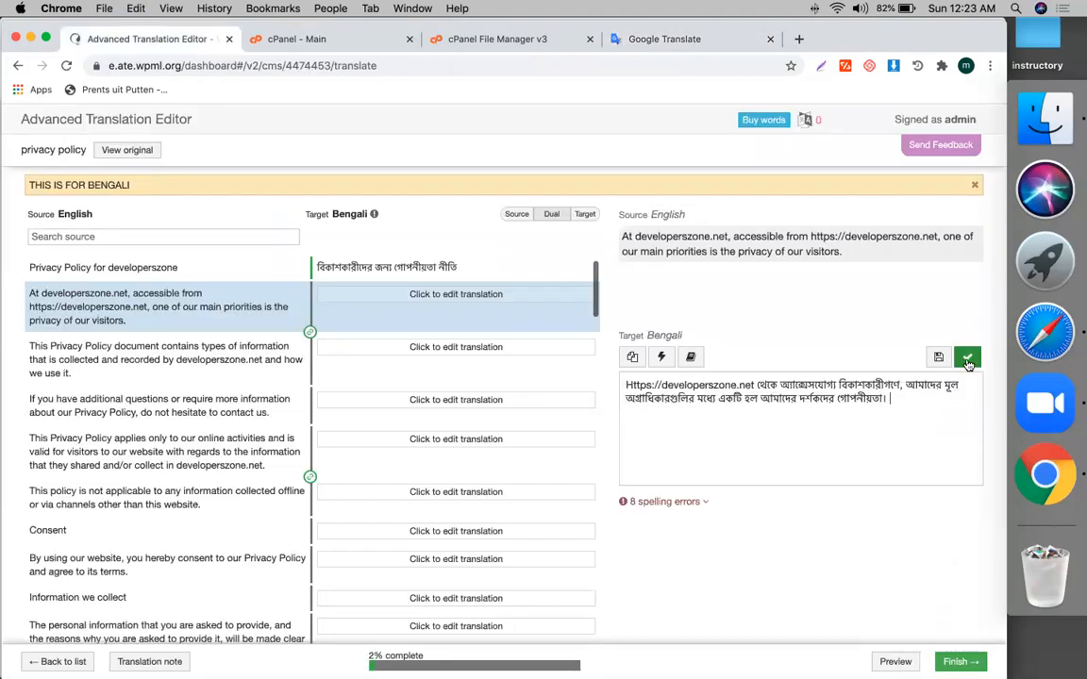
left_click(967, 356)
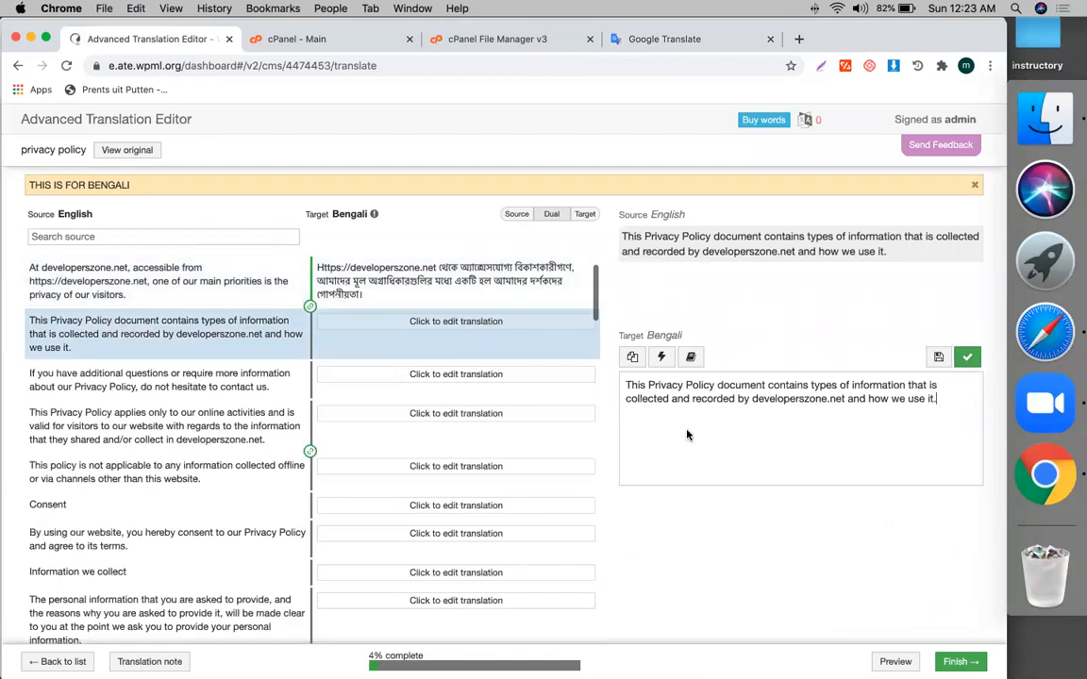
Translate the segment "This Privacy Policy document contains types of information…" into Bengali with Google Translate and copy the result
key("super+a")
key("super+c")
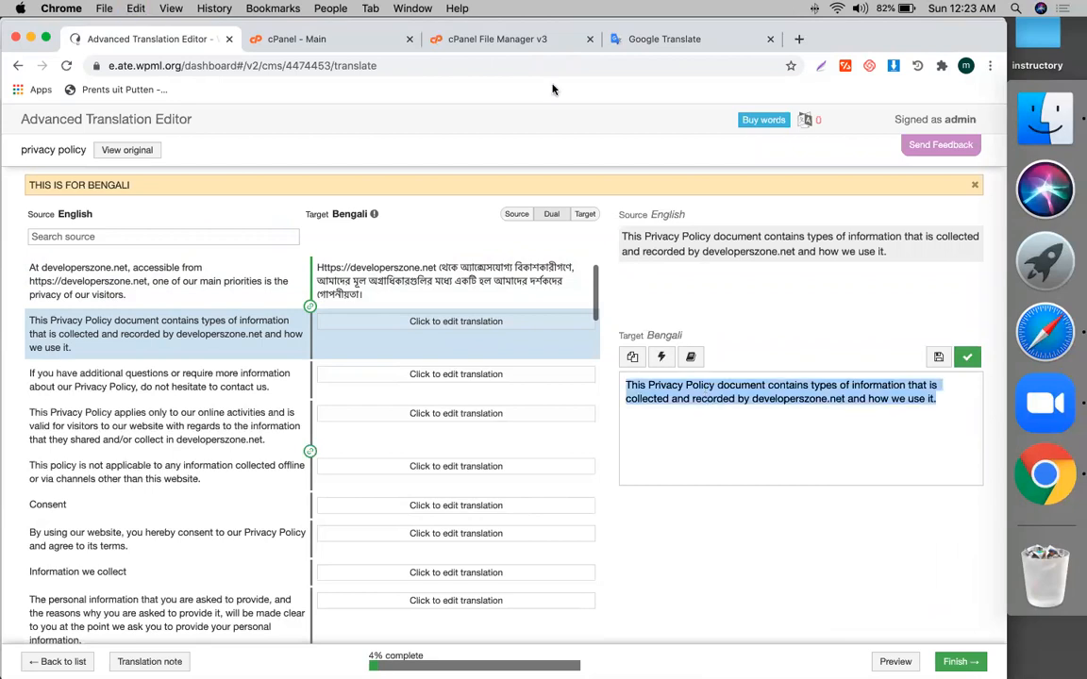
left_click(696, 38)
left_click(168, 283)
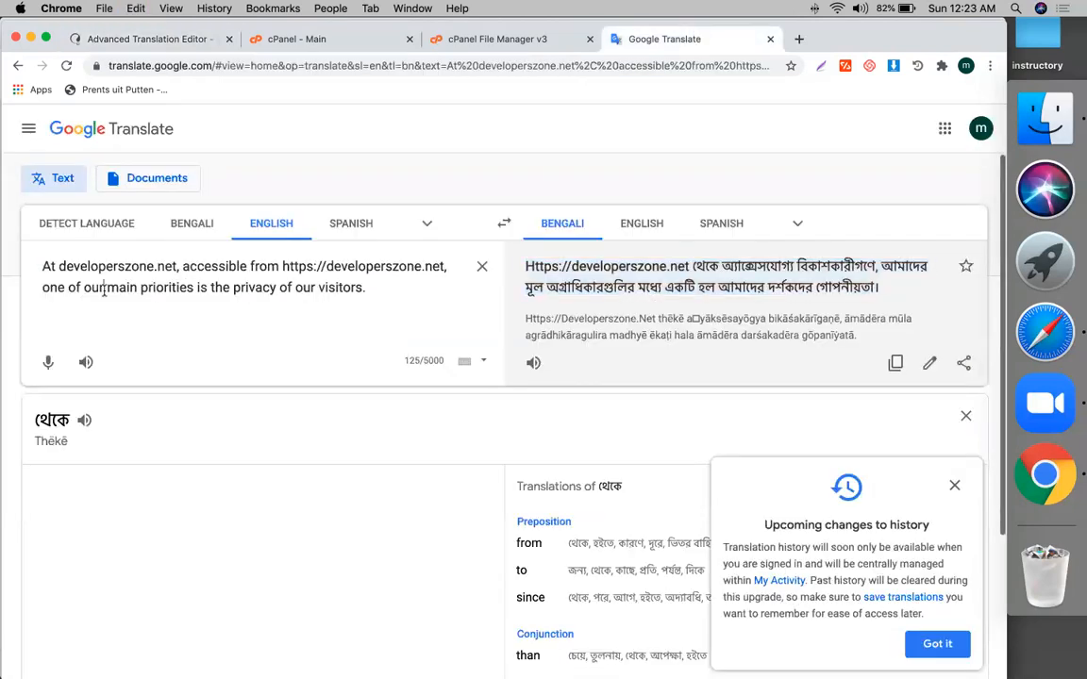
key("super+a")
key("super+v")
key("super+a")
left_click(592, 277)
key("super+a")
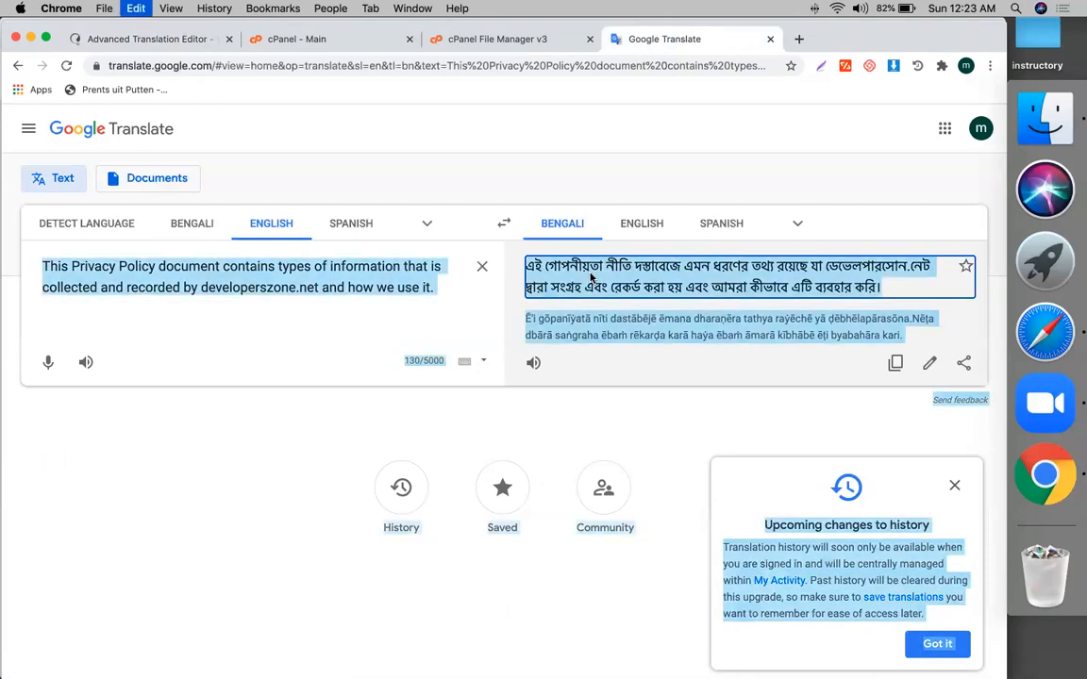
left_click(594, 276)
triple_click(606, 276)
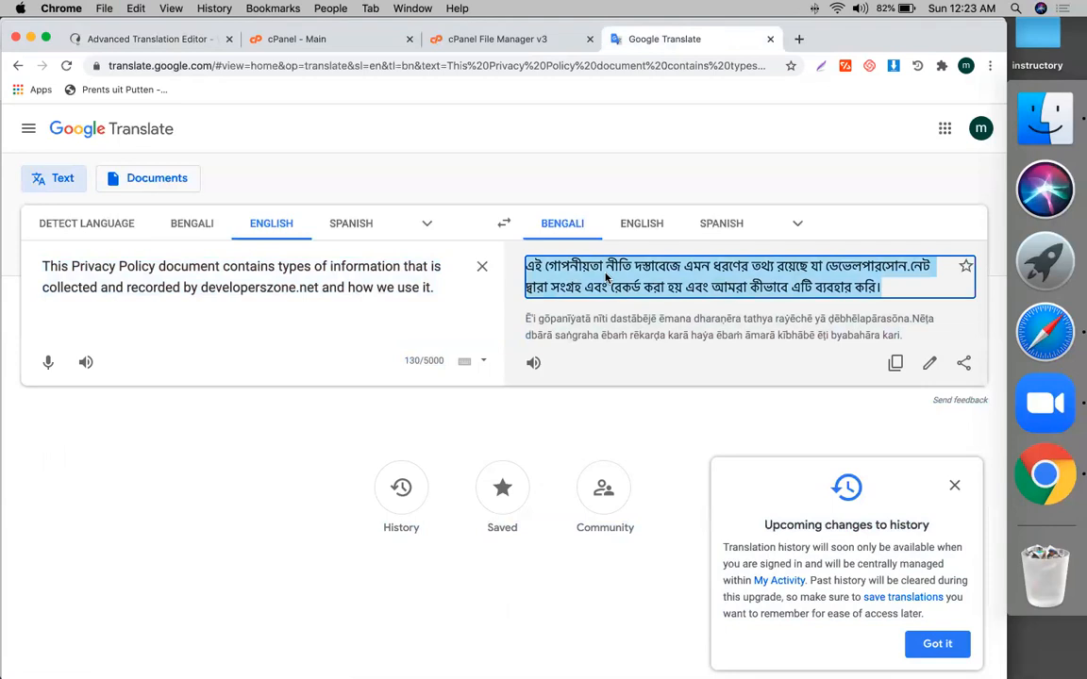
Enter the copied Bengali translation for the segment starting "This Privacy Policy document contains" and mark it complete
left_click(101, 39)
key("super+v")
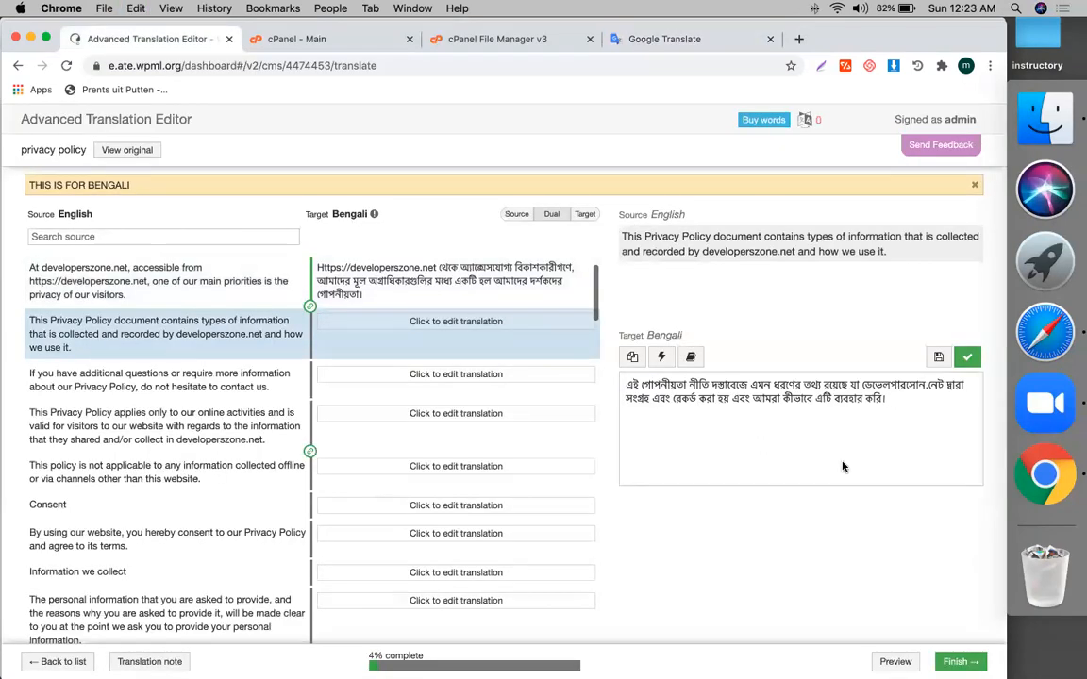
left_click(958, 661)
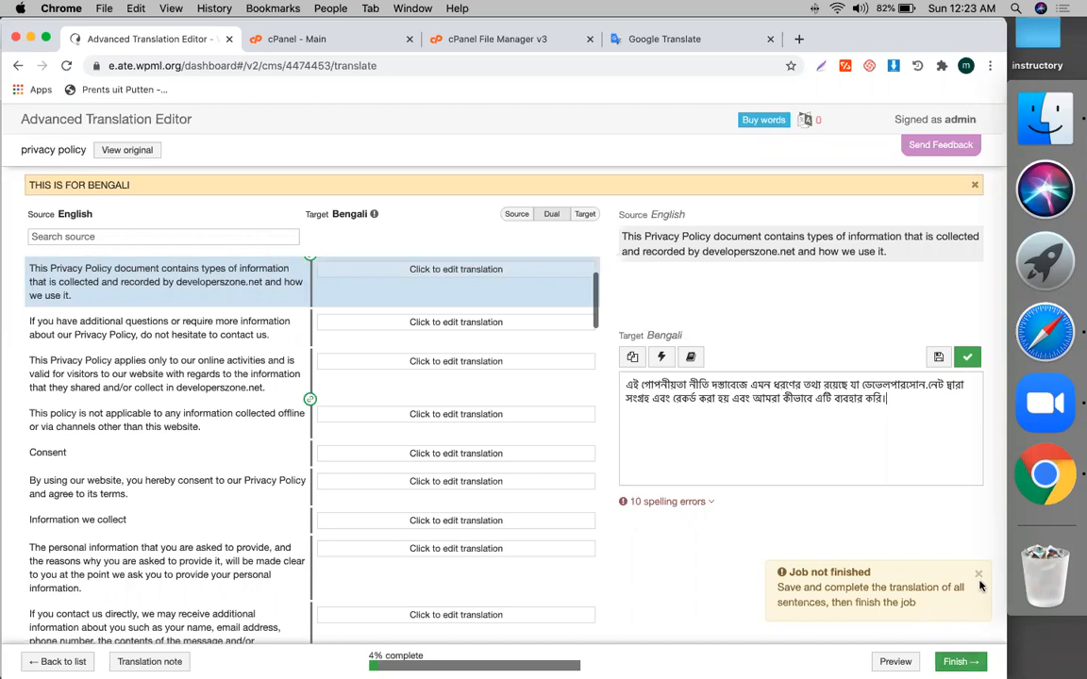
left_click(968, 357)
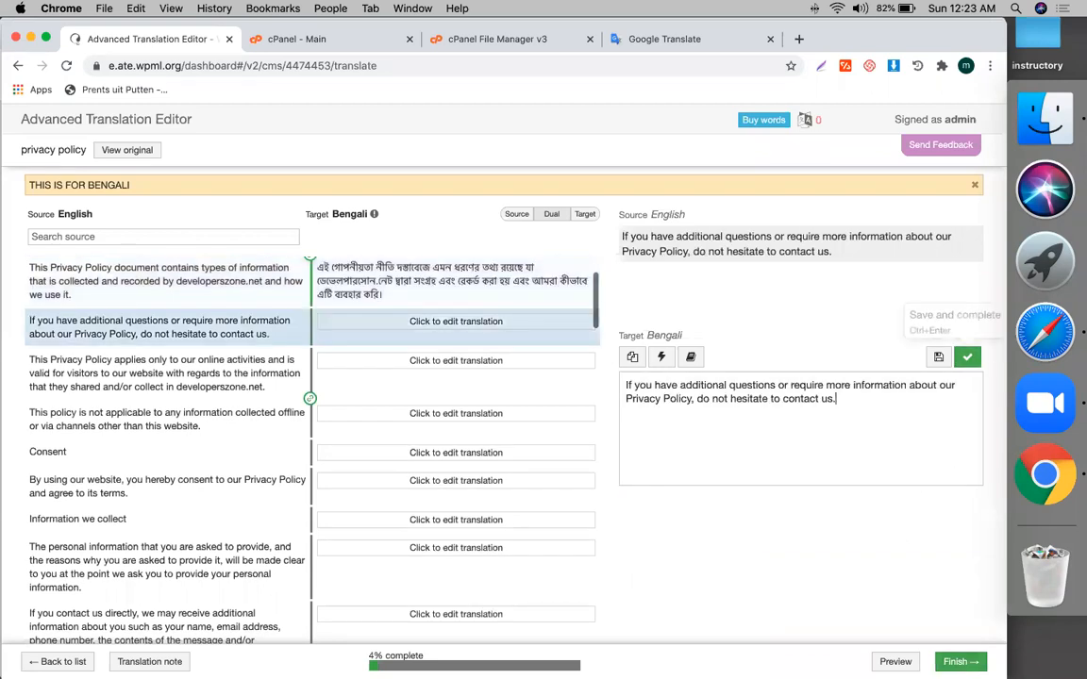
Try to finish the Bengali translation job of the privacy policy and look through its segments
left_click(957, 661)
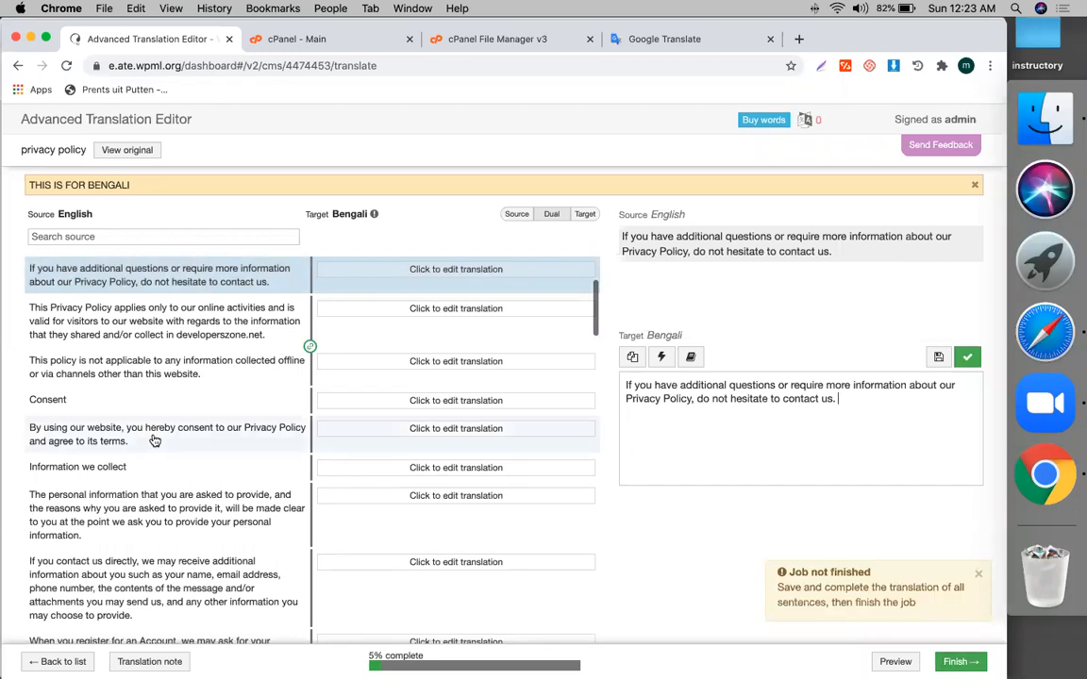
scroll(151, 439, "down", 15)
scroll(155, 440, "up", 15)
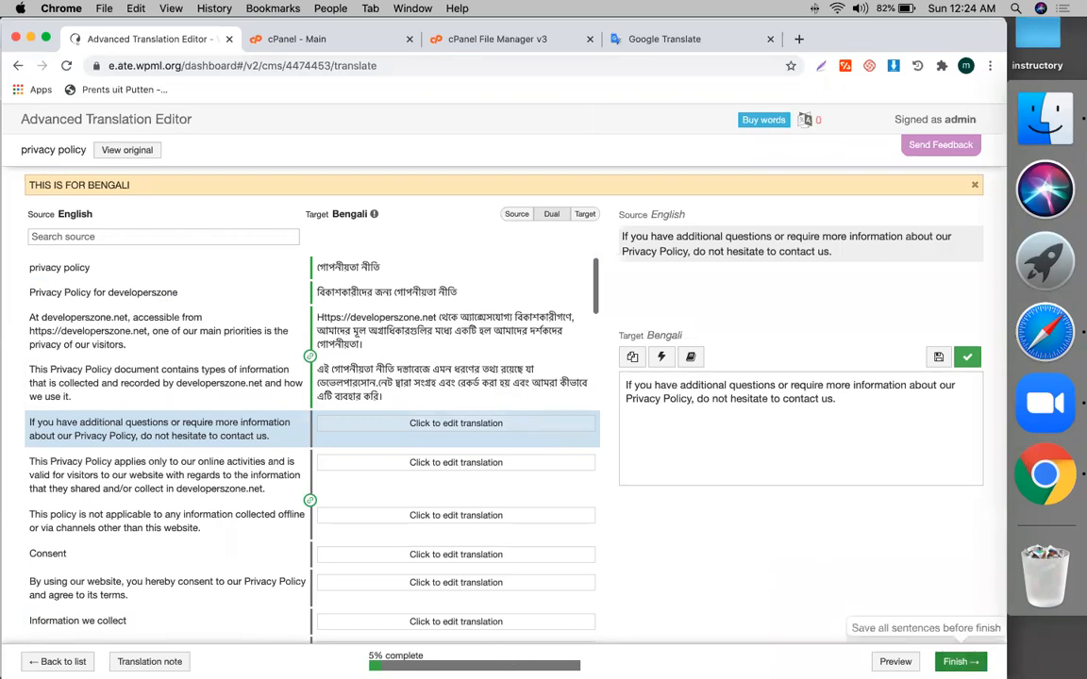
left_click(960, 662)
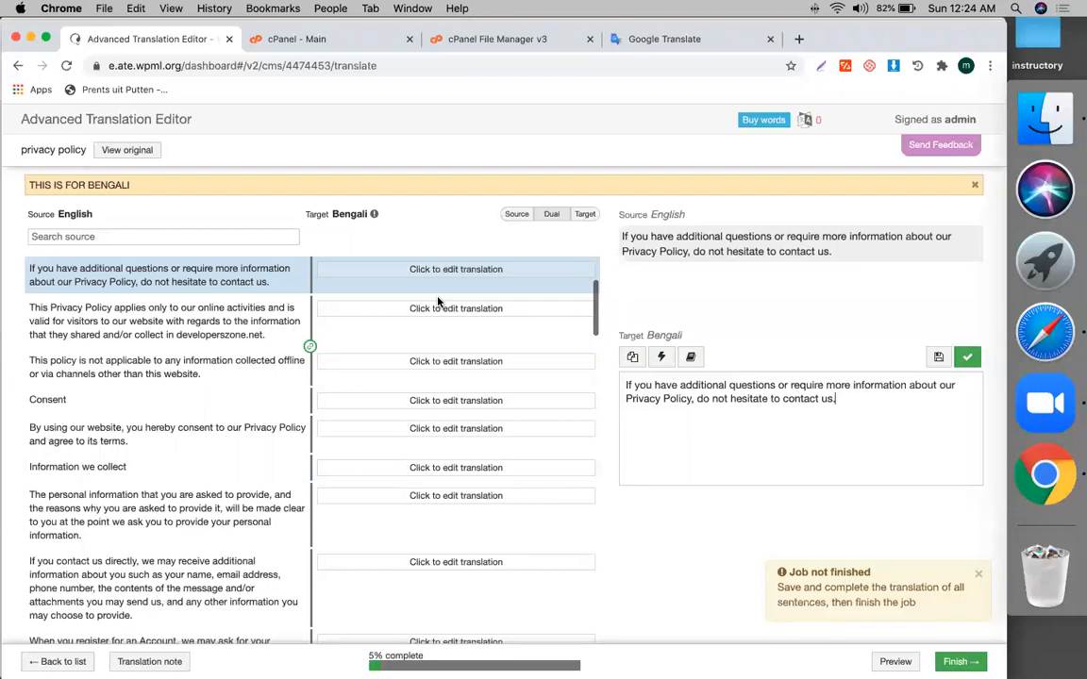
Open the Plugins page of the IEEERUSB WordPress site in place of the cPanel File Manager page
left_click(443, 39)
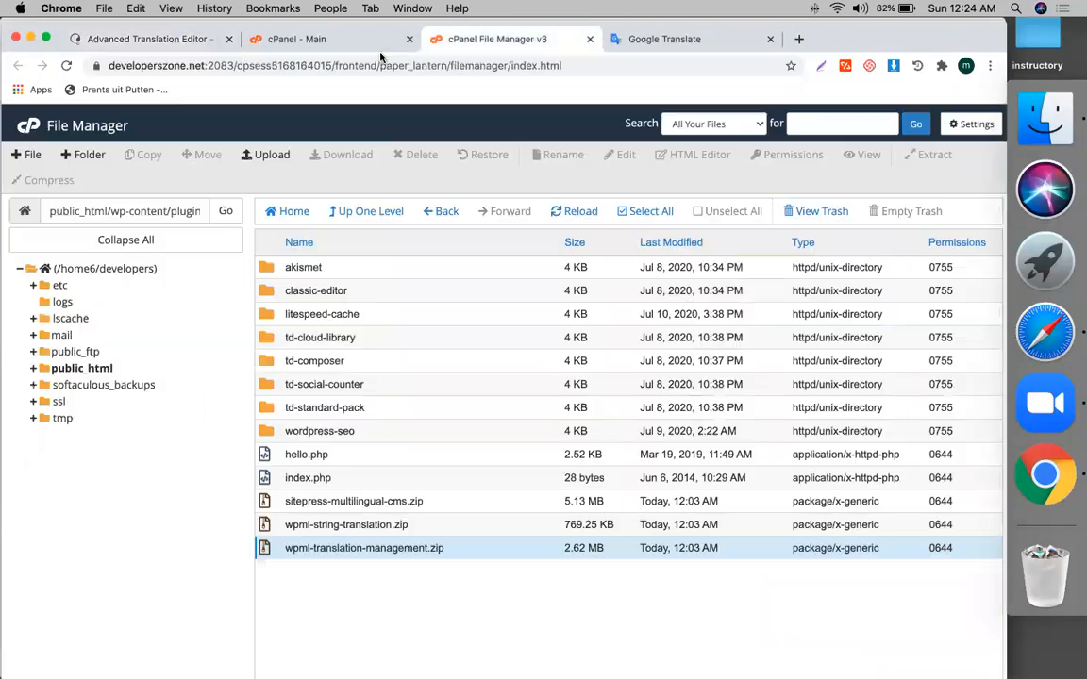
left_click(333, 66)
key("super+v")
key("Return")
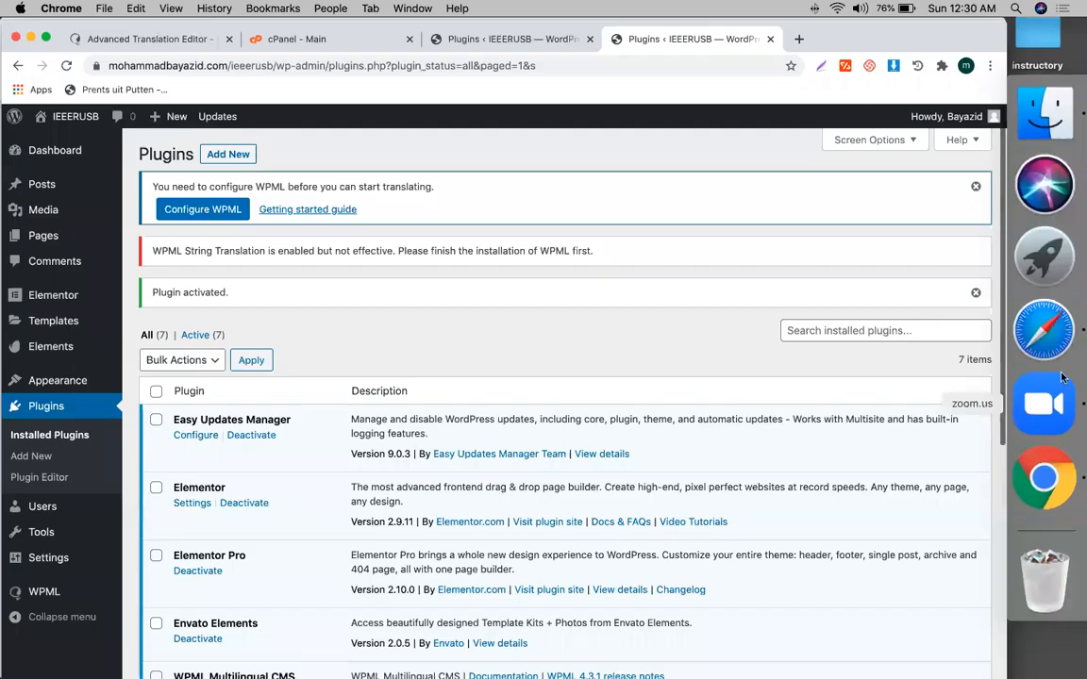
Switch to Safari and read the WPML setup notes from the plugin links to the site key step, then return to Chrome
left_click(1043, 330)
scroll(660, 276, "up", 20)
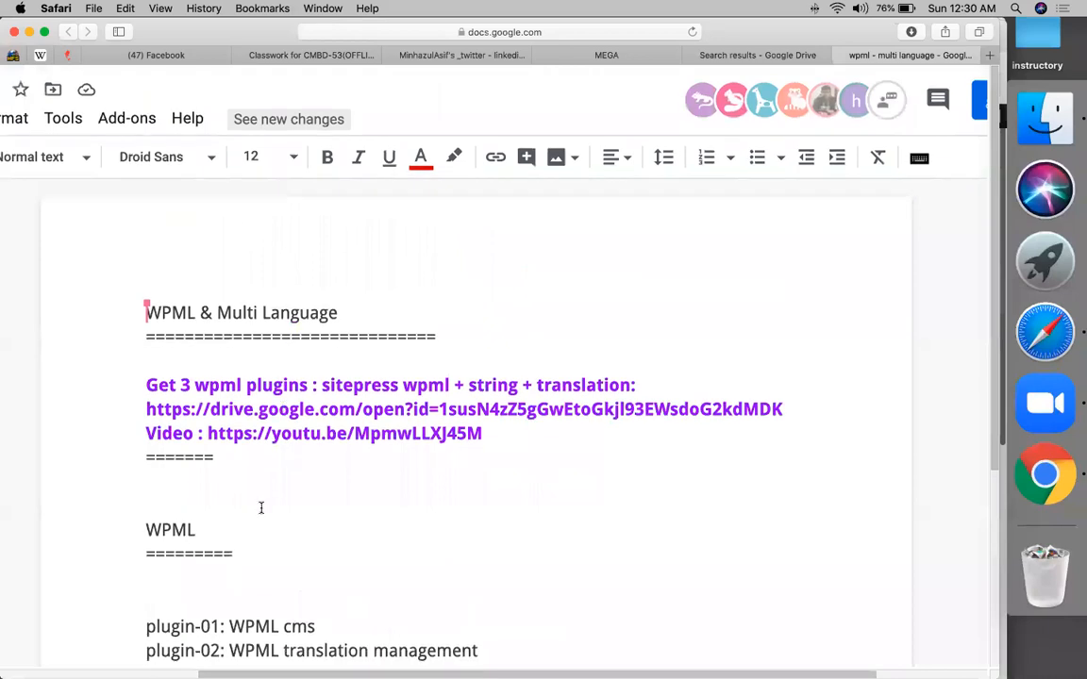
scroll(261, 508, "down", 6)
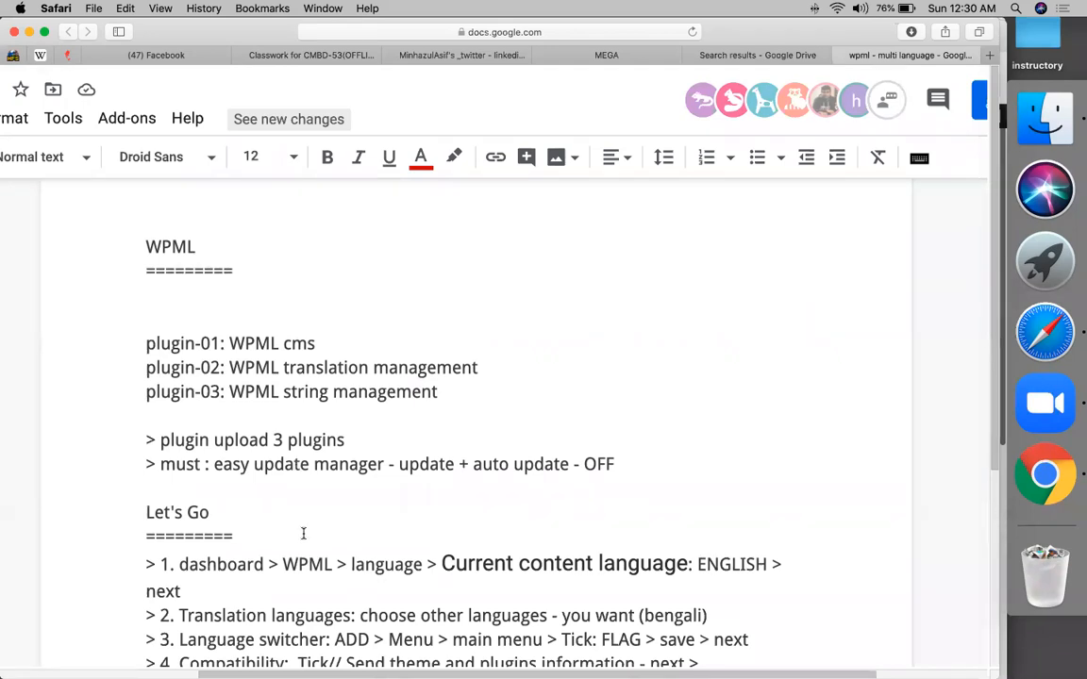
scroll(302, 534, "down", 4)
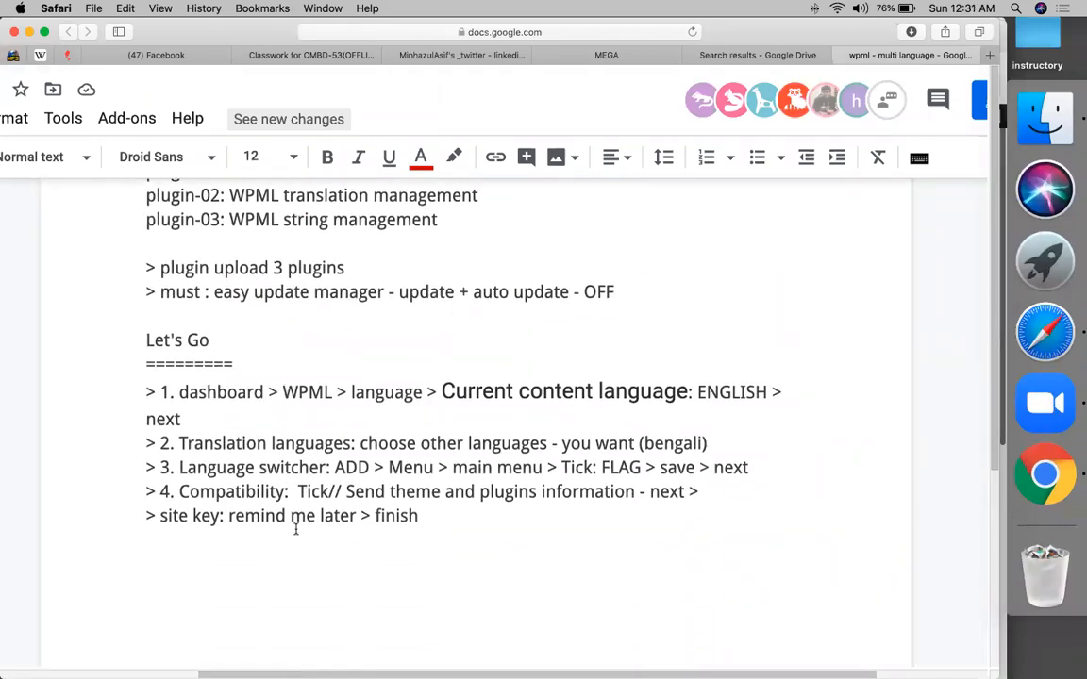
left_click(1043, 474)
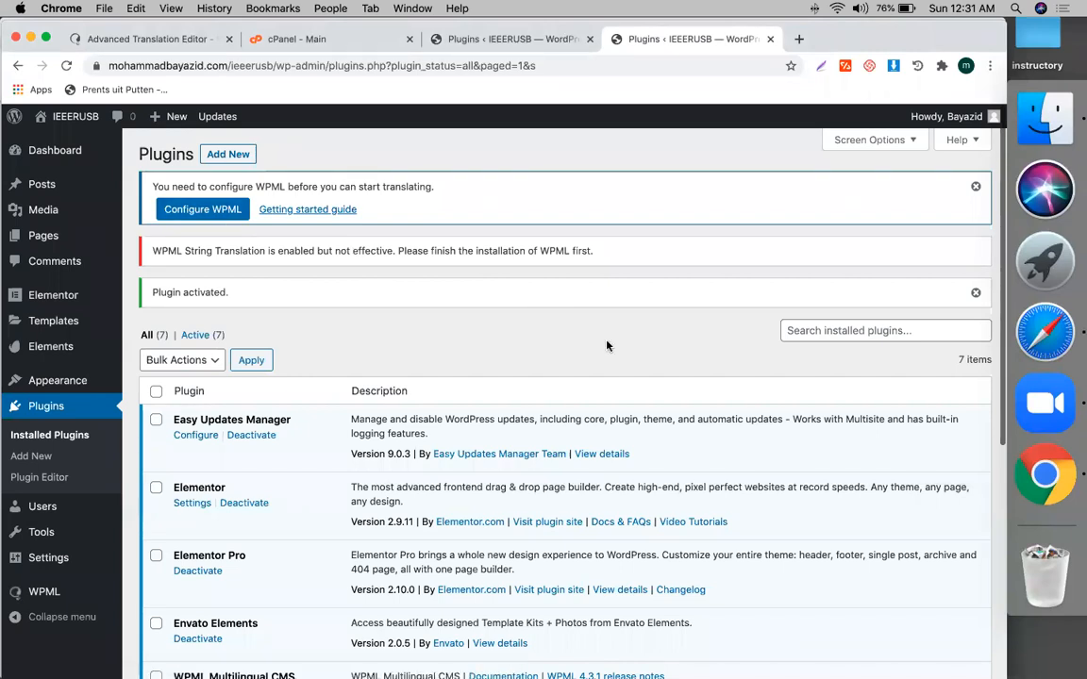
Check the "dashboard > WPML > language" line in the Safari notes, then start the WPML configuration from Chrome's Plugins page
left_click(1042, 332)
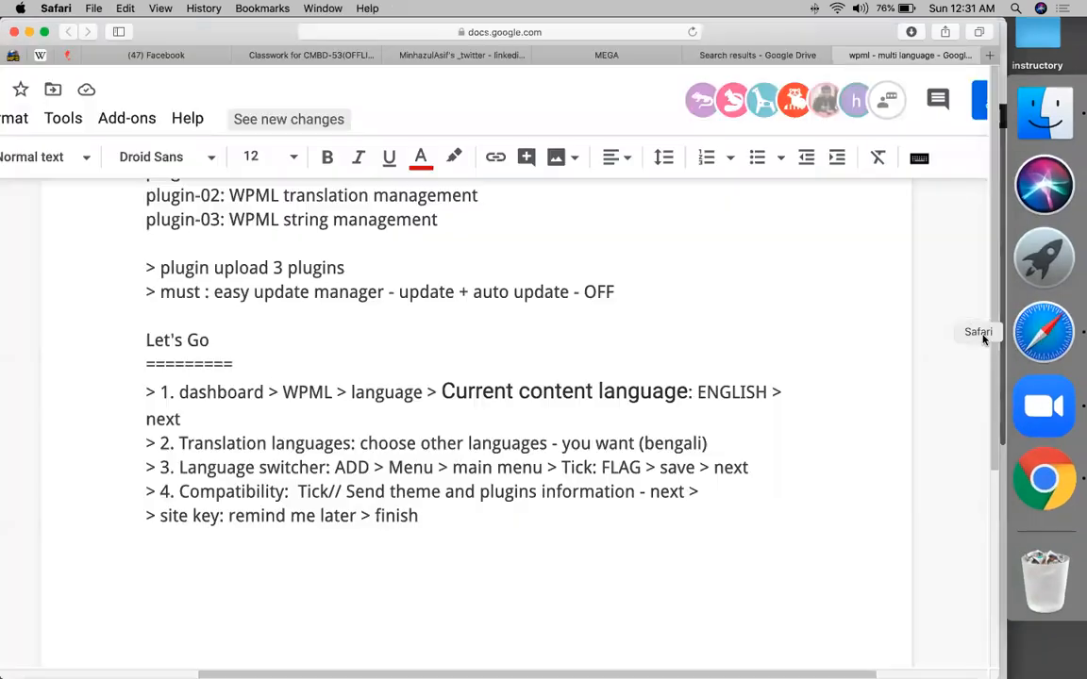
scroll(238, 438, "up", 1)
double_click(221, 422)
double_click(306, 422)
double_click(386, 422)
left_click(1061, 479)
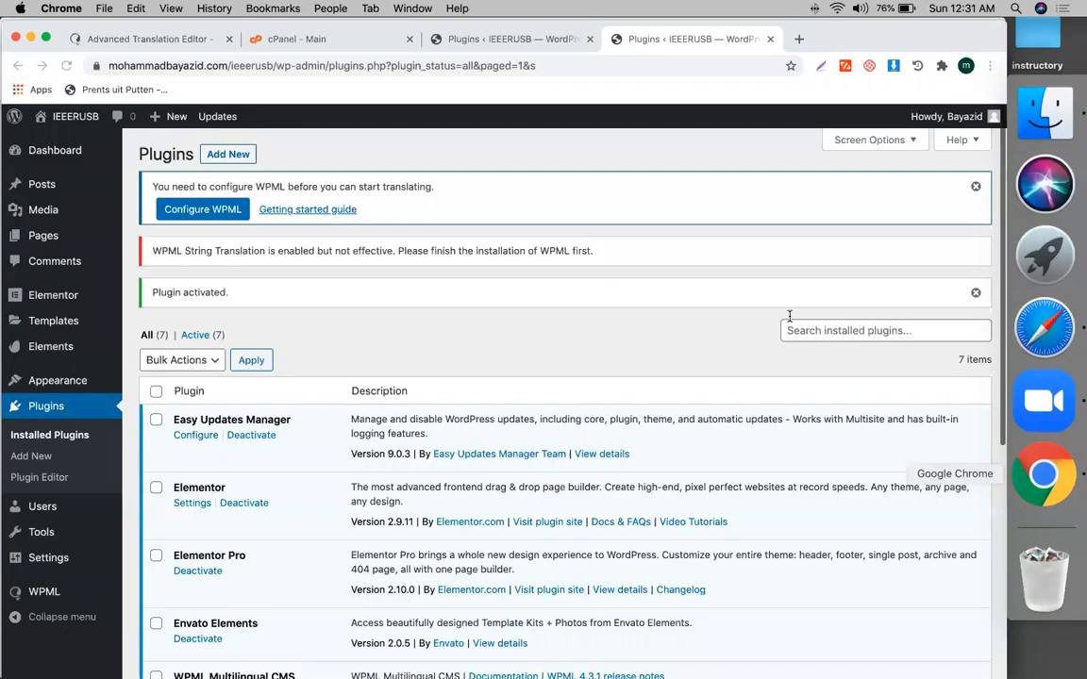
left_click(188, 202)
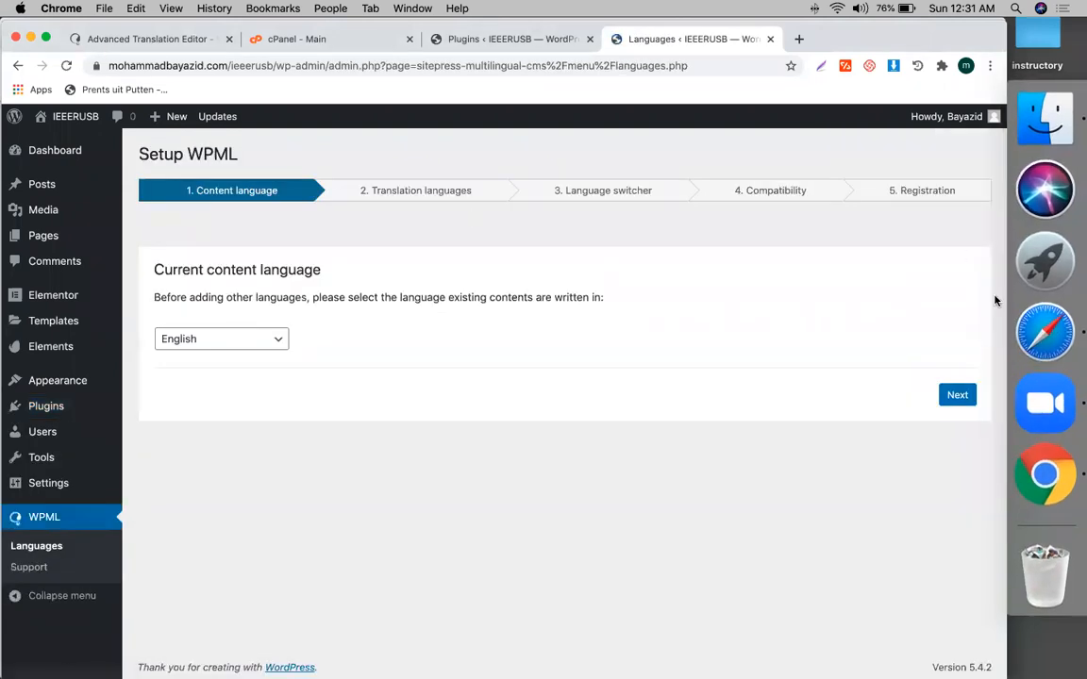
Insert "CONFIG" before "WPML" in step 1 of the setup notes in the Safari document
left_click(1044, 332)
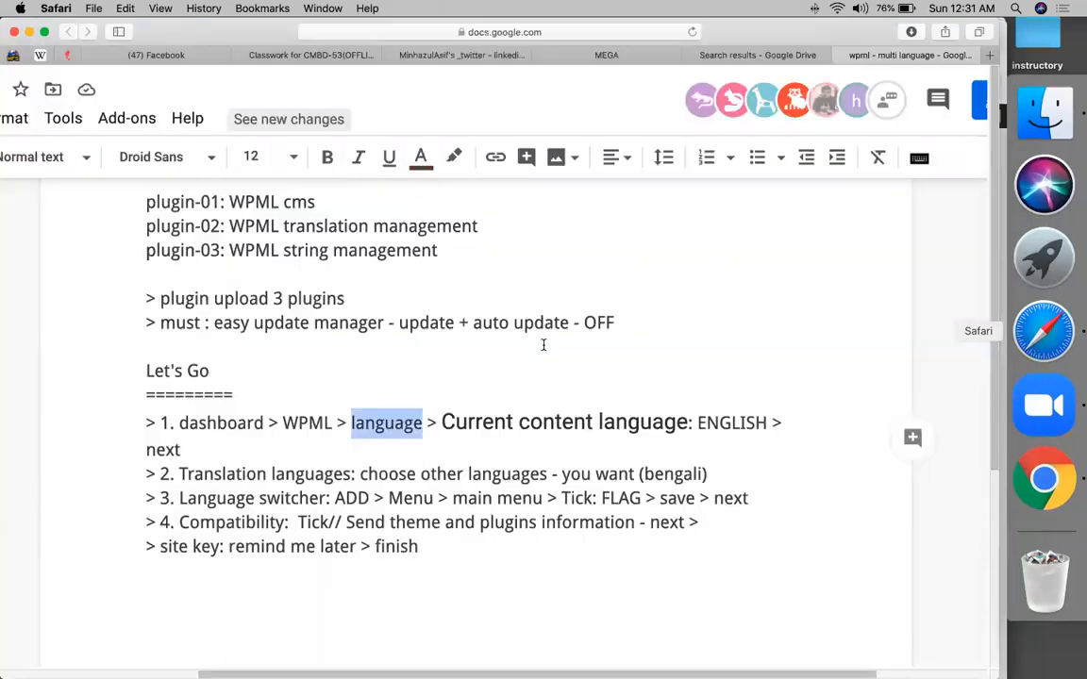
left_click(280, 421)
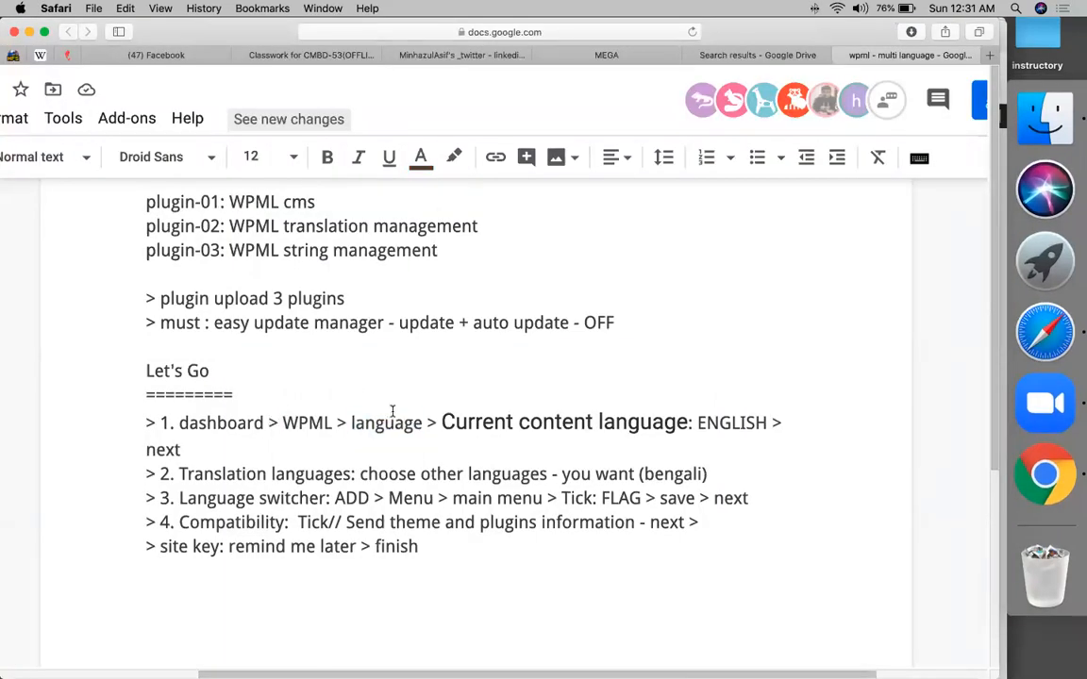
type("CONFIG")
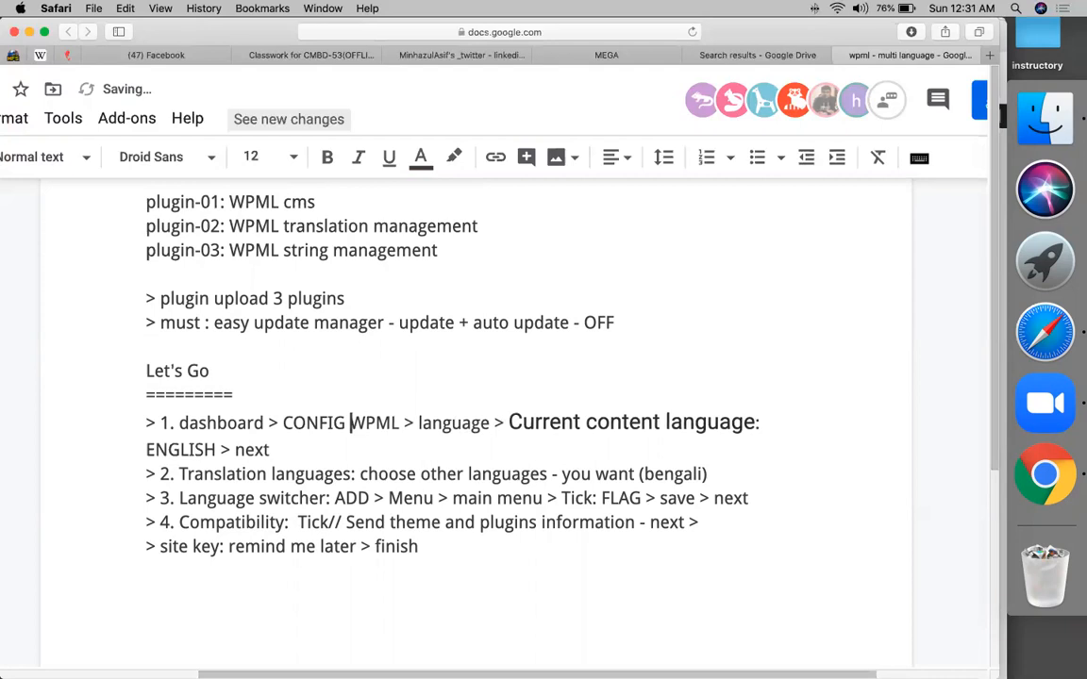
double_click(464, 422)
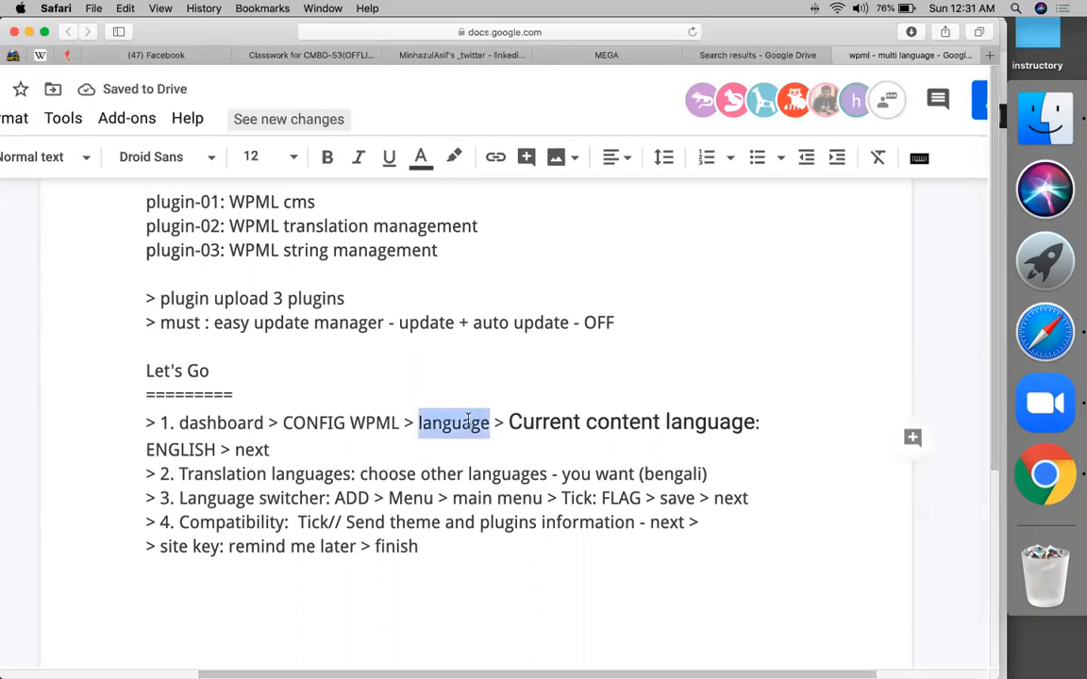
left_click(539, 424)
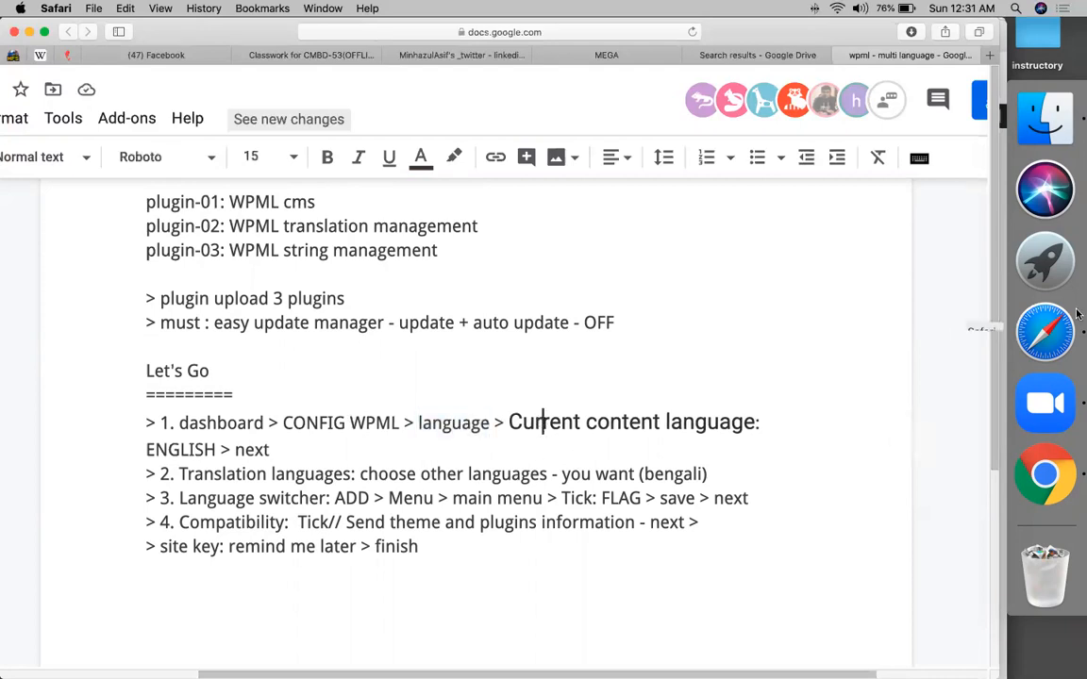
In Chrome's WPML setup, accept English as the content language and enable Bengali as a translation language, continuing to the language switcher
left_click(1043, 477)
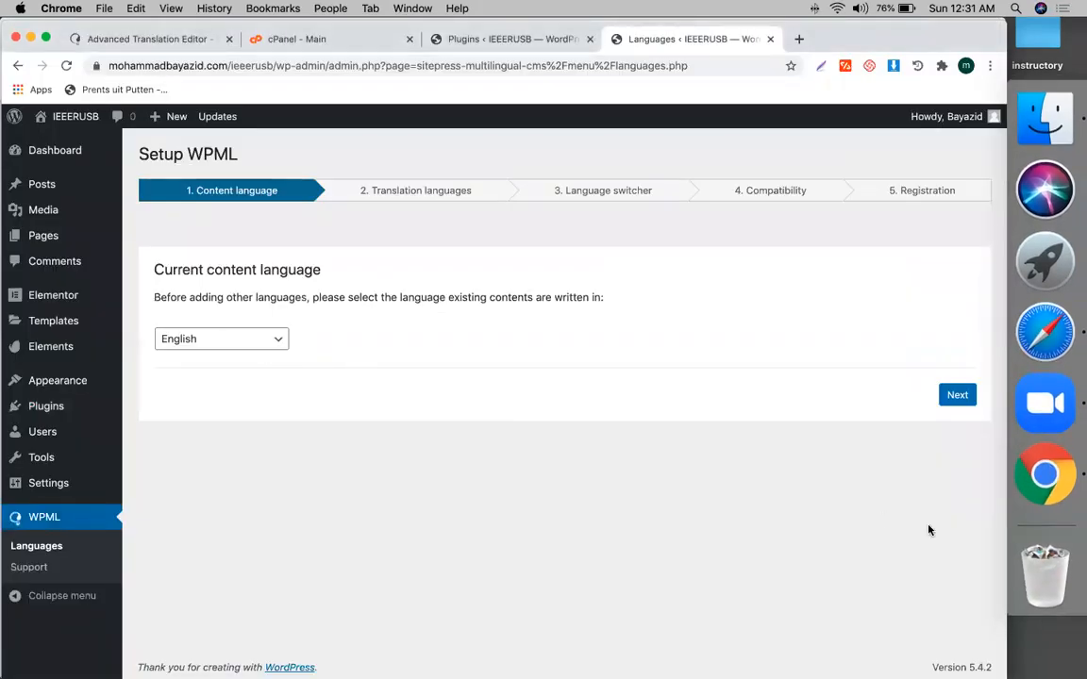
left_click(956, 394)
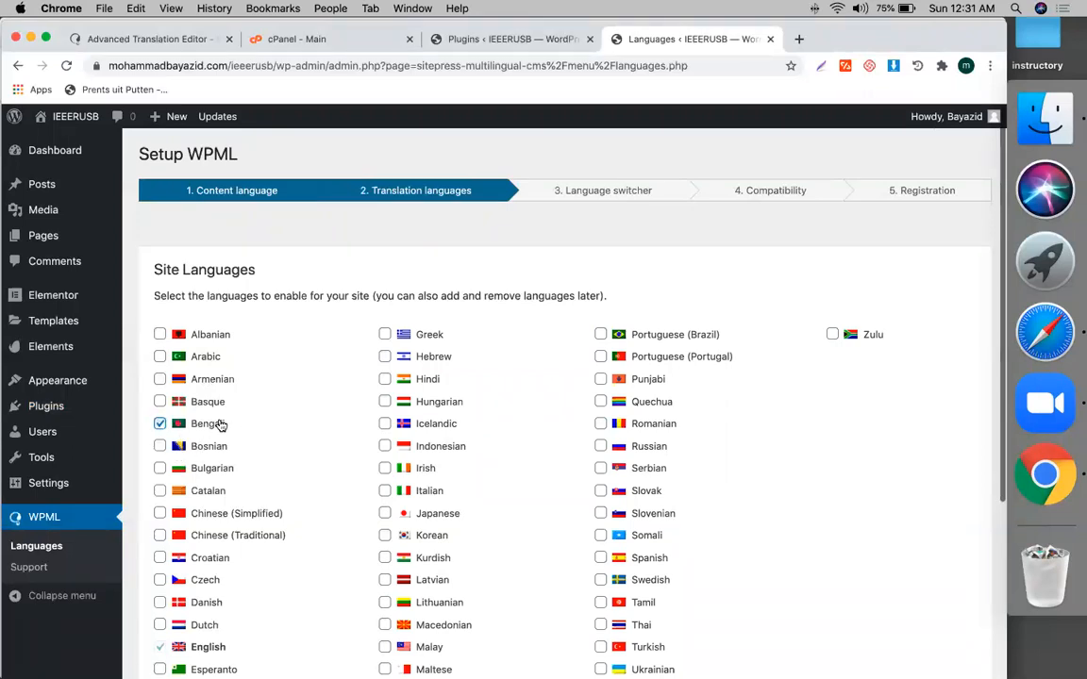
scroll(209, 405, "down", 1)
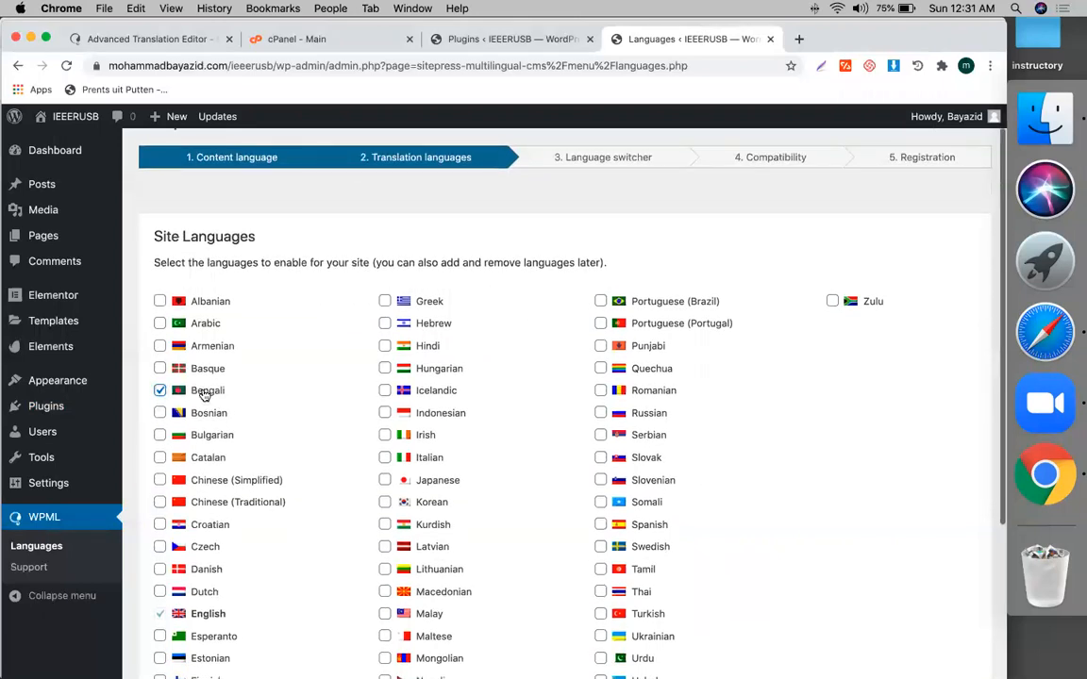
scroll(311, 412, "down", 5)
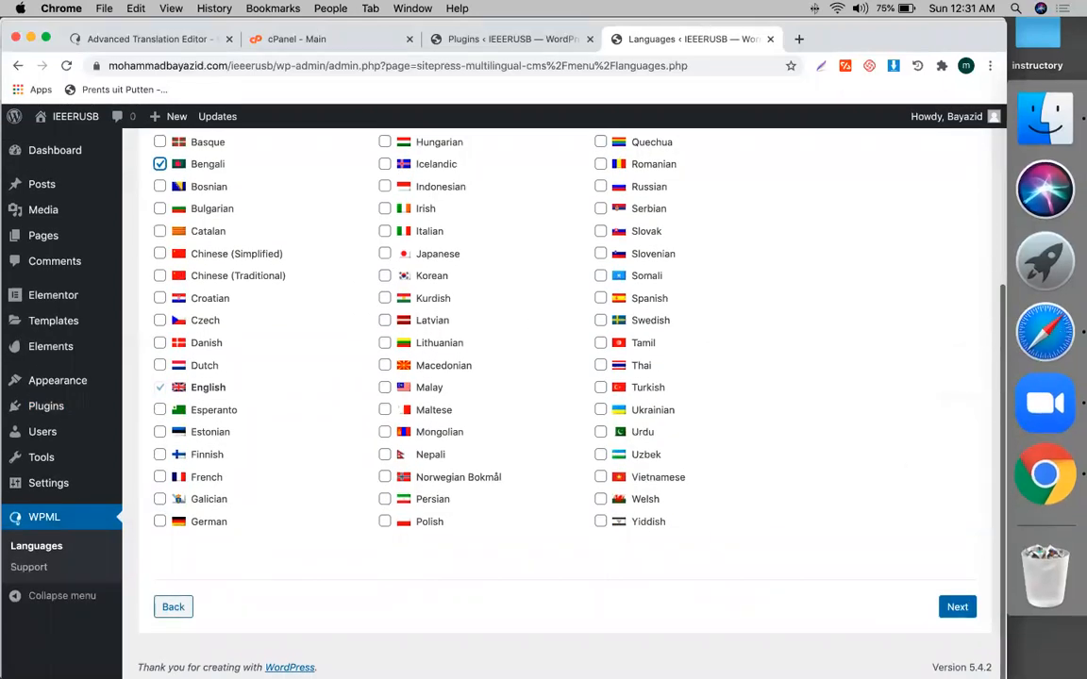
left_click(946, 609)
Check steps 2 and 3 on translation languages and the language switcher in the Safari notes, then return to Chrome
left_click(1045, 332)
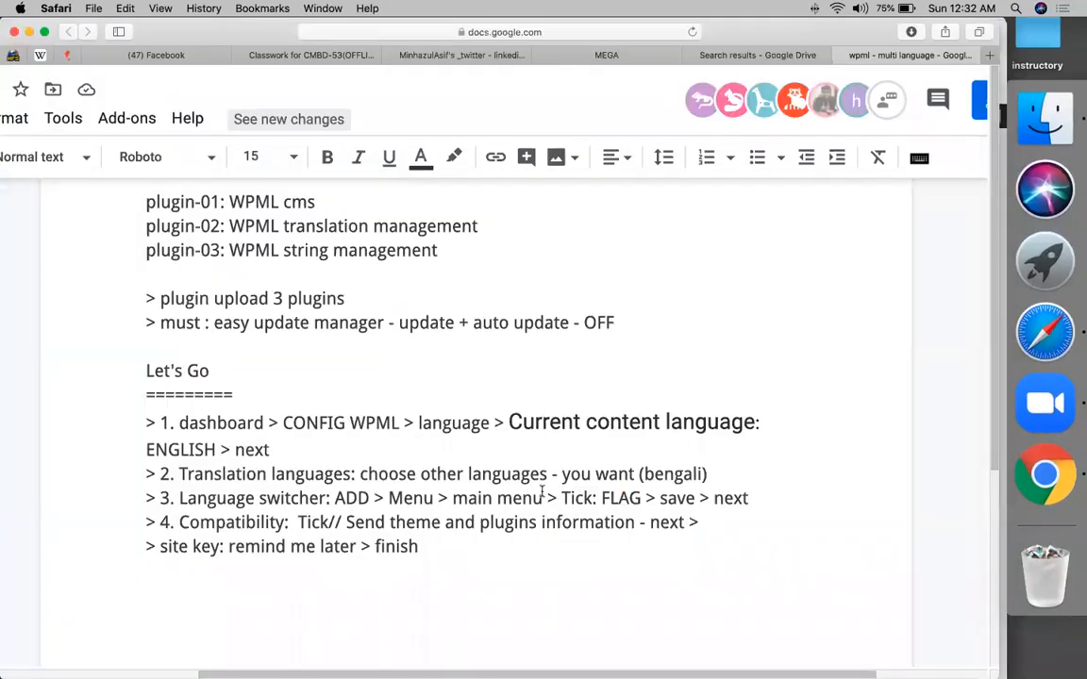
triple_click(654, 473)
left_click(653, 474)
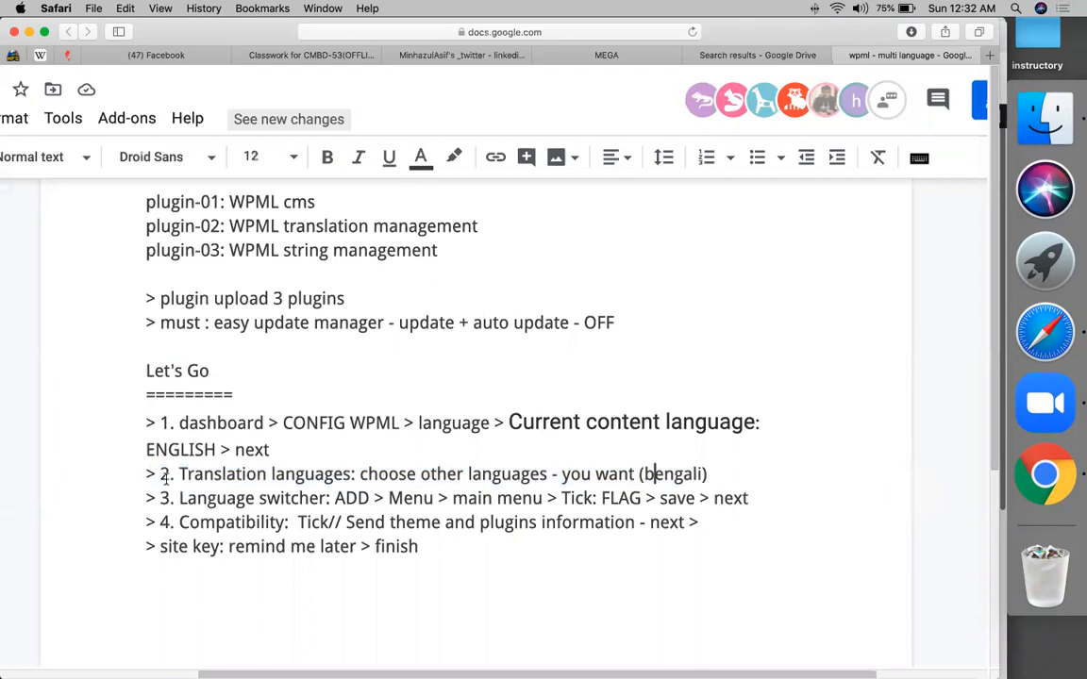
double_click(349, 498)
left_click(400, 498)
left_click(1044, 475)
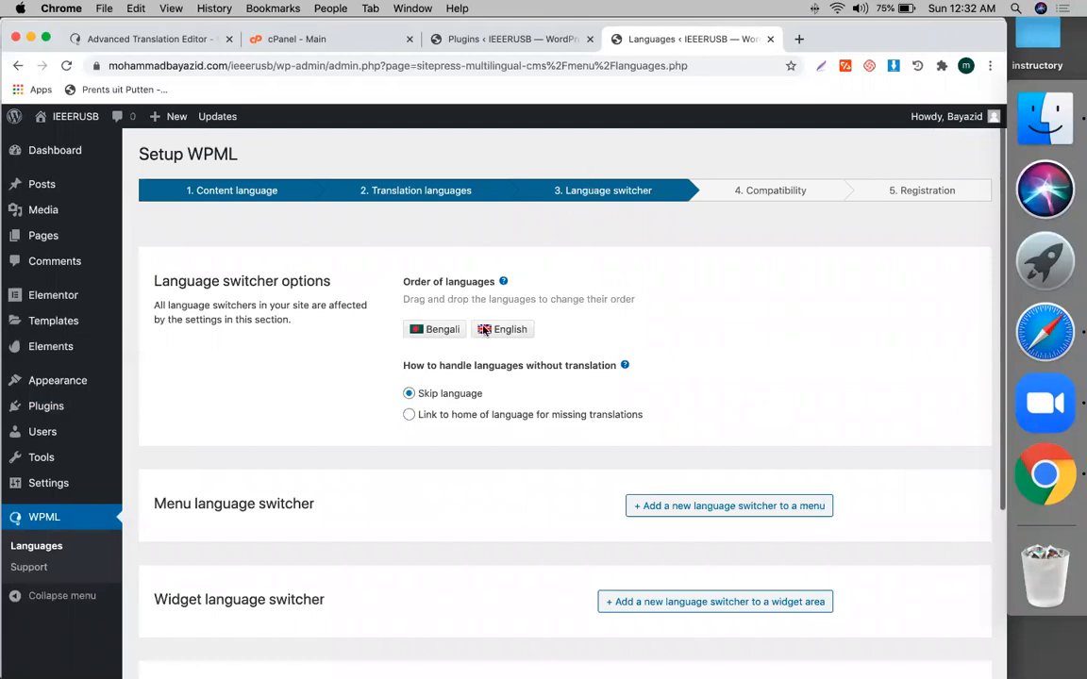
Start a new menu language switcher in the WPML setup, then check step 3 of the Safari notes and return to Chrome
scroll(254, 412, "down", 2)
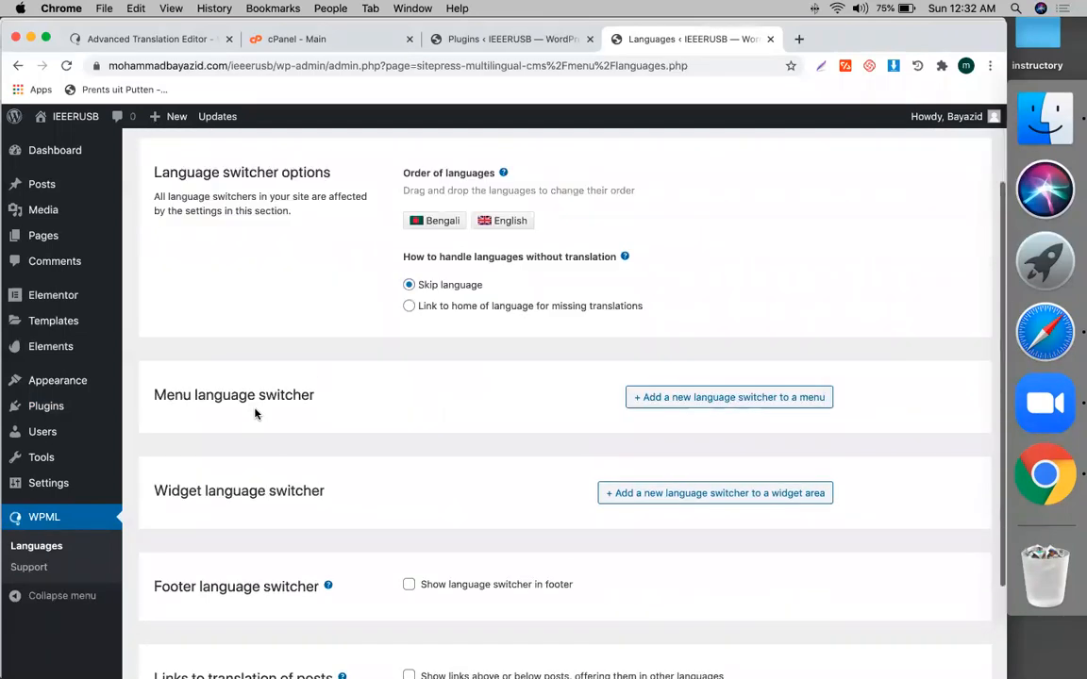
left_click(756, 402)
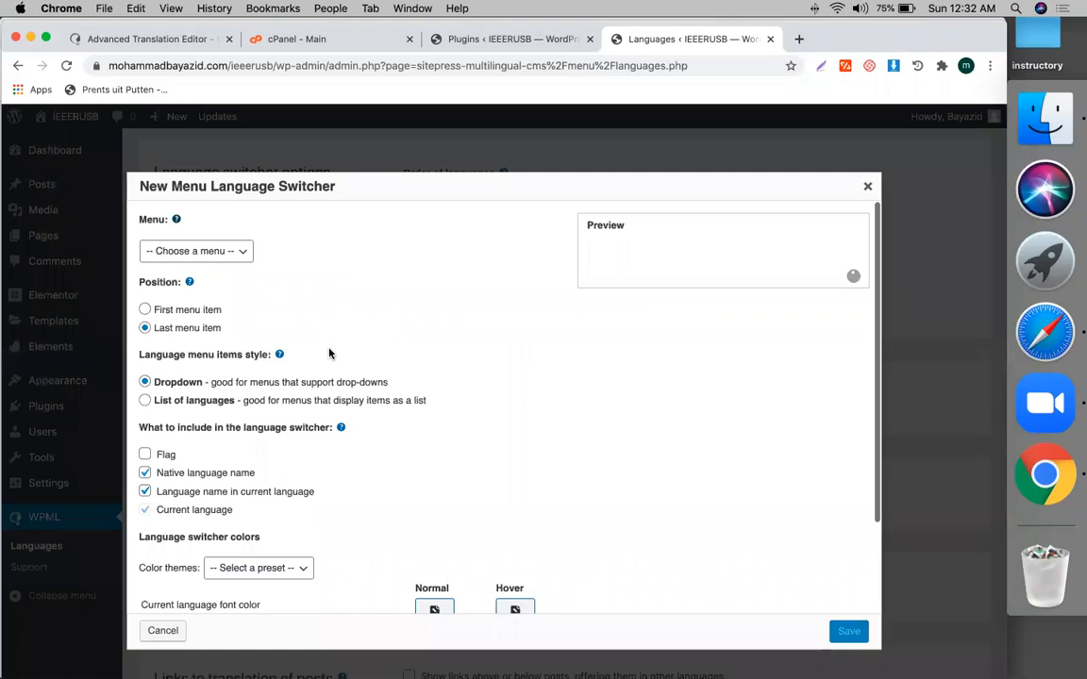
left_click(1041, 362)
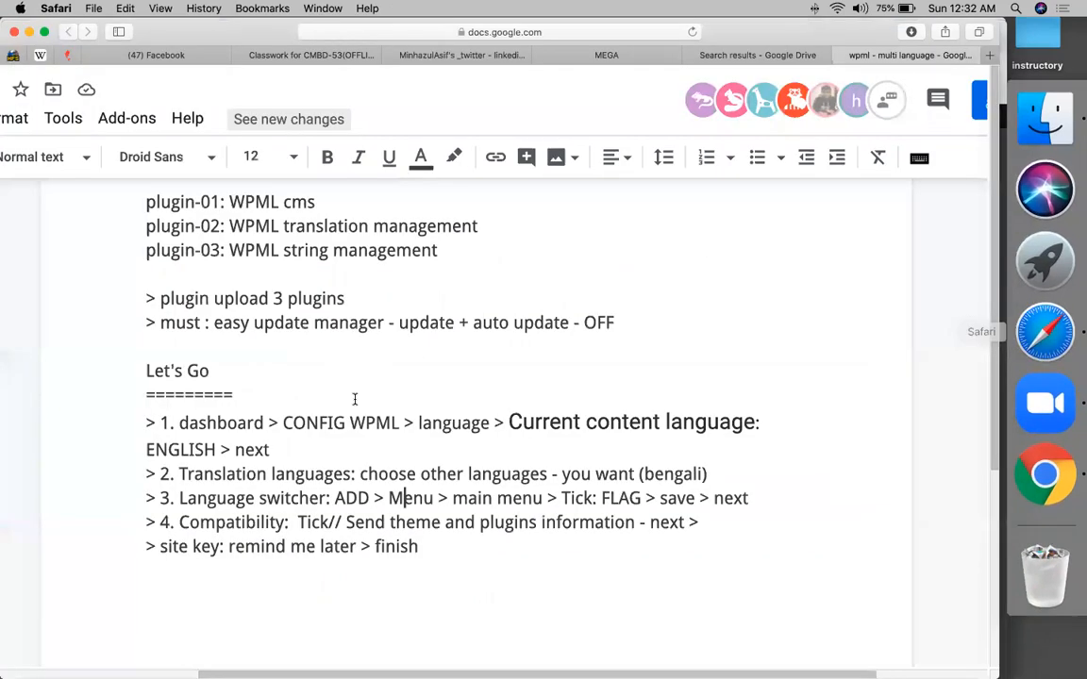
double_click(288, 498)
left_click(337, 498)
left_click(404, 498)
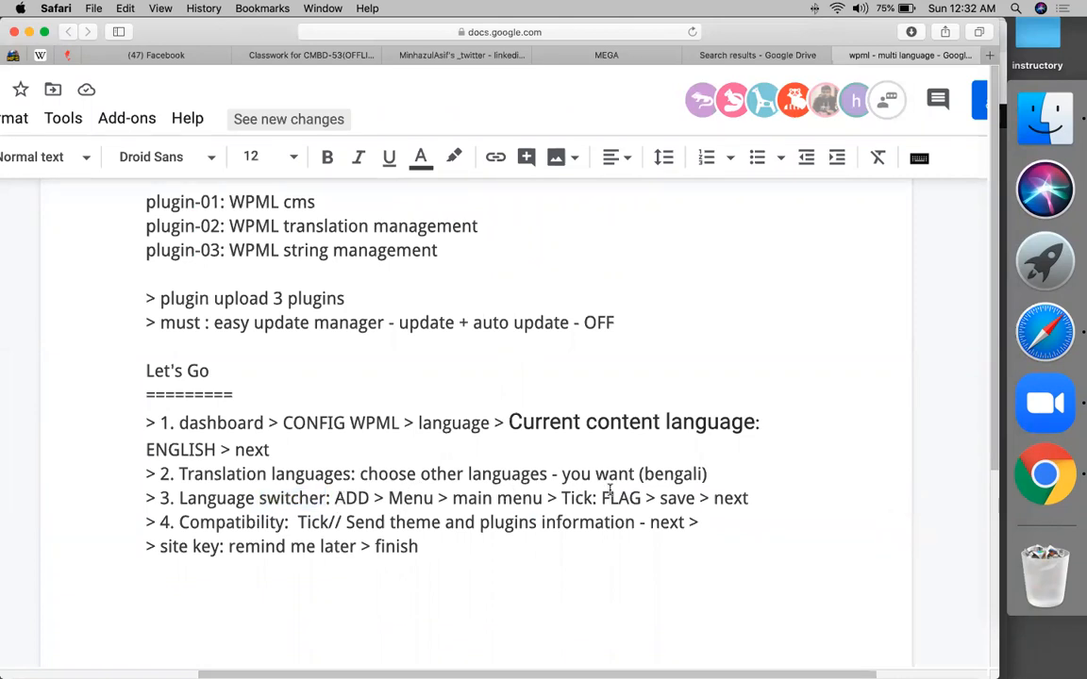
left_click(1043, 479)
Assign the new language switcher to Main Menu, include the flag, and save it
left_click(156, 255)
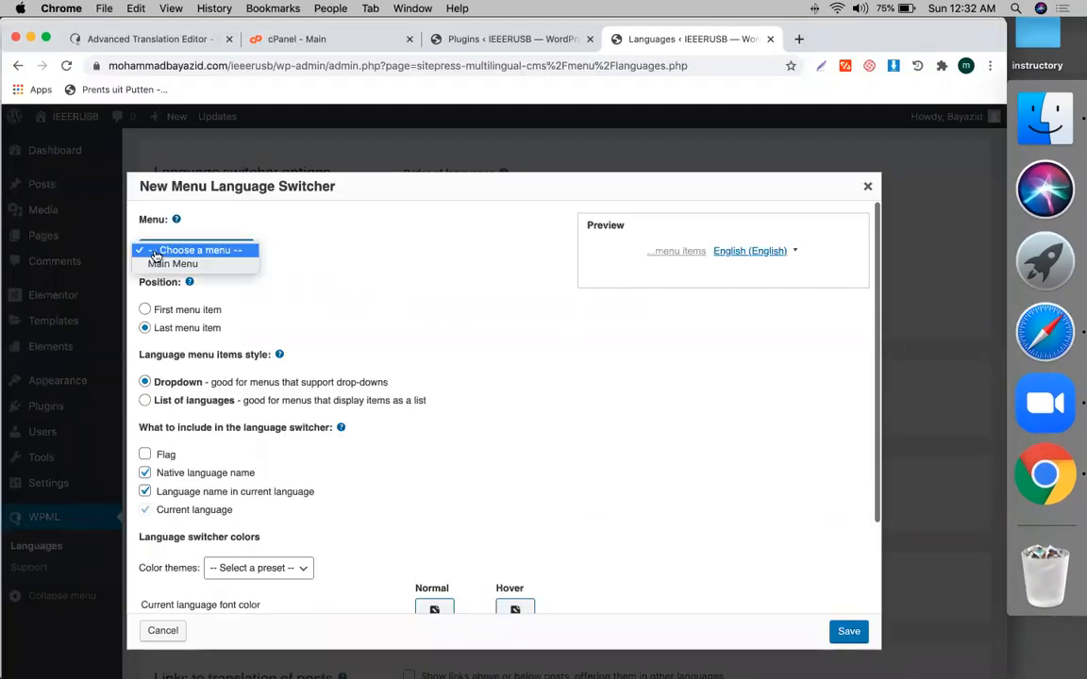
left_click(189, 265)
scroll(420, 325, "down", 2)
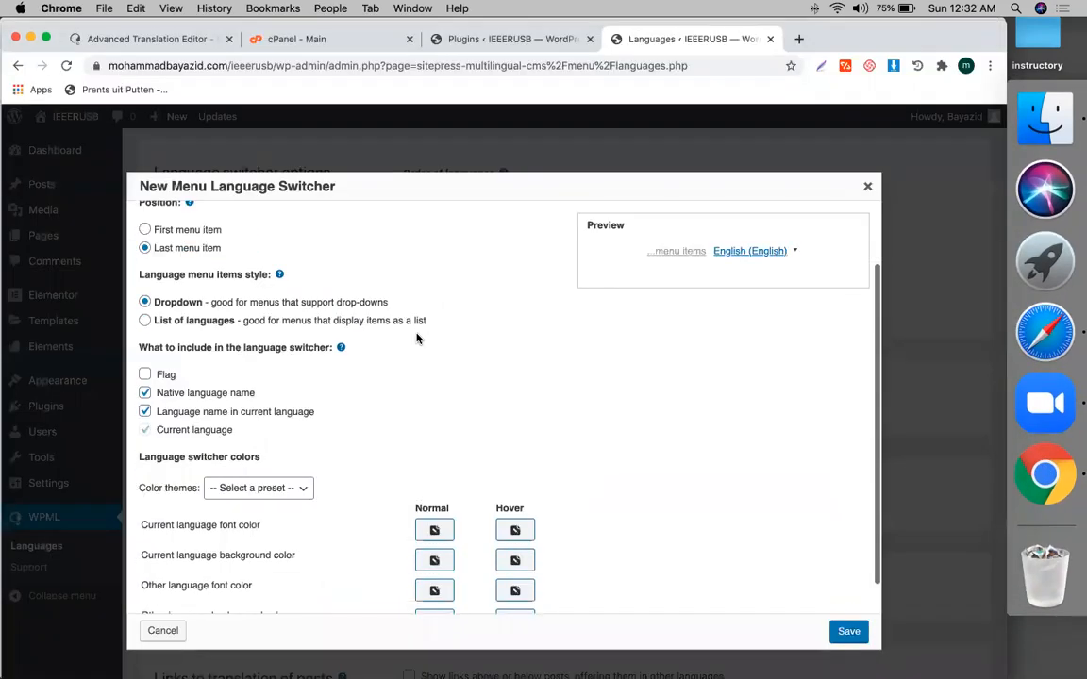
scroll(375, 414, "down", 1)
mouse_move(762, 257)
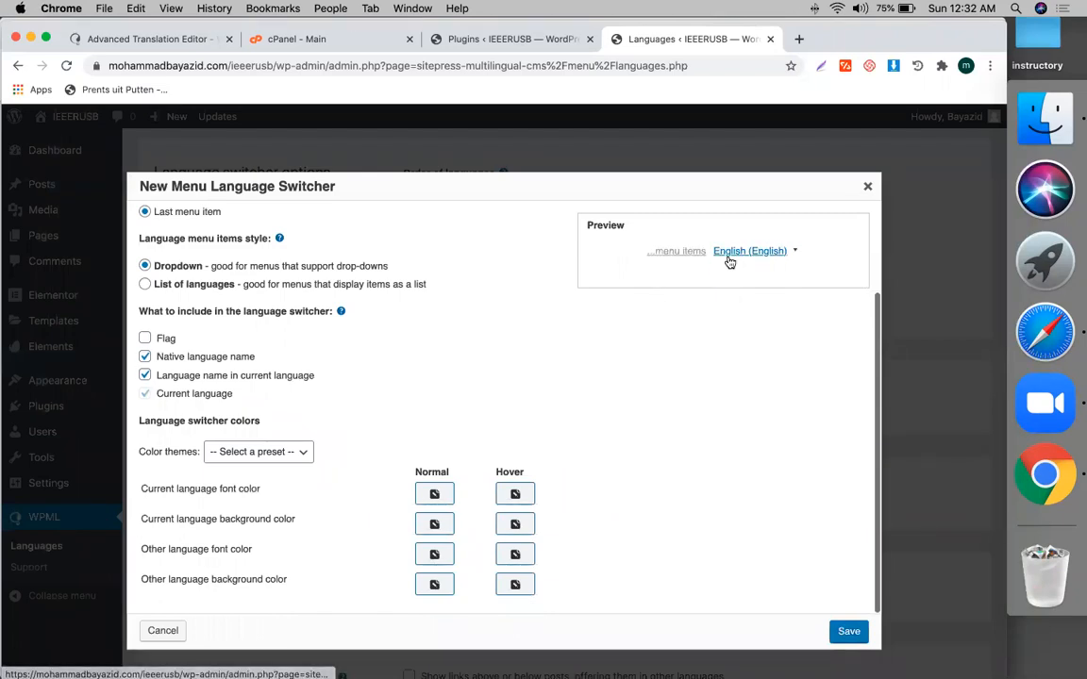
left_click(146, 339)
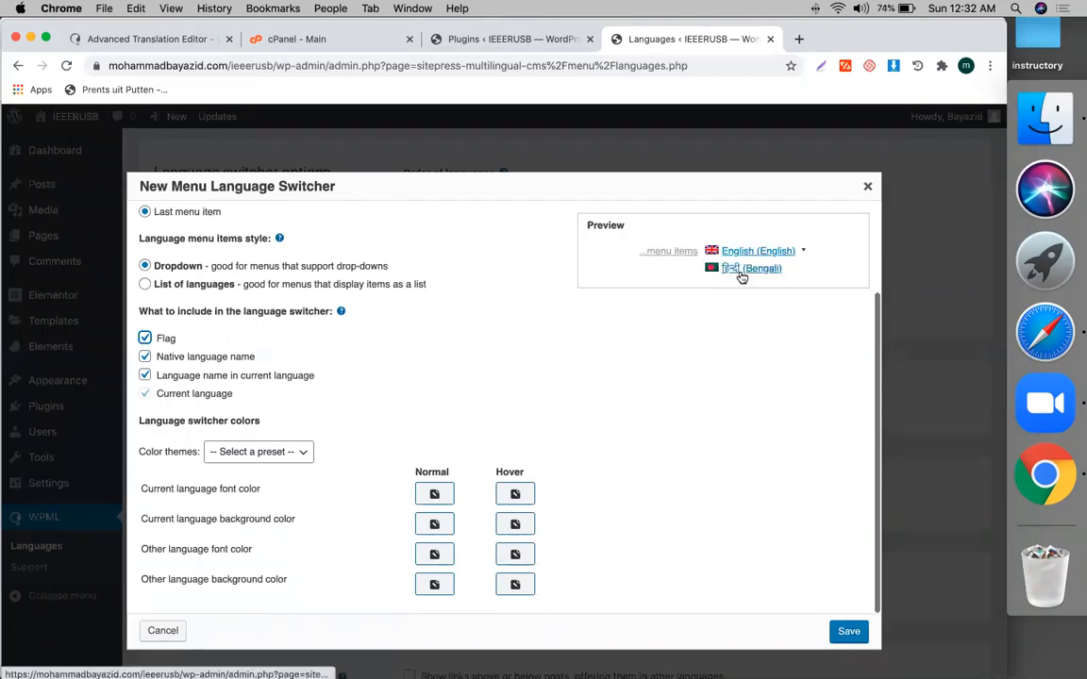
left_click(848, 631)
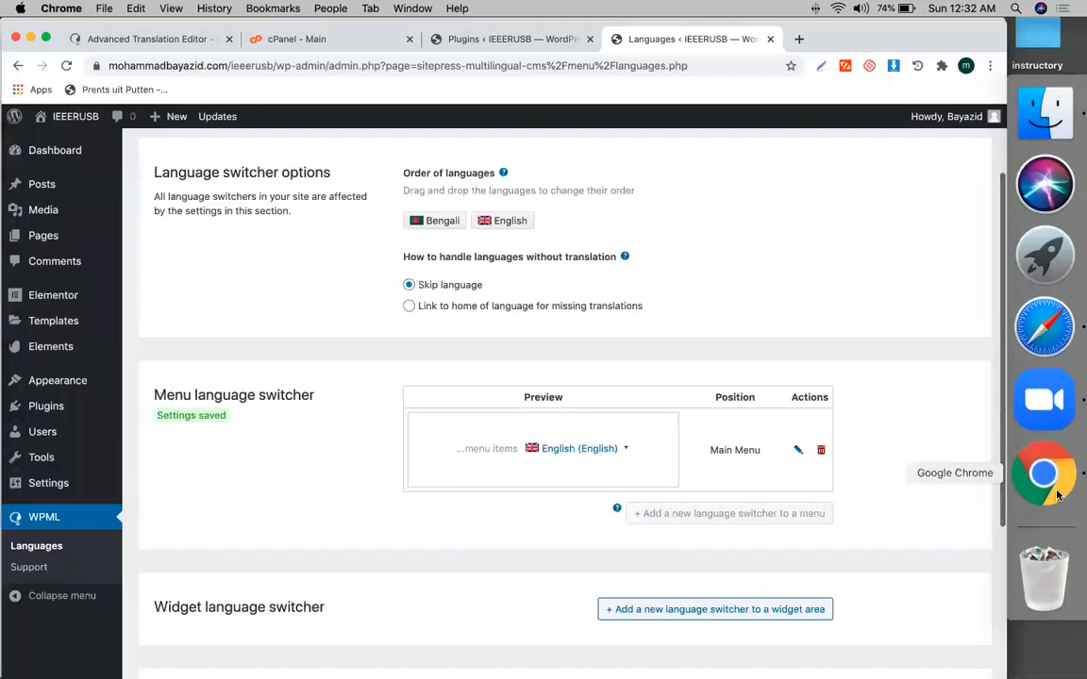
Check the "Compatibility" line in step 4 of the Safari notes, then return to the WPML setup in Chrome
left_click(1044, 331)
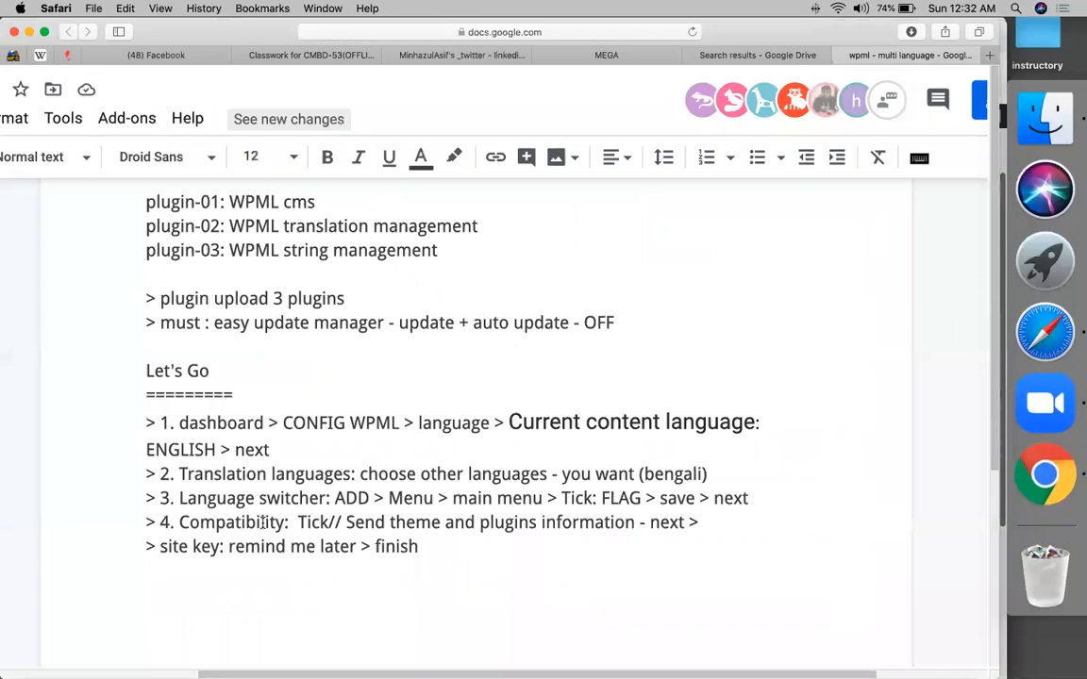
scroll(510, 494, "down", 2)
double_click(229, 426)
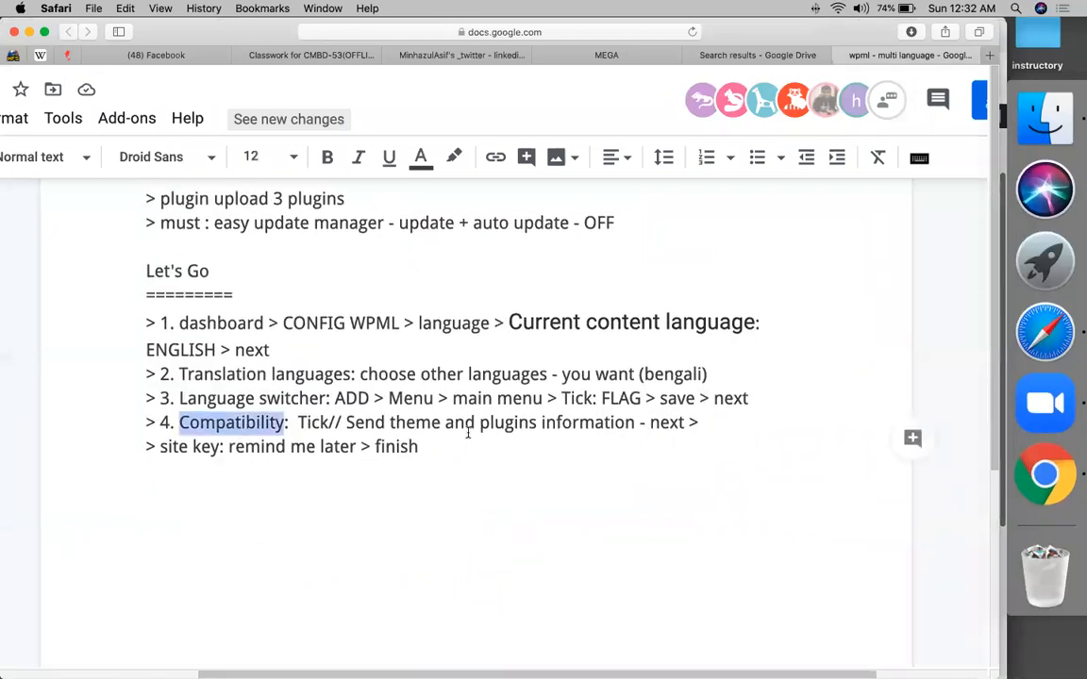
left_click(1042, 473)
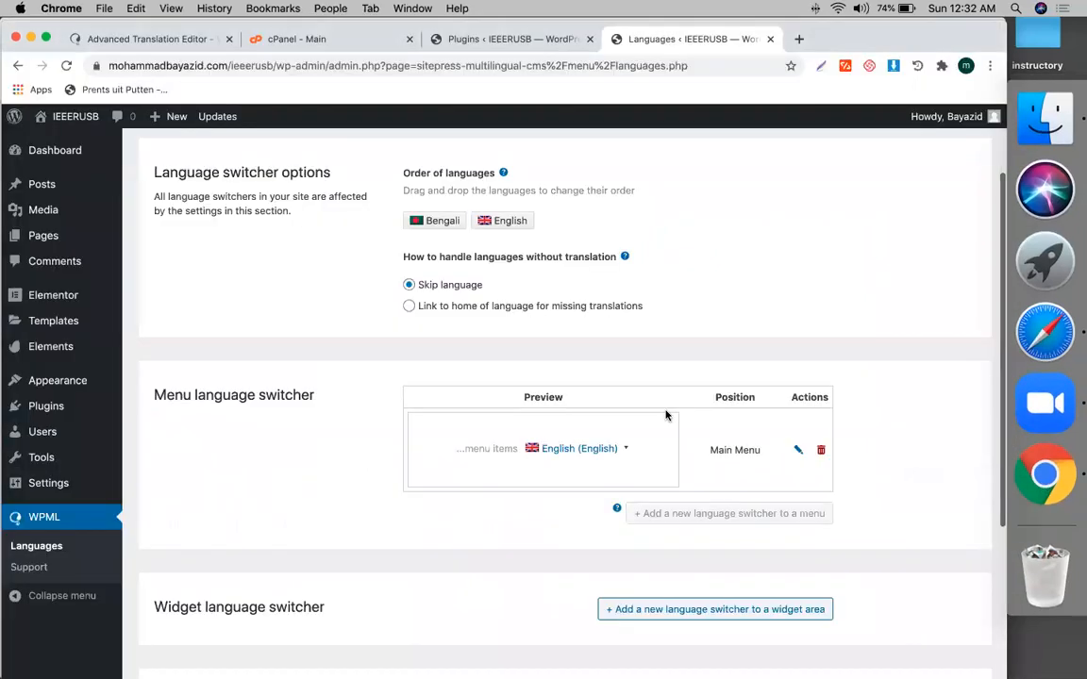
Continue to the Compatibility step, choose to send theme and plugins information, and proceed to registration
scroll(666, 415, "up", 1)
scroll(666, 415, "up", 2)
scroll(667, 412, "down", 5)
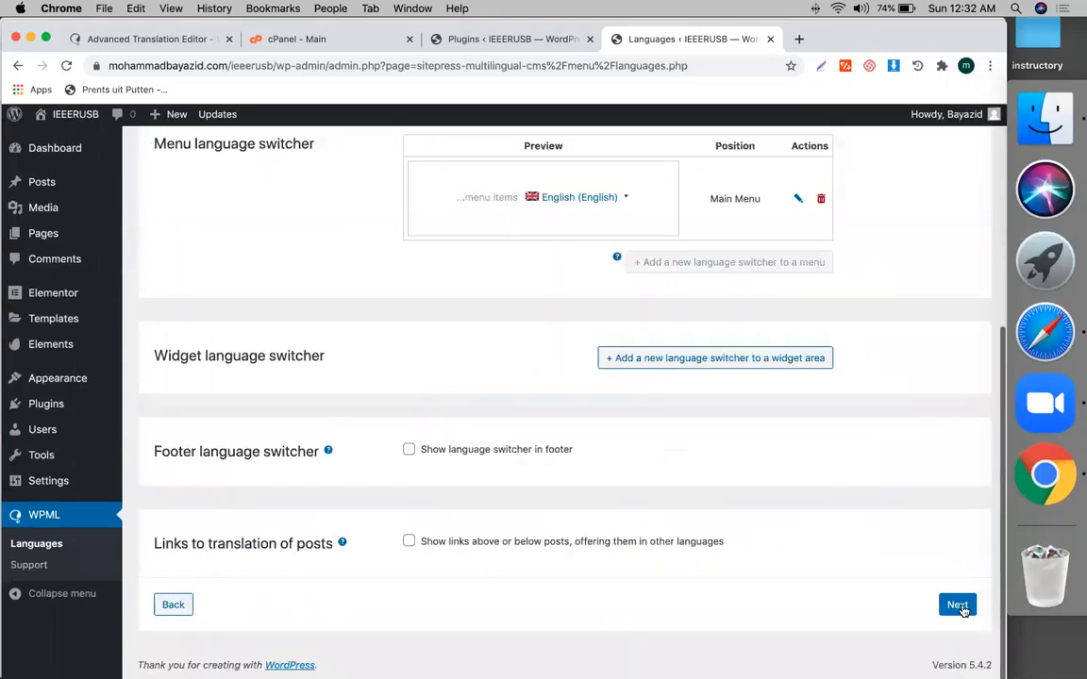
left_click(958, 607)
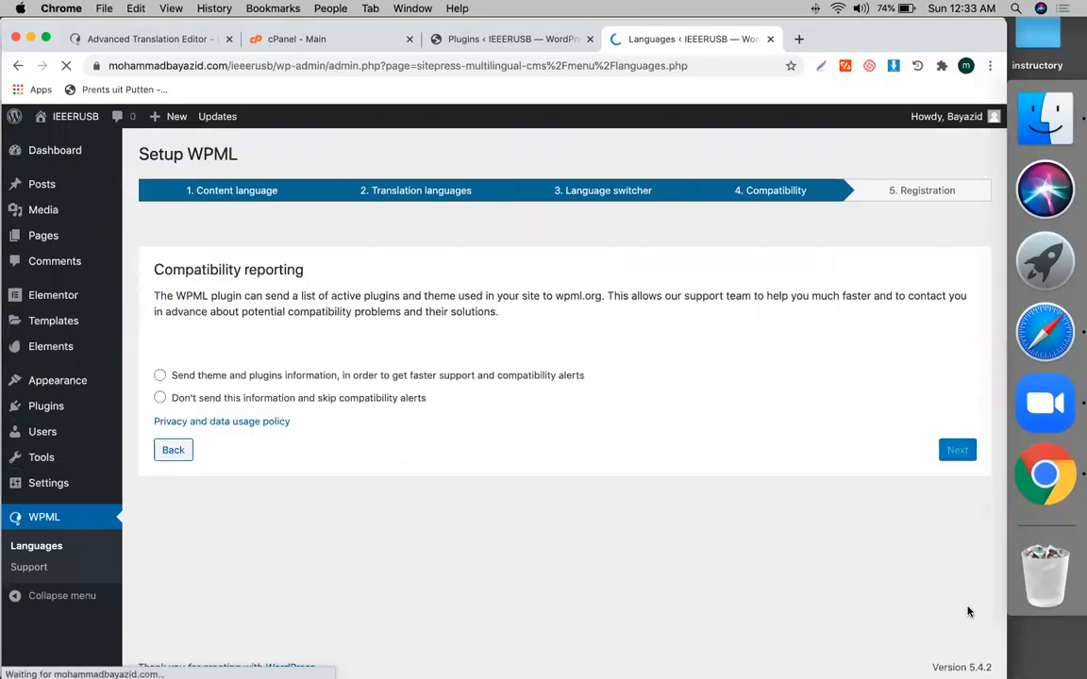
left_click(159, 375)
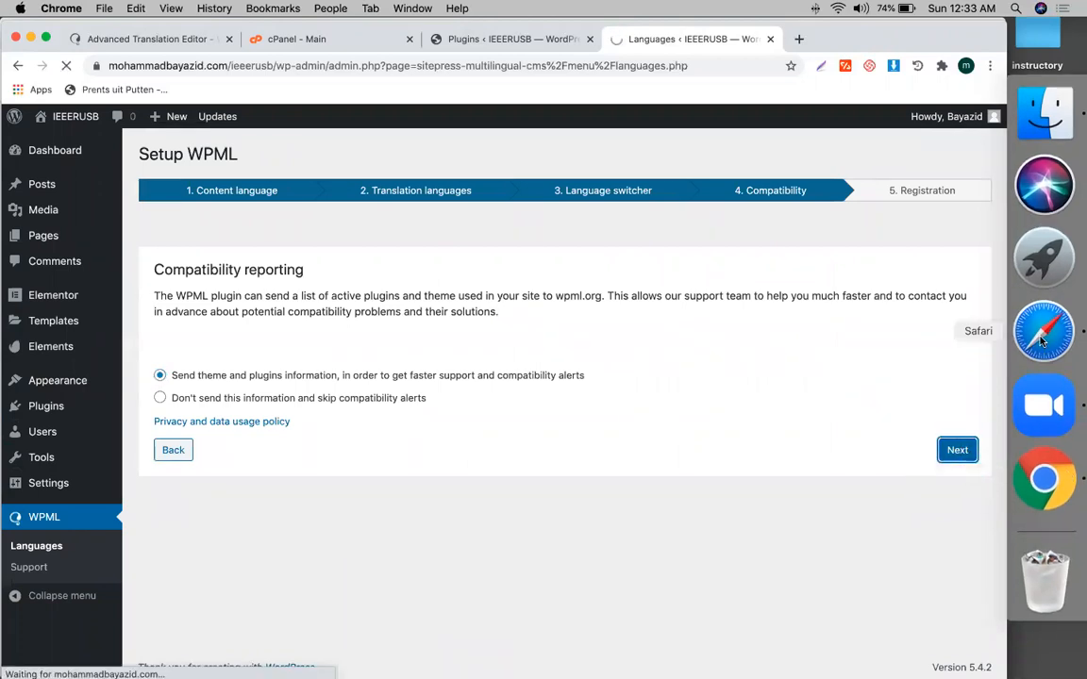
Check the site key line in the Safari notes, then postpone WPML registration in Chrome with the remind-me-later option
left_click(1043, 327)
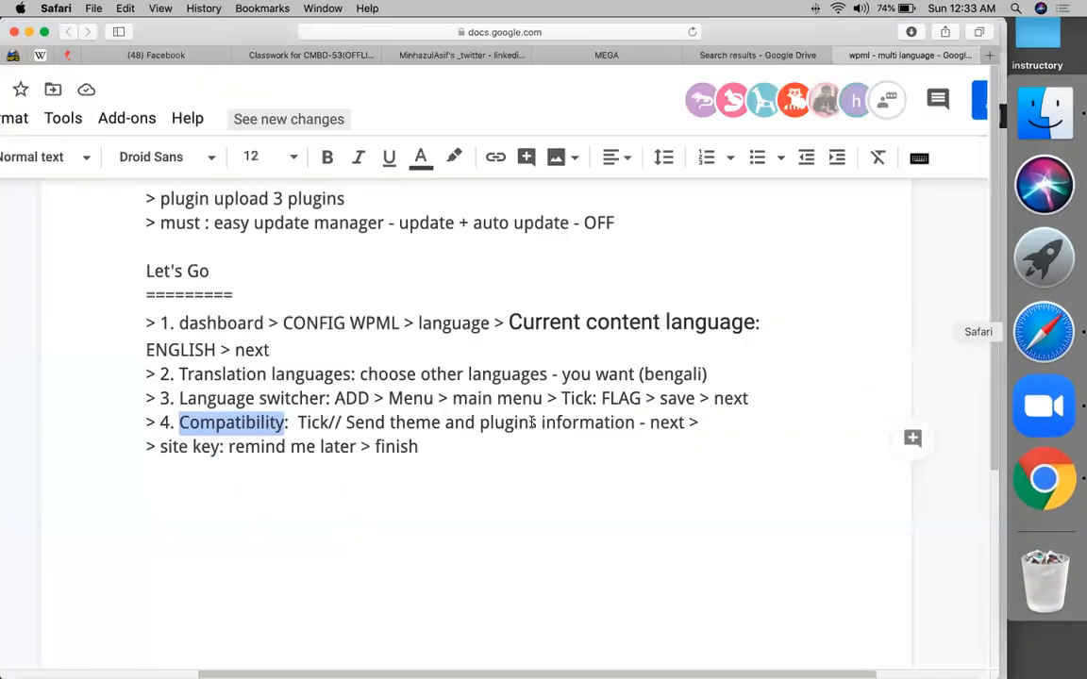
double_click(189, 451)
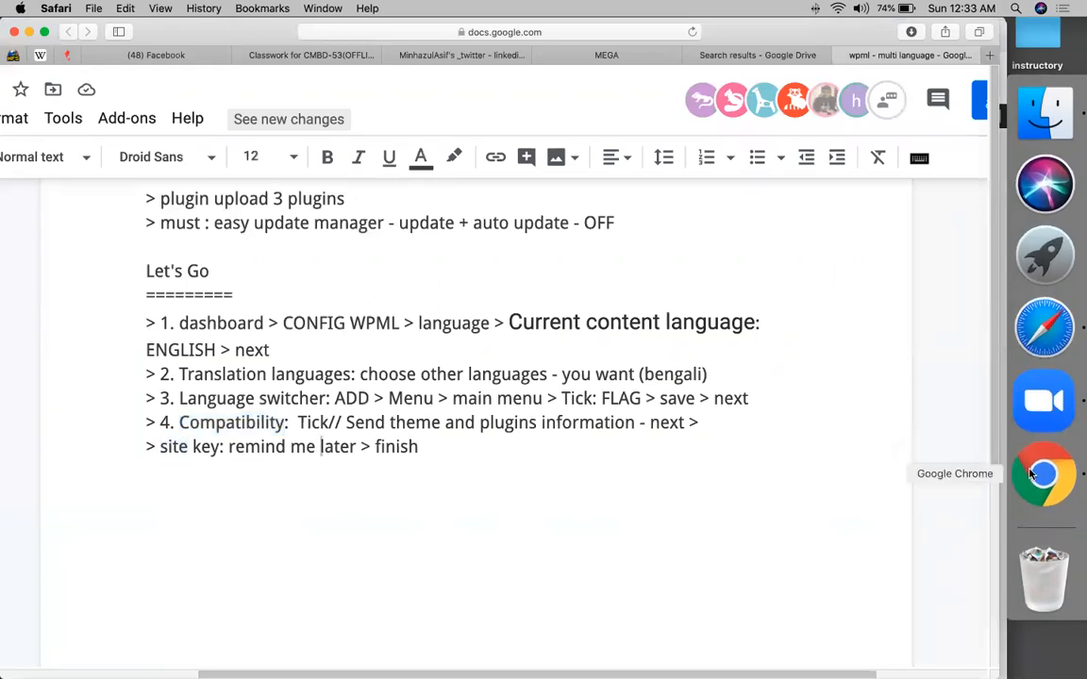
left_click(1041, 474)
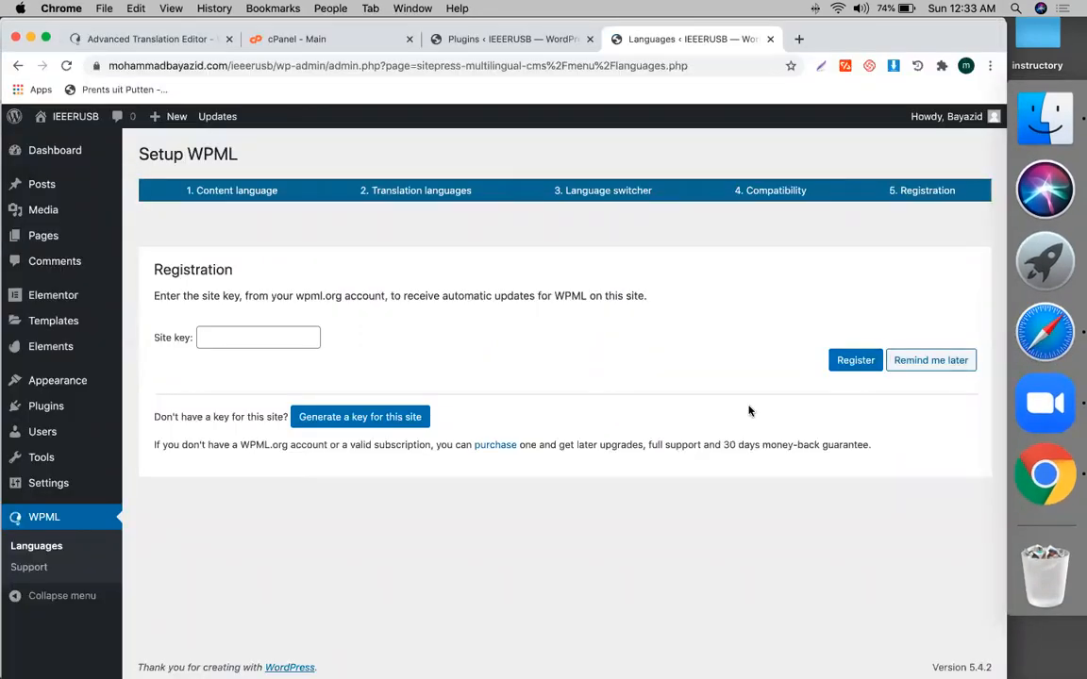
left_click(946, 358)
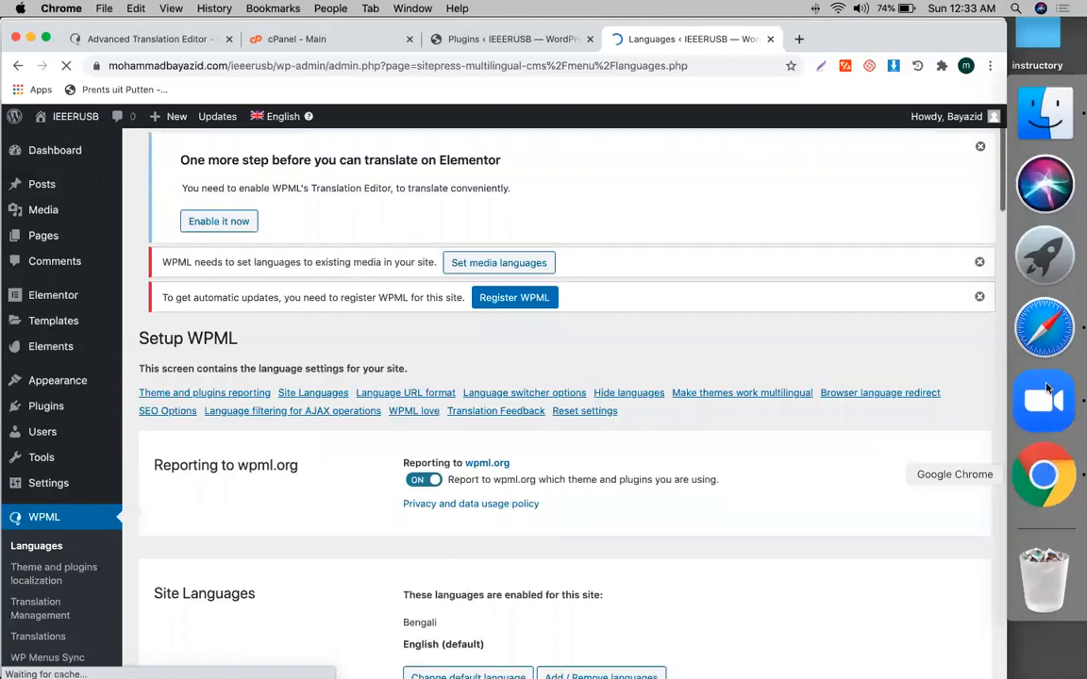
Read the Safari notes on language switcher options and language URL format, then return to Chrome
left_click(1043, 335)
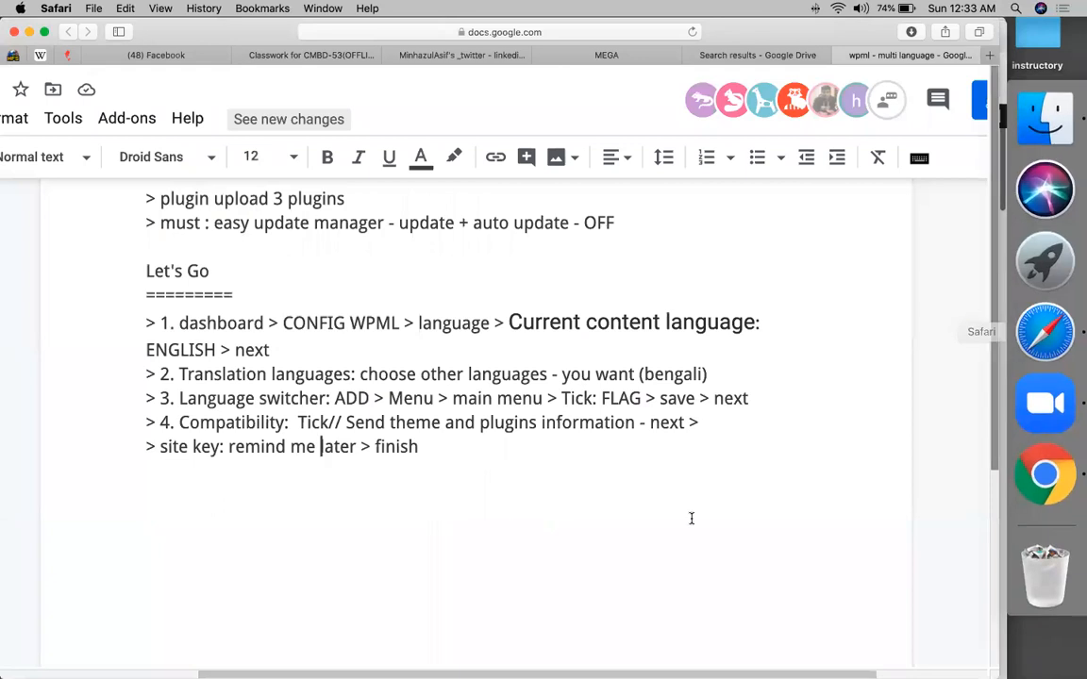
scroll(346, 443, "down", 5)
scroll(338, 444, "down", 2)
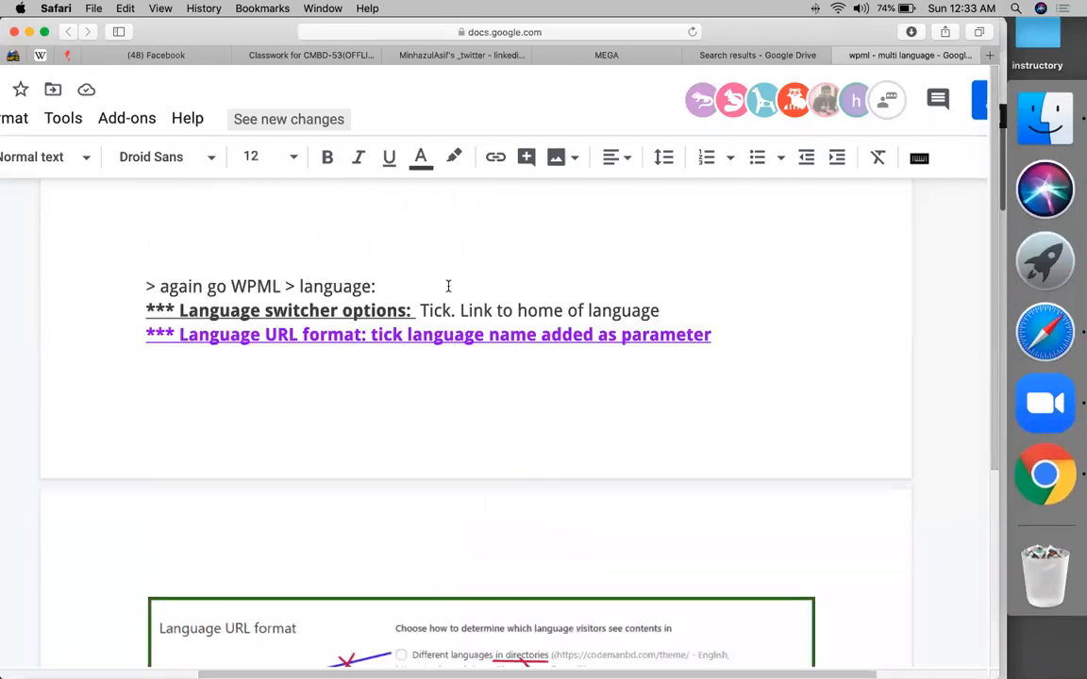
scroll(425, 270, "down", 1)
triple_click(426, 273)
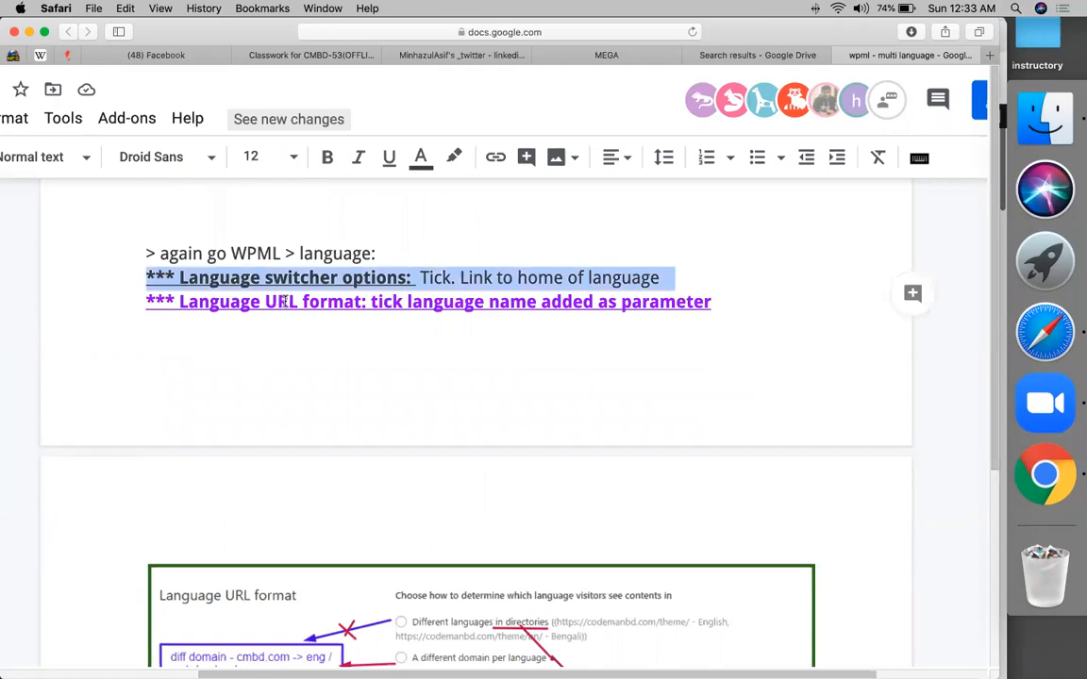
triple_click(283, 300)
left_click(1044, 475)
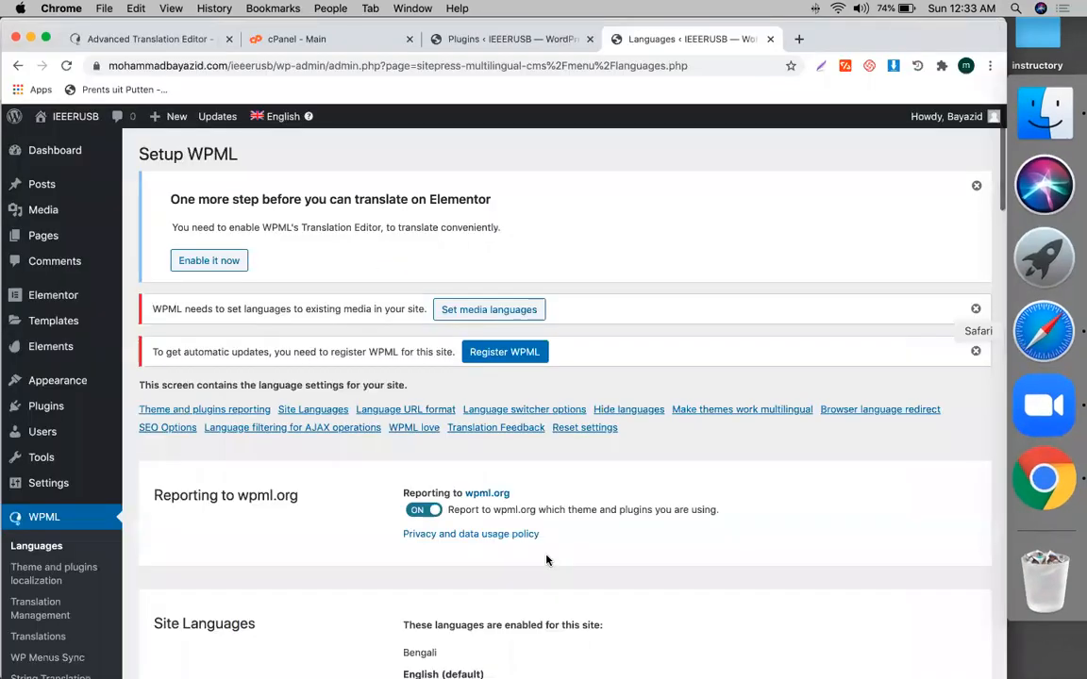
Delete the "Language switcher options: Tick. Link to home of language" line from the Safari notes, then return to Chrome
scroll(546, 561, "down", 10)
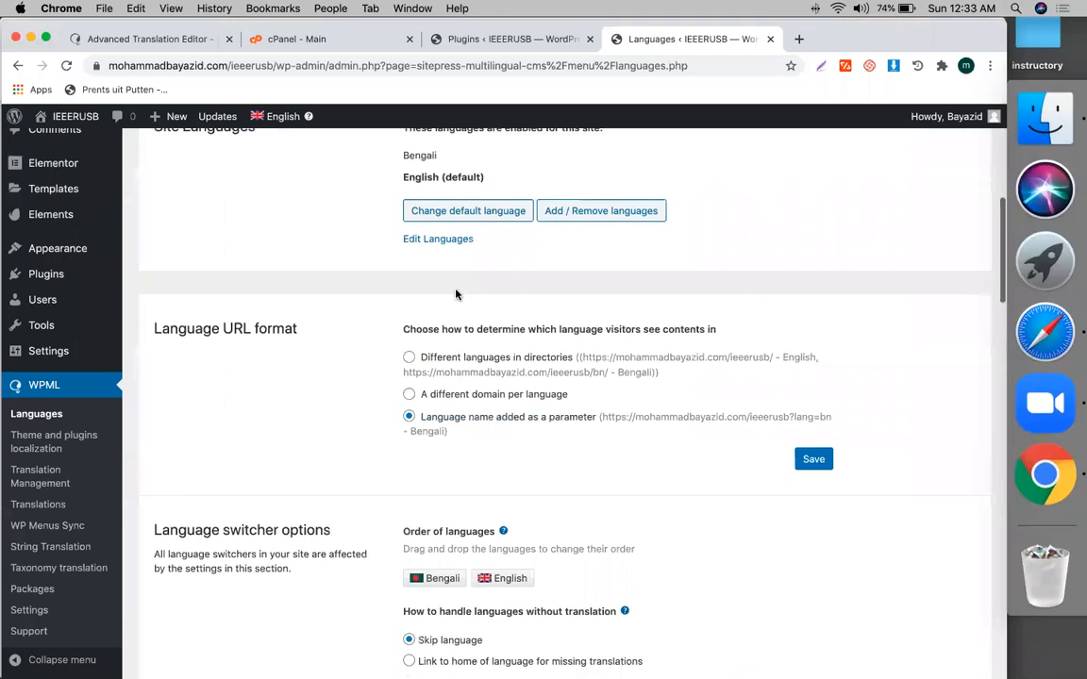
scroll(456, 295, "up", 1)
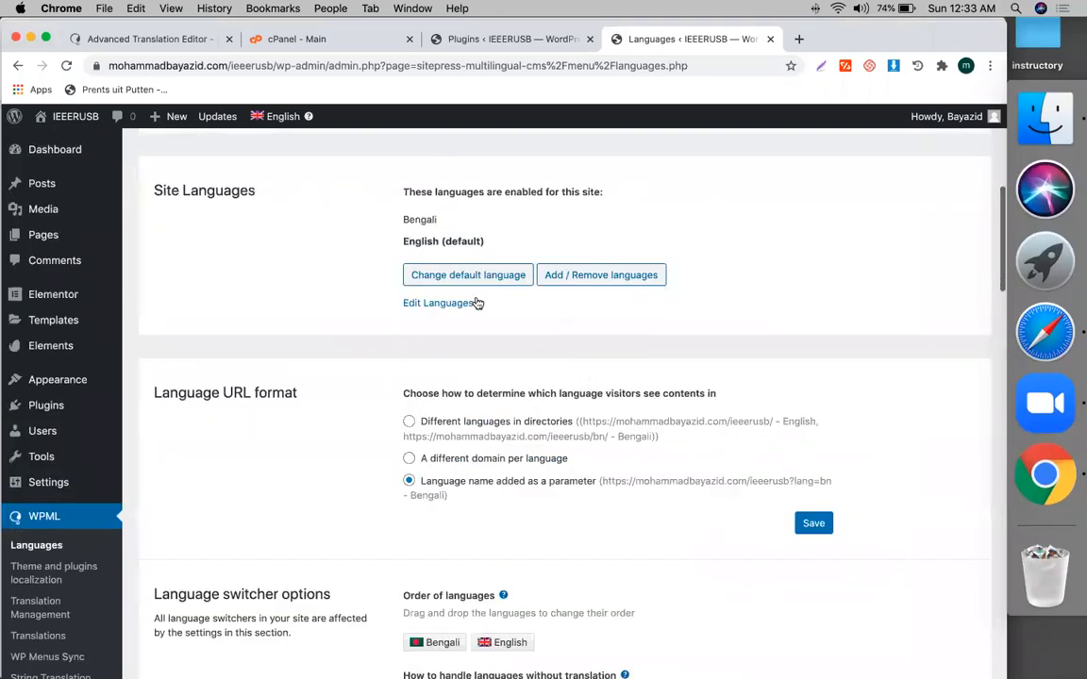
left_click(1044, 332)
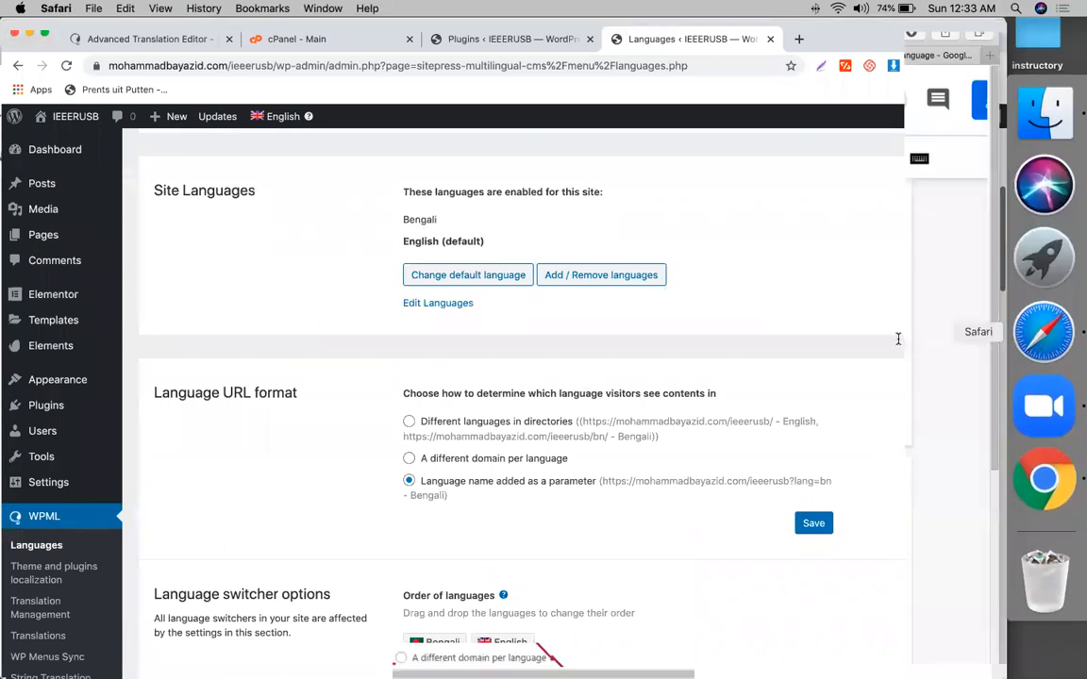
left_click(721, 275)
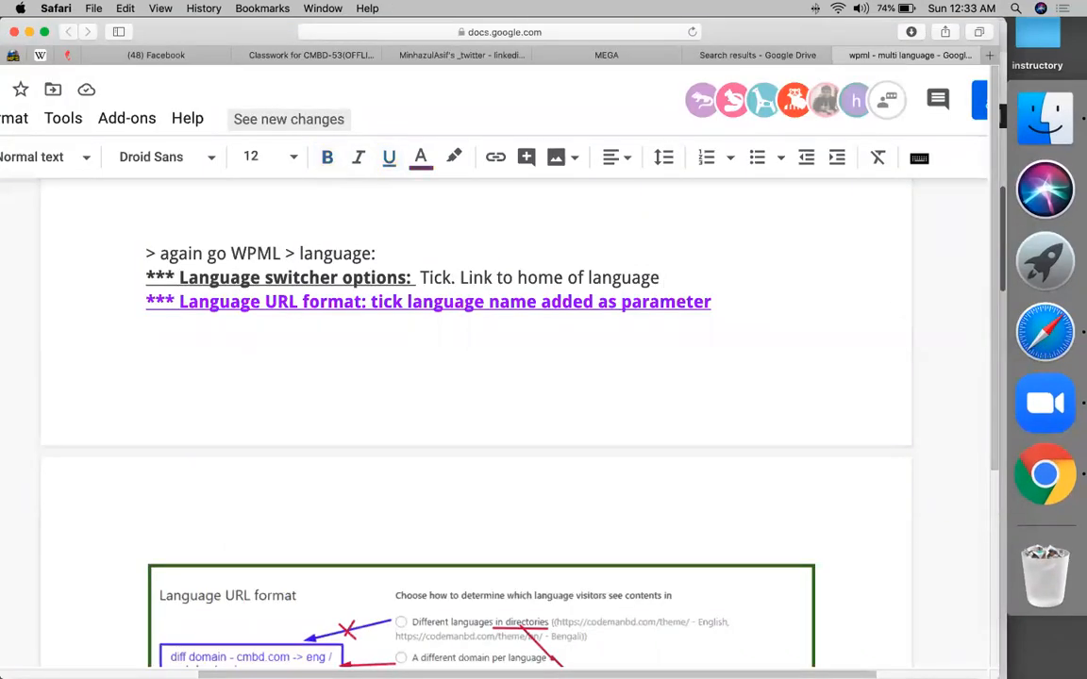
key("super+shift+Left")
key("BackSpace")
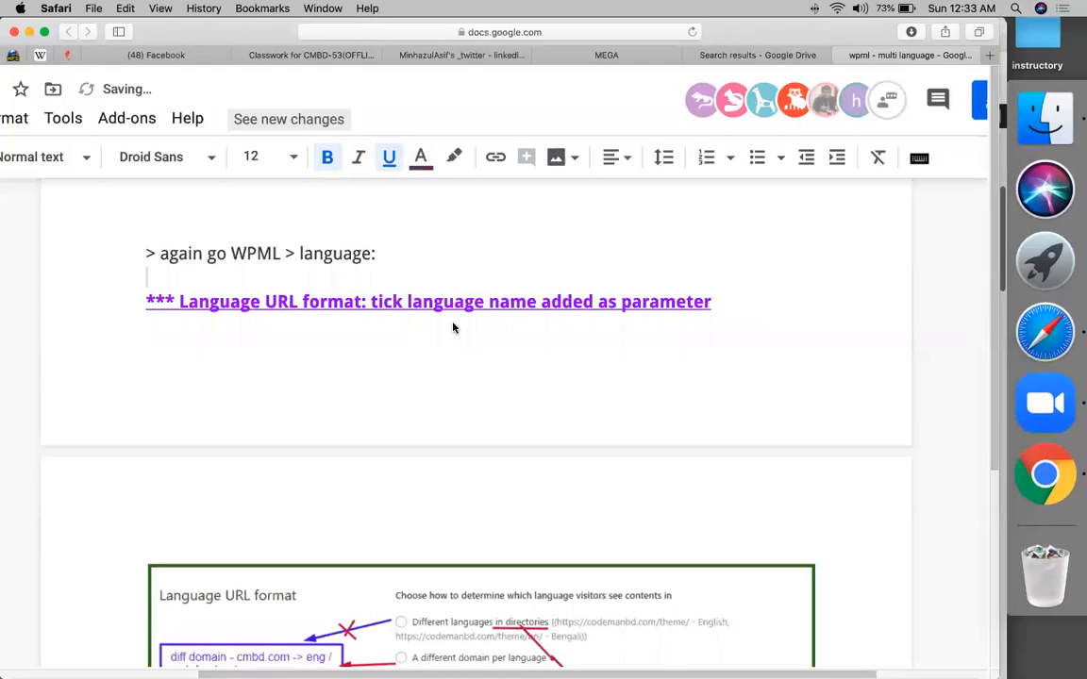
key("super+Tab")
Set the Language URL format to "A different domain per language" and select the text of the Bengali domain field
scroll(573, 361, "down", 2)
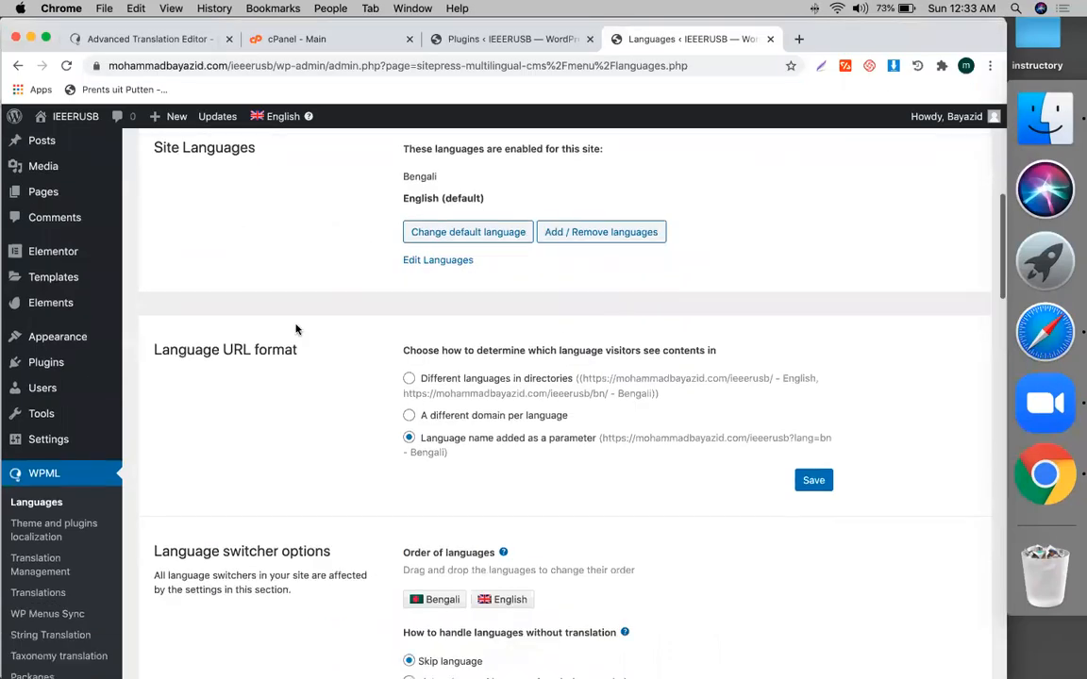
triple_click(255, 347)
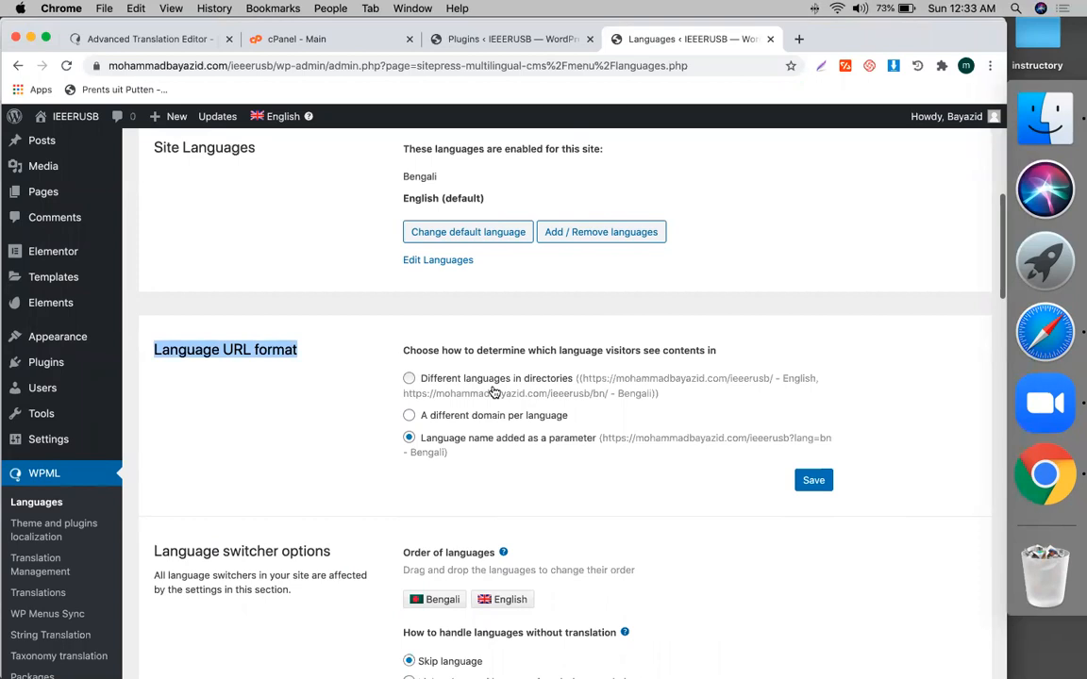
left_click(452, 421)
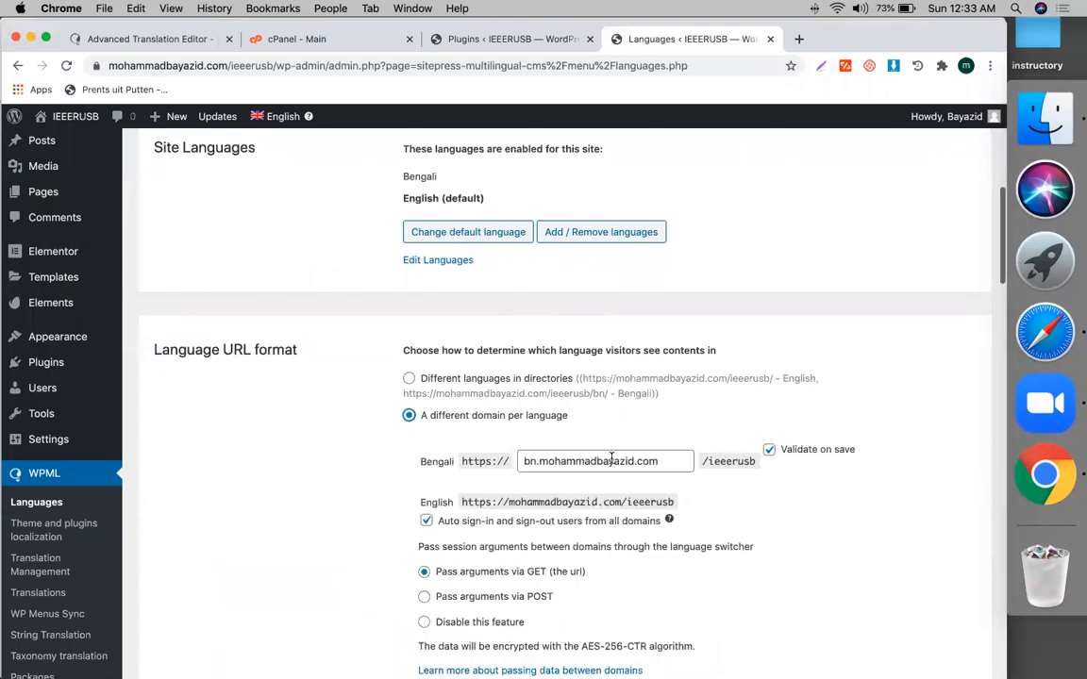
left_click(662, 461)
triple_click(662, 461)
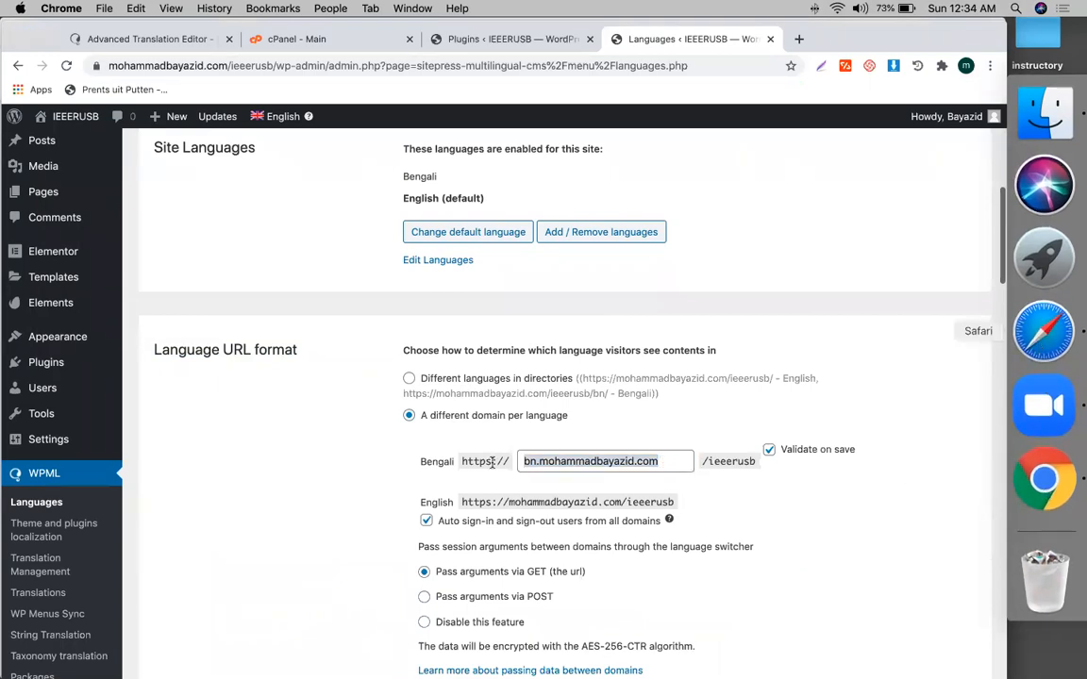
Check the Language URL format notes in Safari, and return to Chrome to select "Language name added as a parameter"
left_click(1044, 330)
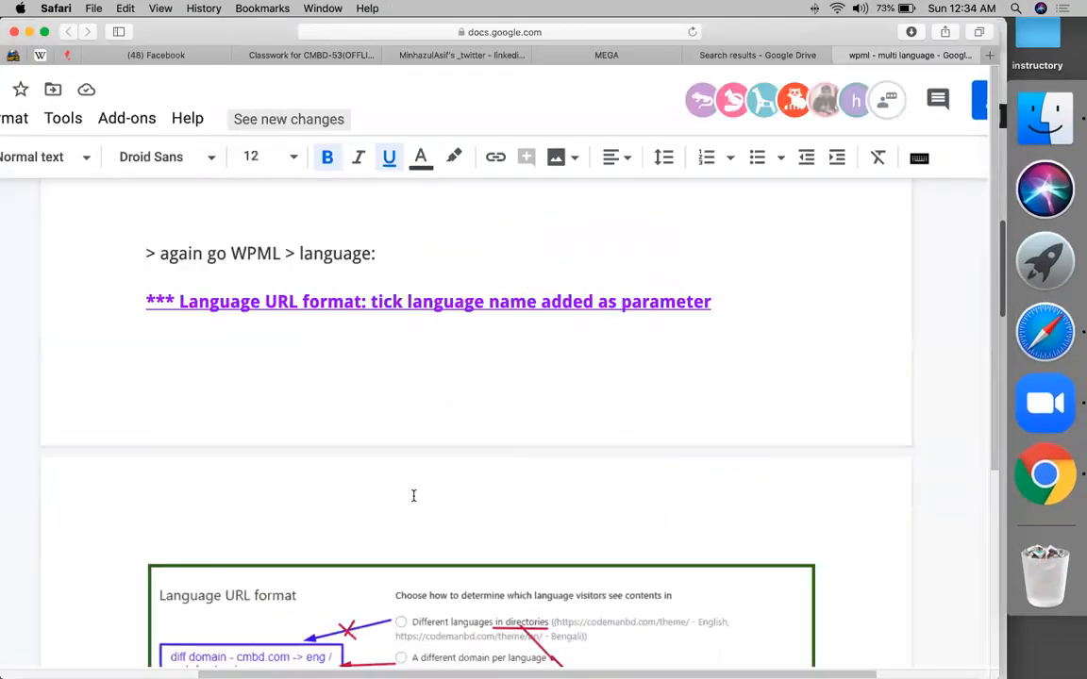
scroll(461, 570, "down", 5)
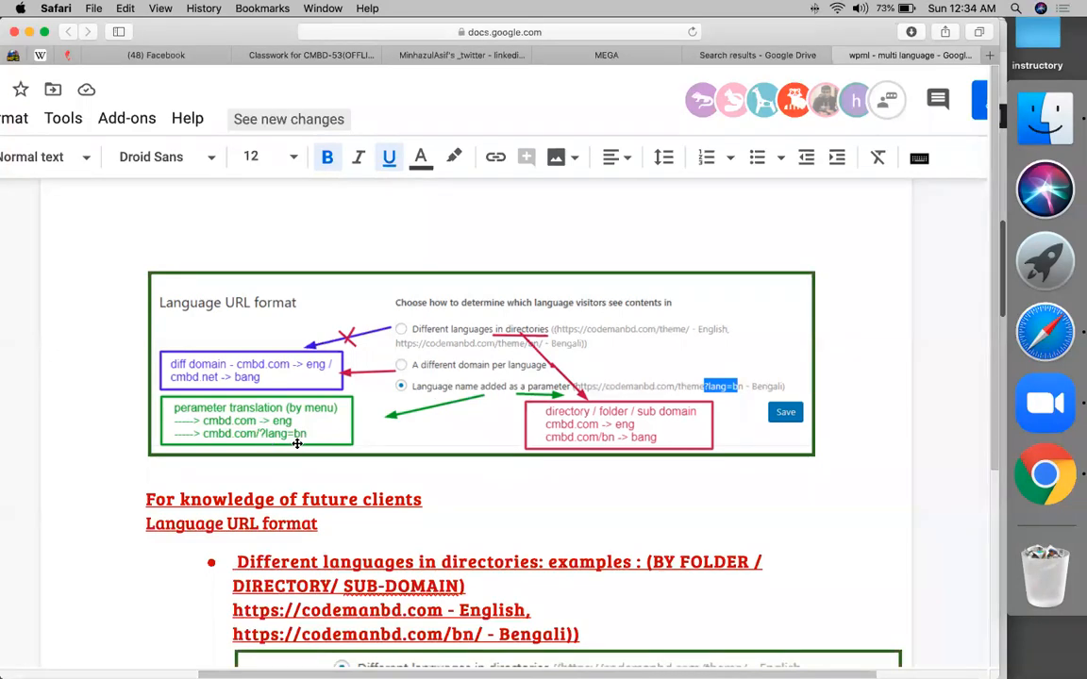
left_click(1053, 488)
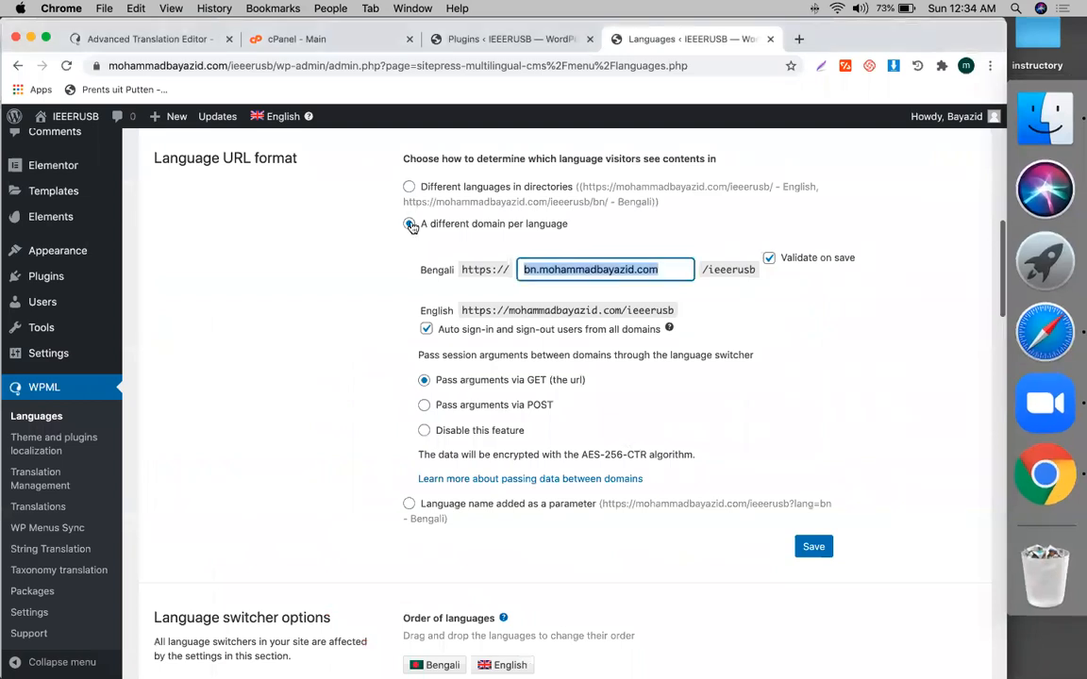
left_click(408, 505)
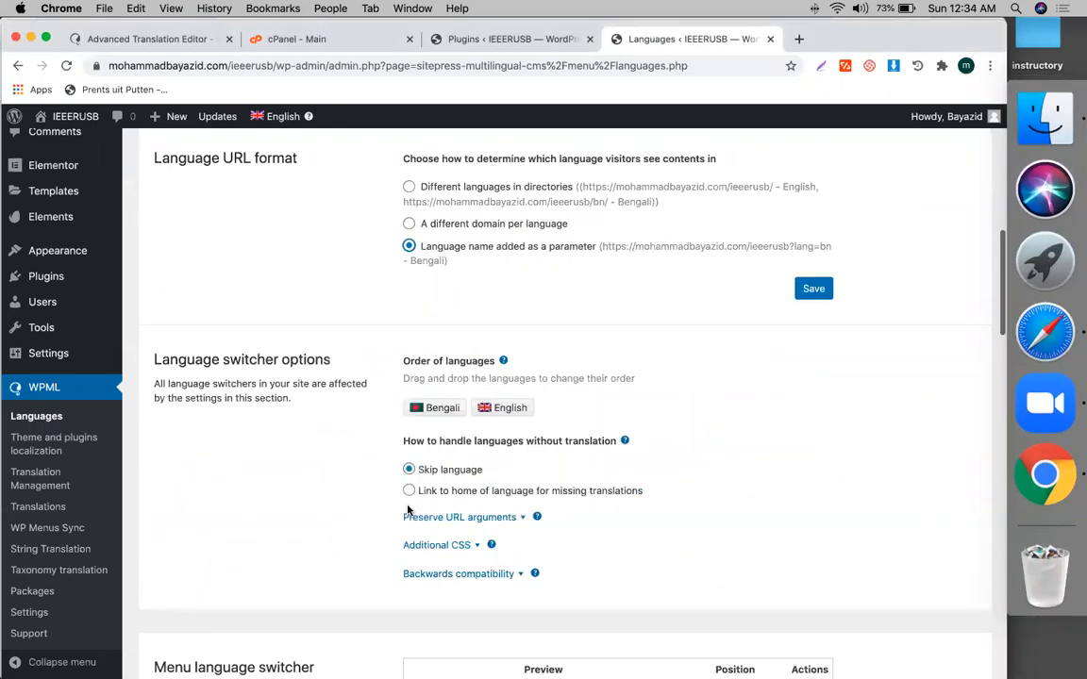
Read the Safari notes on the URL format examples and the "Translation (system-01)" instructions, and return to Chrome
left_click(1044, 332)
scroll(521, 498, "down", 3)
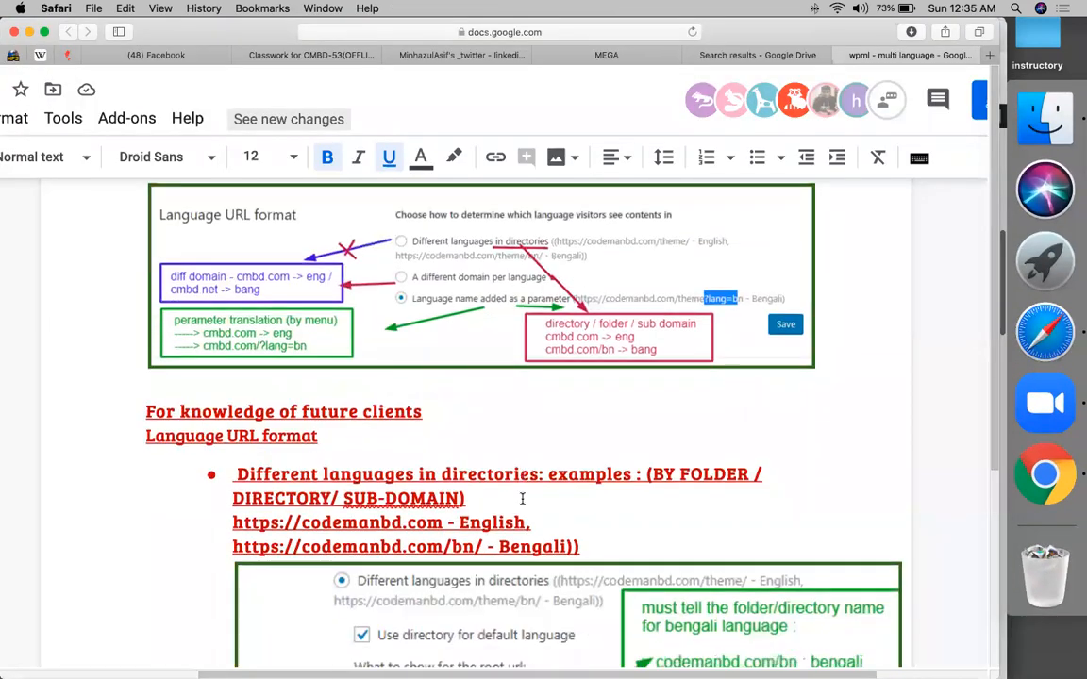
scroll(521, 498, "down", 2)
scroll(524, 499, "down", 3)
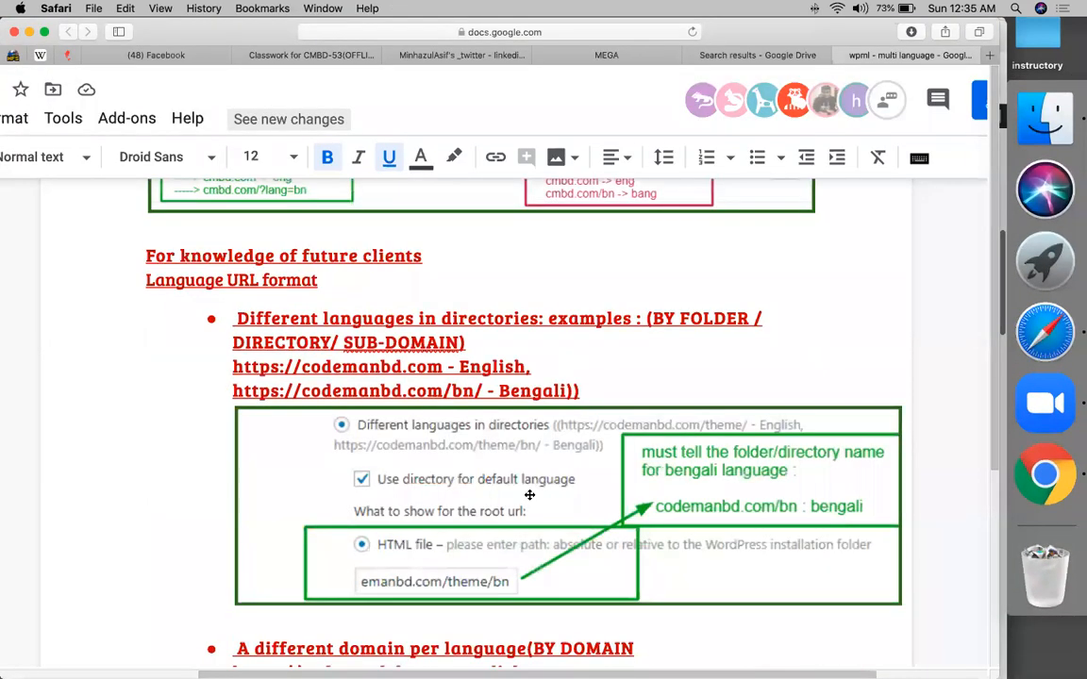
scroll(385, 582, "down", 5)
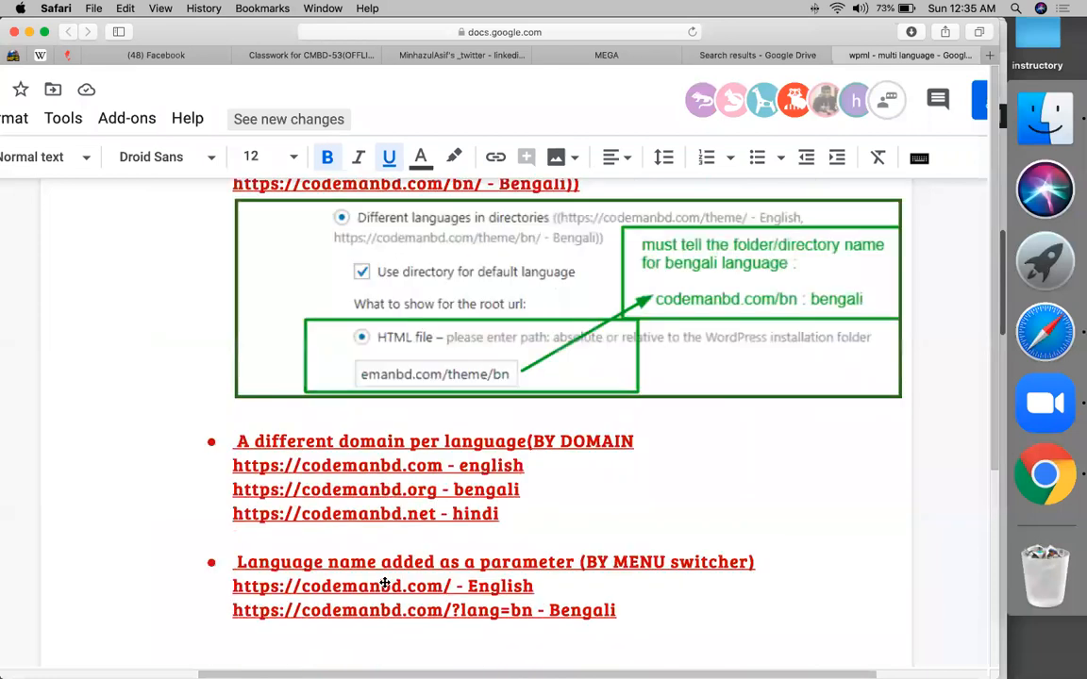
scroll(385, 582, "down", 10)
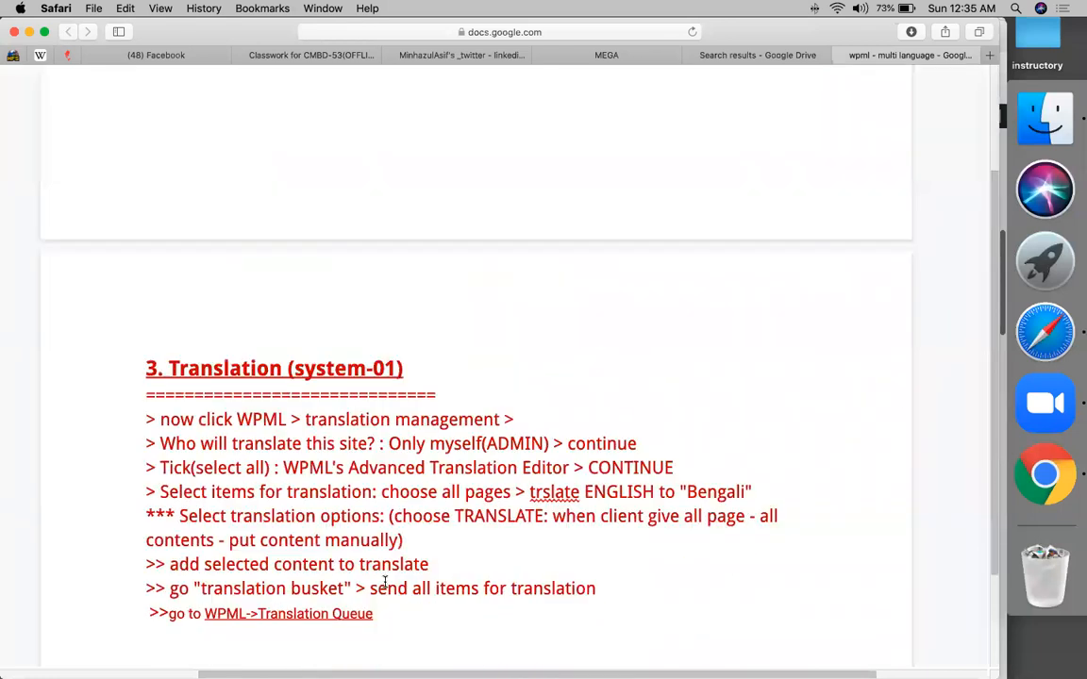
scroll(672, 490, "down", 6)
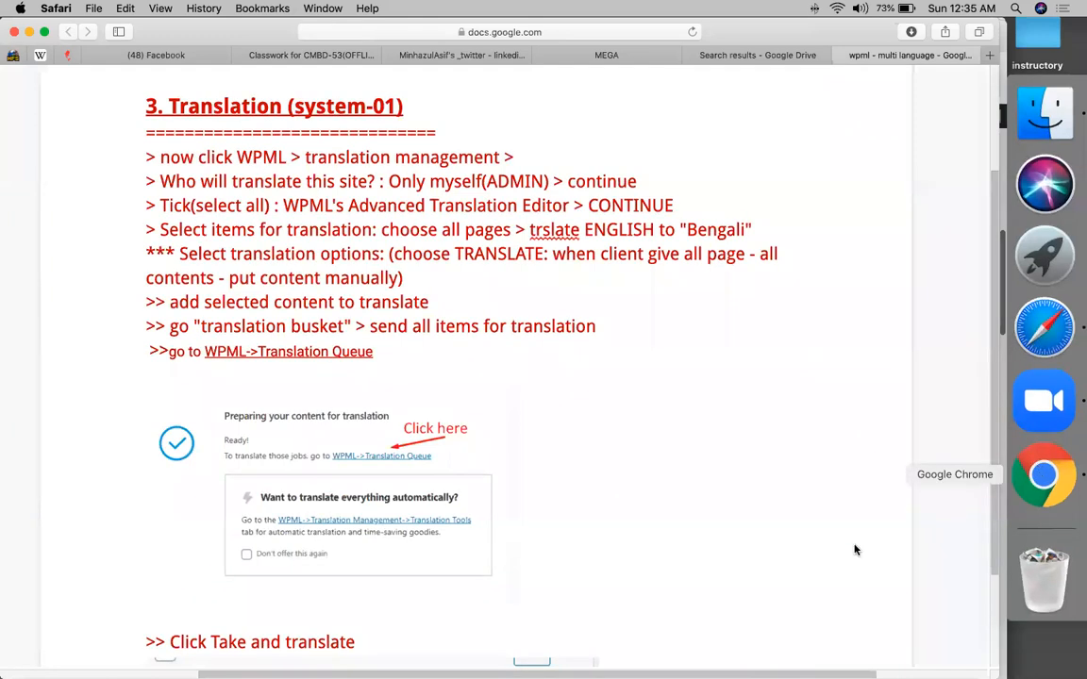
left_click(1043, 474)
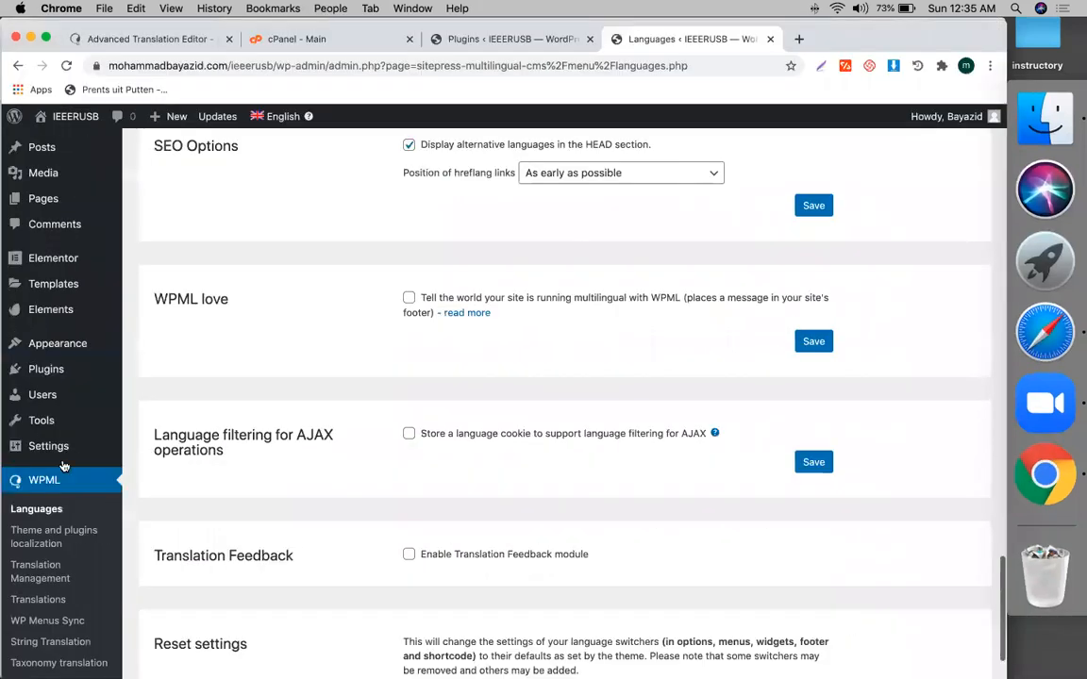
Try "A different domain per language" with the Bengali domain ending in NET, and switch back to "Language name added as a parameter"
scroll(58, 481, "up", 5)
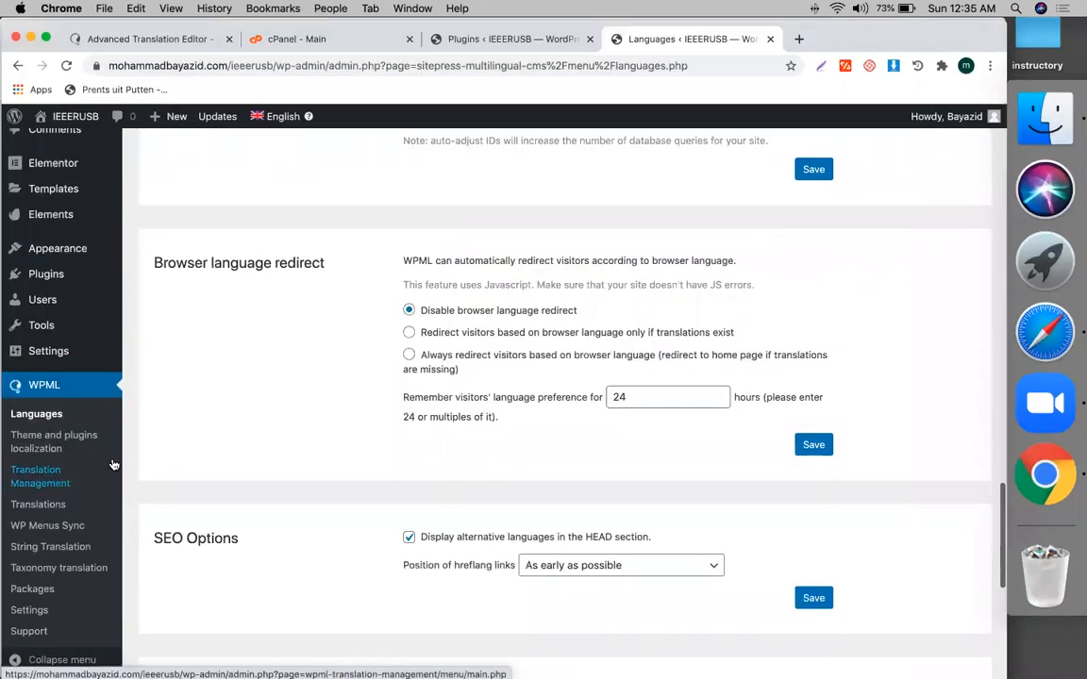
scroll(315, 383, "up", 10)
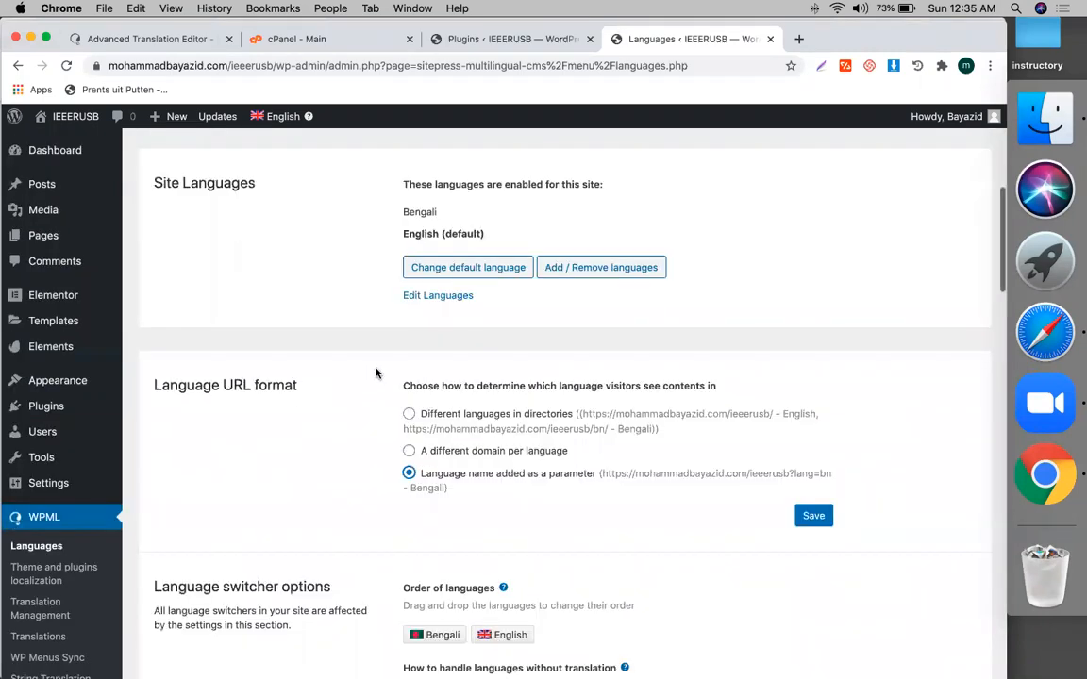
scroll(499, 505, "down", 2)
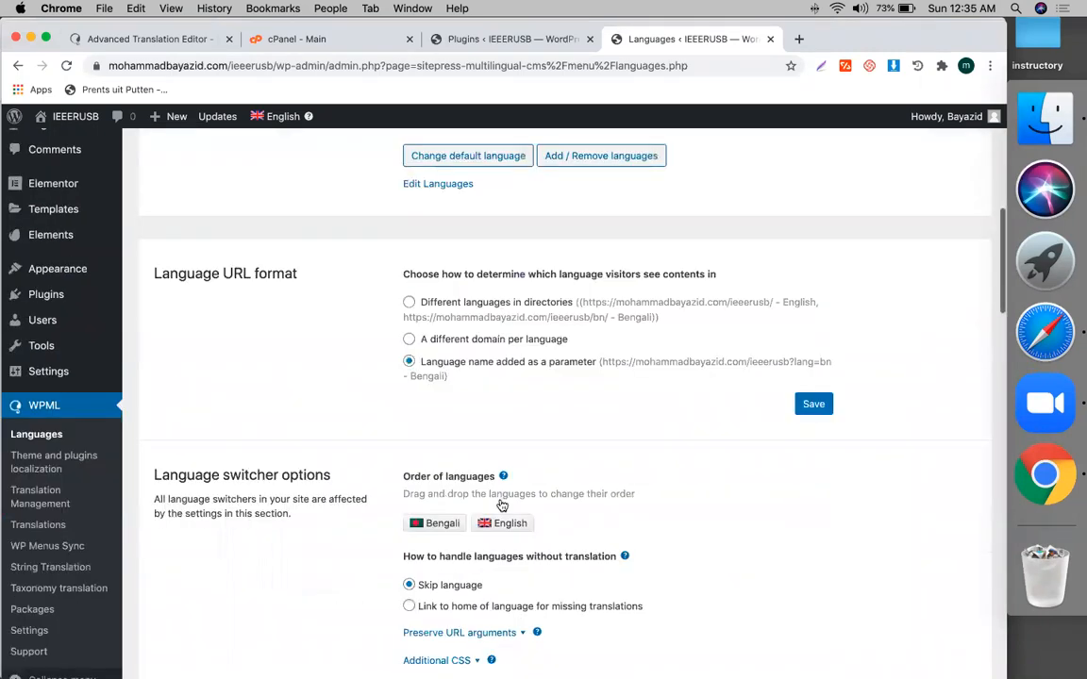
scroll(459, 368, "down", 1)
scroll(412, 316, "up", 1)
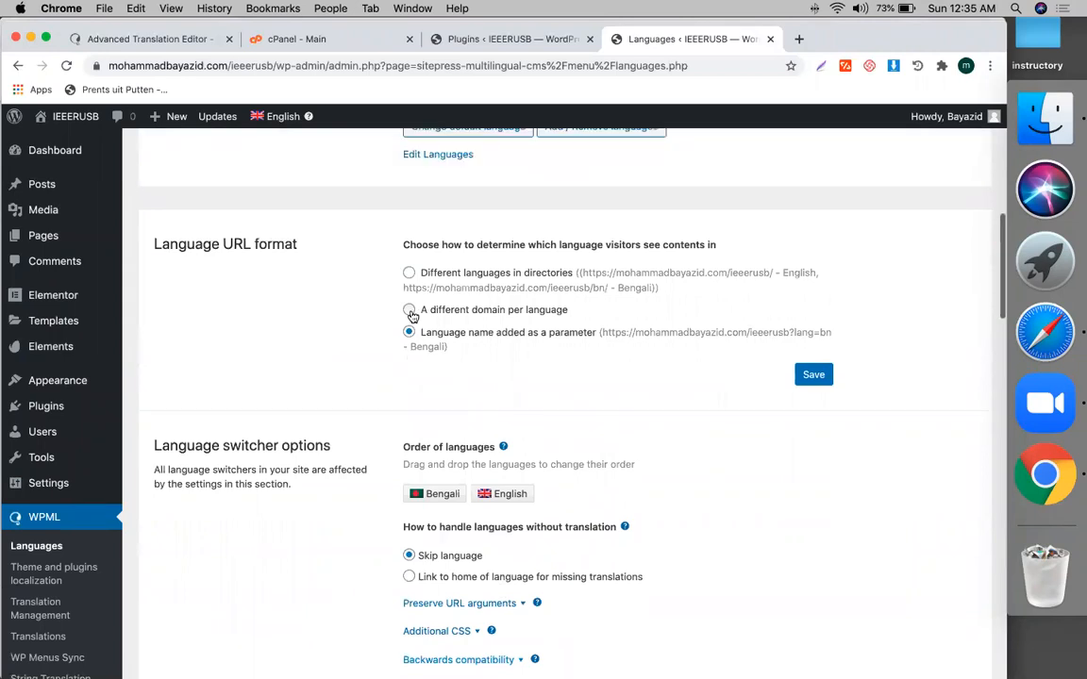
left_click(409, 312)
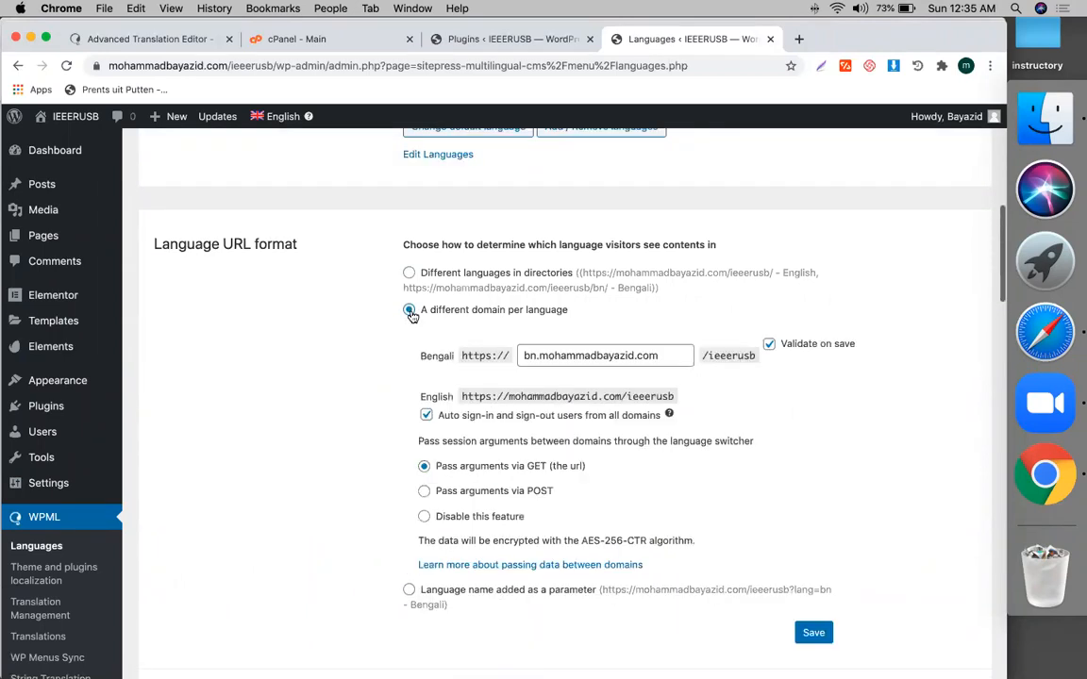
left_click(672, 358)
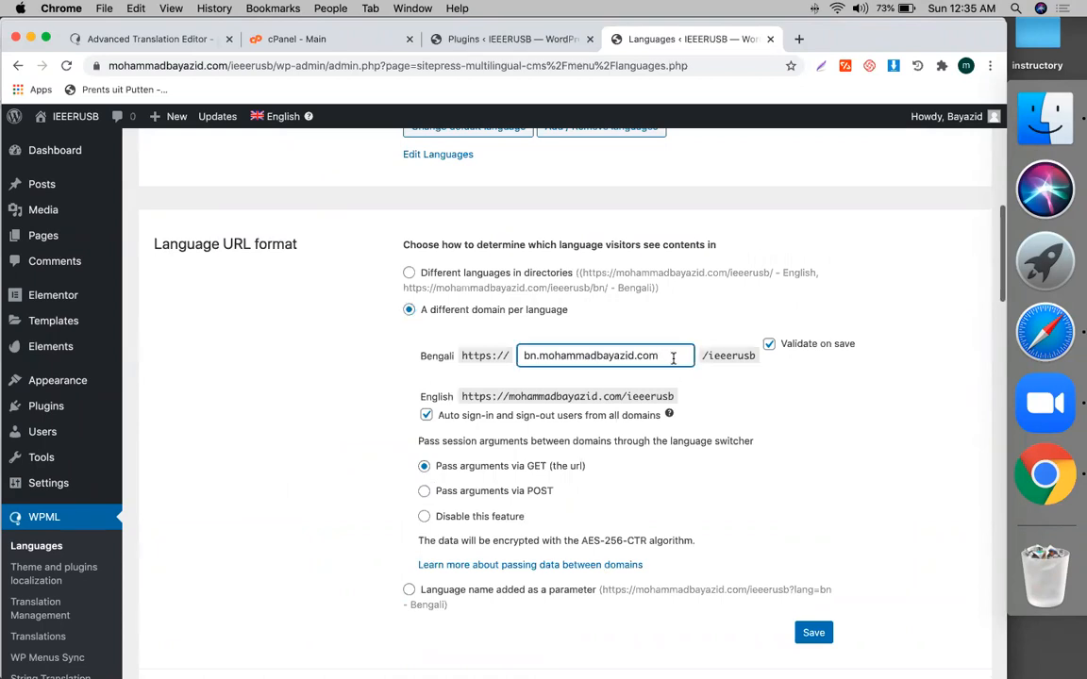
key("BackSpace")
key("BackSpace")
type("NET")
triple_click(588, 397)
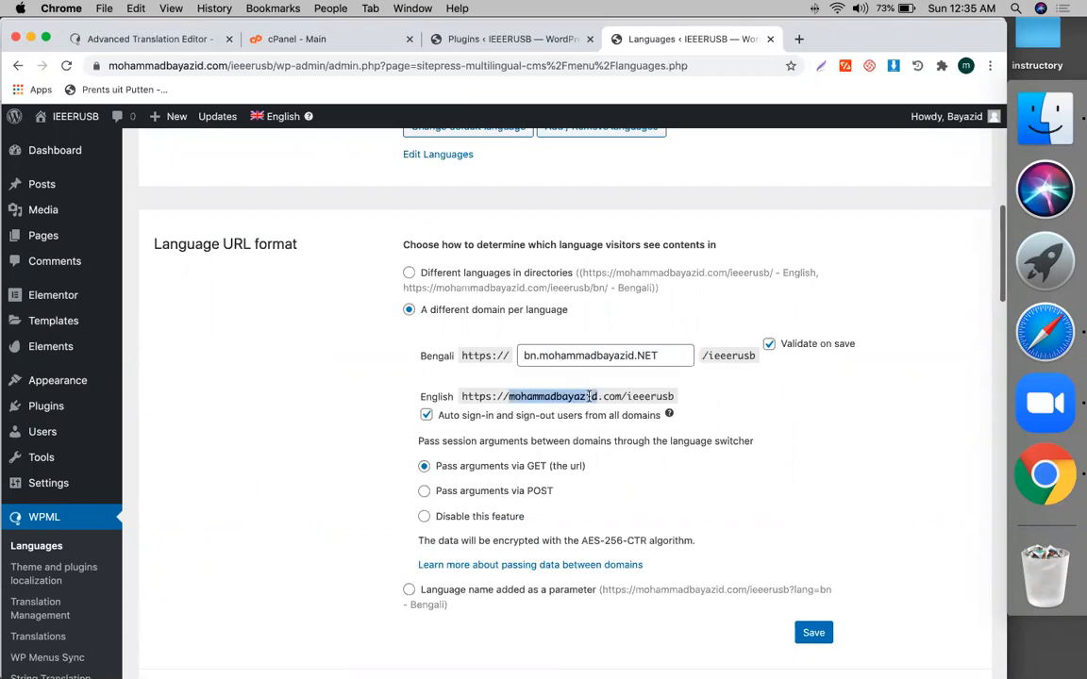
left_click(671, 354)
left_click_drag(637, 354, 660, 352)
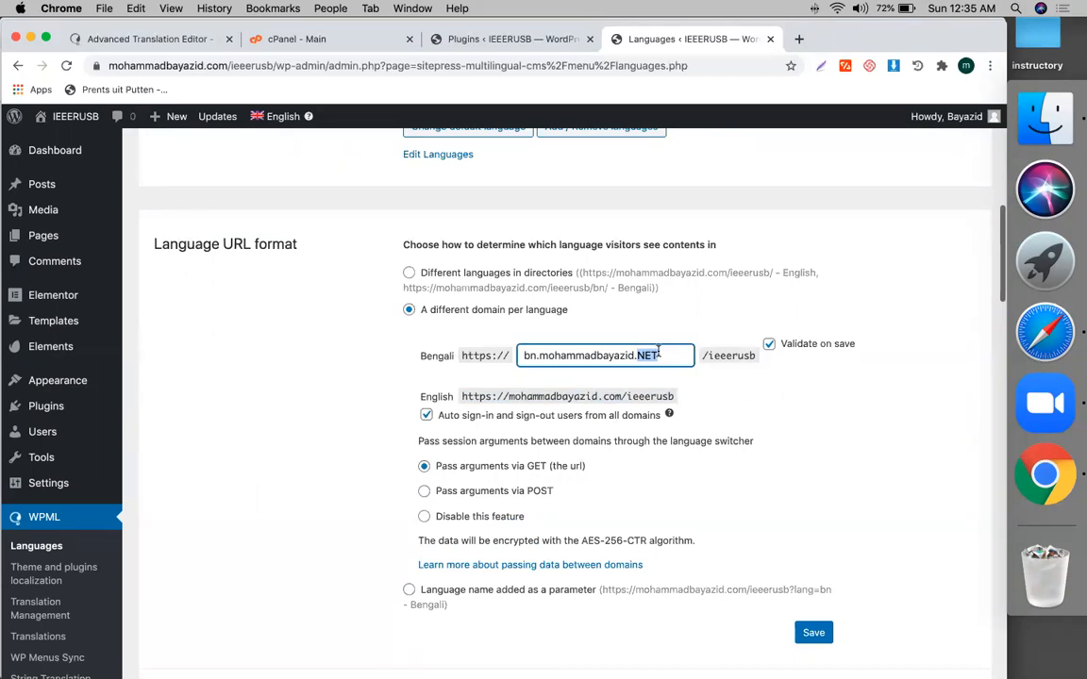
left_click(409, 592)
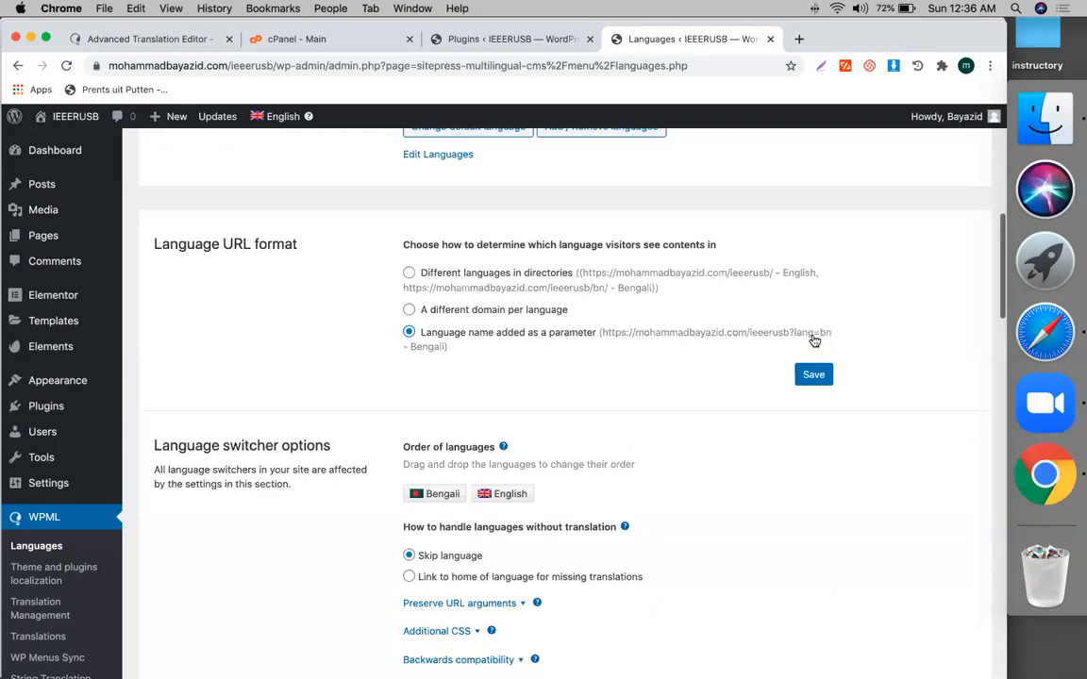
Open WPML's Translation Management setup for the site
scroll(158, 504, "down", 1)
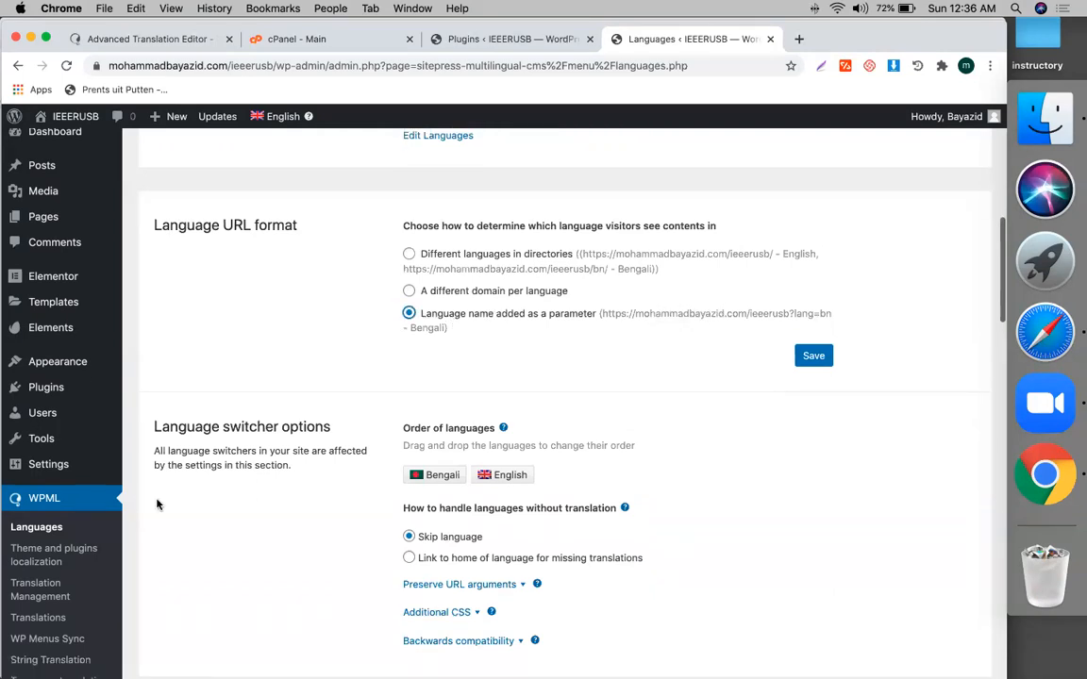
scroll(157, 504, "down", 3)
left_click(43, 492)
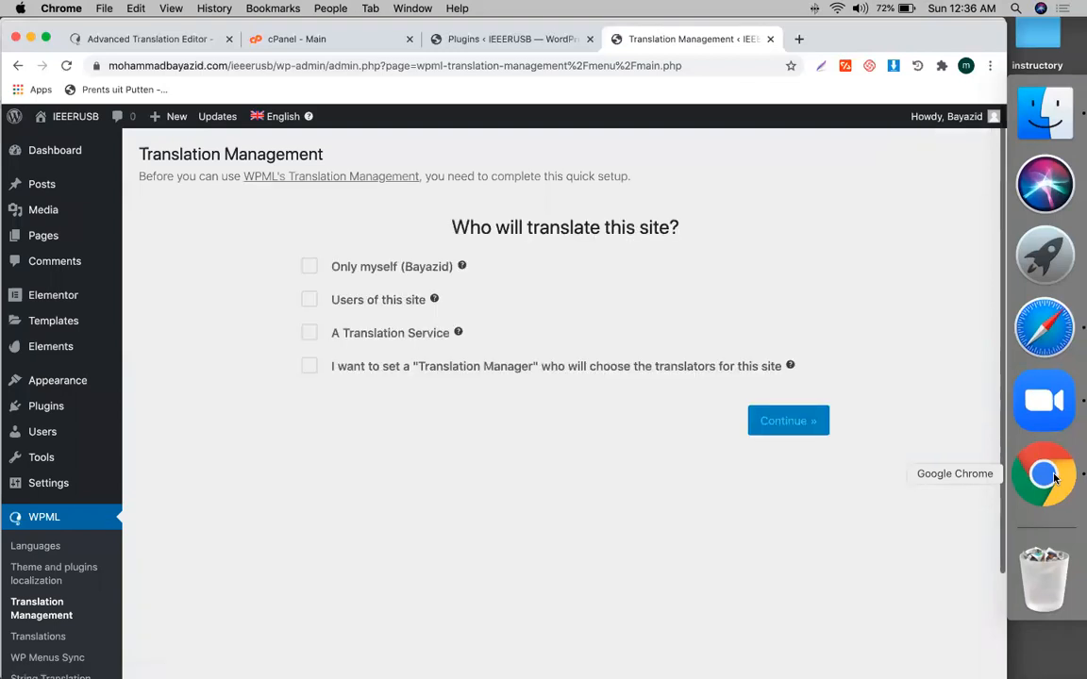
Check the translation notes in Safari, and in Chrome choose "Only myself" as the site's translator and continue
left_click(1044, 330)
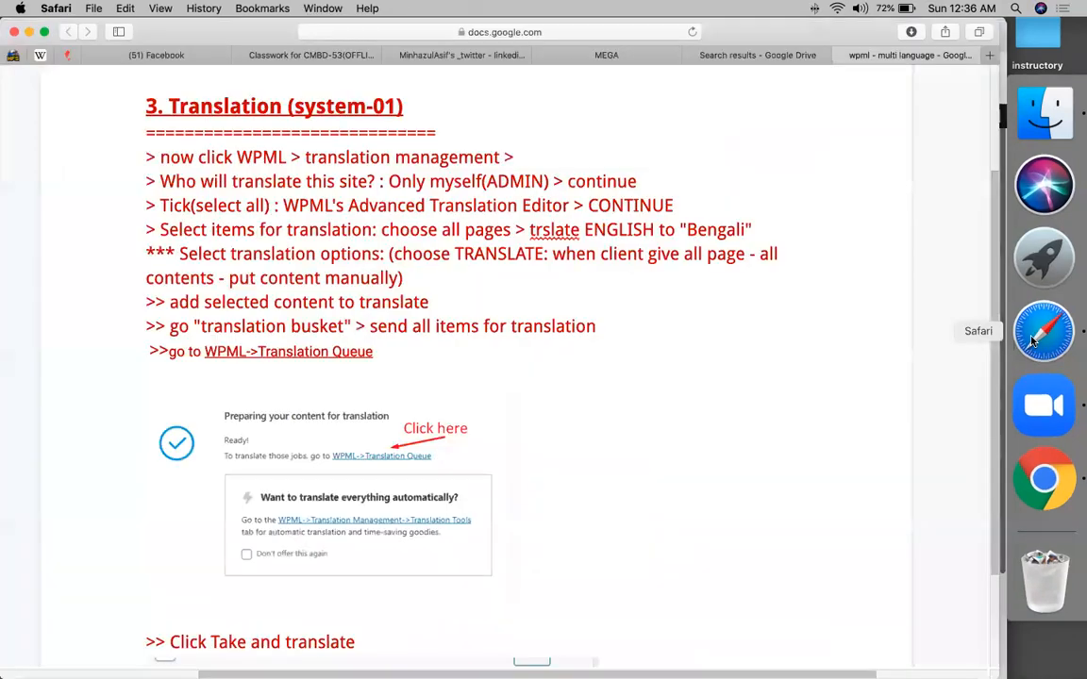
scroll(257, 177, "up", 1)
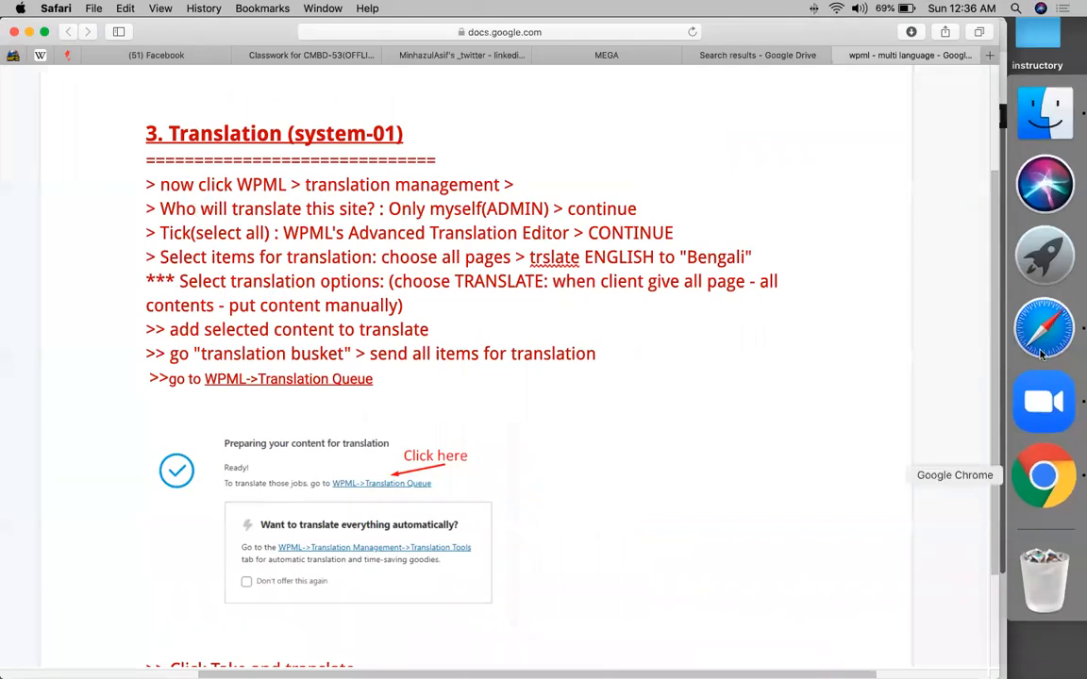
left_click(1042, 477)
left_click(396, 268)
left_click(787, 420)
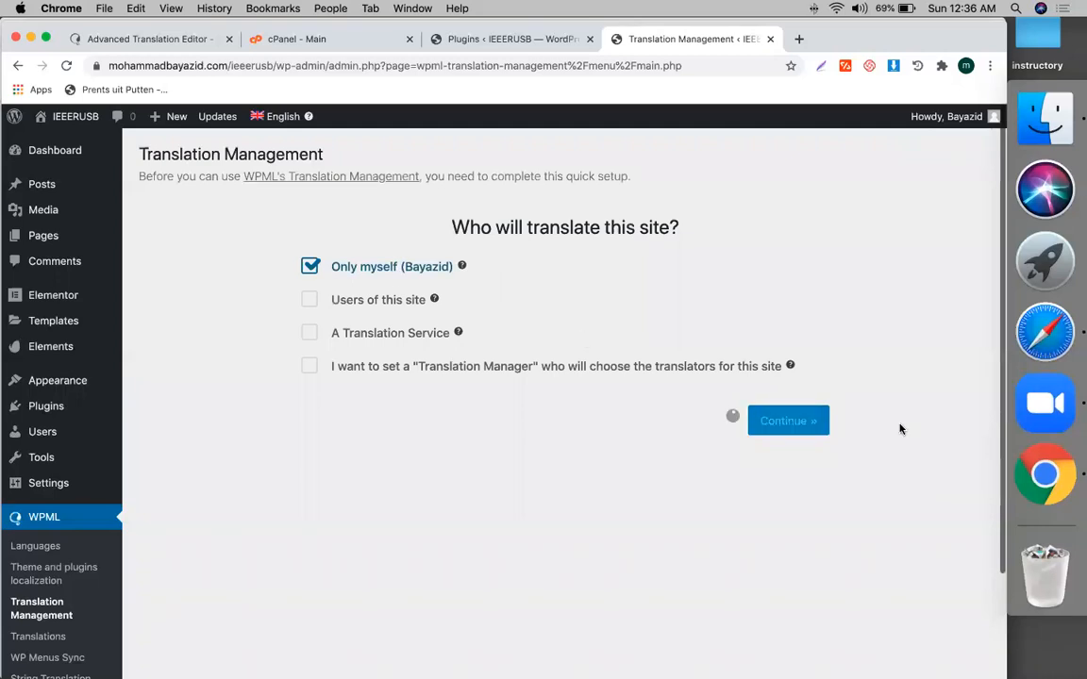
Check the next setup instruction in Safari, and in Chrome select WPML's Advanced Translation Editor as the translation tool and continue
left_click(1044, 332)
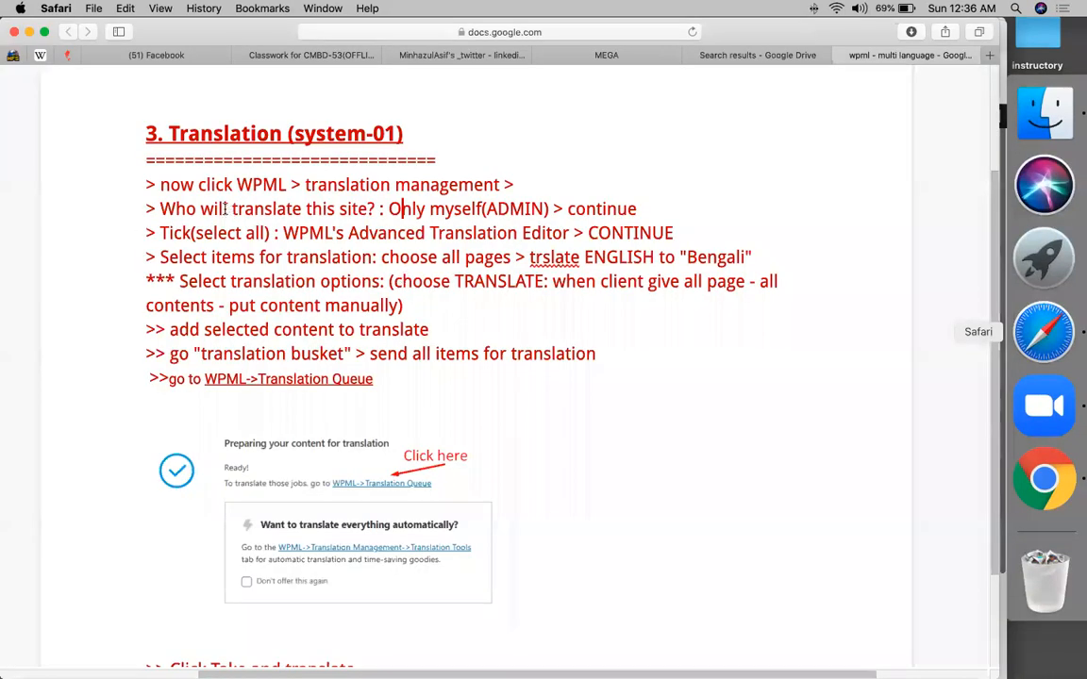
triple_click(190, 200)
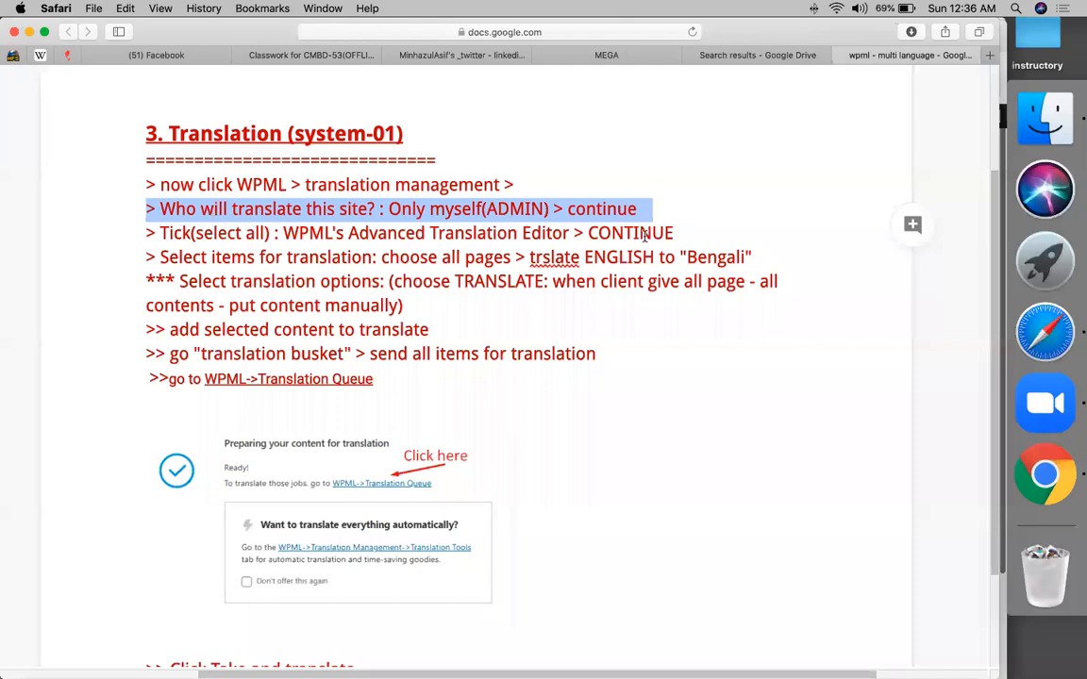
left_click(1044, 475)
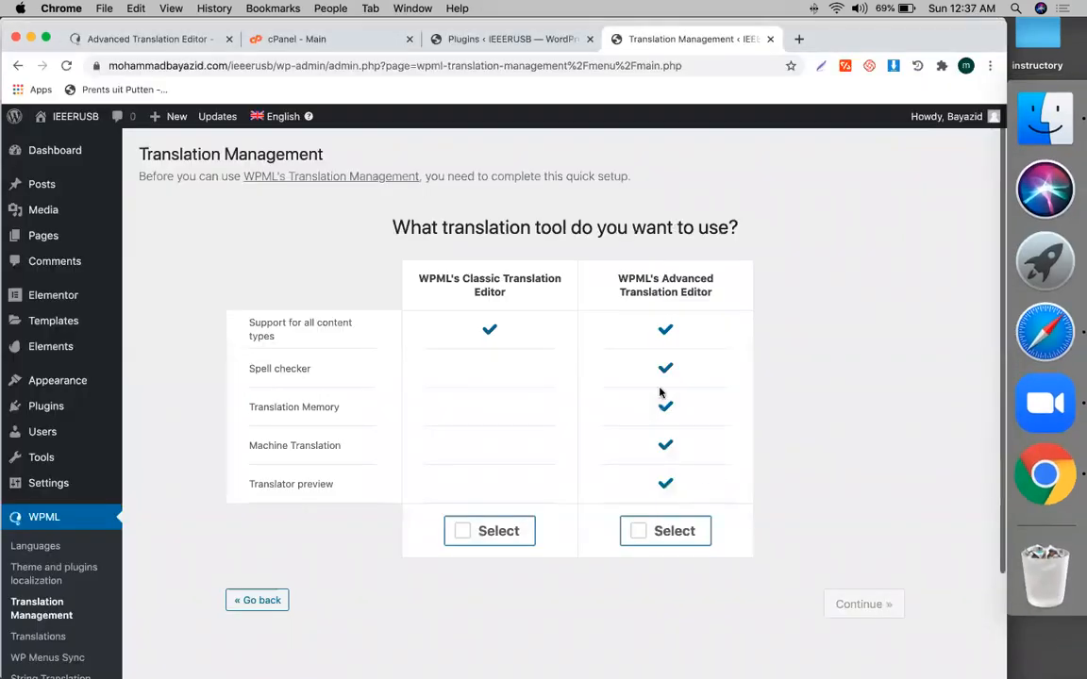
triple_click(651, 289)
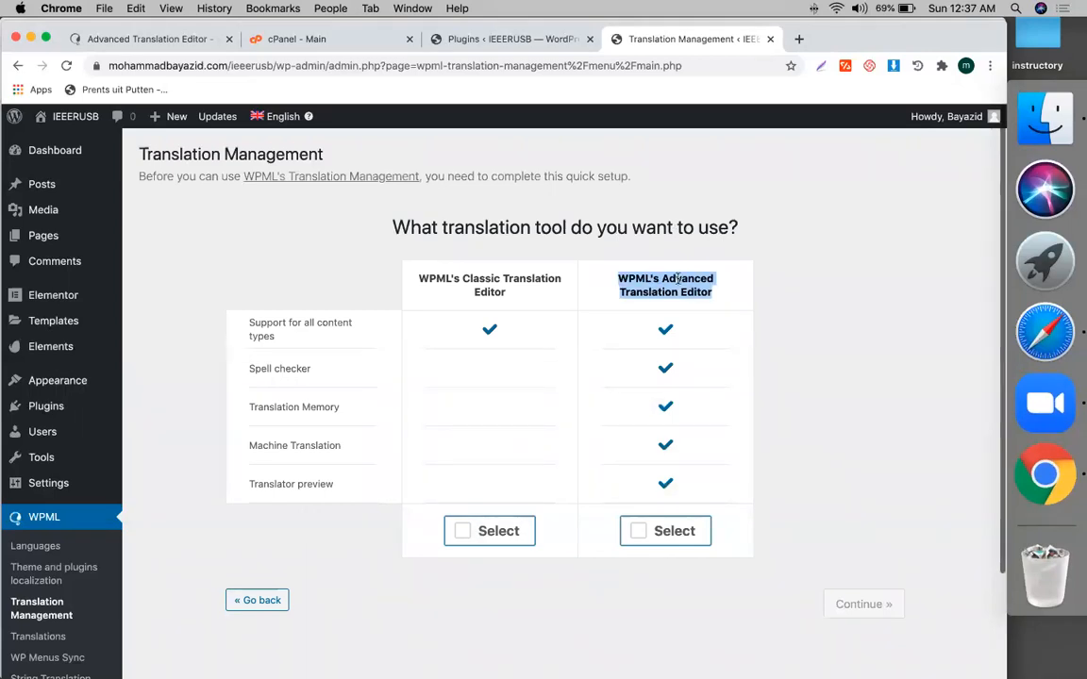
left_click(633, 534)
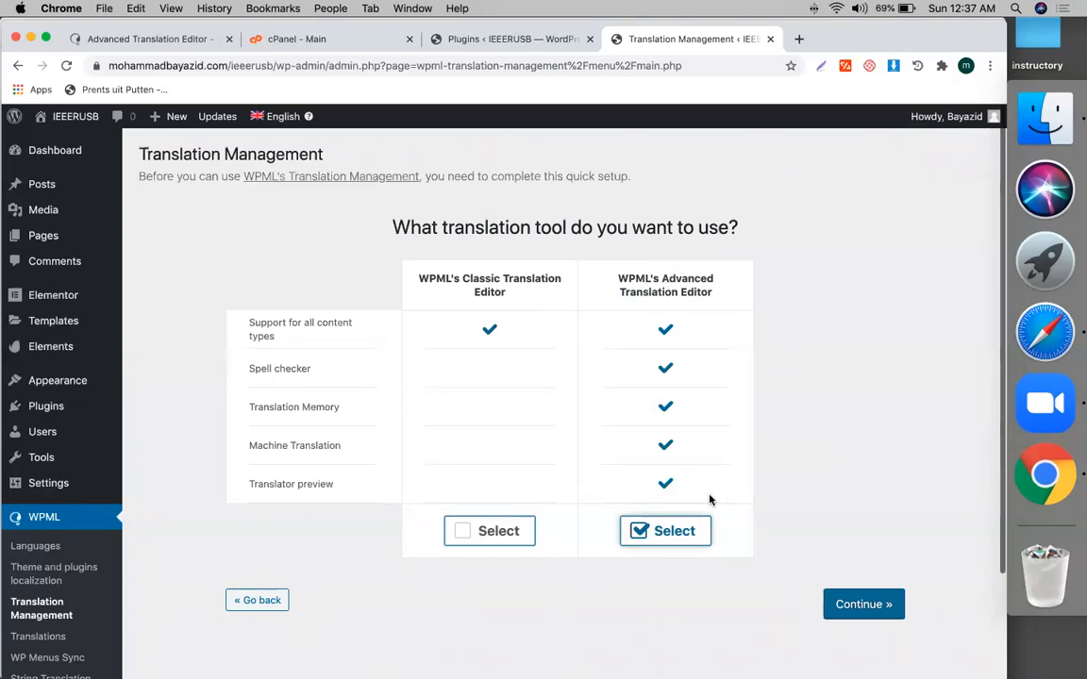
left_click(863, 604)
Highlight the notes line about selecting items for translation in Safari, and in Chrome proceed to the Translation Dashboard
left_click(1030, 345)
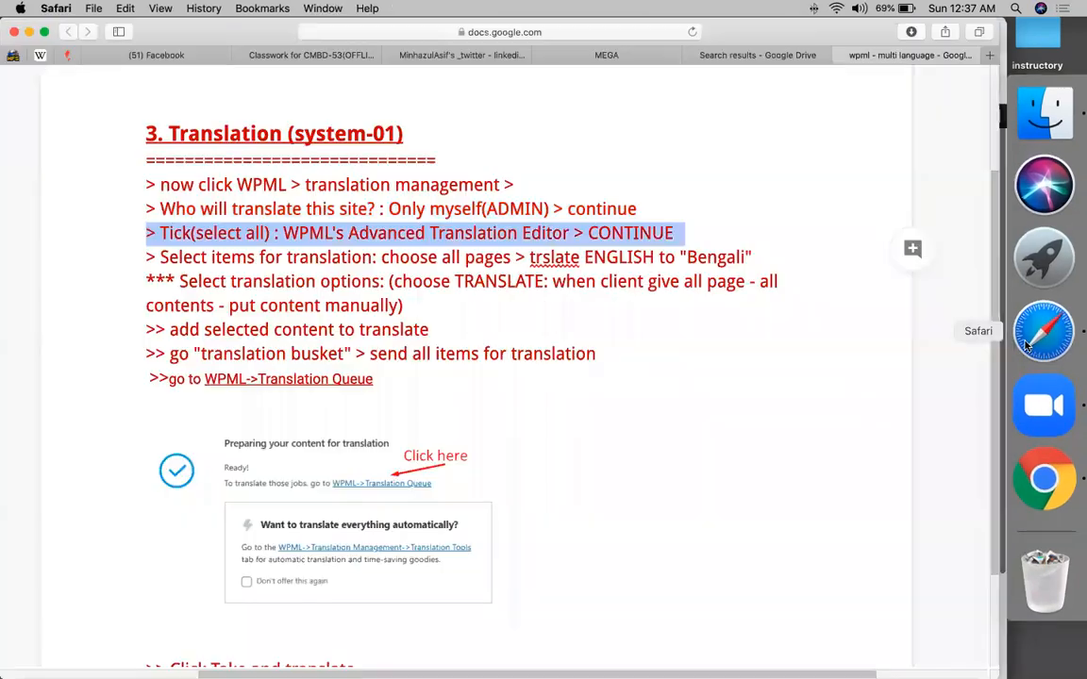
triple_click(270, 259)
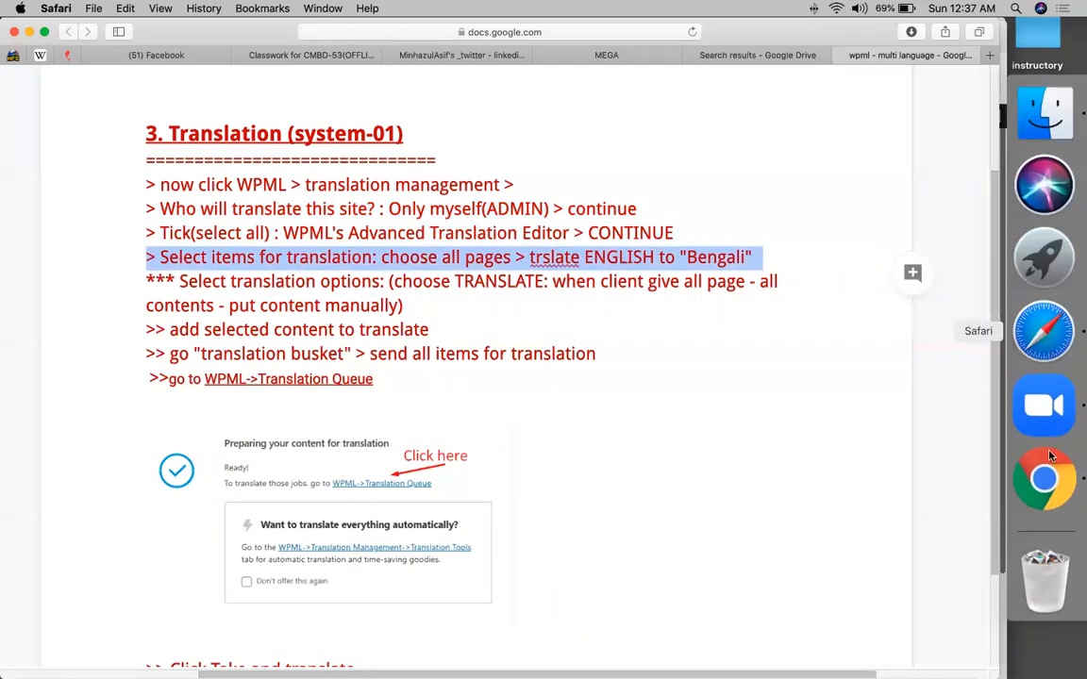
left_click(1051, 494)
left_click(827, 440)
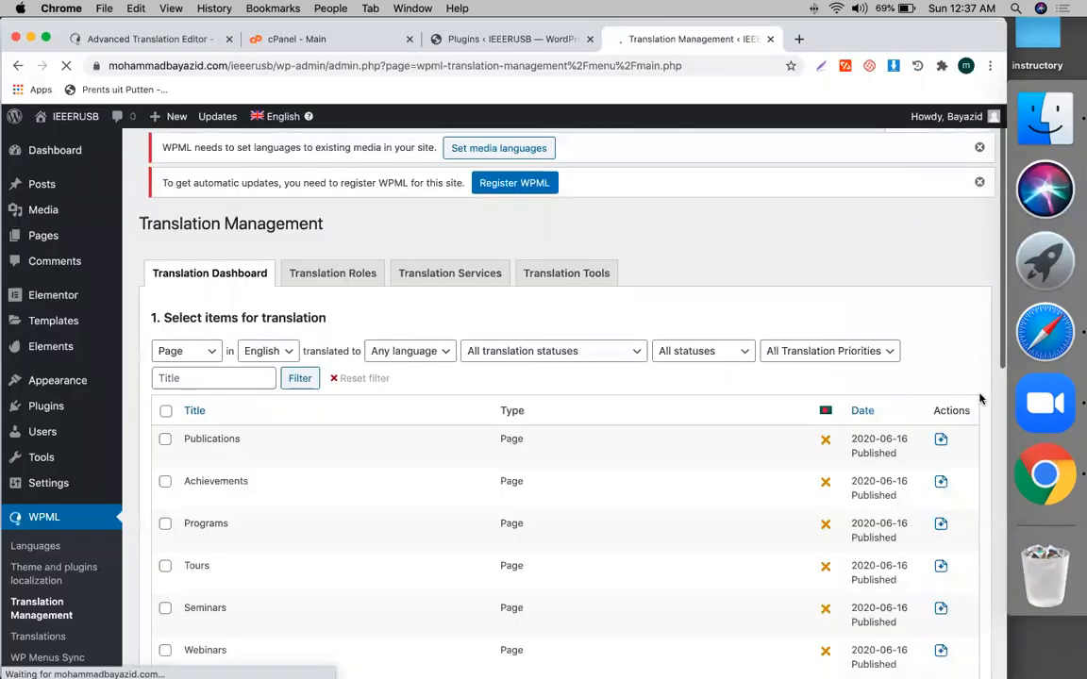
Select all listed pages and add them to the translation basket with the Translate option for Bengali
left_click(165, 418)
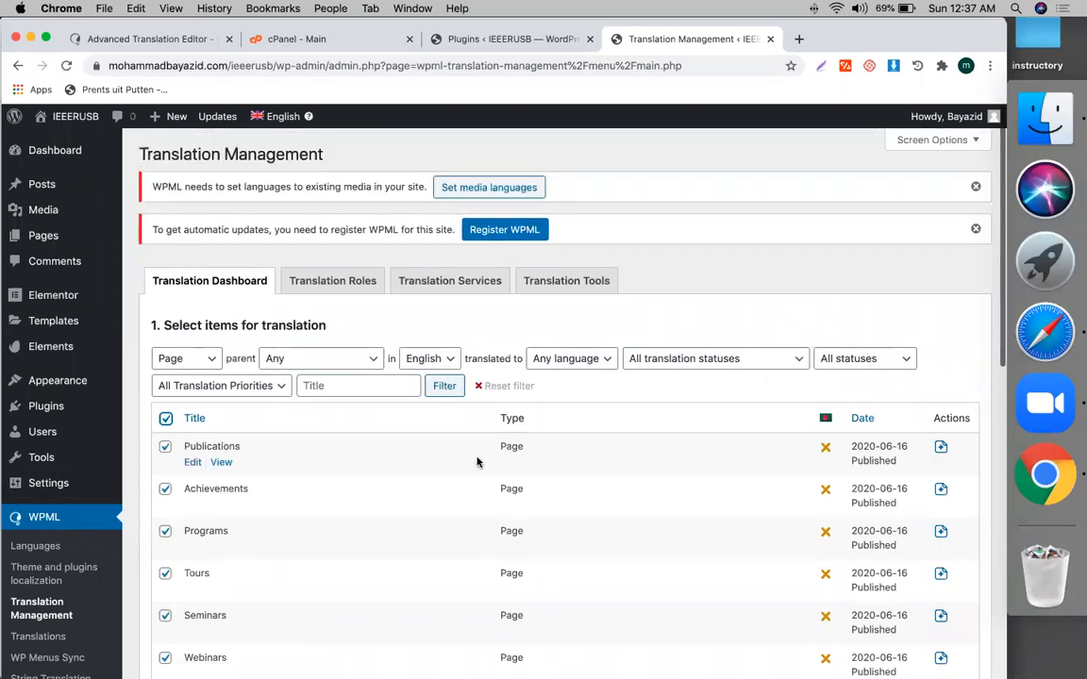
scroll(477, 460, "down", 10)
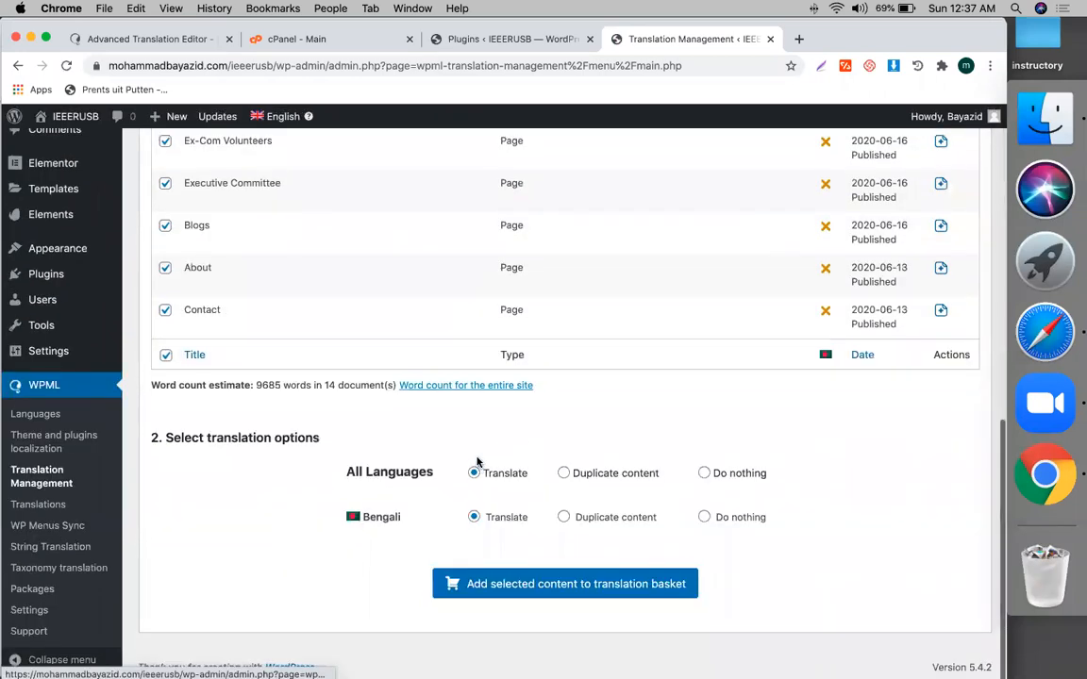
left_click(570, 593)
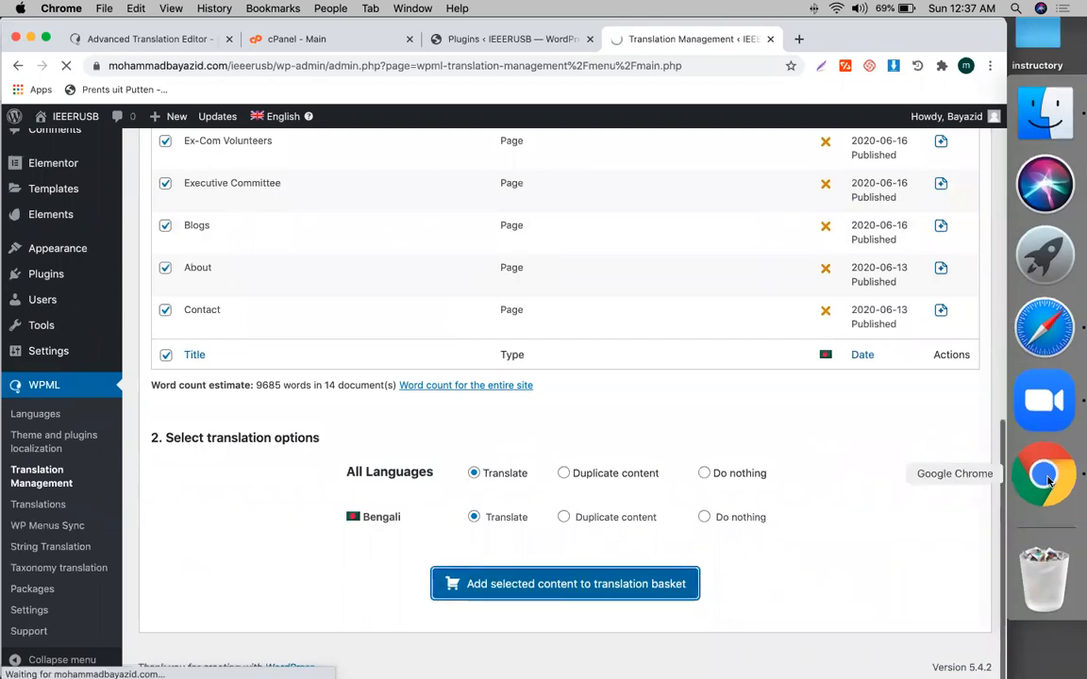
Review the Safari notes on adding selected content and sending all translation basket items for translation
left_click(1038, 349)
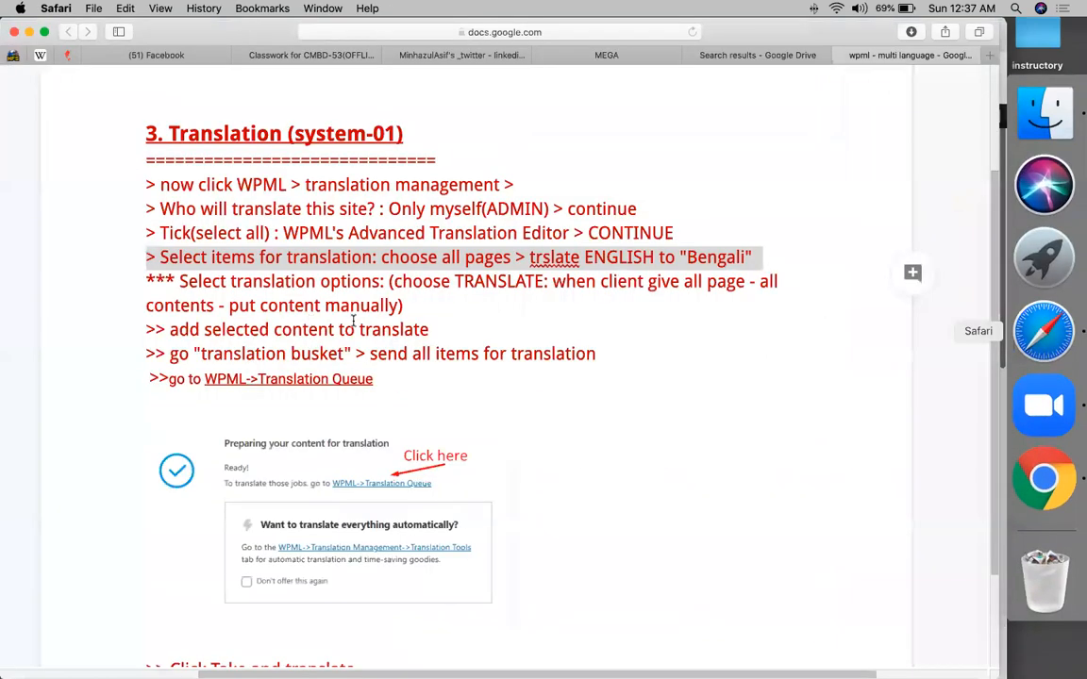
triple_click(267, 328)
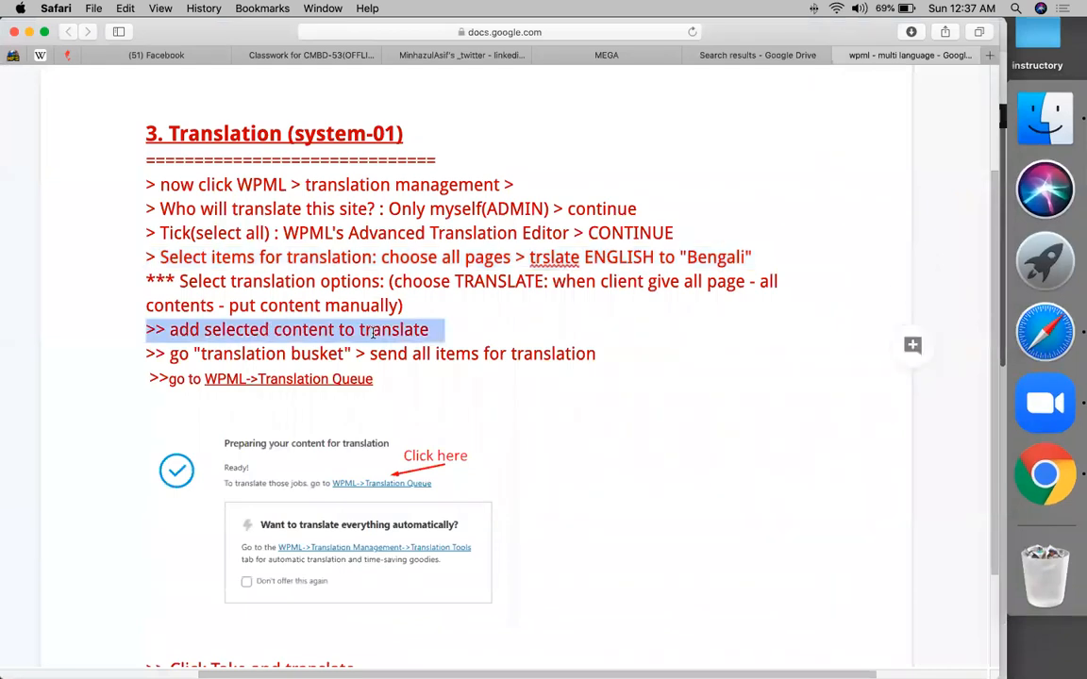
triple_click(376, 353)
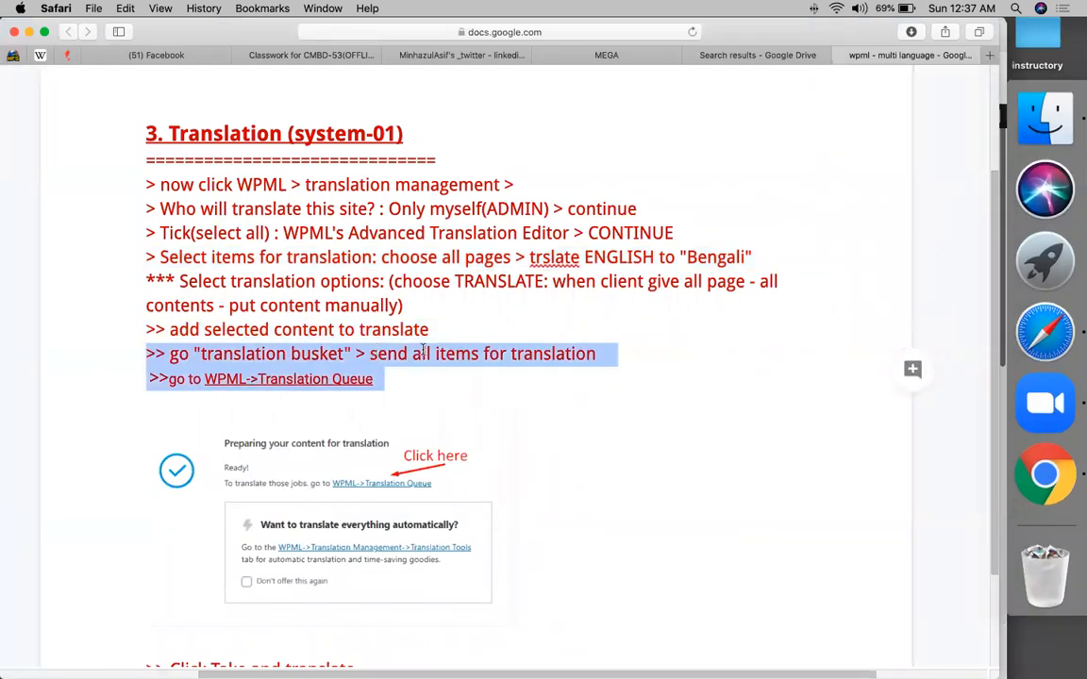
double_click(420, 354)
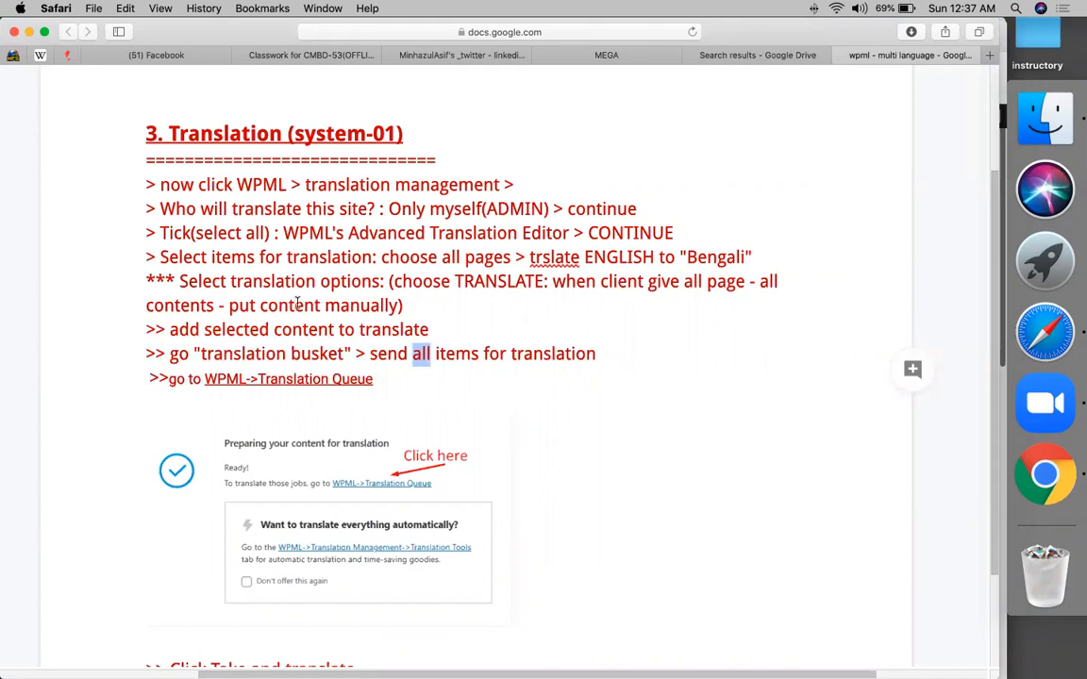
scroll(296, 303, "down", 2)
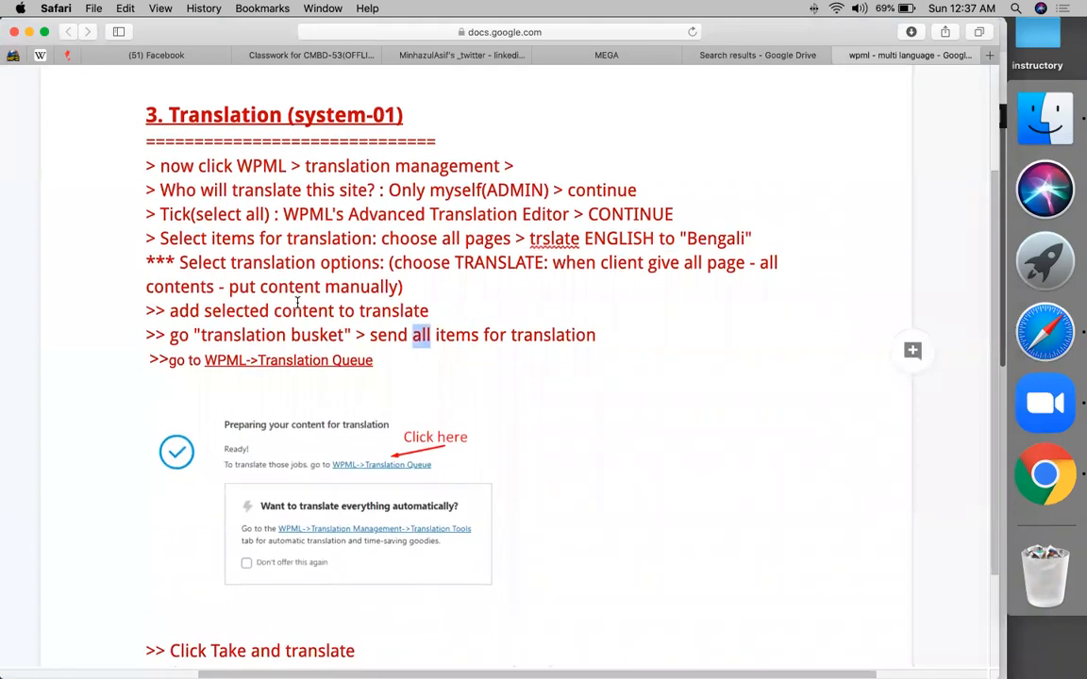
left_click(276, 236)
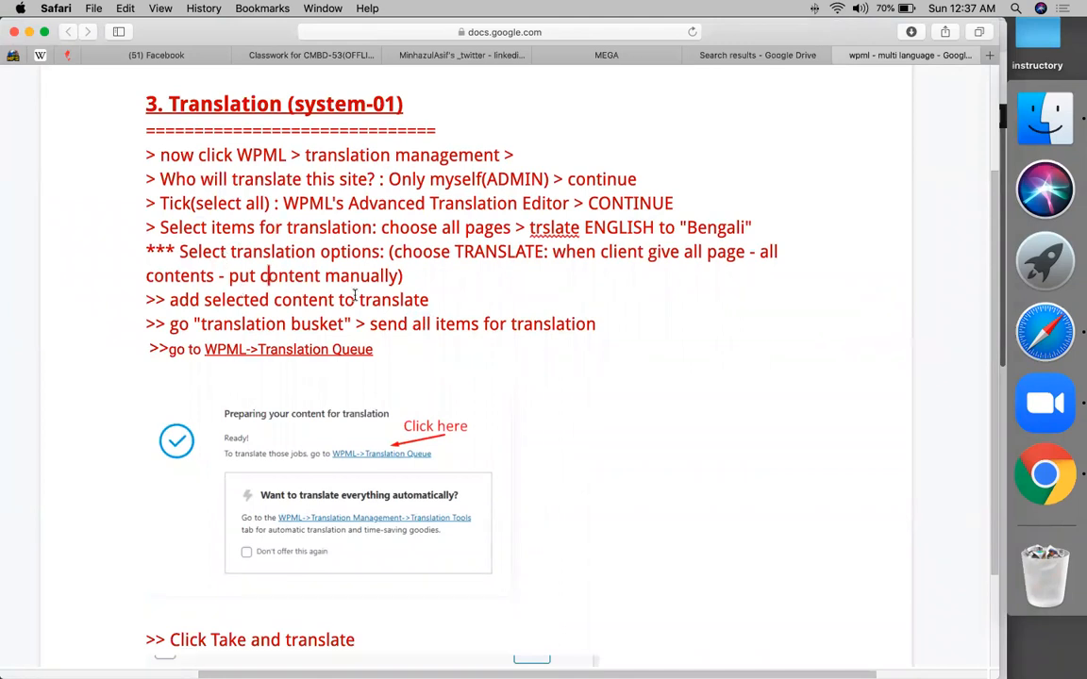
left_click(438, 298)
left_click(207, 320)
Switch to Chrome, open the Translation Basket and send all its items for translation
left_click(1042, 495)
left_click(385, 283)
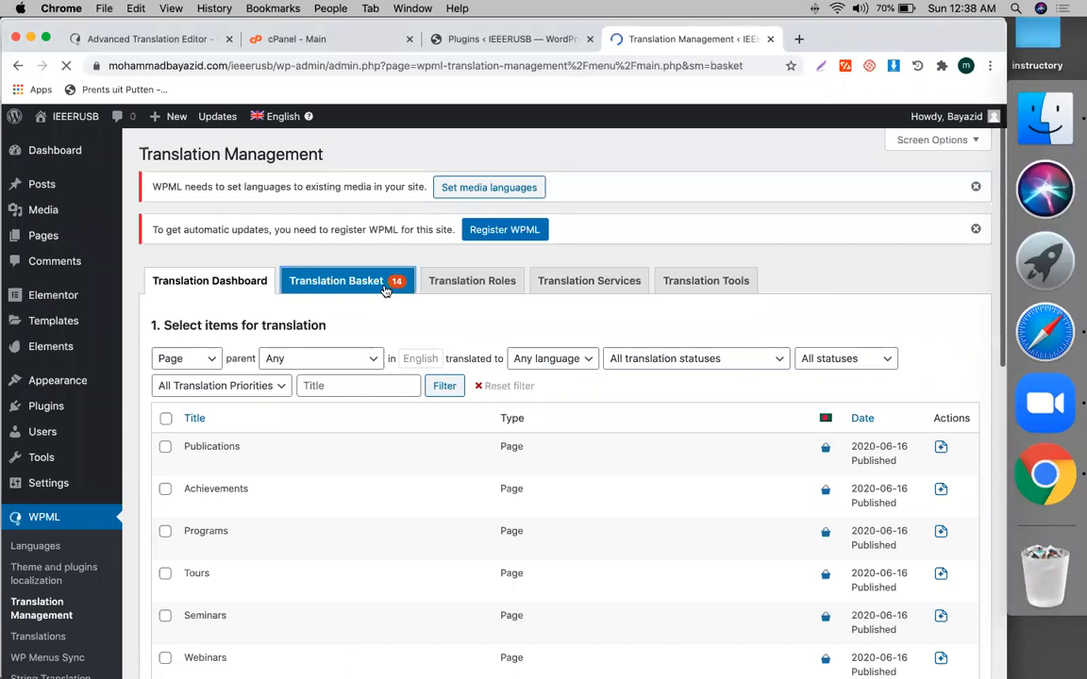
scroll(538, 364, "down", 5)
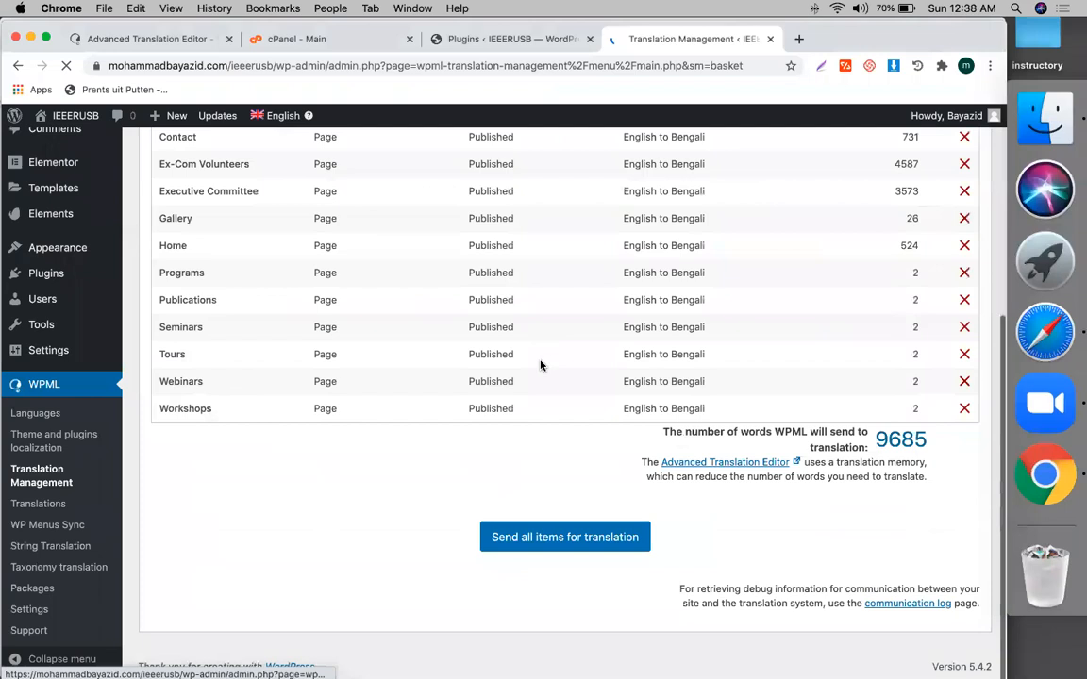
left_click(554, 546)
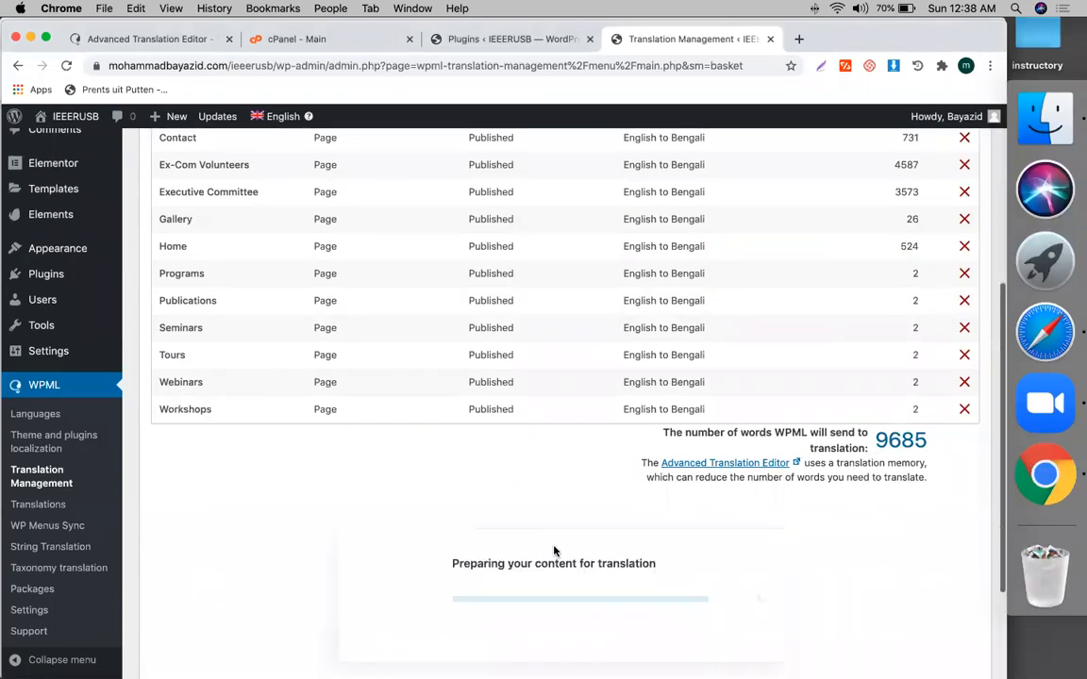
Check the Safari notes for the instruction that follows sending the basket items, about the WPML Translation Queue
left_click(1045, 330)
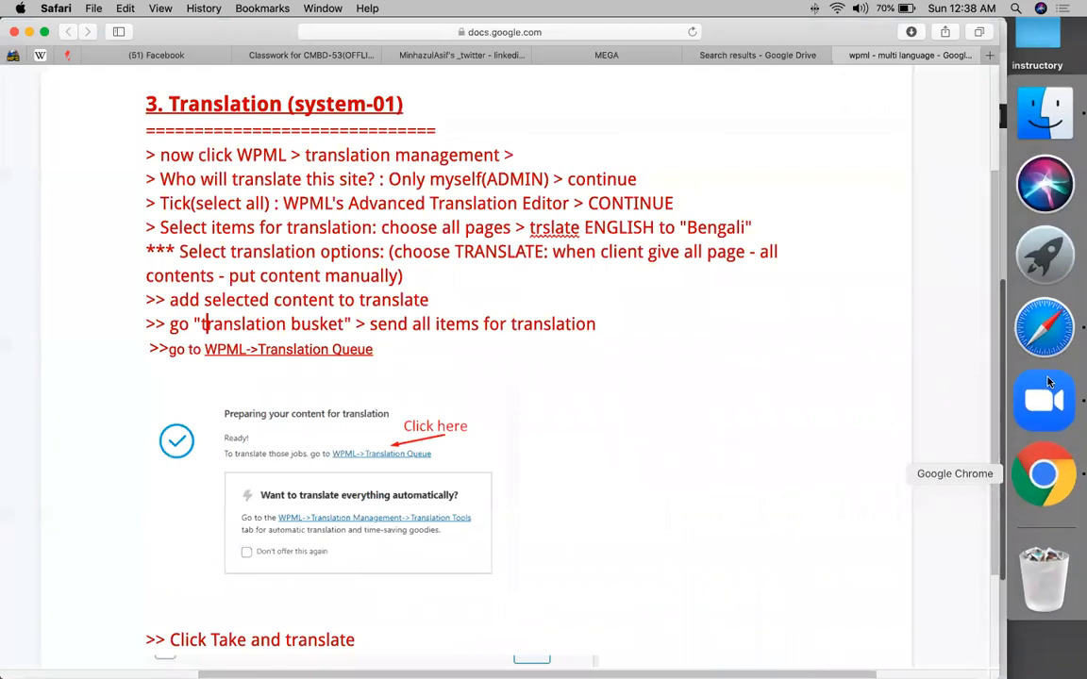
left_click(1043, 474)
left_click(1044, 330)
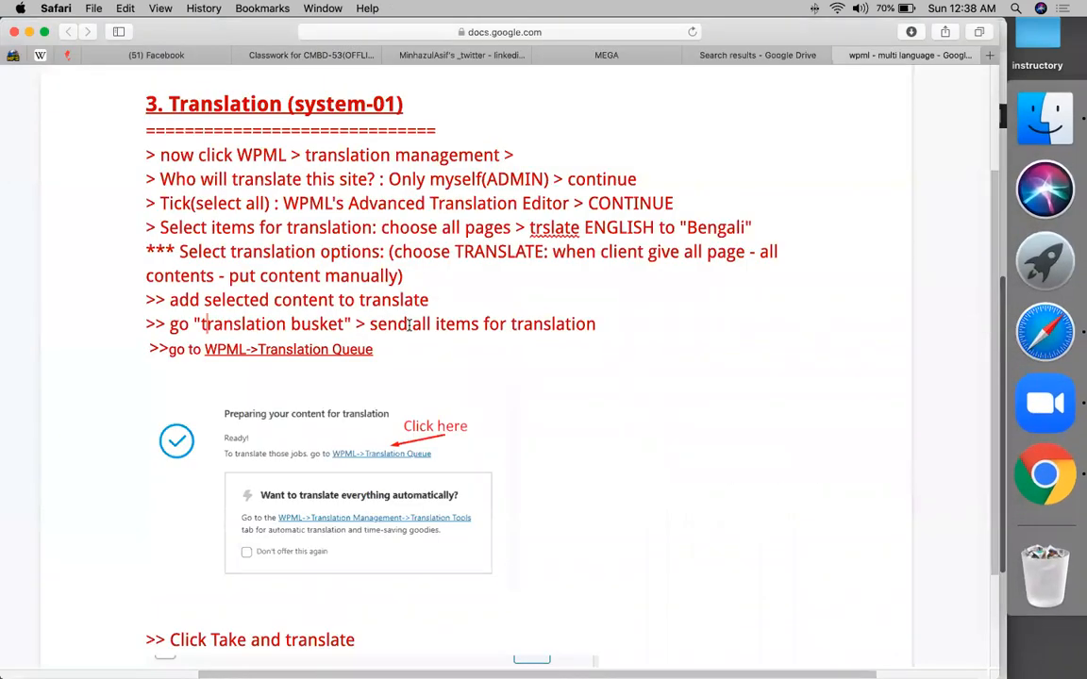
triple_click(487, 324)
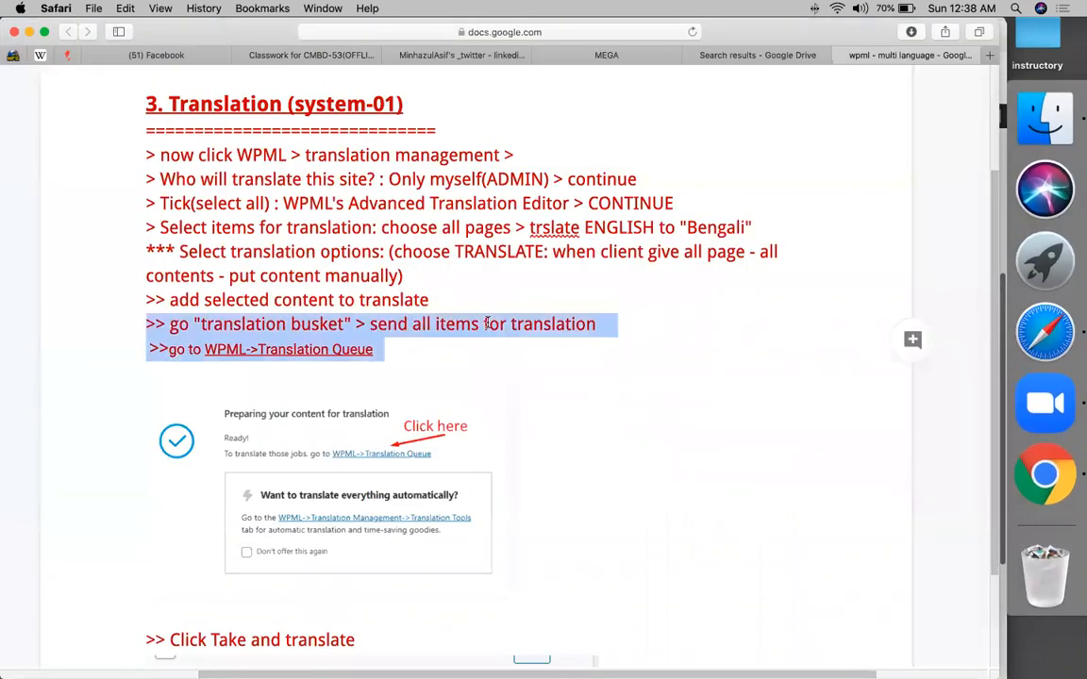
left_click(227, 349)
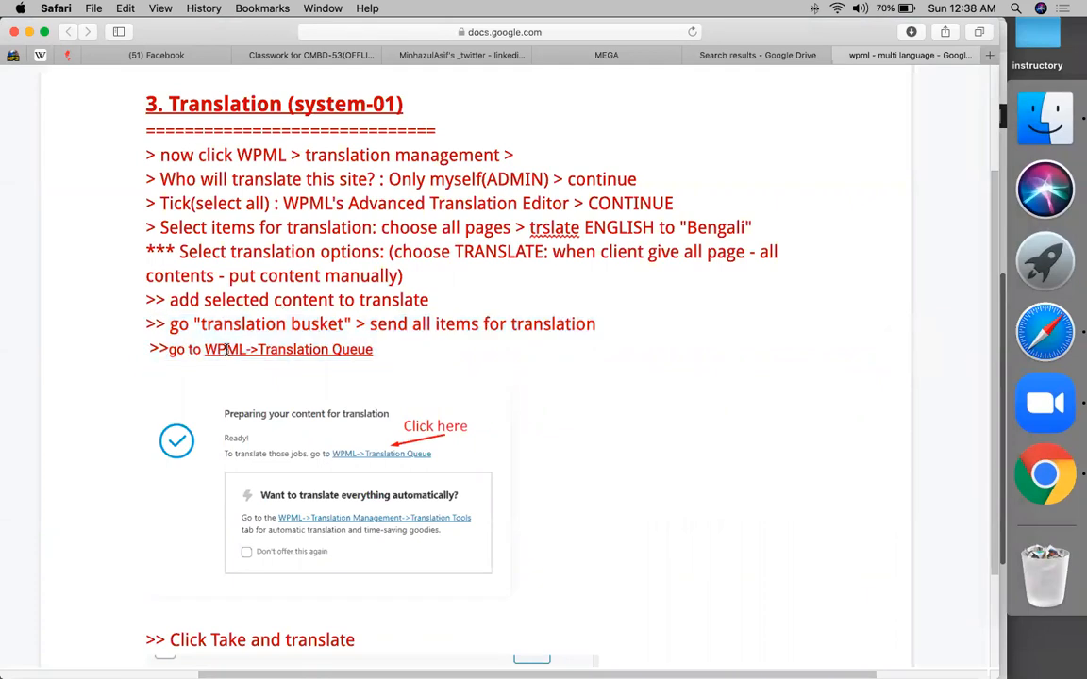
Return to Chrome and go to the WPML Translation Queue for the submitted jobs, checking the illustrated instruction in Safari on the way
left_click(1042, 471)
scroll(598, 457, "down", 4)
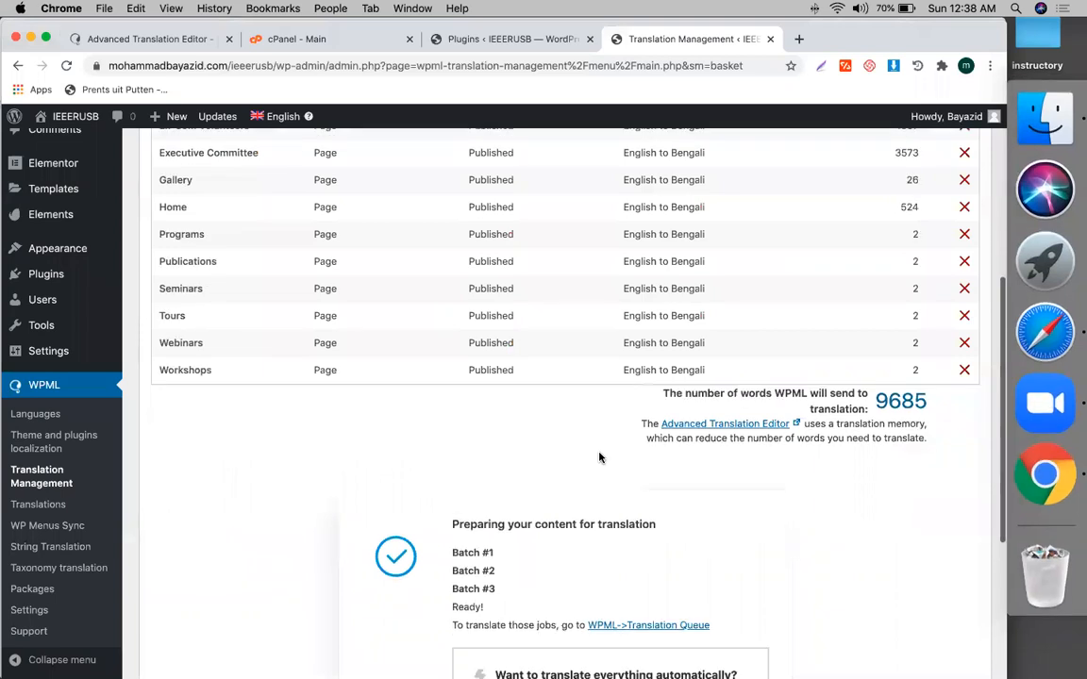
scroll(672, 454, "down", 2)
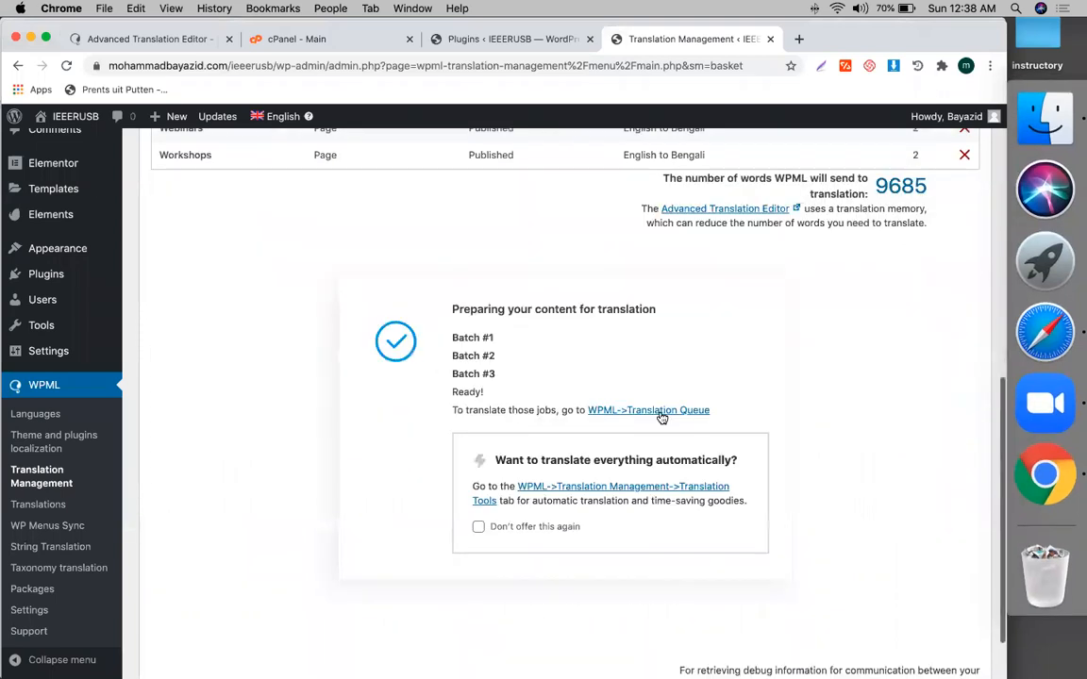
left_click(1042, 332)
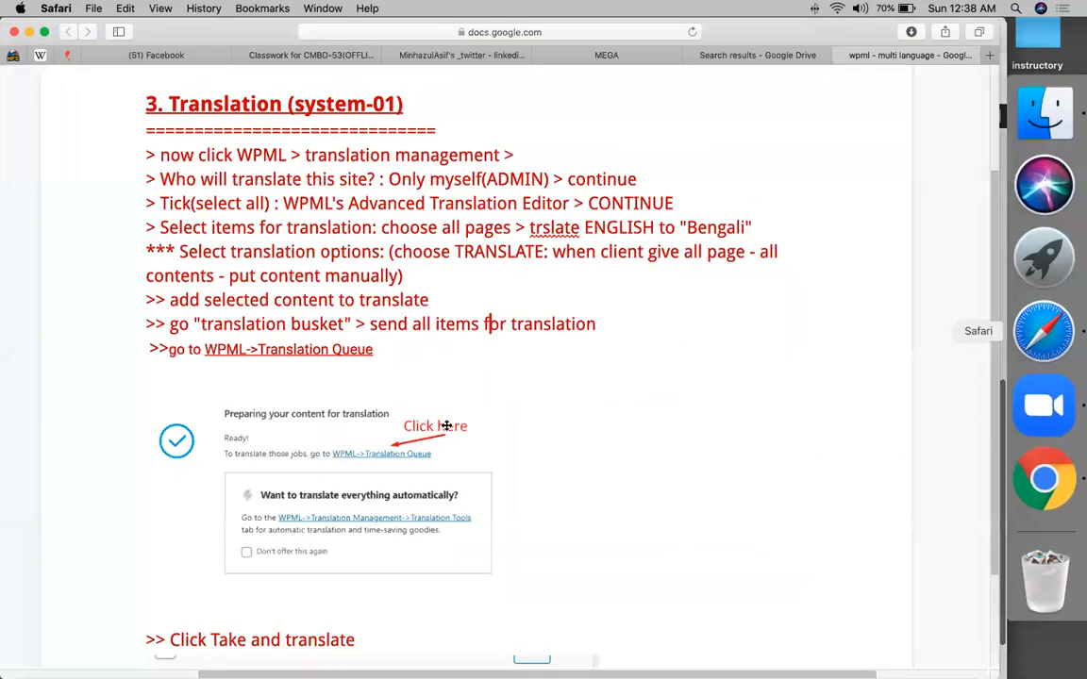
left_click(1054, 495)
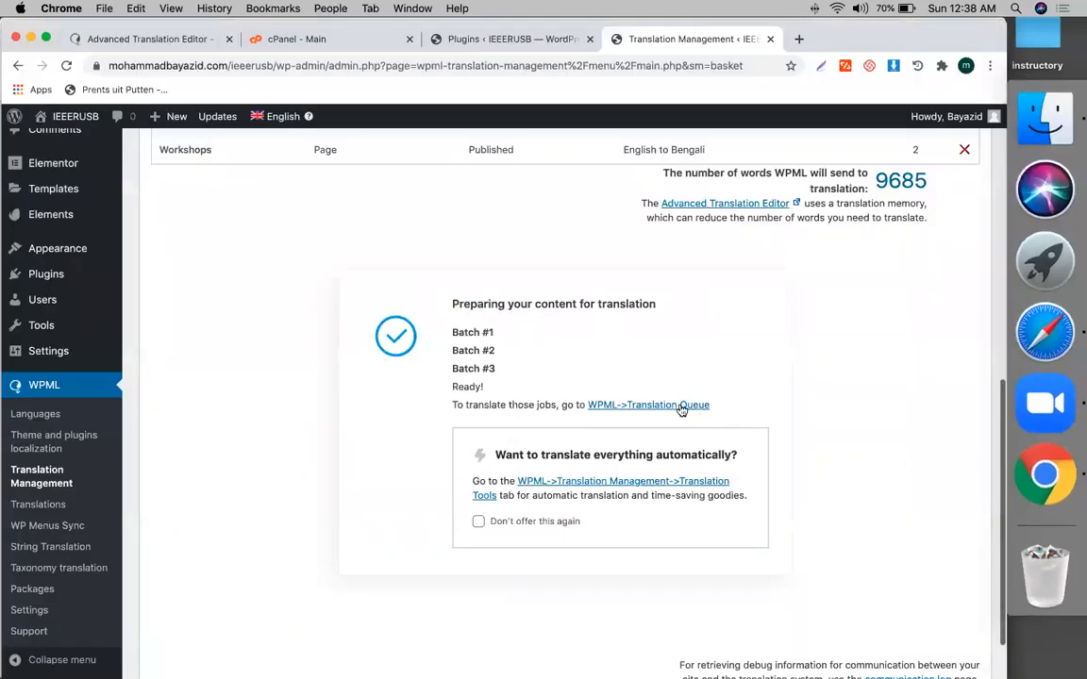
left_click(681, 406)
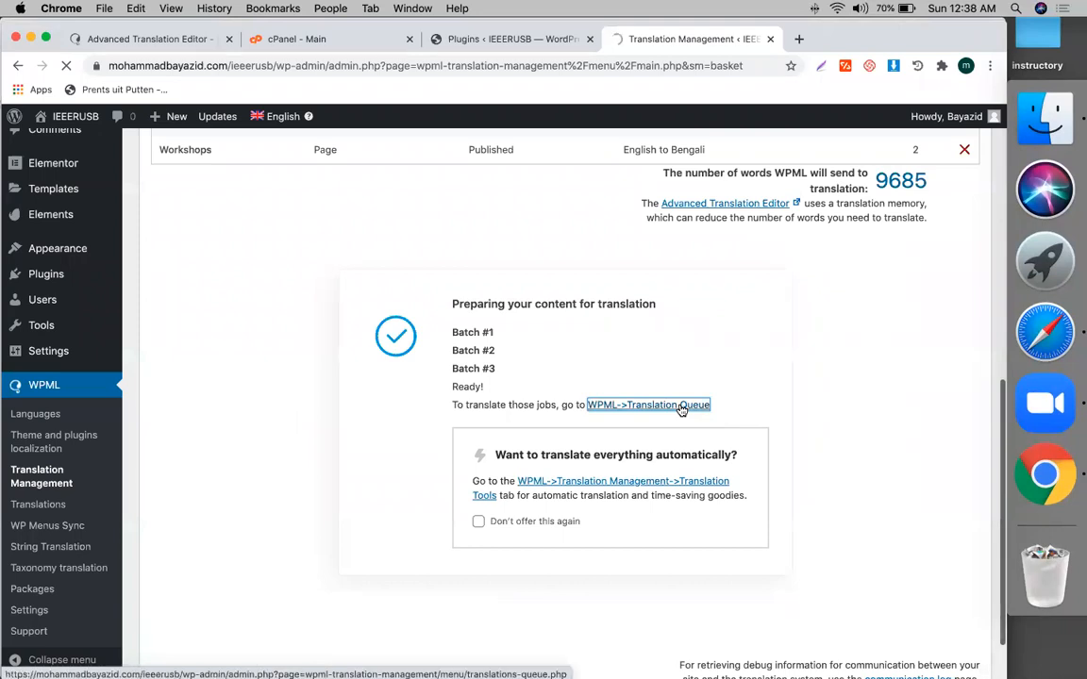
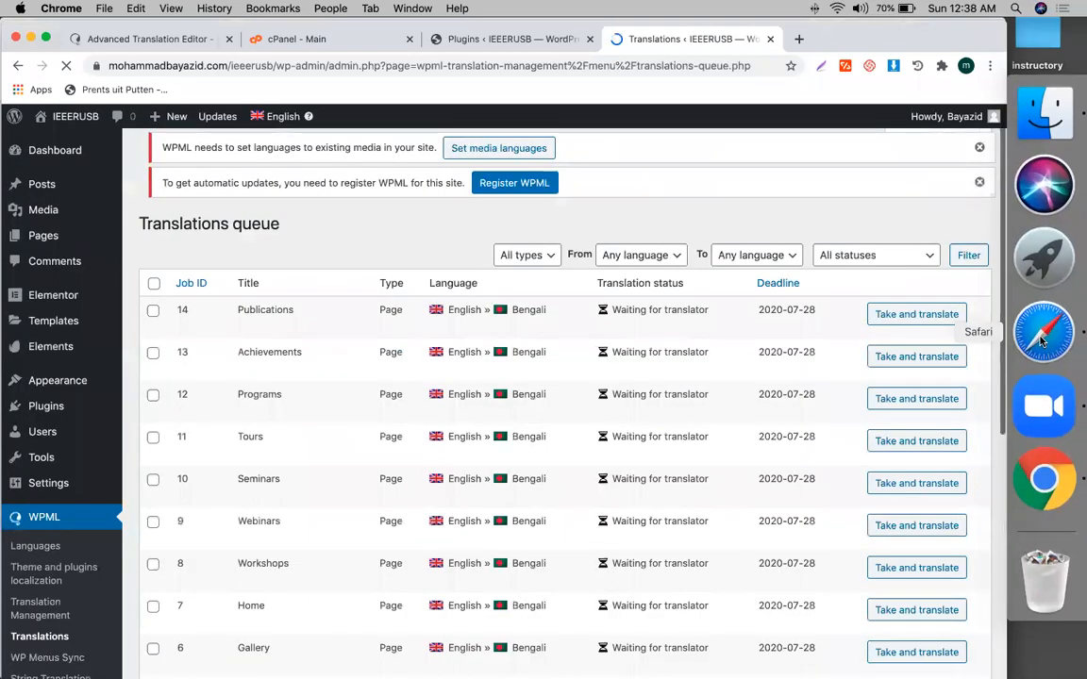
Check the "Take and translate" instruction in Safari, and in Chrome take the Contact page's English to Bengali job for translation
left_click(1041, 335)
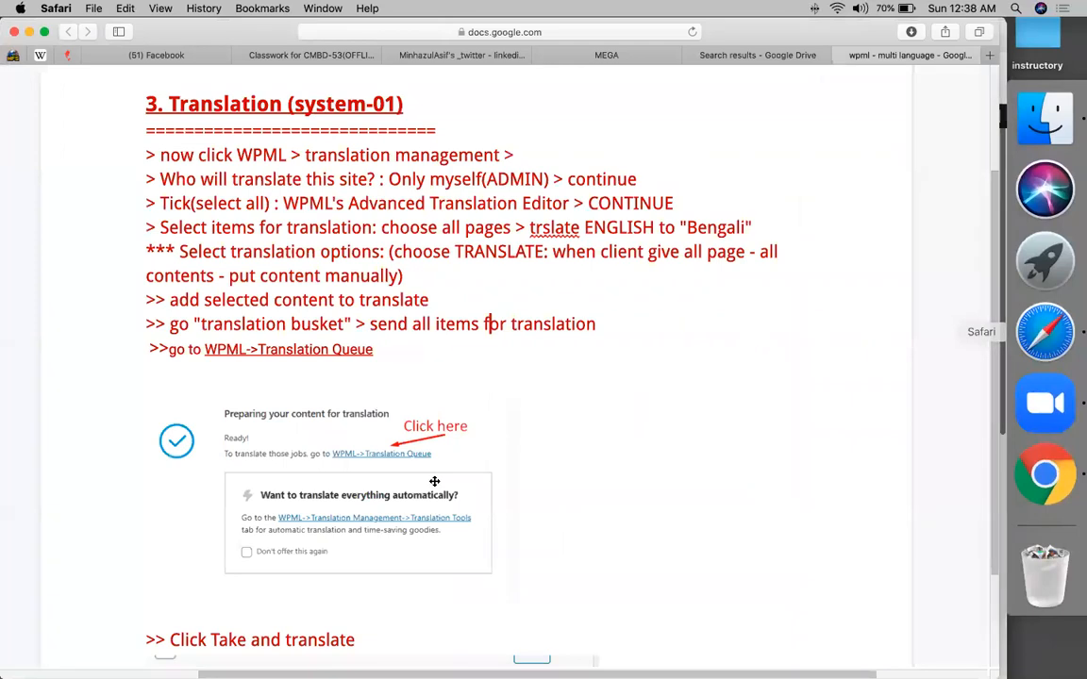
scroll(178, 508, "down", 4)
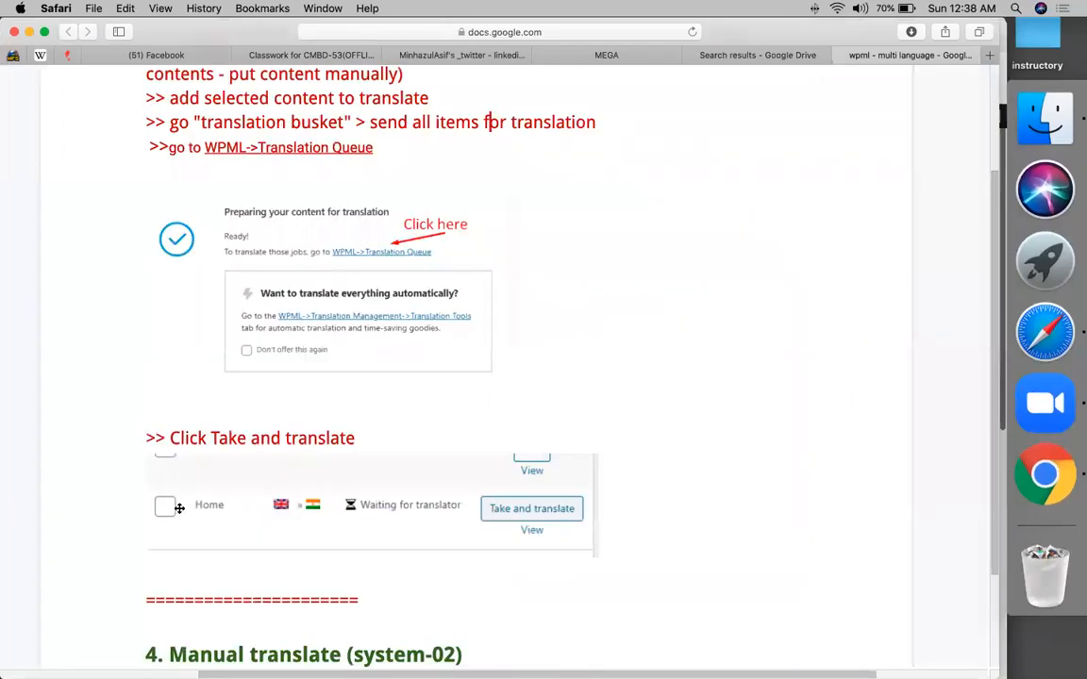
left_click(1062, 483)
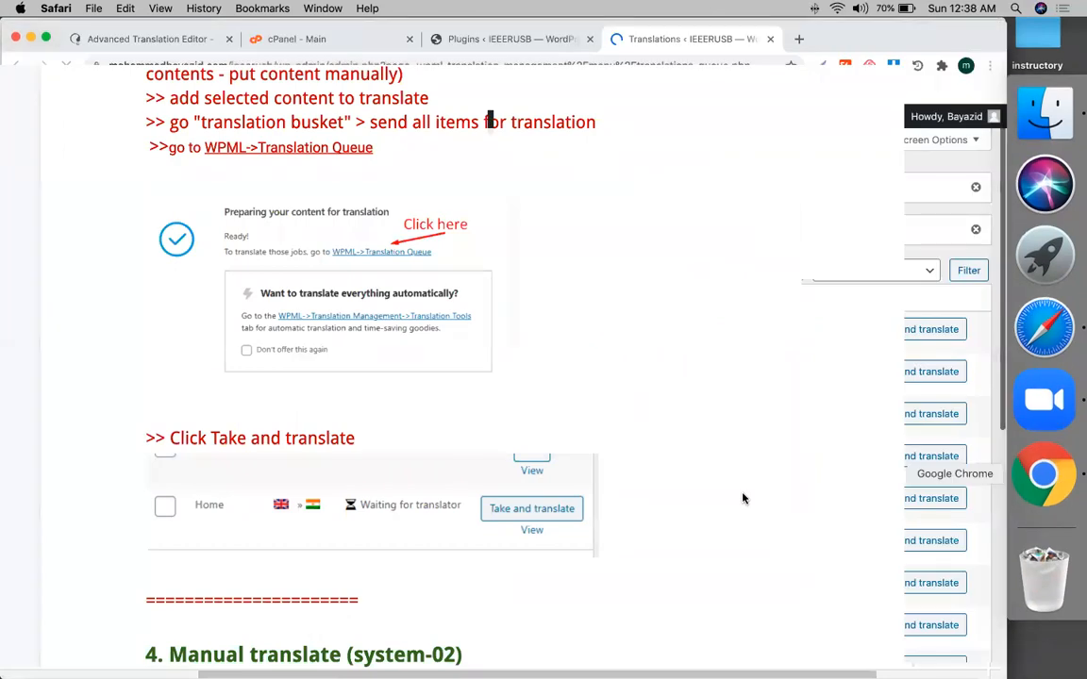
scroll(742, 498, "down", 5)
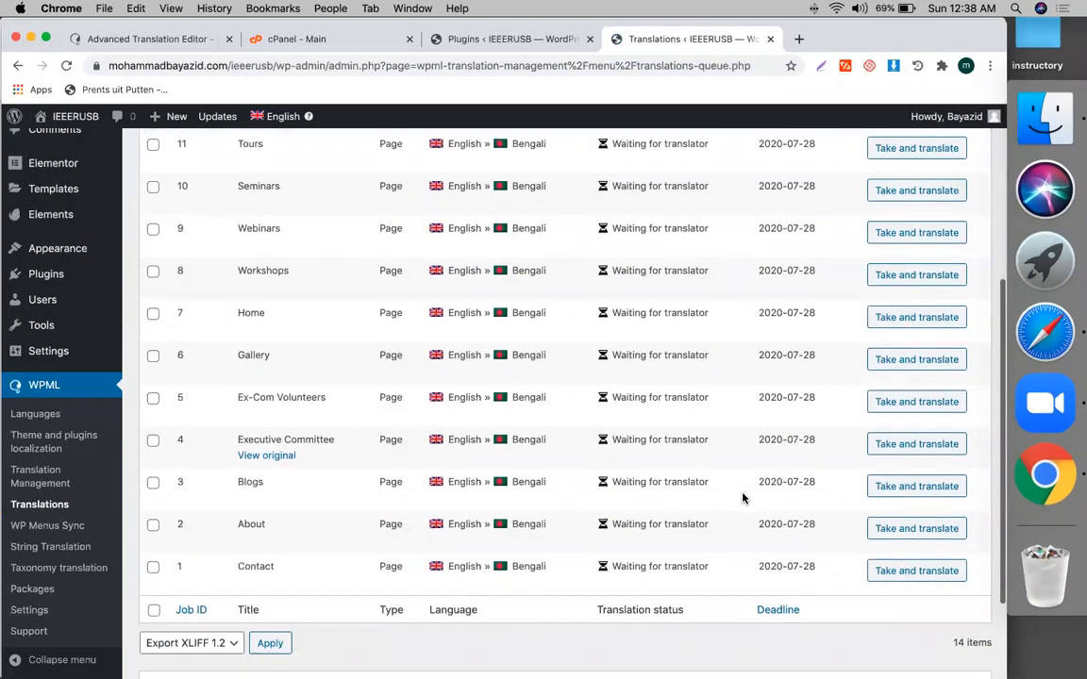
scroll(742, 498, "up", 2)
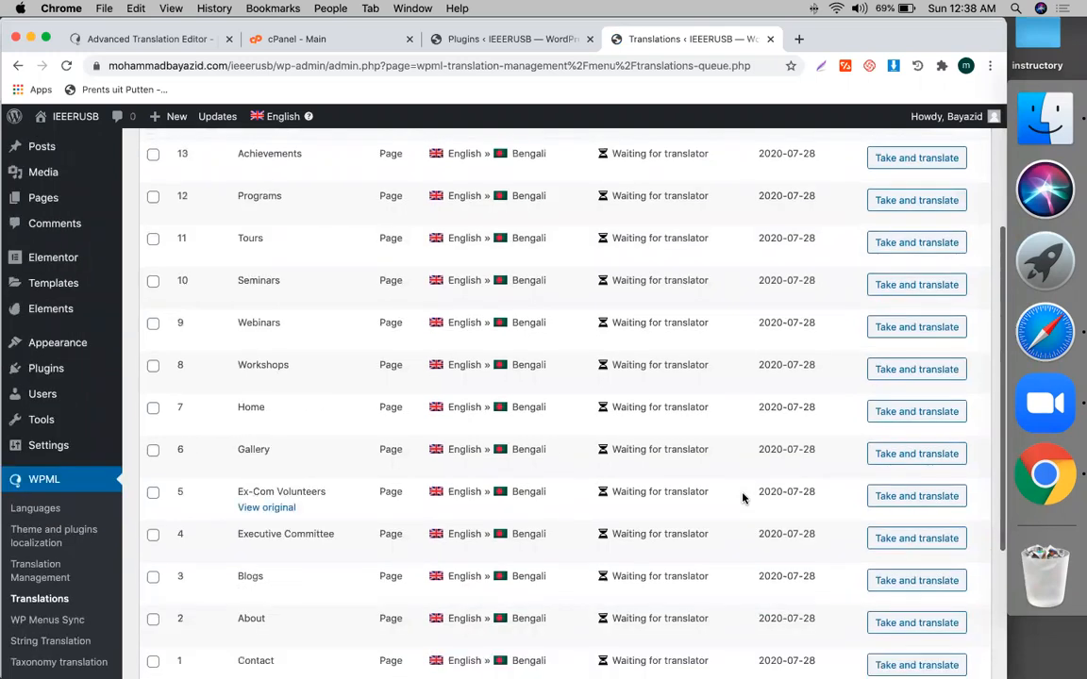
scroll(742, 498, "down", 4)
scroll(383, 462, "down", 1)
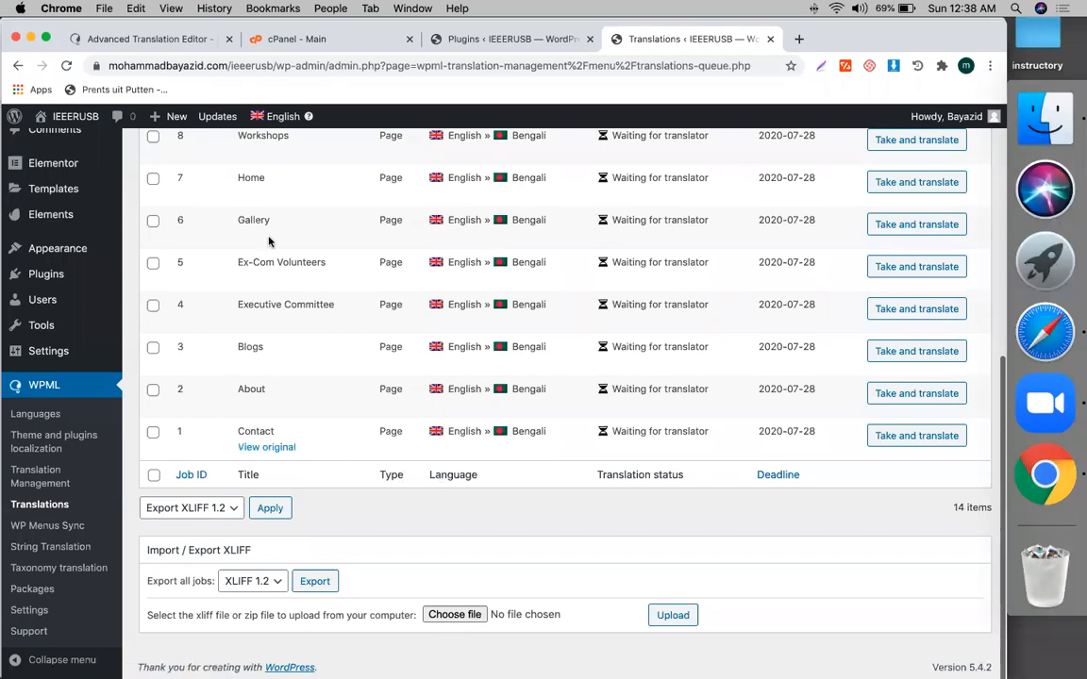
mouse_move(278, 120)
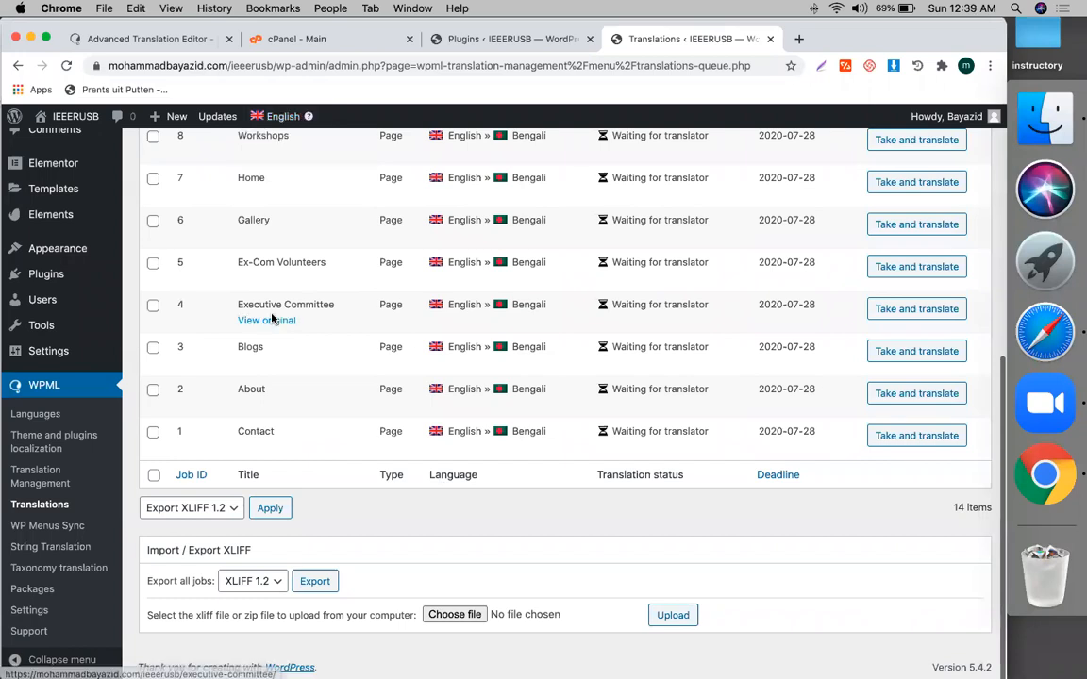
scroll(273, 424, "up", 3)
scroll(274, 529, "down", 3)
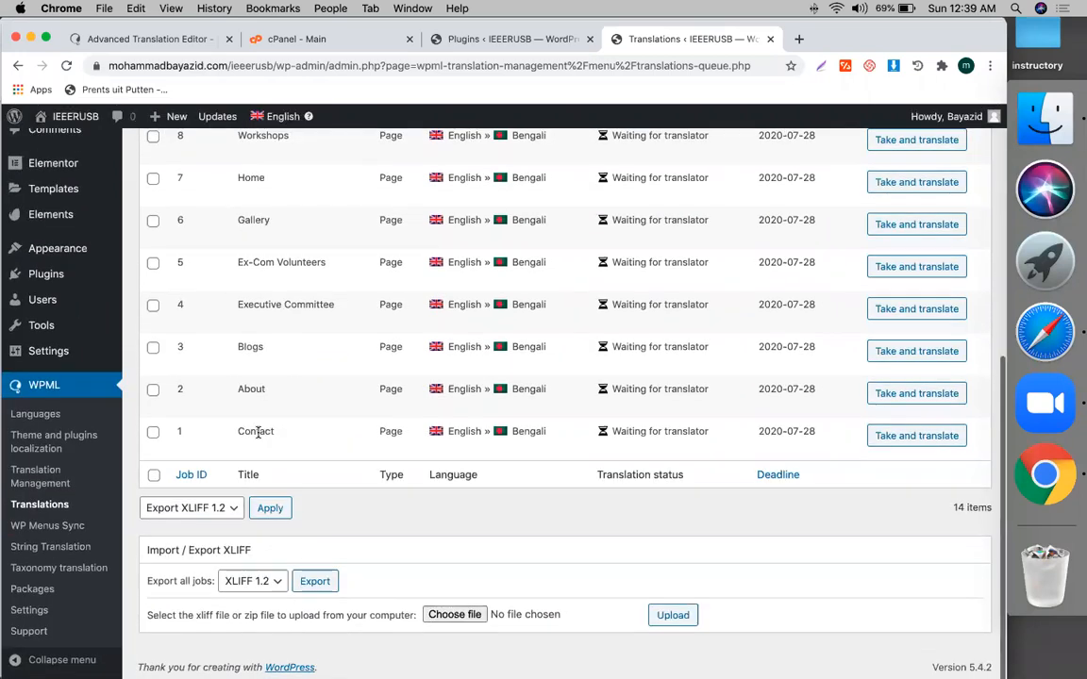
left_click(913, 436)
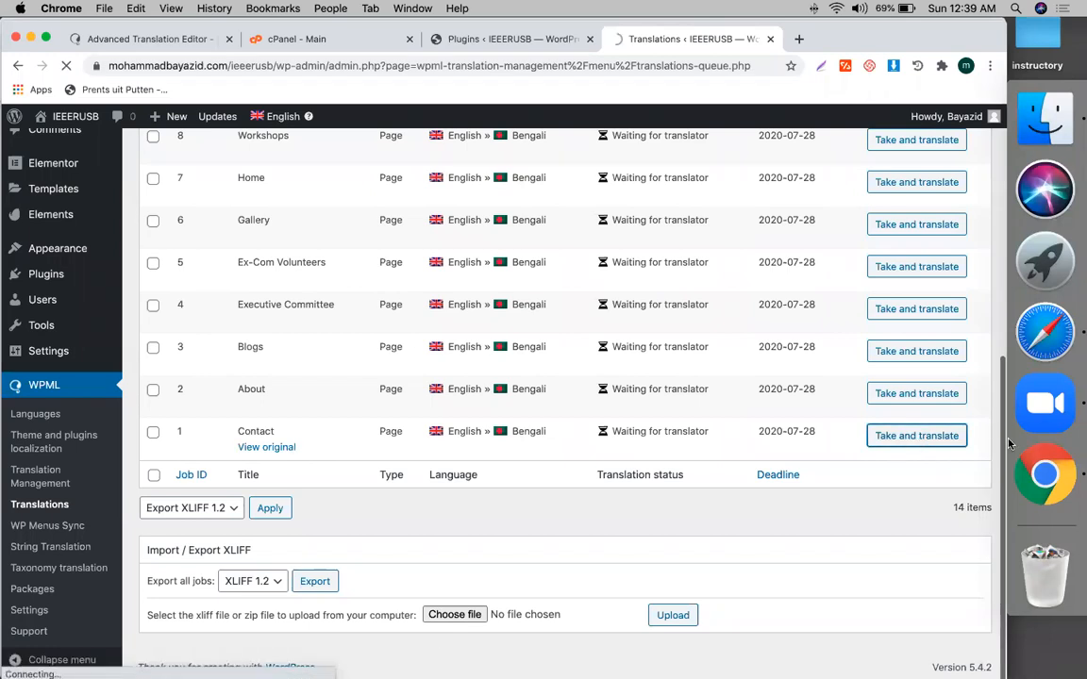
Review the "Manual translate (system-02)" section of the Safari notes, glancing at the Contact job in Chrome's Advanced Translation Editor
left_click(1043, 329)
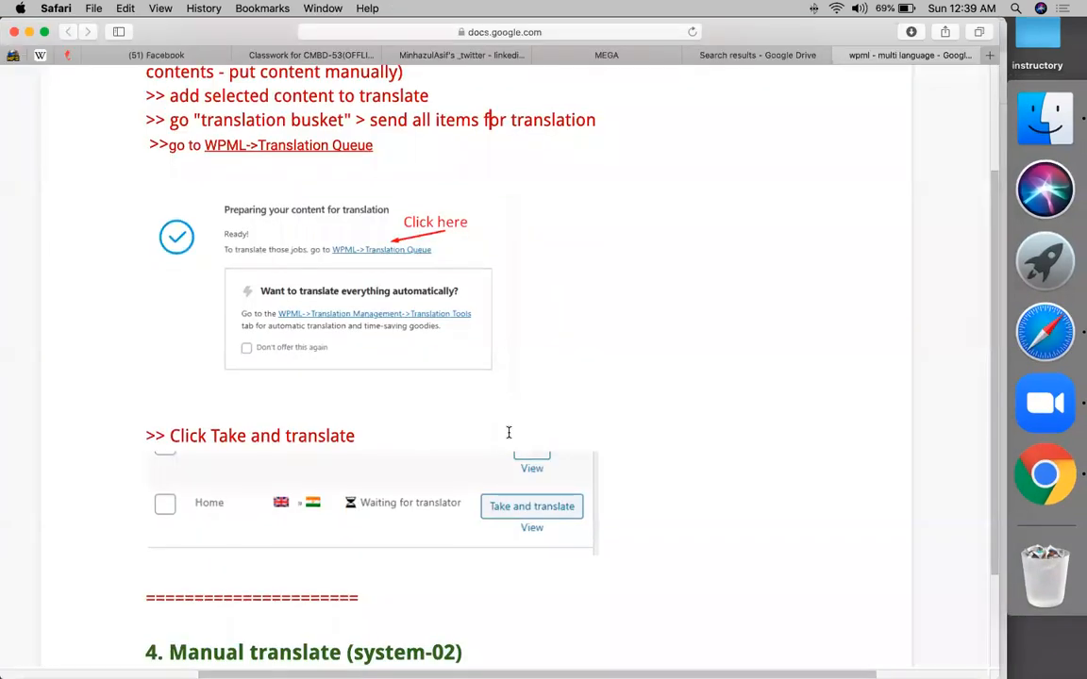
scroll(507, 432, "down", 3)
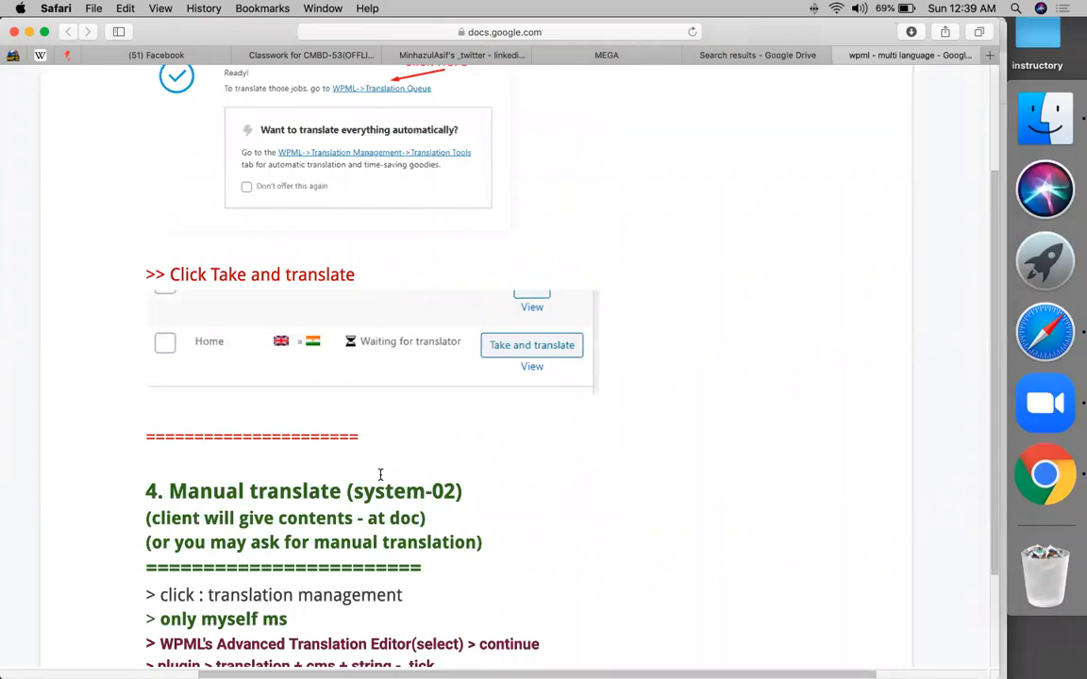
scroll(378, 471, "down", 5)
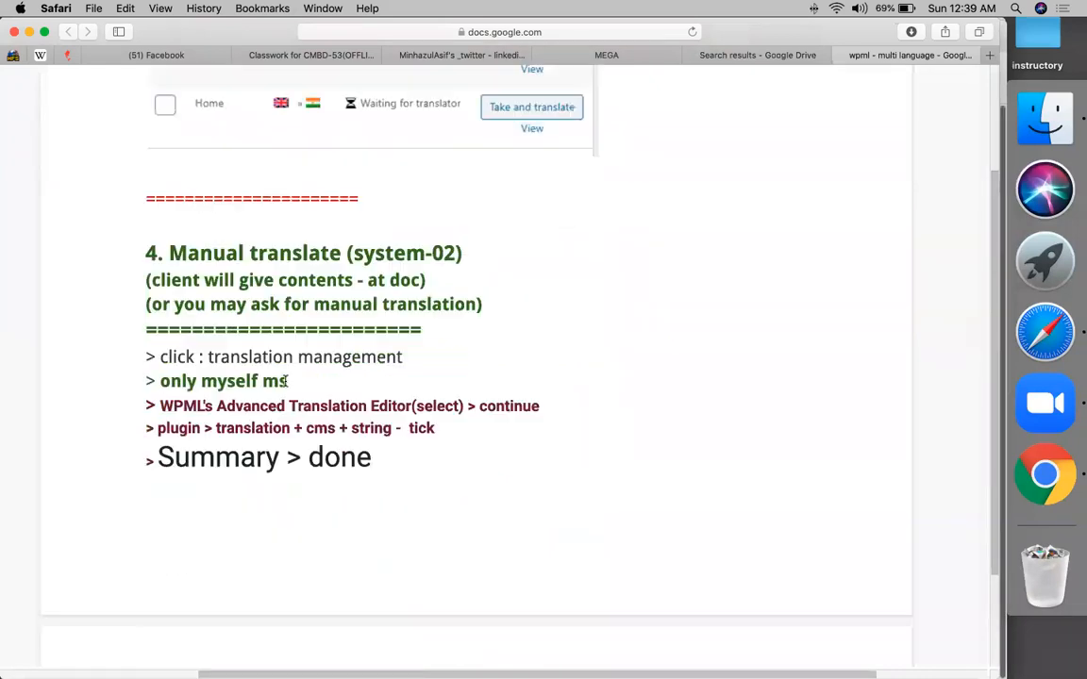
scroll(285, 380, "down", 1)
triple_click(249, 319)
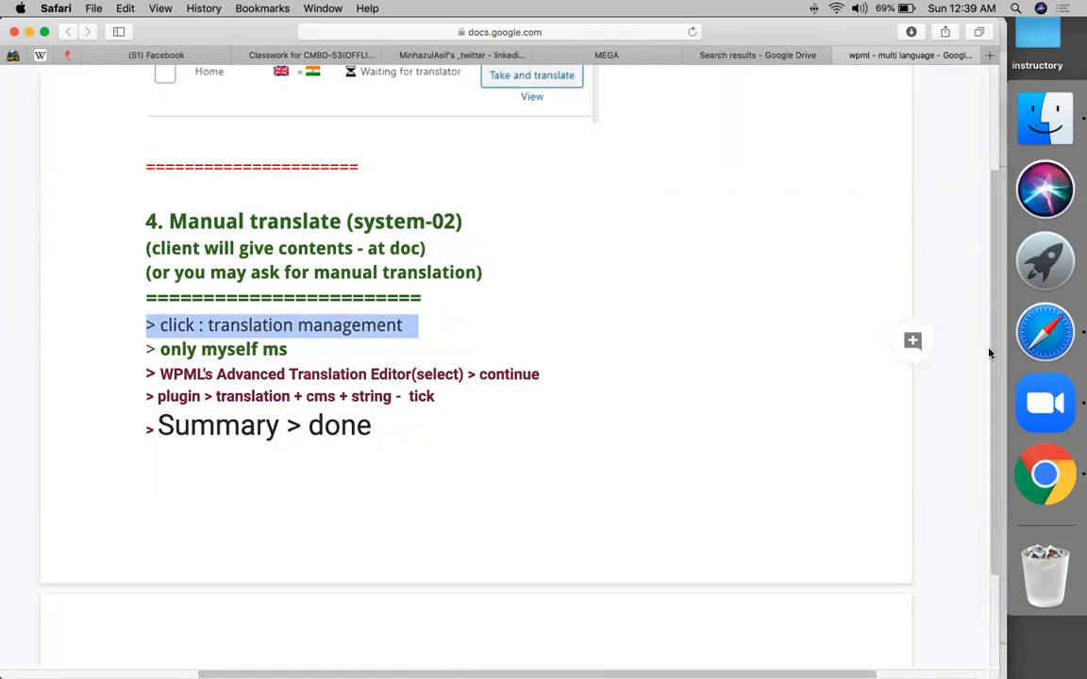
left_click(1041, 475)
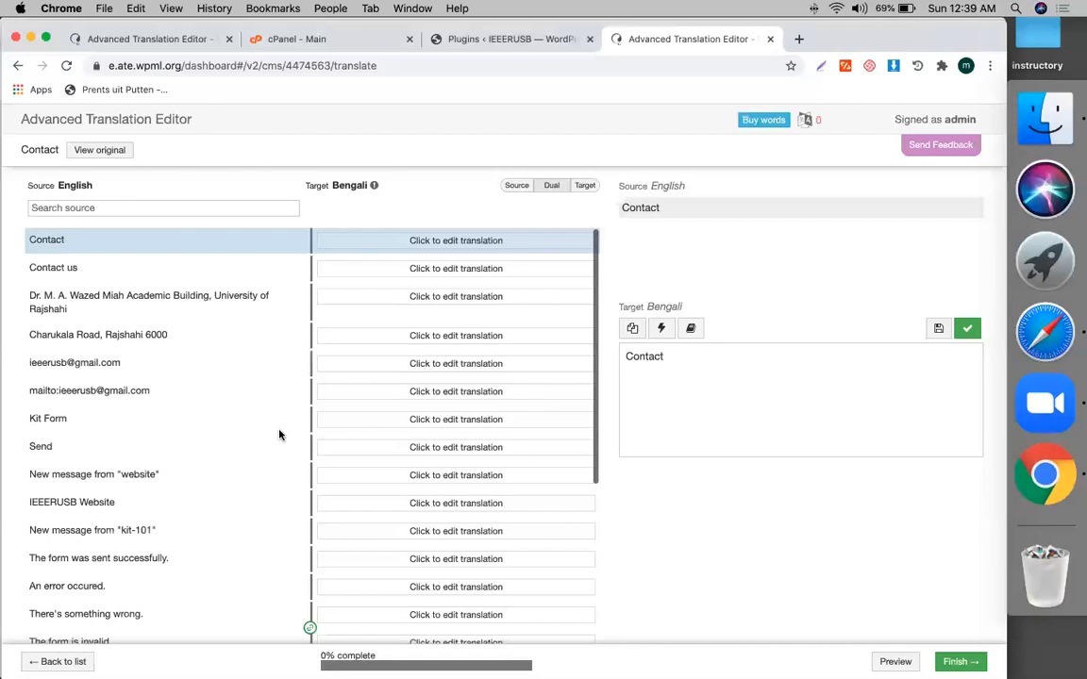
left_click(1047, 354)
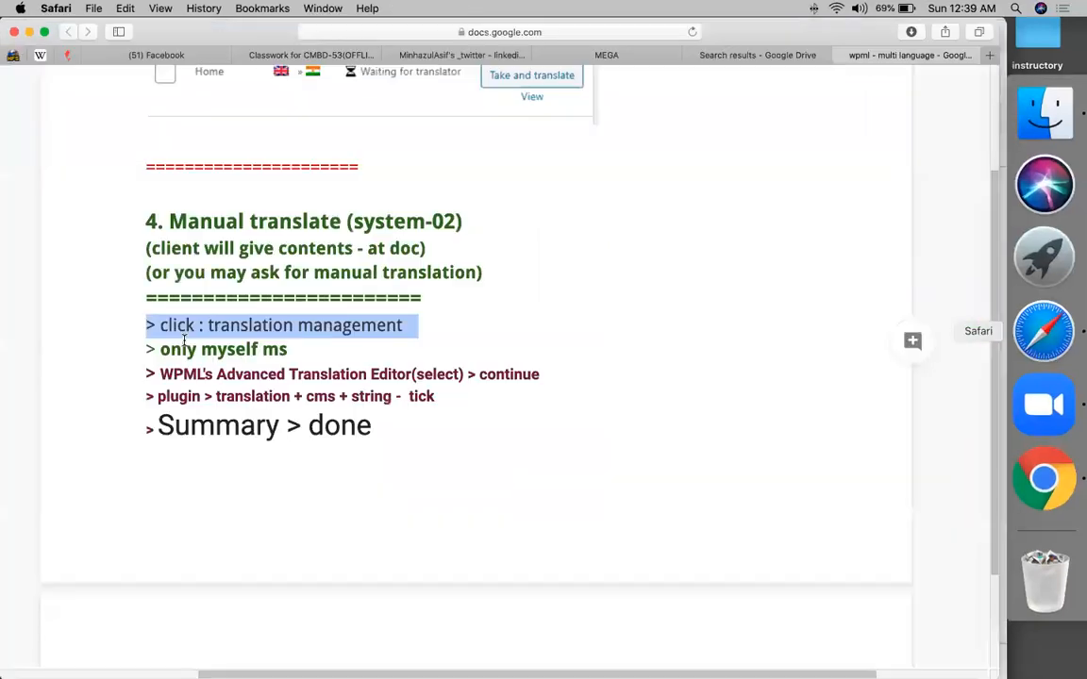
left_click(129, 221)
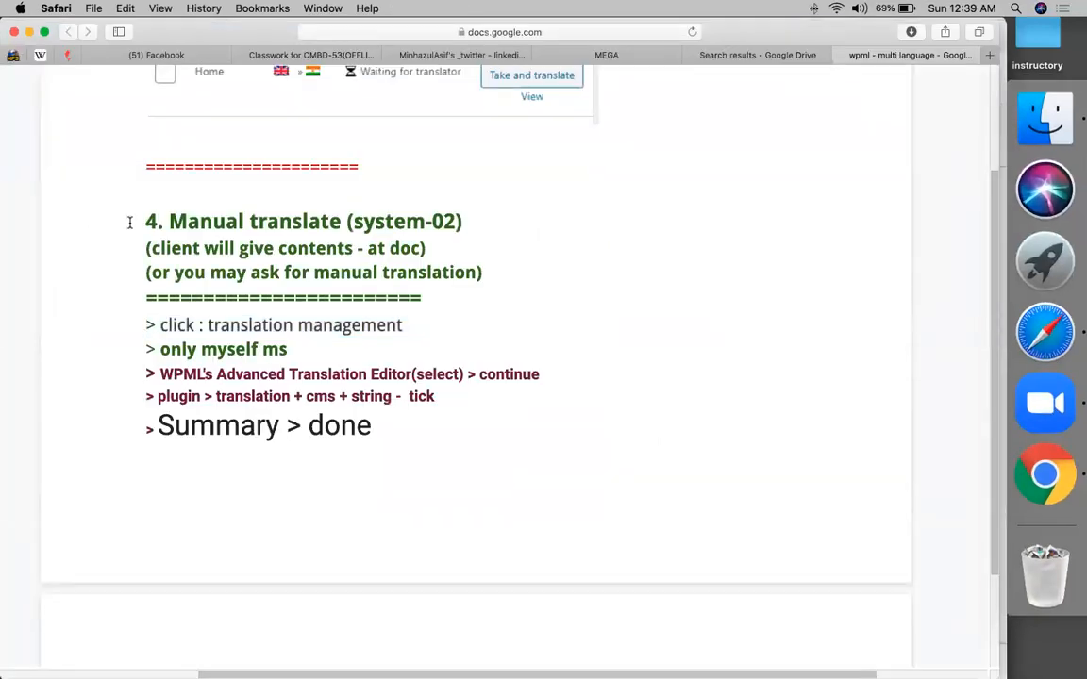
Delete the "4. Manual translate (system-02)" section from the Safari notes, together with the home-page translation instructions and images that follow it
key("shift+Down")
key("shift+Down")
key("shift+Down")
key("shift+Down")
key("shift+Down")
key("shift+Down")
key("shift+Down")
key("shift+Down")
key("shift+Down")
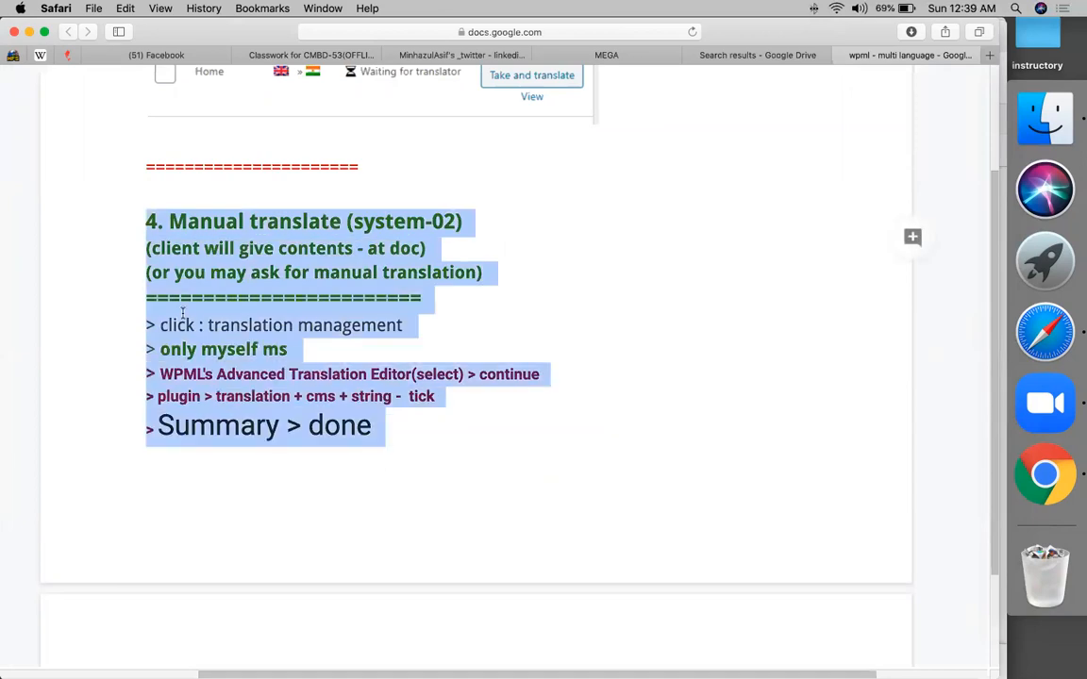
key("shift+Down")
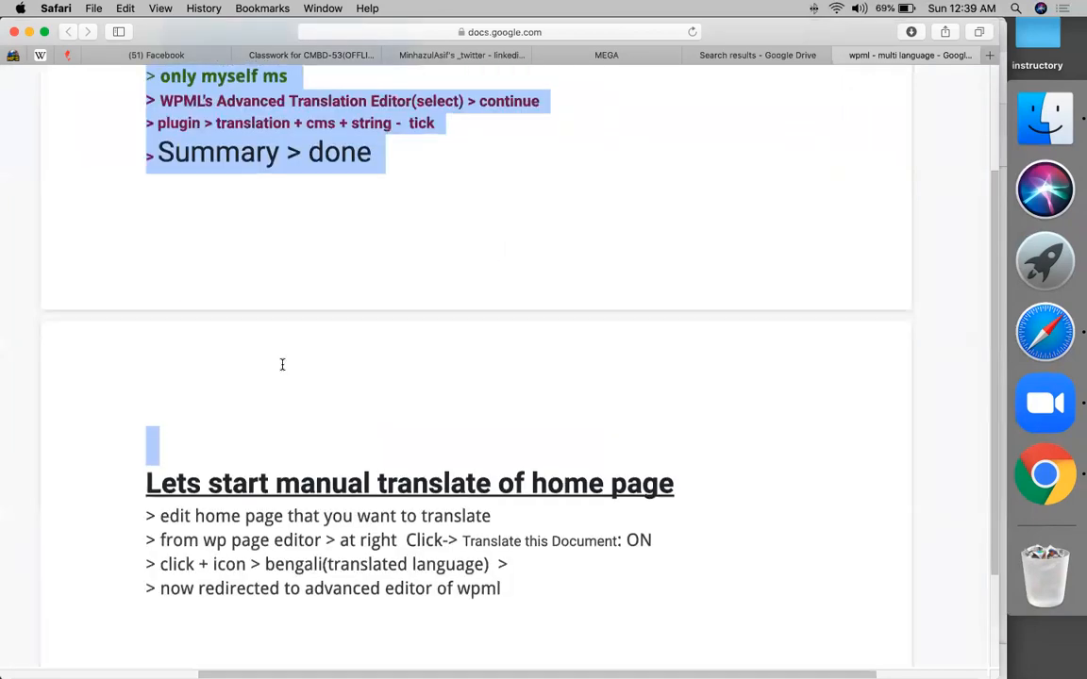
key("shift+Down")
key("shift+Up")
key("shift+Up")
scroll(382, 382, "up", 5)
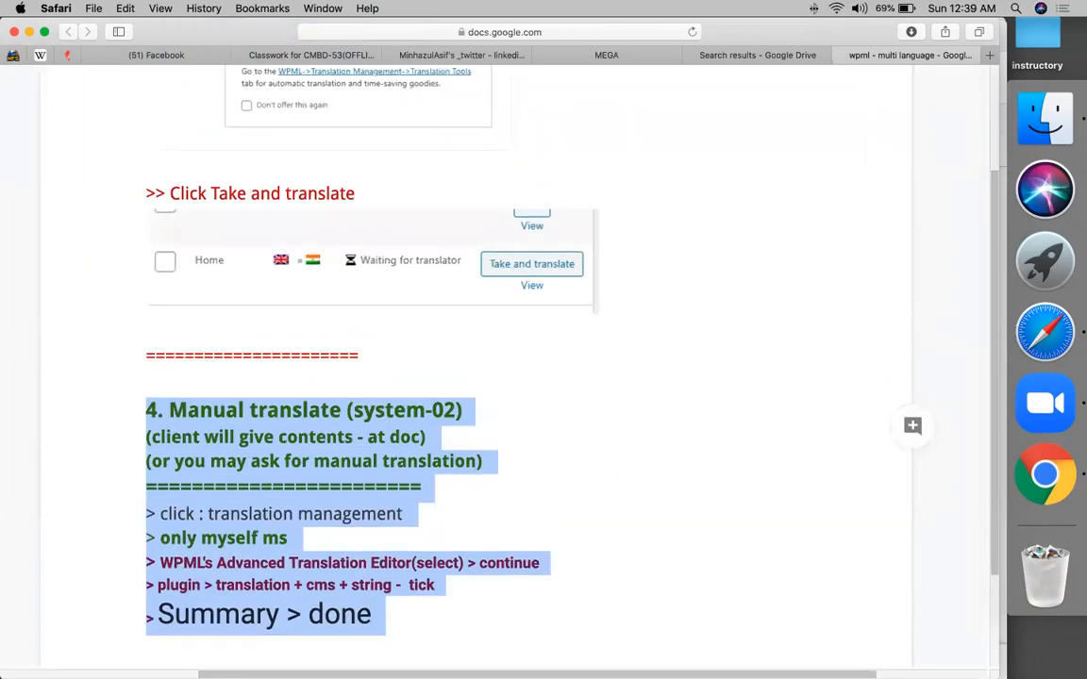
scroll(476, 377, "down", 10)
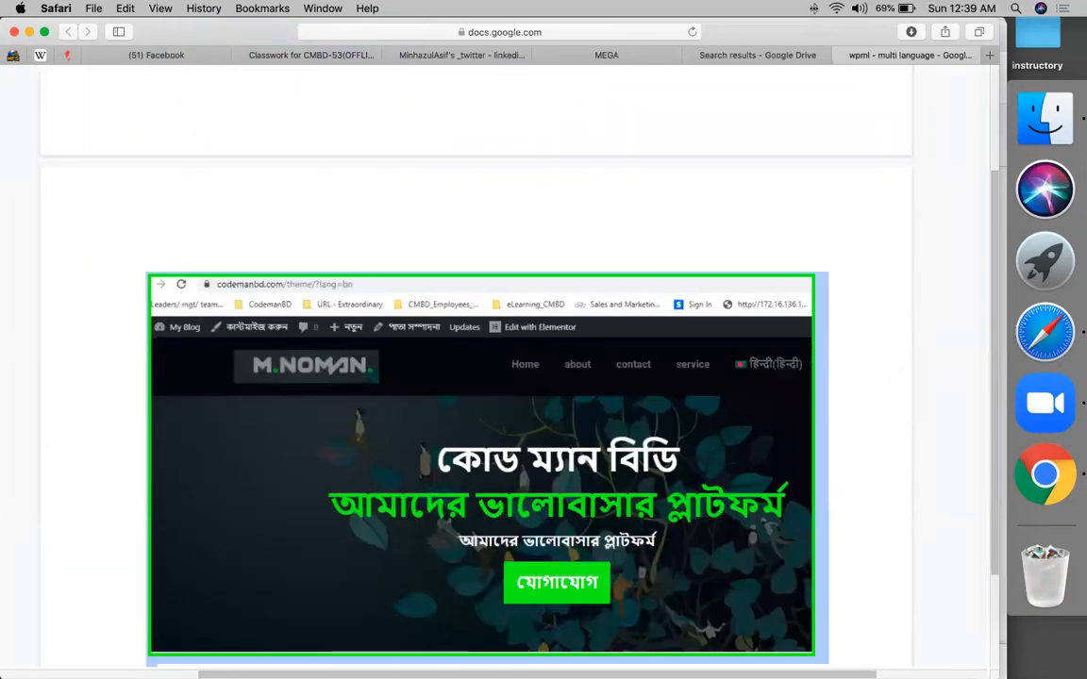
key("BackSpace")
Write the heading "NOW TRANSLATE PAGE ONE BY ONE LINE" in the notes below the red divider line
type("NOW TRANS")
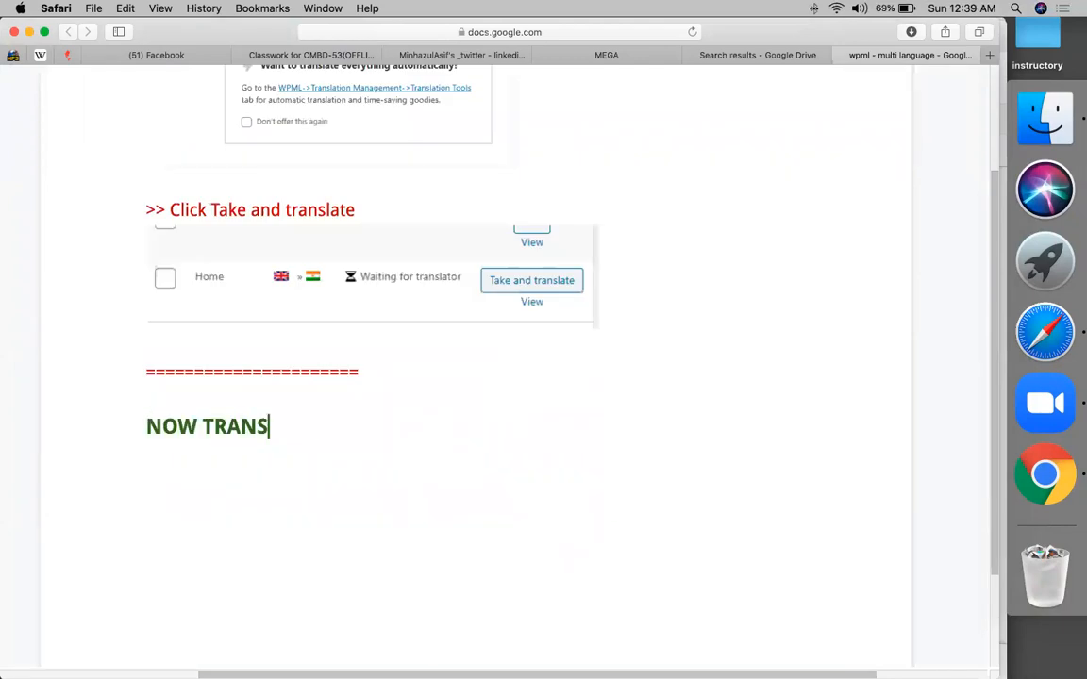
type("LATE PAHE")
key("BackSpace")
key("BackSpace")
type("GE OE")
key("BackSpace")
type("NE BY ONE ")
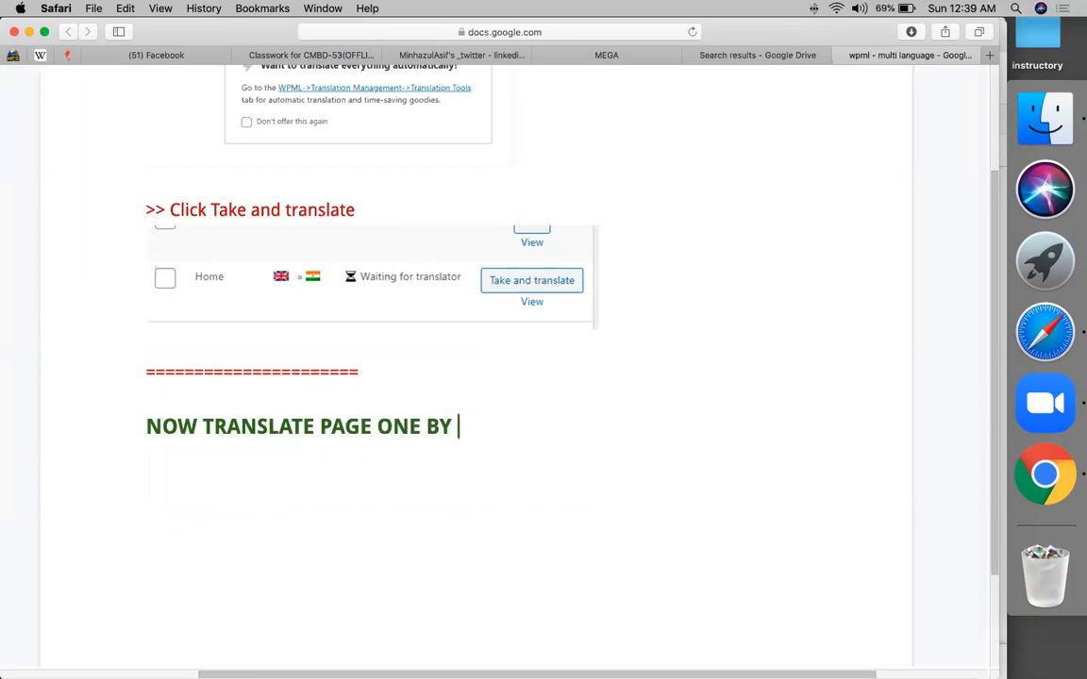
type("LINE")
key("Return")
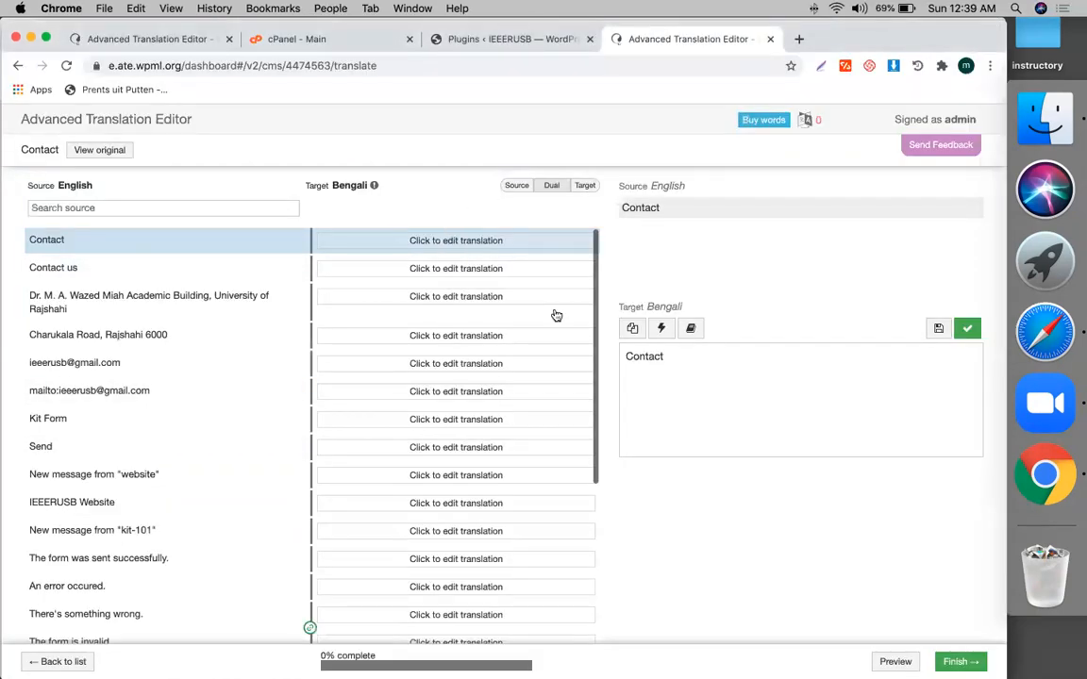
Switch to Chrome, copy the "Contact" string from the Advanced Translation Editor's Bengali target text, and open Google Translate in a new tab
left_click(664, 368)
double_click(660, 208)
triple_click(664, 378)
key("super+c")
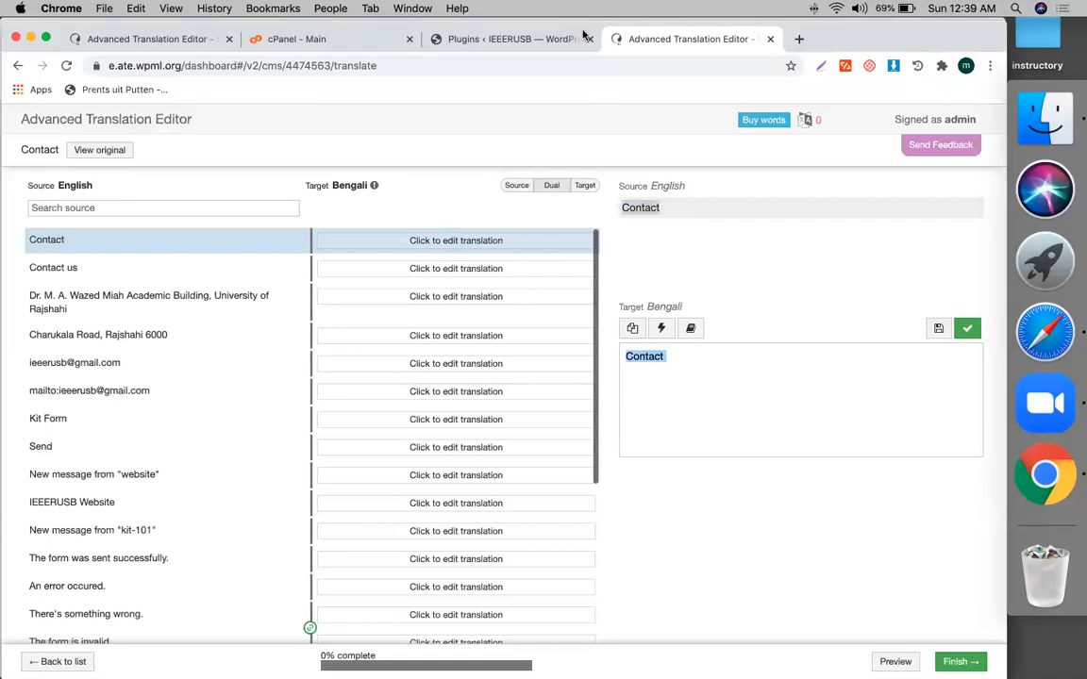
left_click(799, 39)
type("TRA")
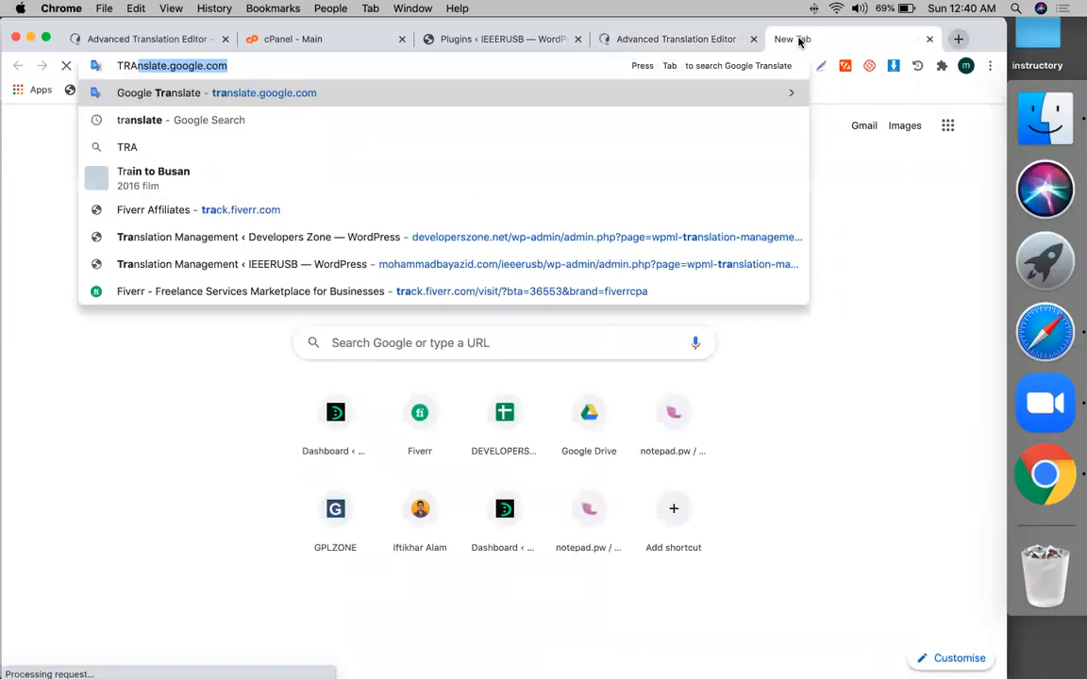
key("Return")
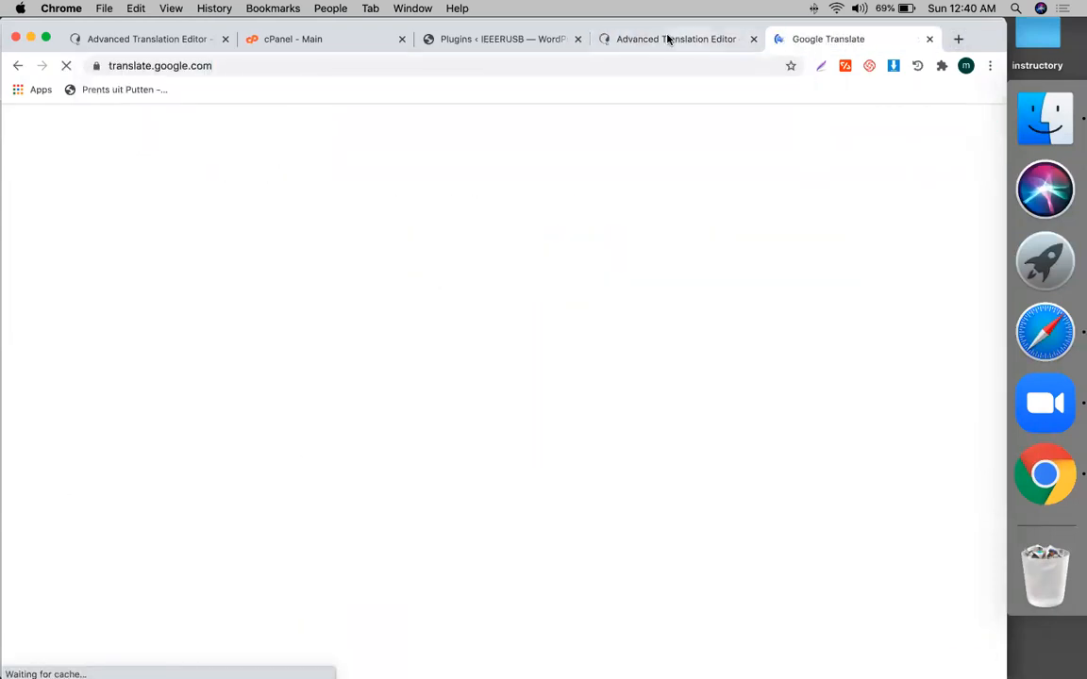
Translate "Contact" into Bengali in Google Translate and save যোগাযোগ as that string's translation in the Advanced Translation Editor
left_click_drag(668, 32, 666, 39)
left_click(666, 50)
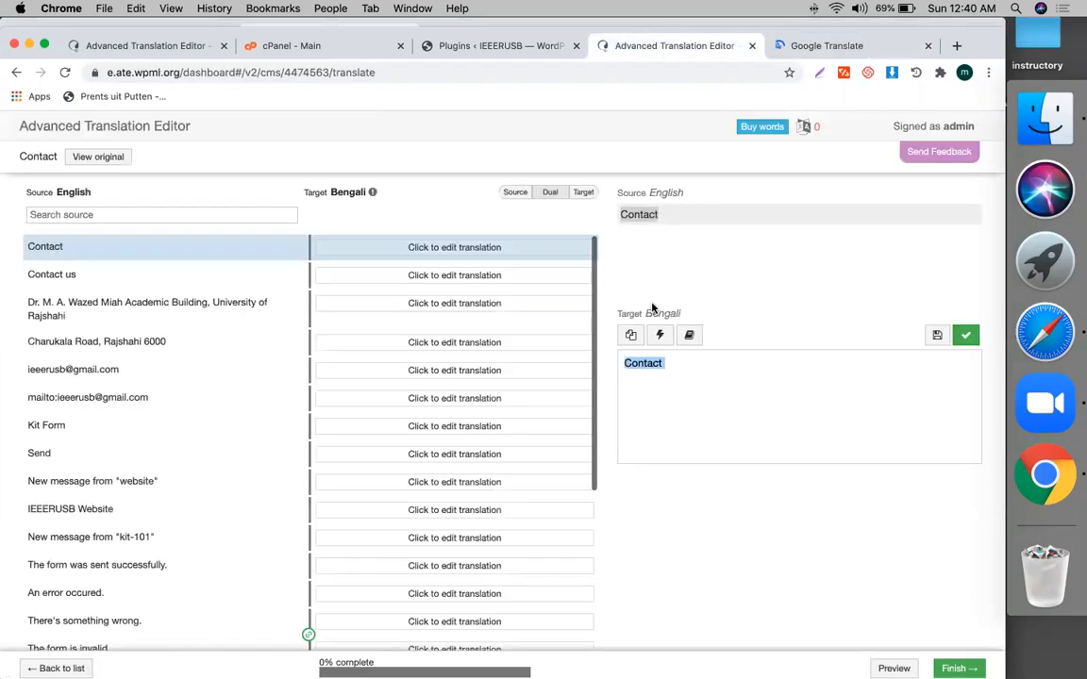
left_click(802, 45)
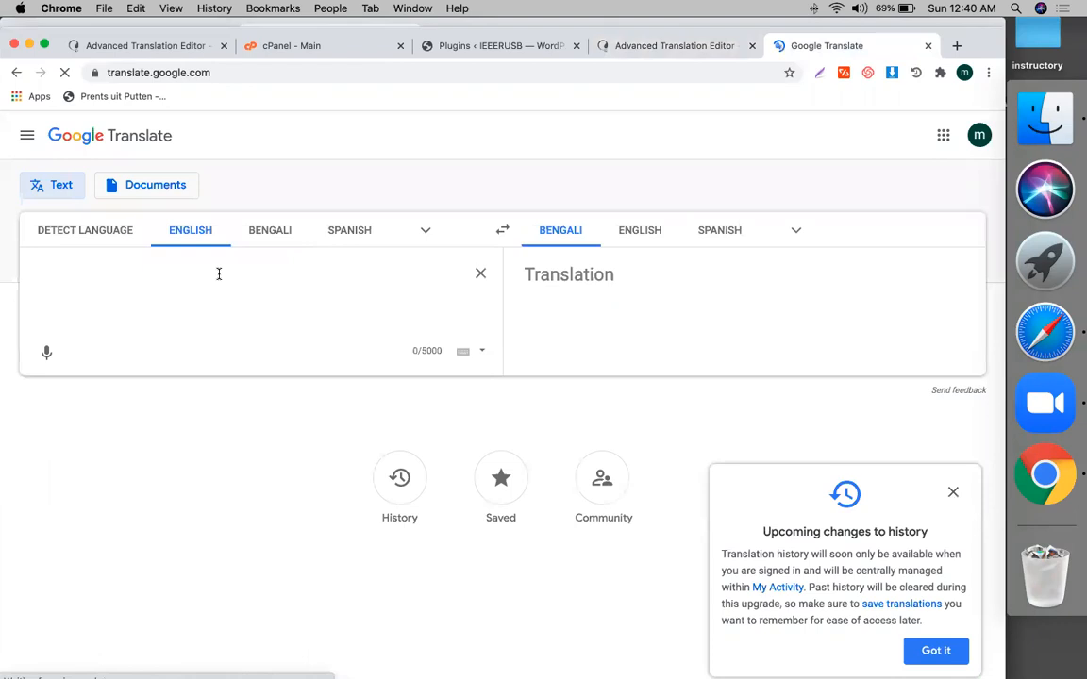
key("super+v")
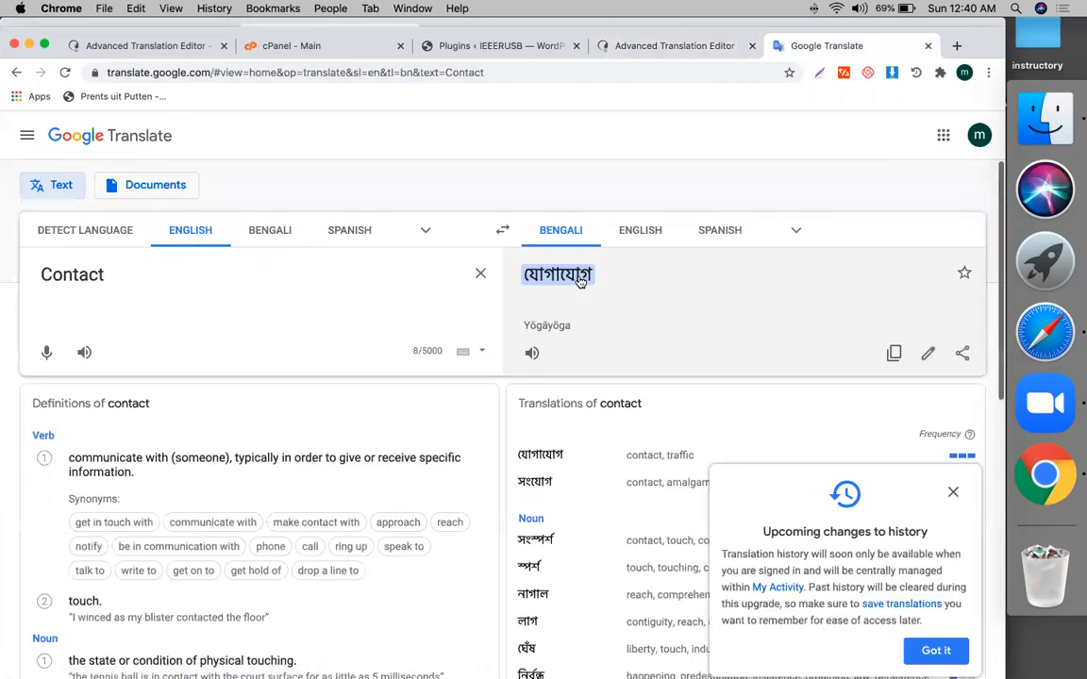
double_click(573, 273)
key("super+c")
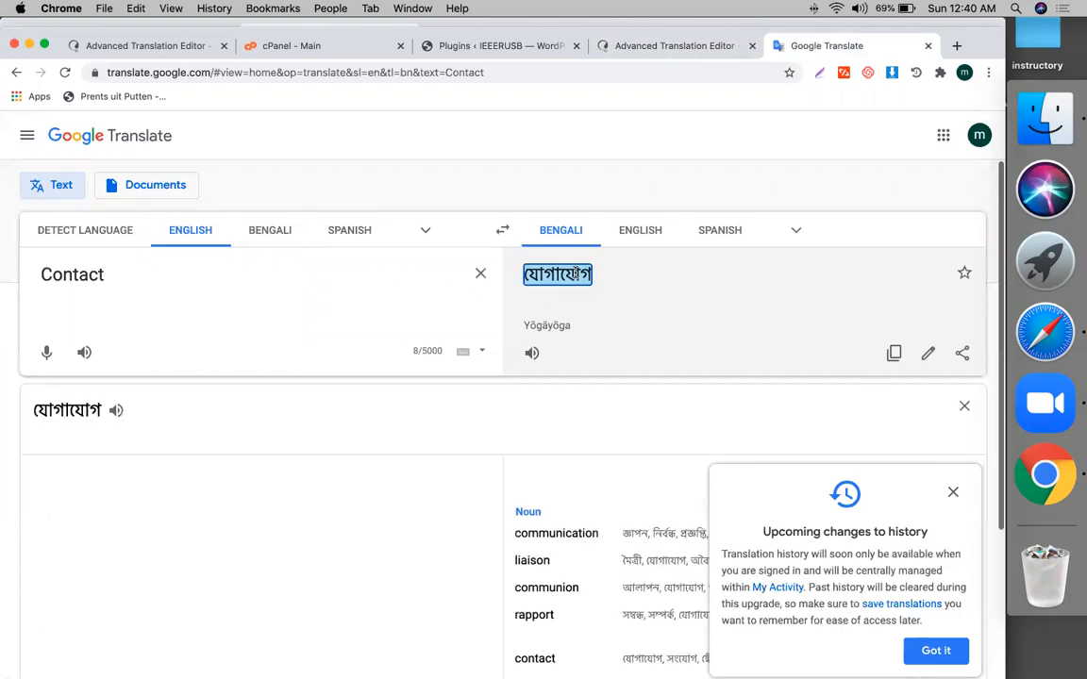
left_click(665, 47)
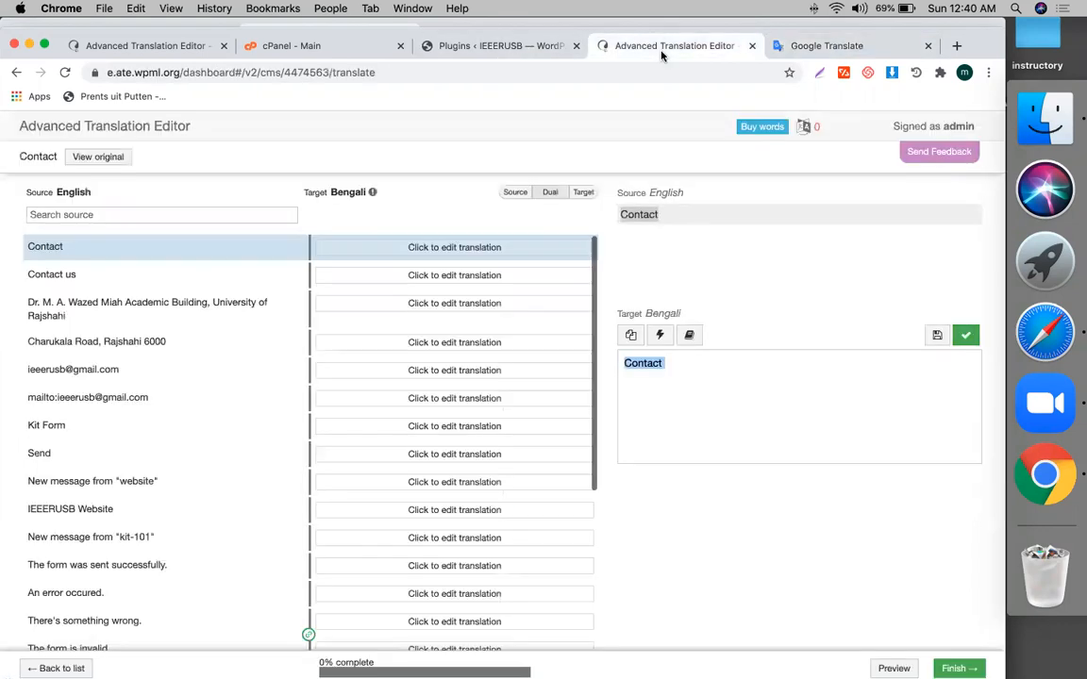
key("super+v")
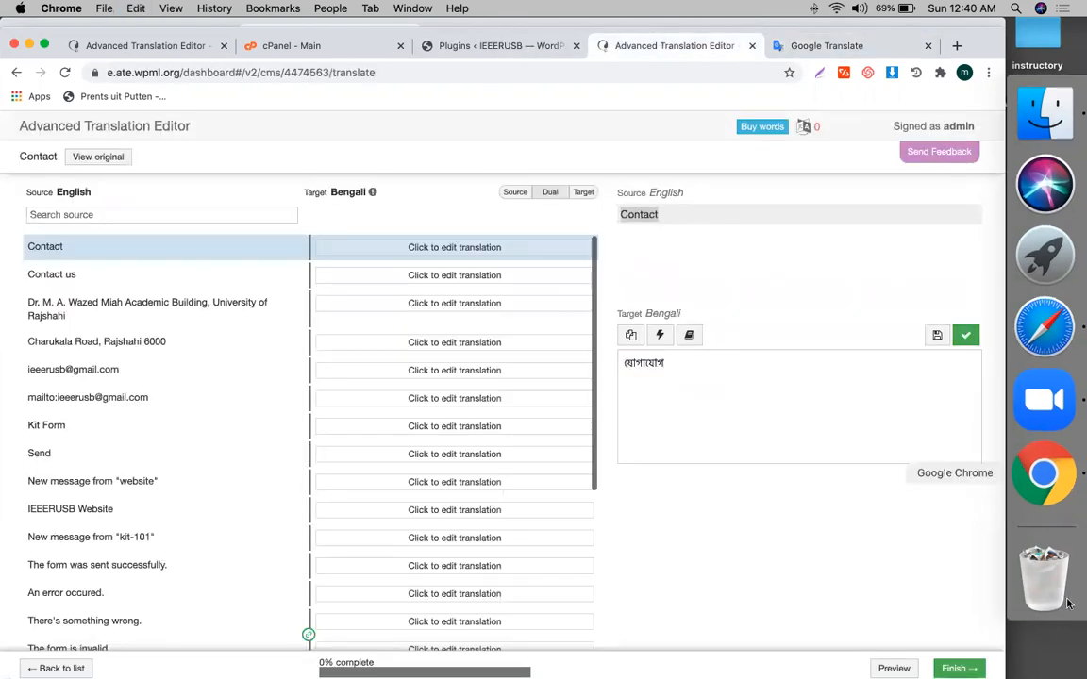
left_click(964, 338)
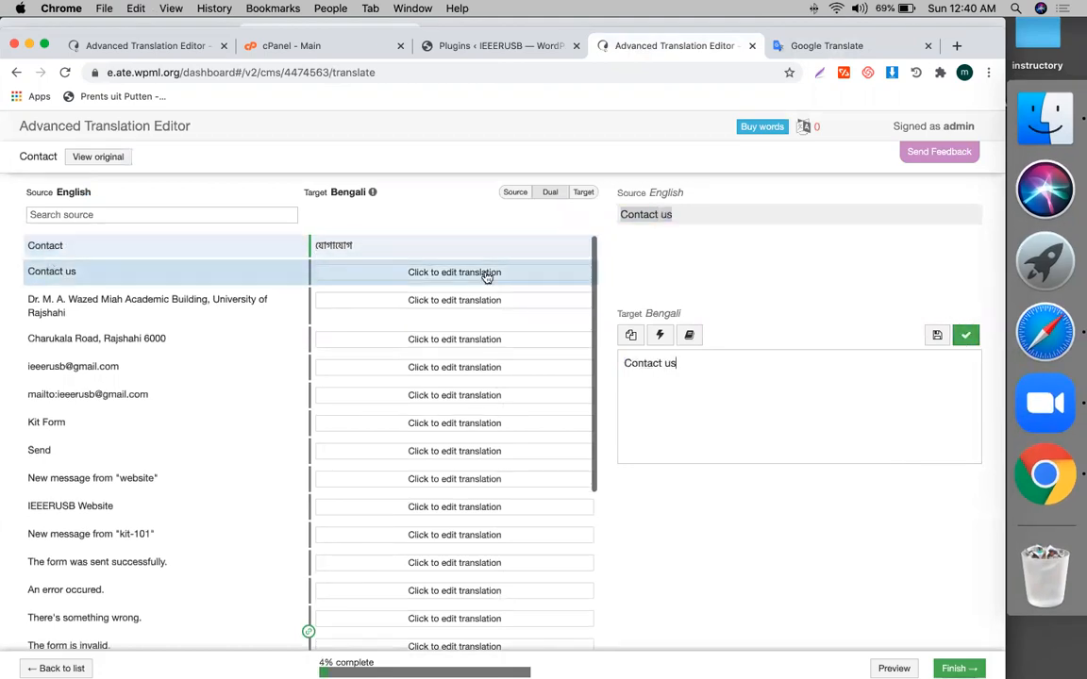
Translate "Contact us" from English to Bengali in Google Translate and copy the result, যোগাযোগ করুন
key("super+a")
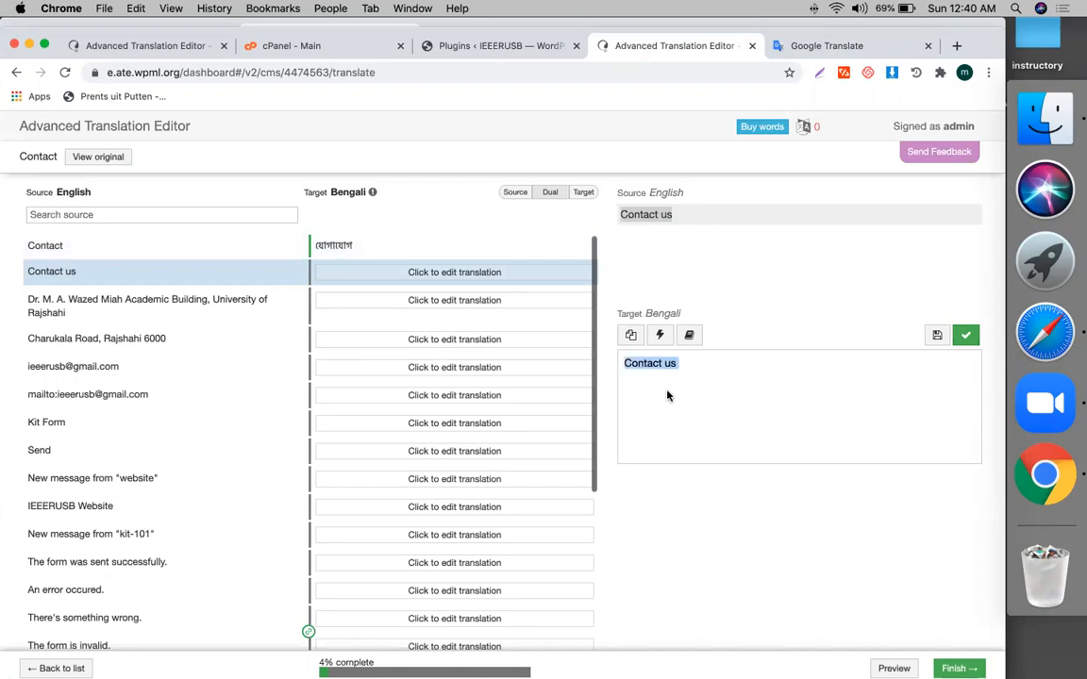
left_click(797, 46)
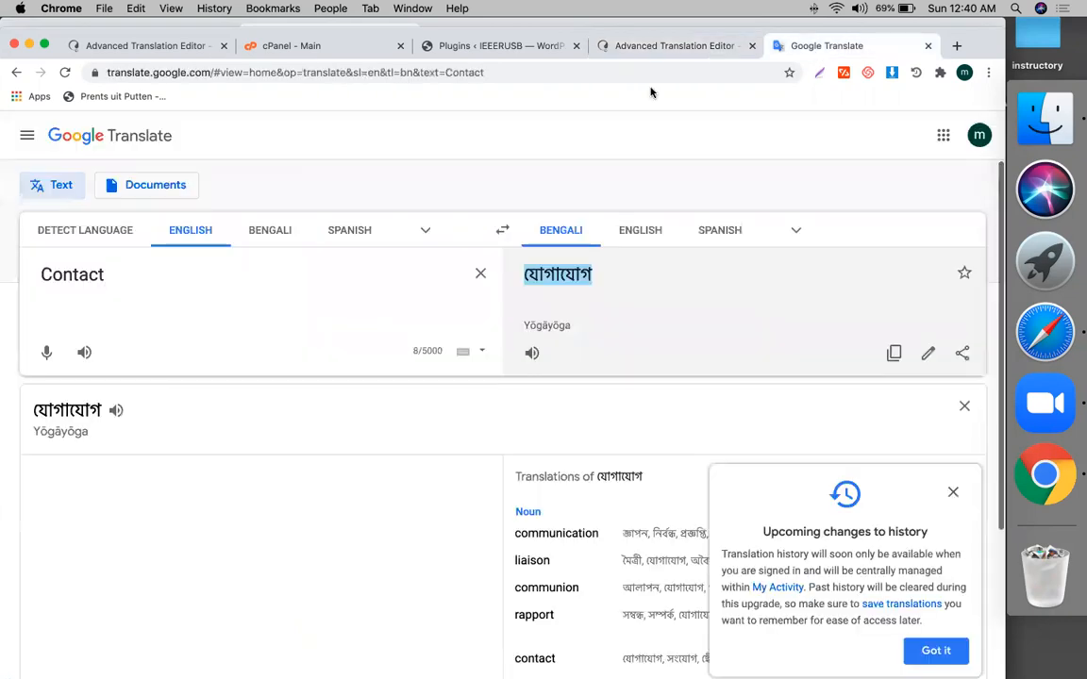
left_click(165, 281)
type("us")
triple_click(566, 273)
key("super+a")
key("super+c")
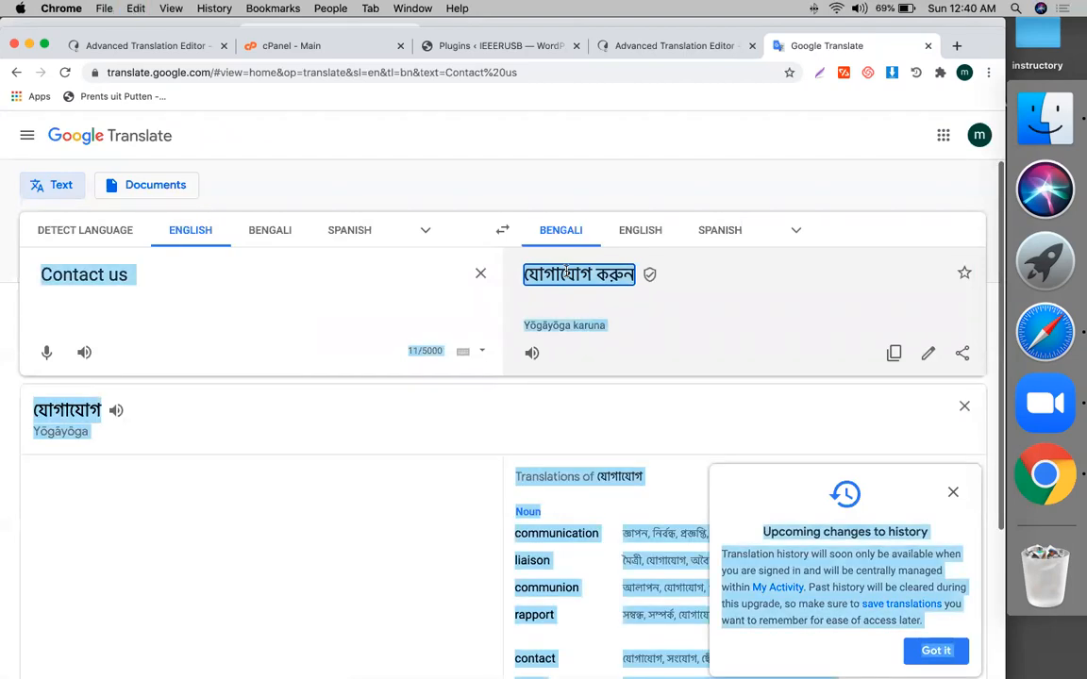
triple_click(566, 273)
key("super+c")
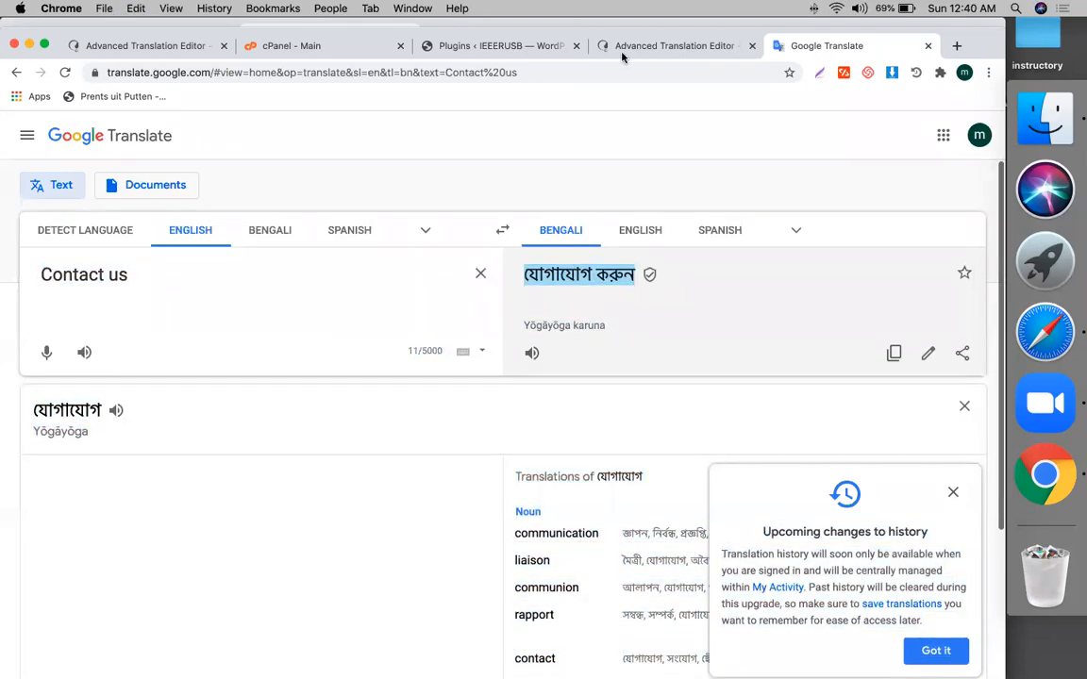
Replace the "Contact us" target text with যোগাযোগ করুন in the Advanced Translation Editor and save the translation
left_click(449, 49)
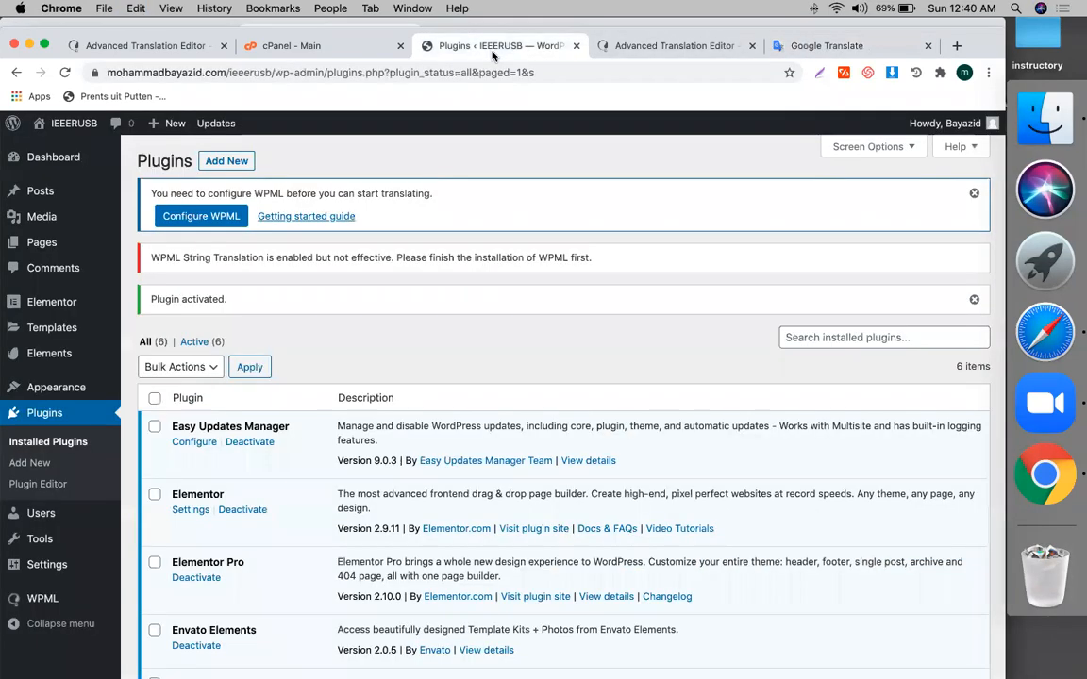
left_click(639, 49)
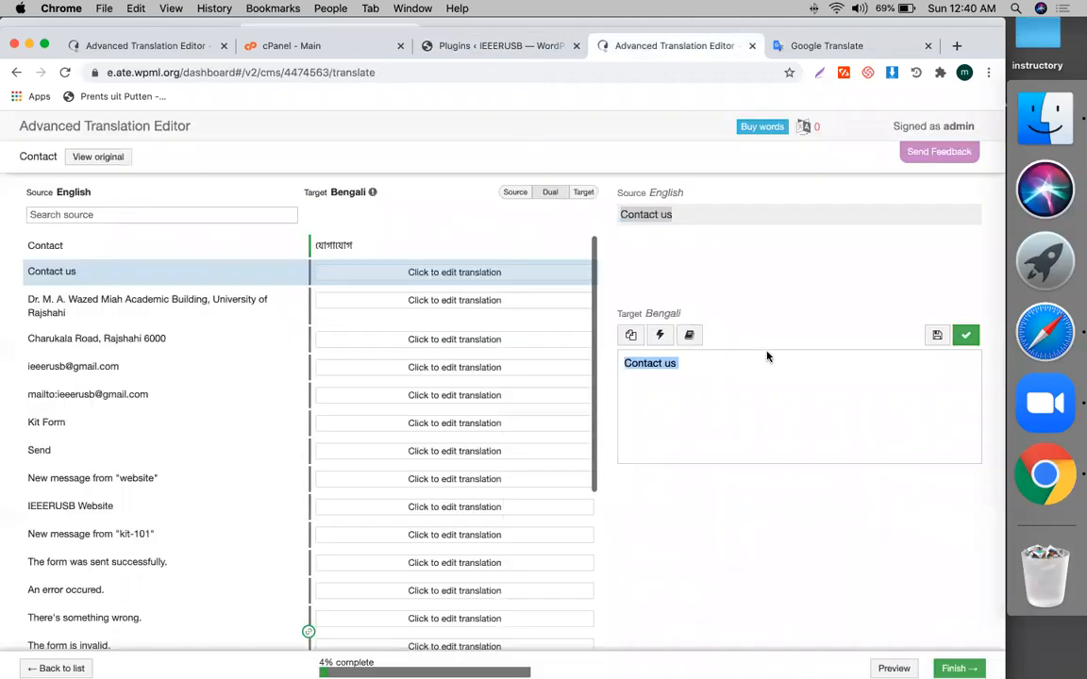
key("super+v")
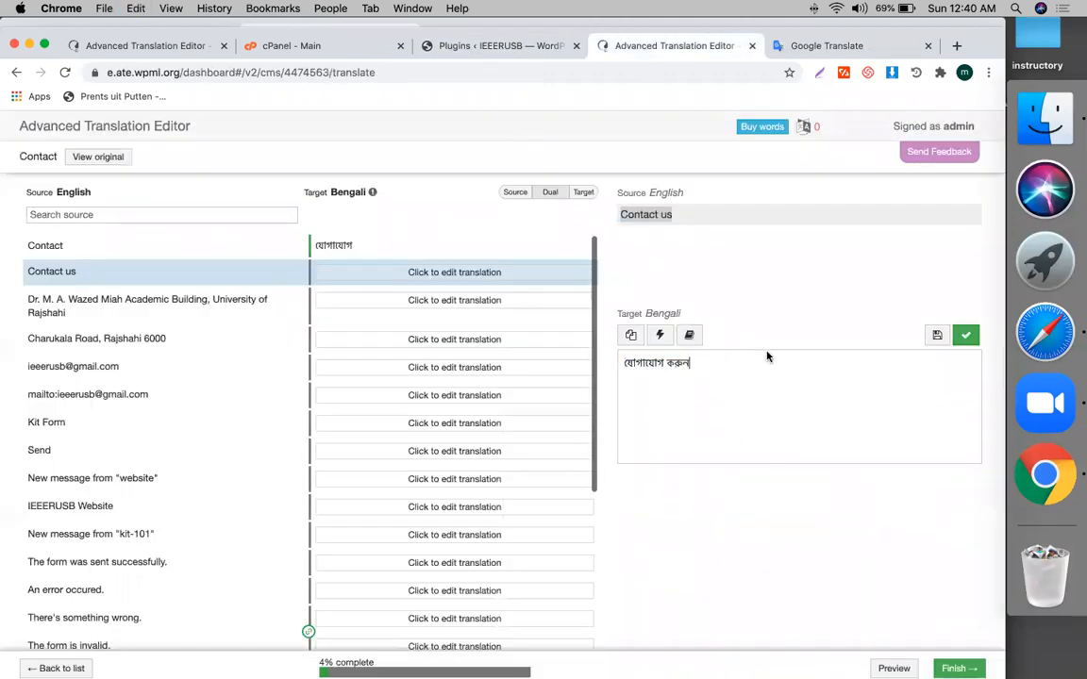
left_click(965, 335)
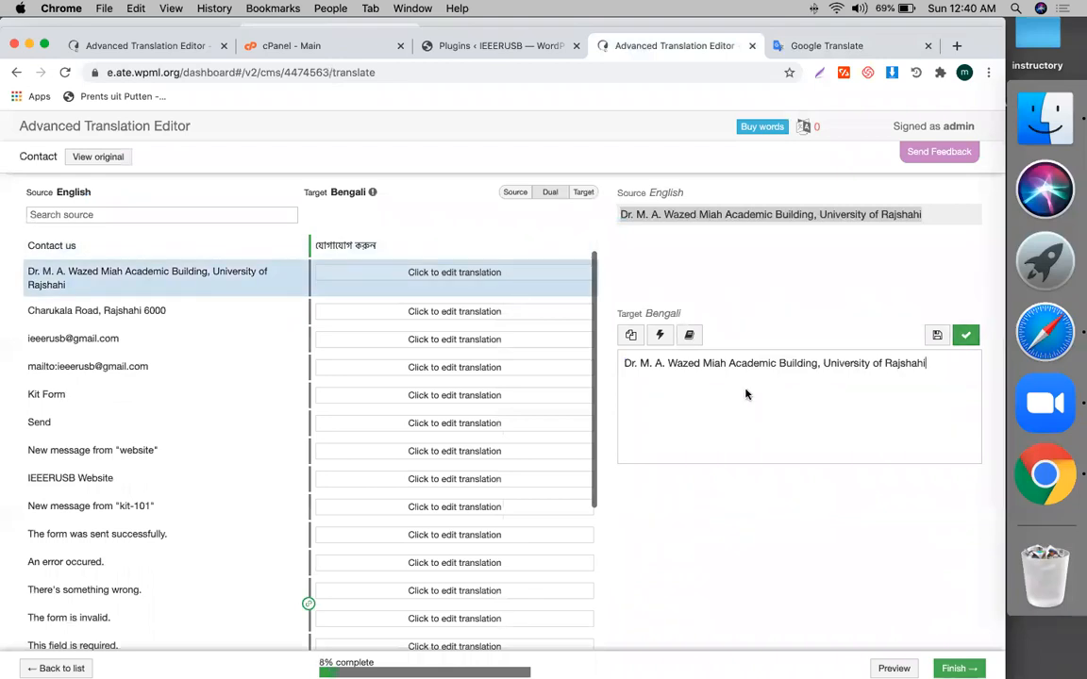
Translate the Contact page's academic building address line into Bengali in Google Translate and copy the result
triple_click(679, 365)
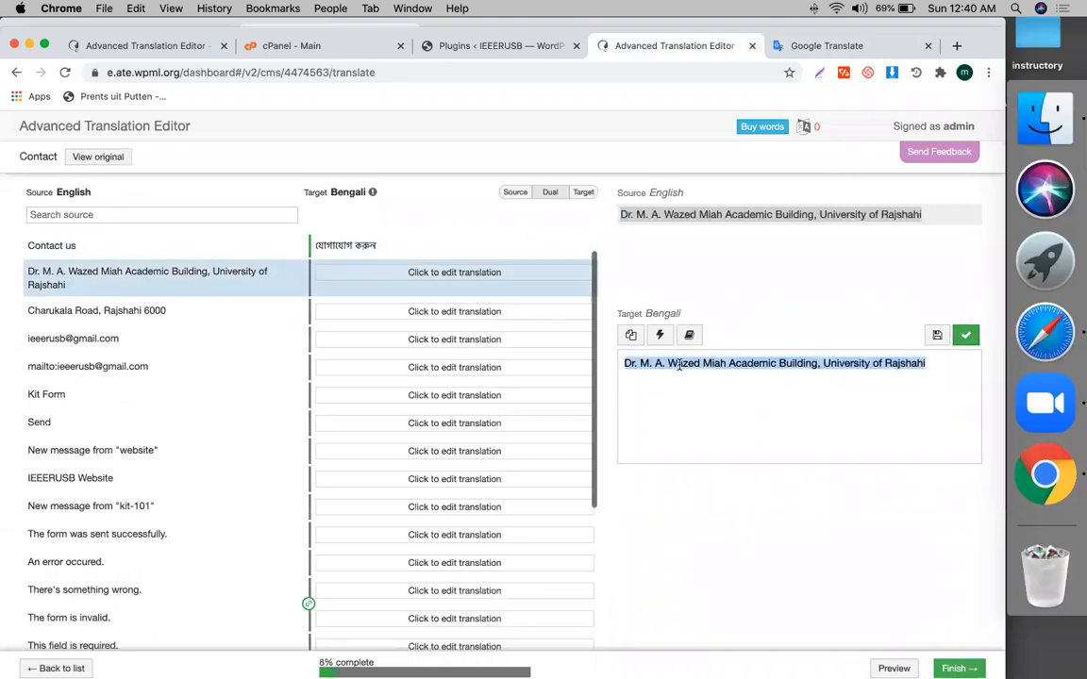
left_click(819, 48)
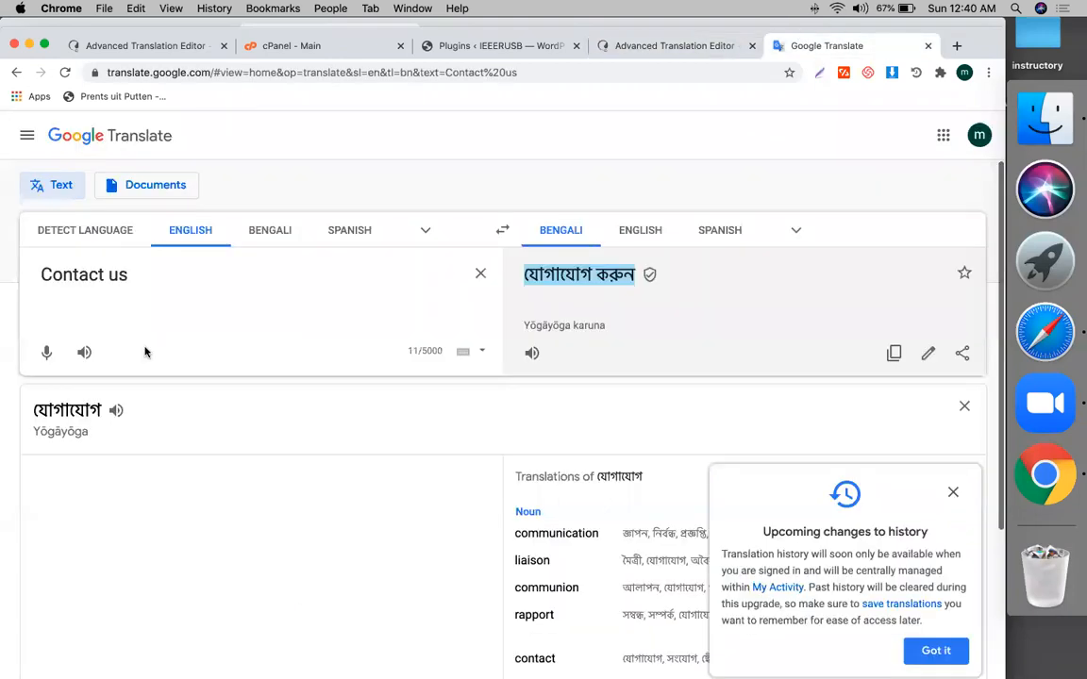
left_click(144, 275)
key("super+a")
key("super+v")
triple_click(569, 276)
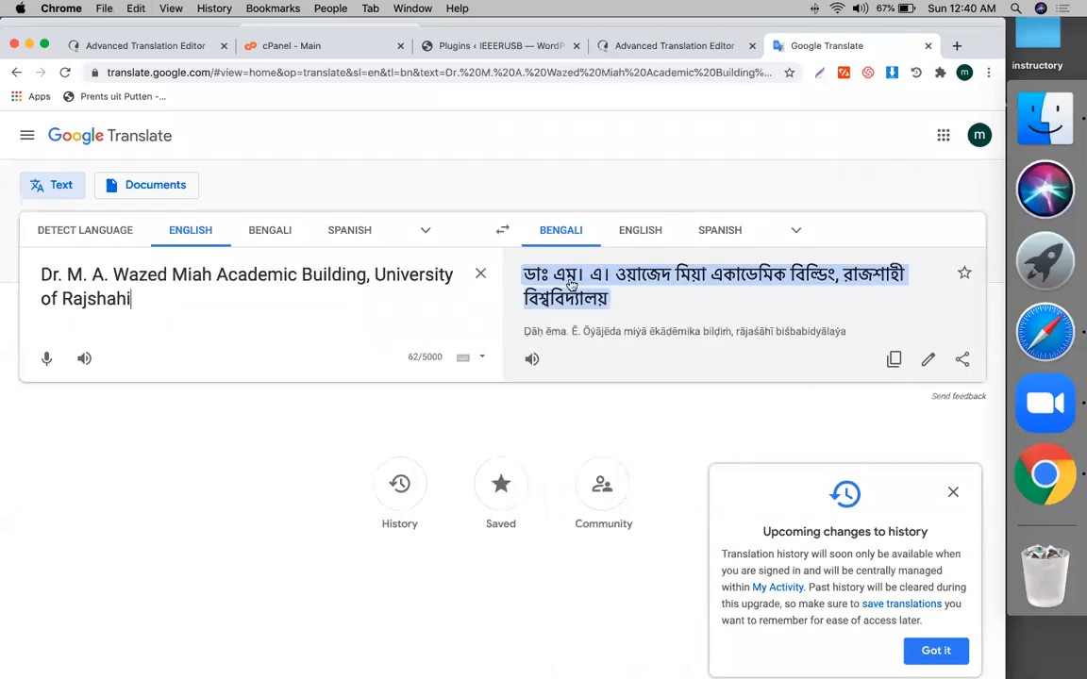
key("super+a")
triple_click(569, 275)
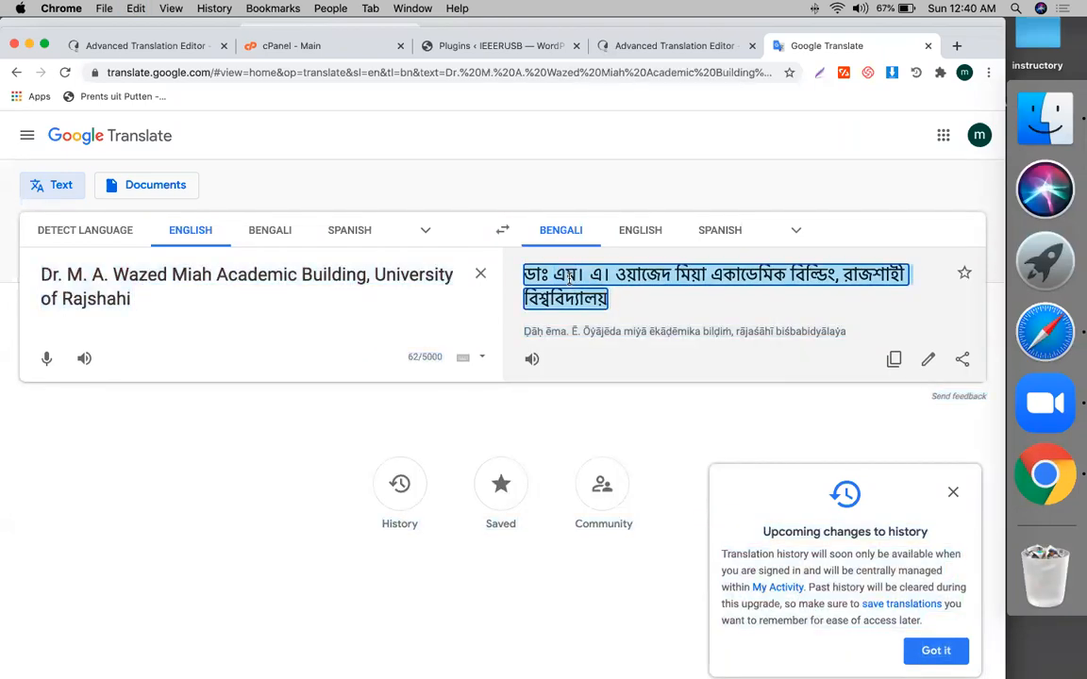
Replace the academic building line's target text with the copied Bengali translation in the Advanced Translation Editor and save it
left_click(678, 46)
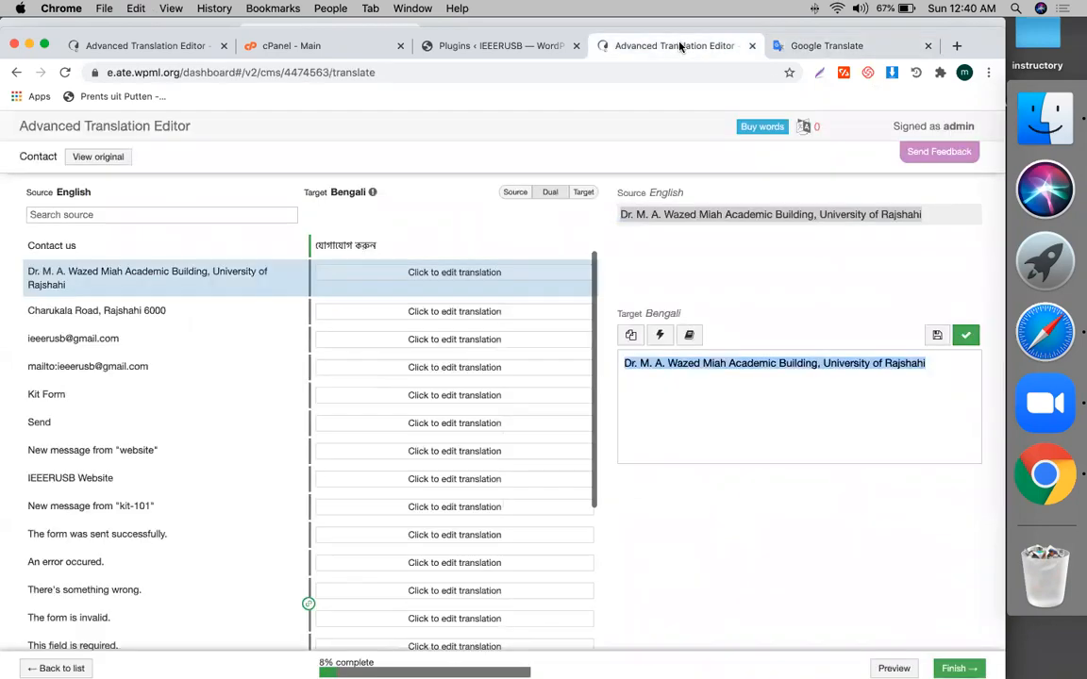
left_click(647, 360)
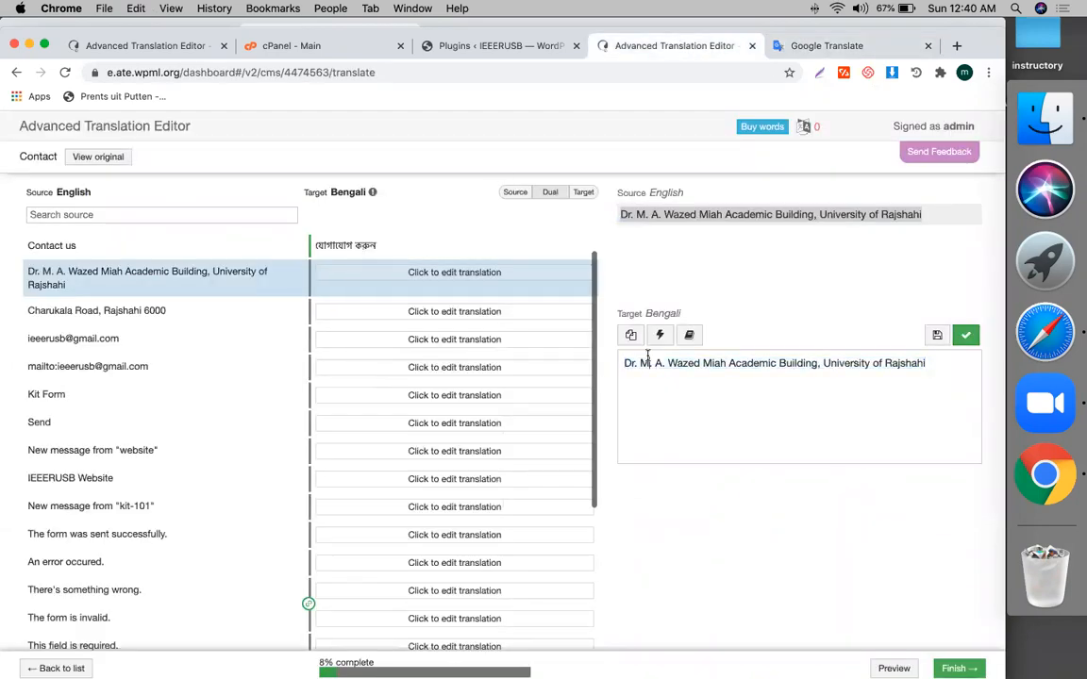
key("super+a")
key("super+v")
left_click(968, 341)
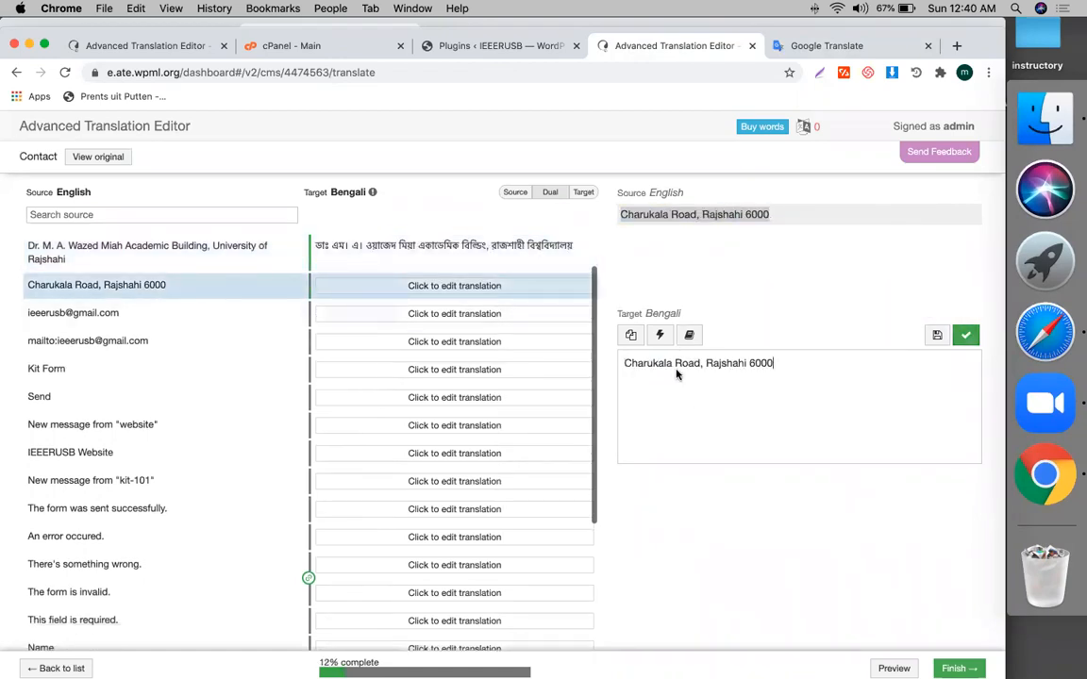
Translate the Contact page's street address line from English to Bengali in Google Translate and copy the result
key("super+a")
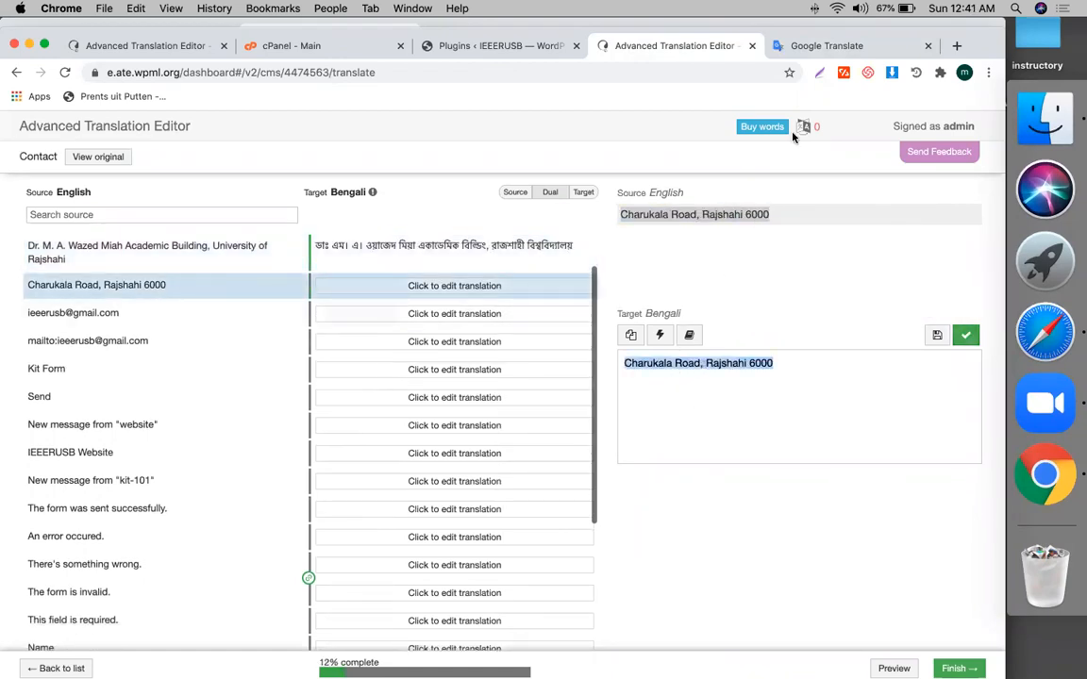
left_click(804, 54)
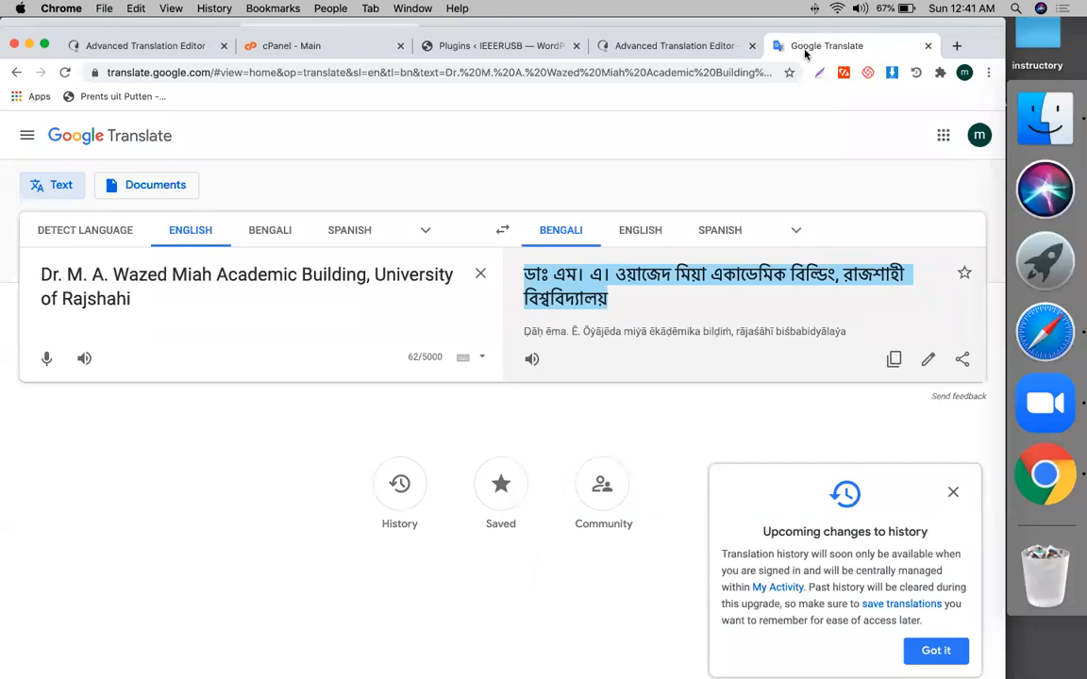
left_click(332, 275)
key("super+a")
key("super+v")
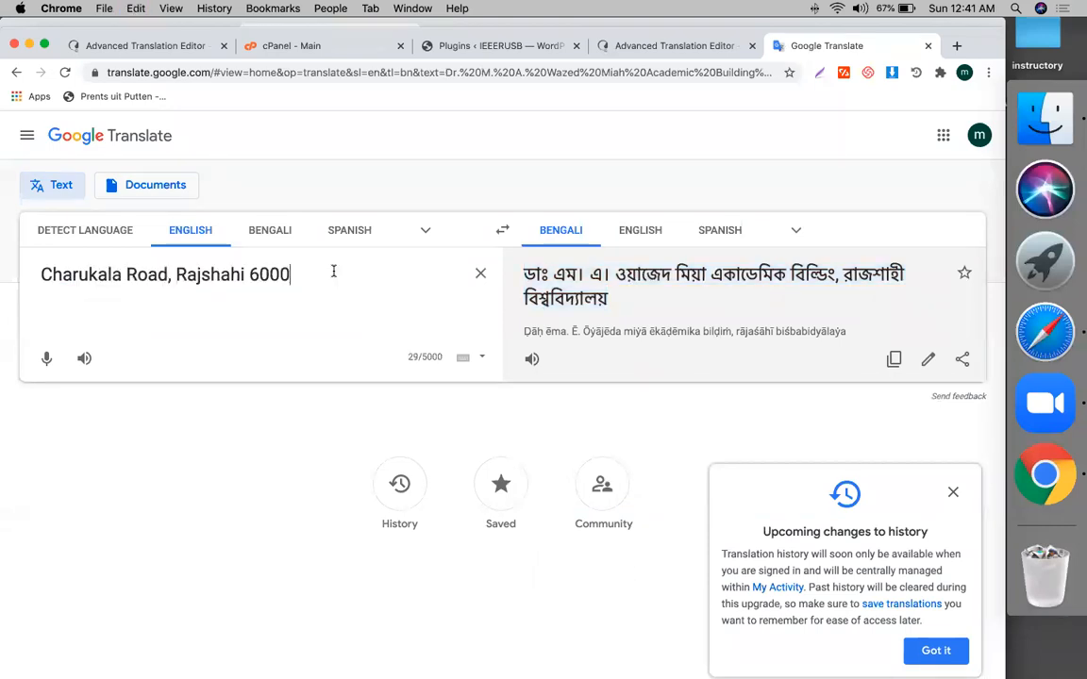
triple_click(578, 276)
key("super+c")
Replace the street address line's target text with the copied Bengali translation in the Advanced Translation Editor and save it
left_click(660, 45)
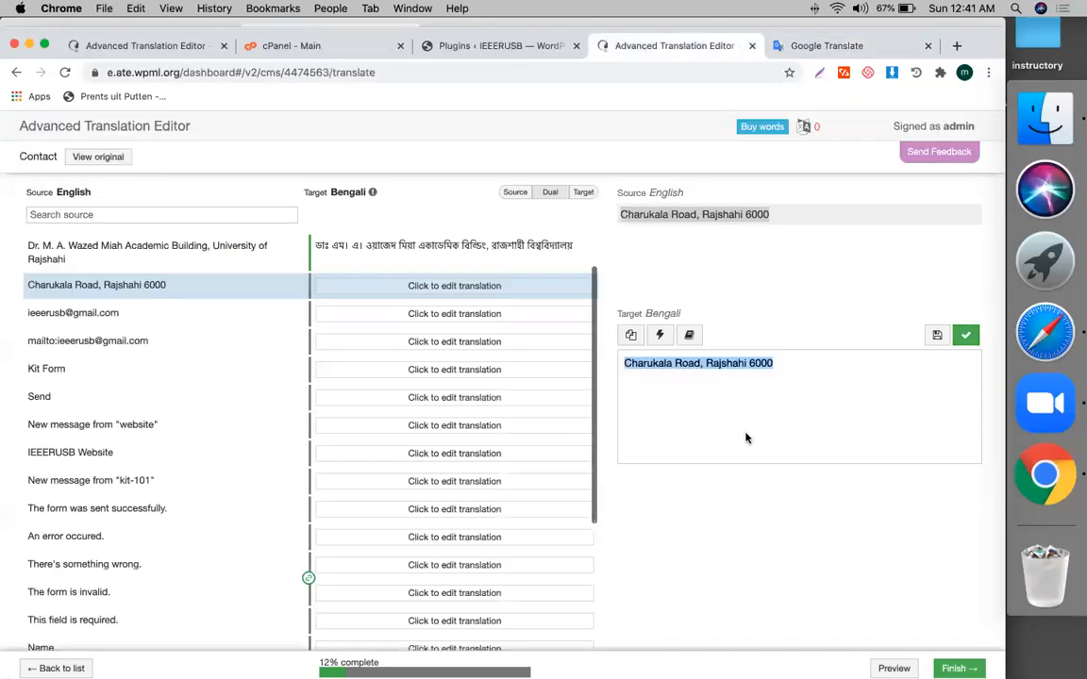
key("super+v")
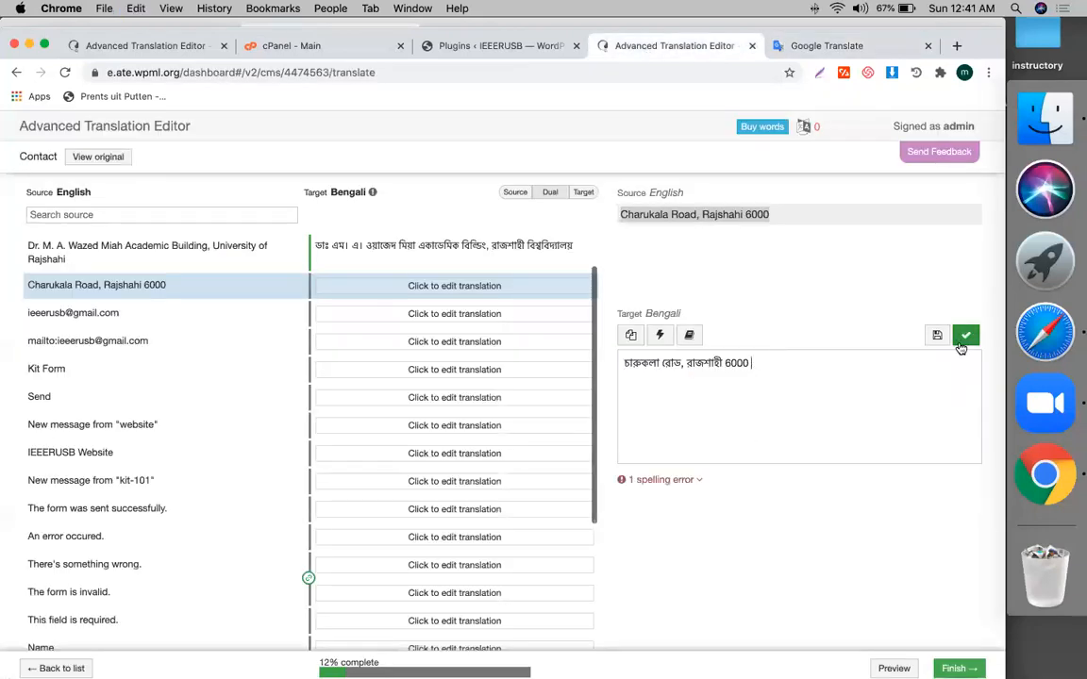
left_click(960, 345)
Save all remaining Contact page lines, from the email address through the last Message field, as complete with their English text
left_click(961, 345)
left_click(960, 345)
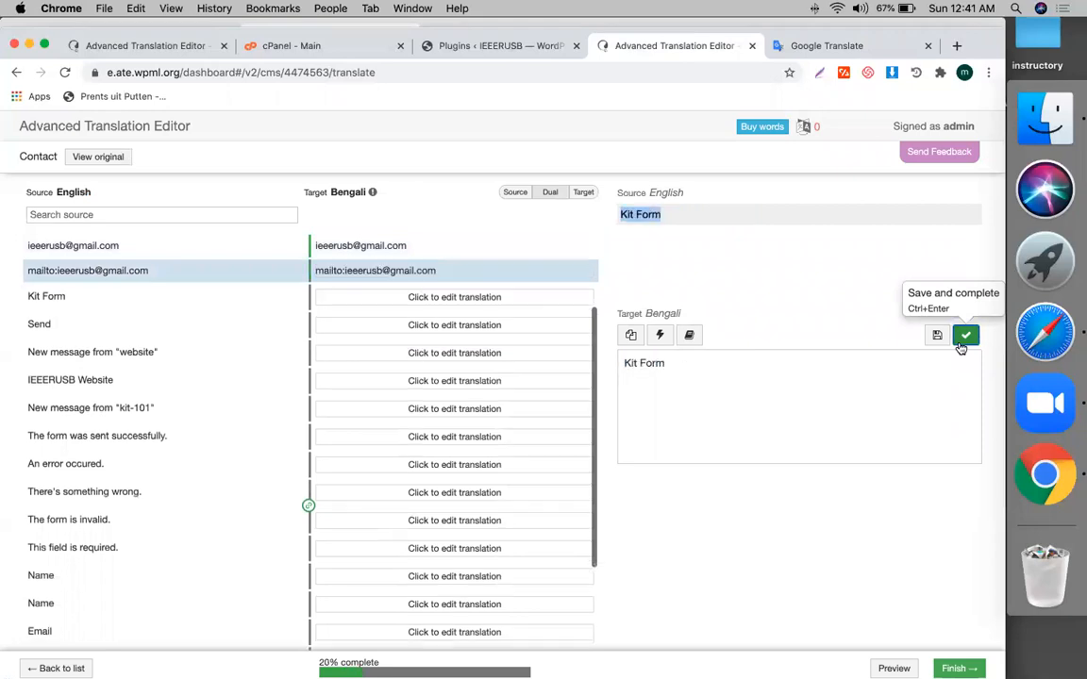
left_click(960, 345)
left_click(960, 346)
left_click(960, 345)
left_click(960, 345)
left_click(961, 345)
left_click(960, 345)
left_click(960, 345)
left_click(960, 345)
left_click(961, 345)
left_click(960, 345)
left_click(960, 346)
left_click(960, 345)
left_click(960, 345)
left_click(960, 345)
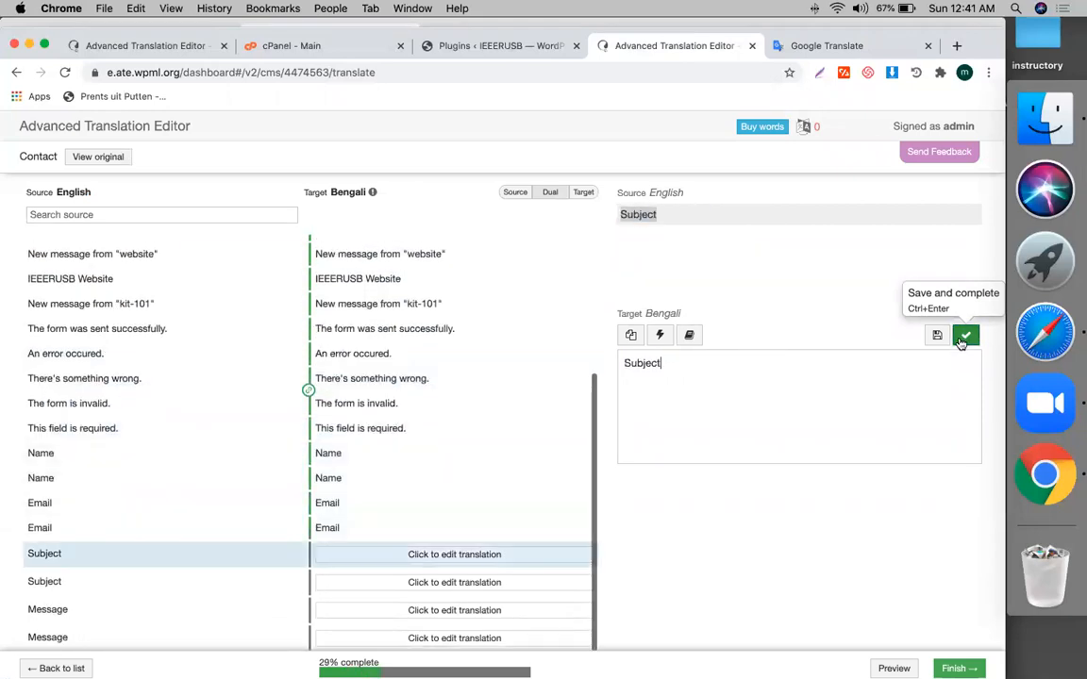
left_click(960, 345)
left_click(960, 345)
left_click(960, 345)
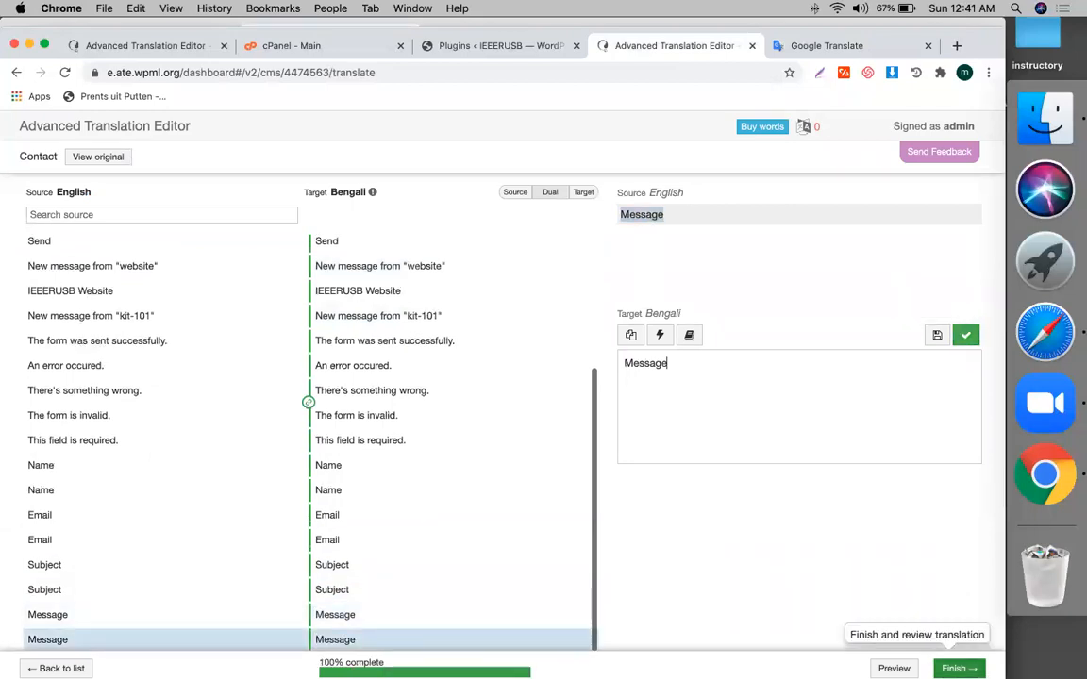
Finish the Contact page translation, mark it complete after the preview, and look through the translations queue
left_click(957, 668)
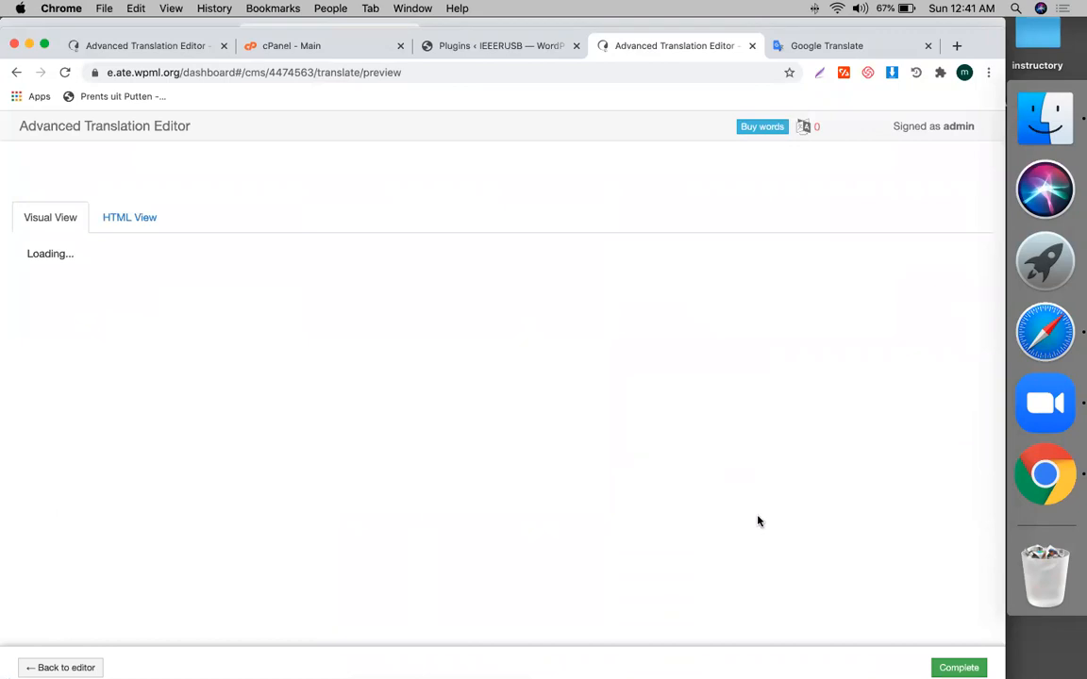
left_click(959, 668)
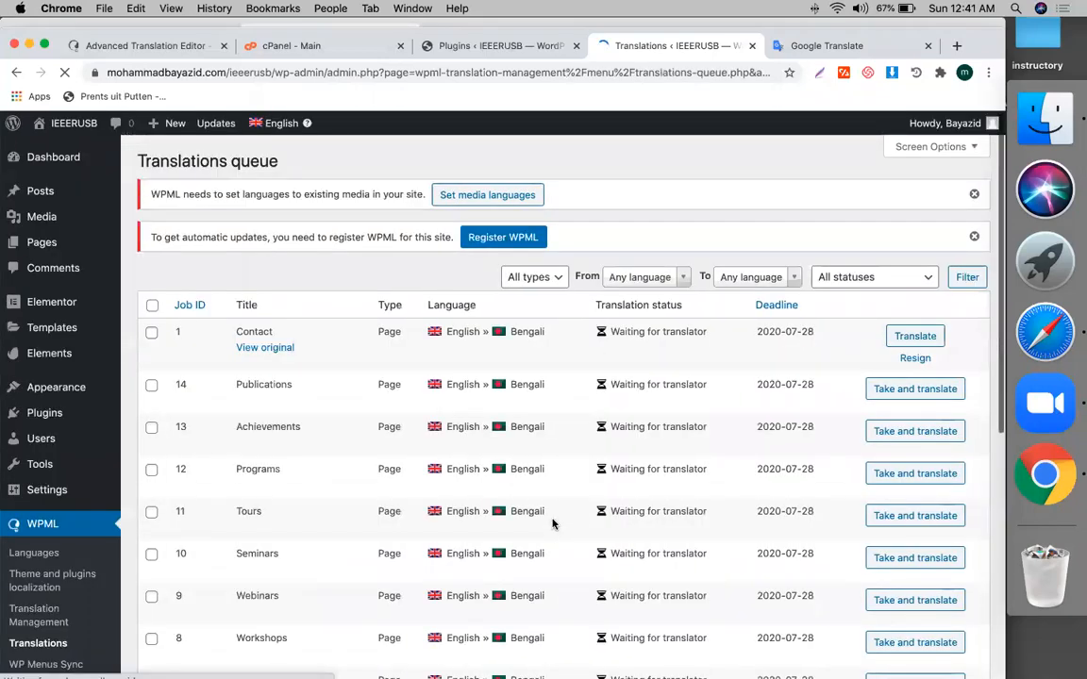
scroll(553, 522, "down", 5)
scroll(213, 424, "up", 5)
scroll(306, 492, "down", 10)
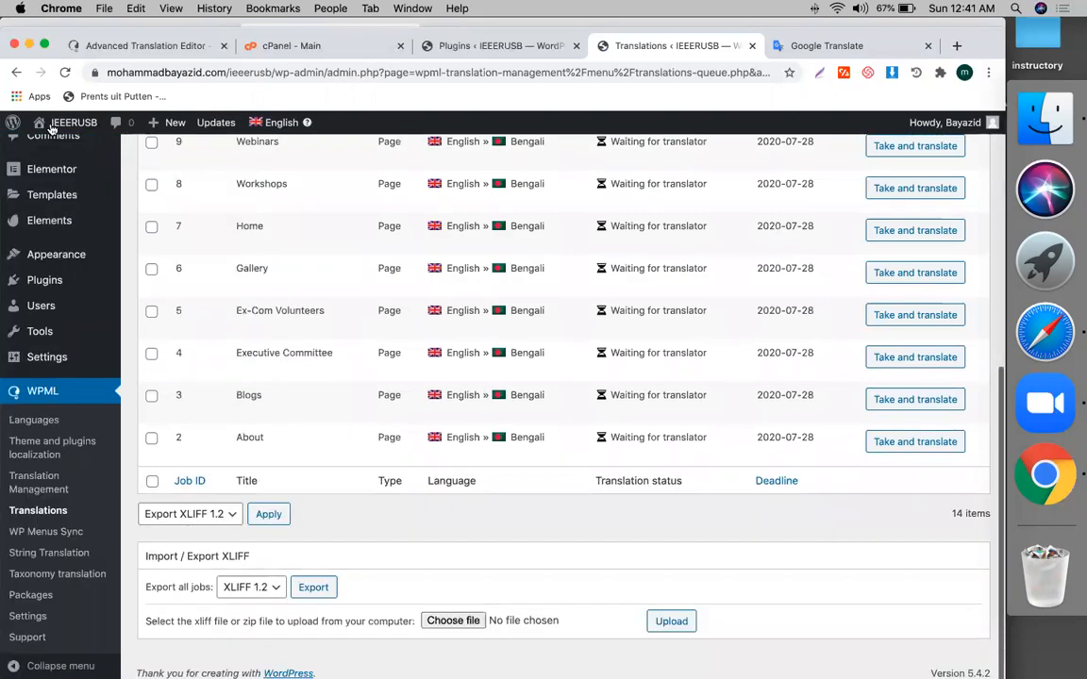
Open the IEEERUSB live site in a new browser tab and go to its Contact page
mouse_move(48, 133)
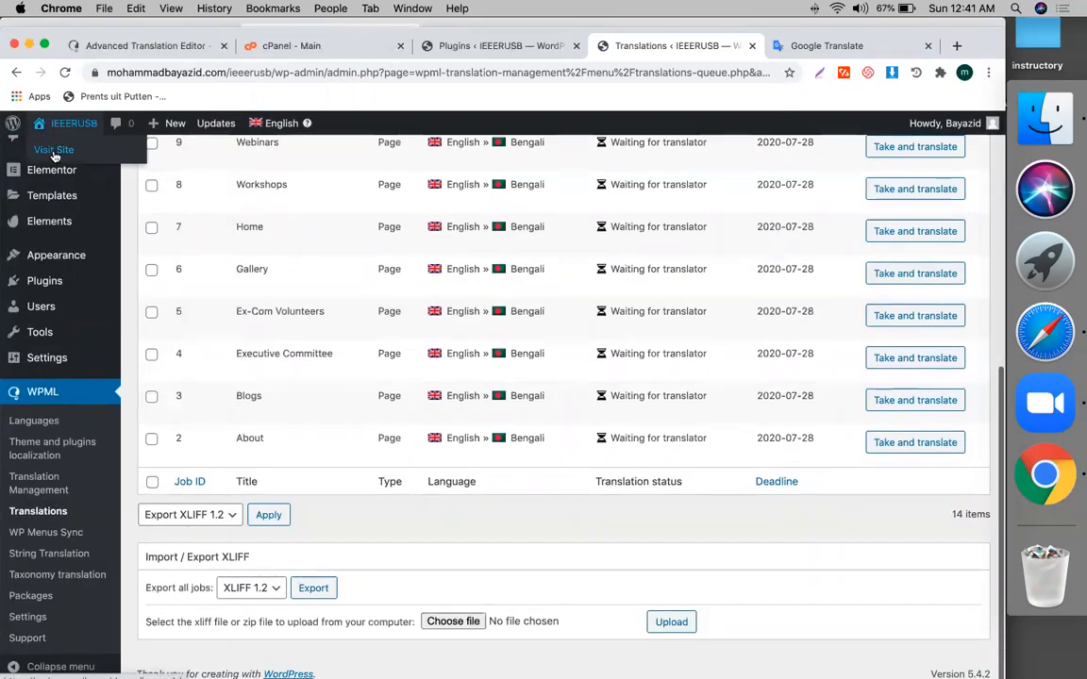
right_click(63, 158)
left_click(90, 154)
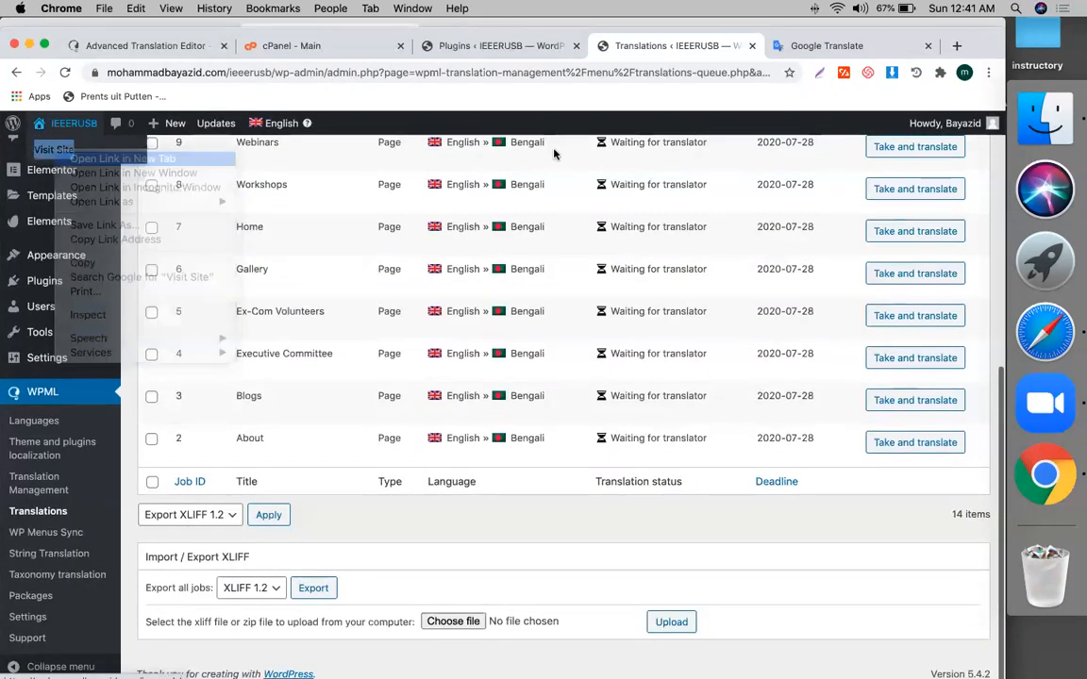
left_click(687, 45)
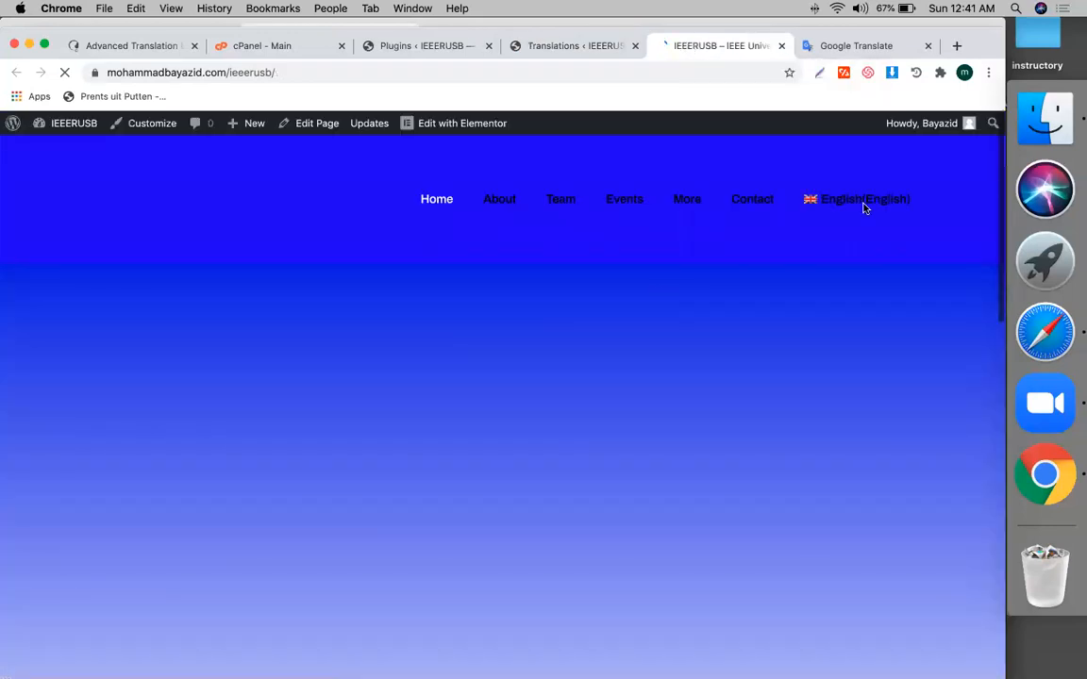
left_click_drag(880, 202, 756, 201)
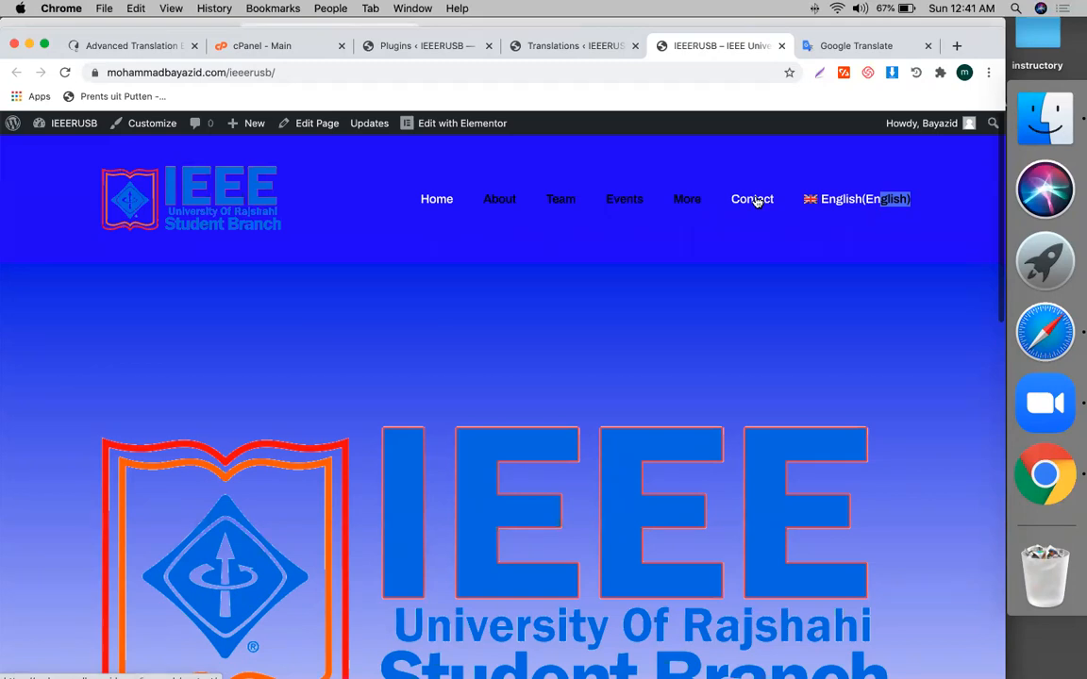
left_click(752, 199)
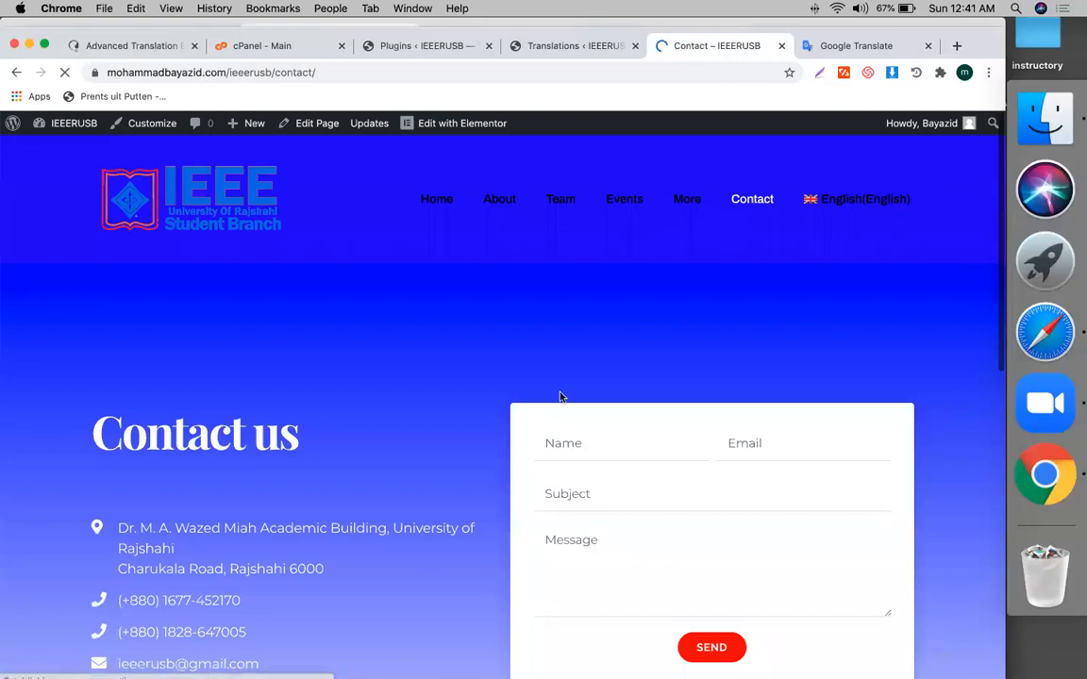
Switch the live Contact page to the Bengali version and check its translated heading, address and form
scroll(559, 392, "down", 2)
scroll(559, 392, "up", 2)
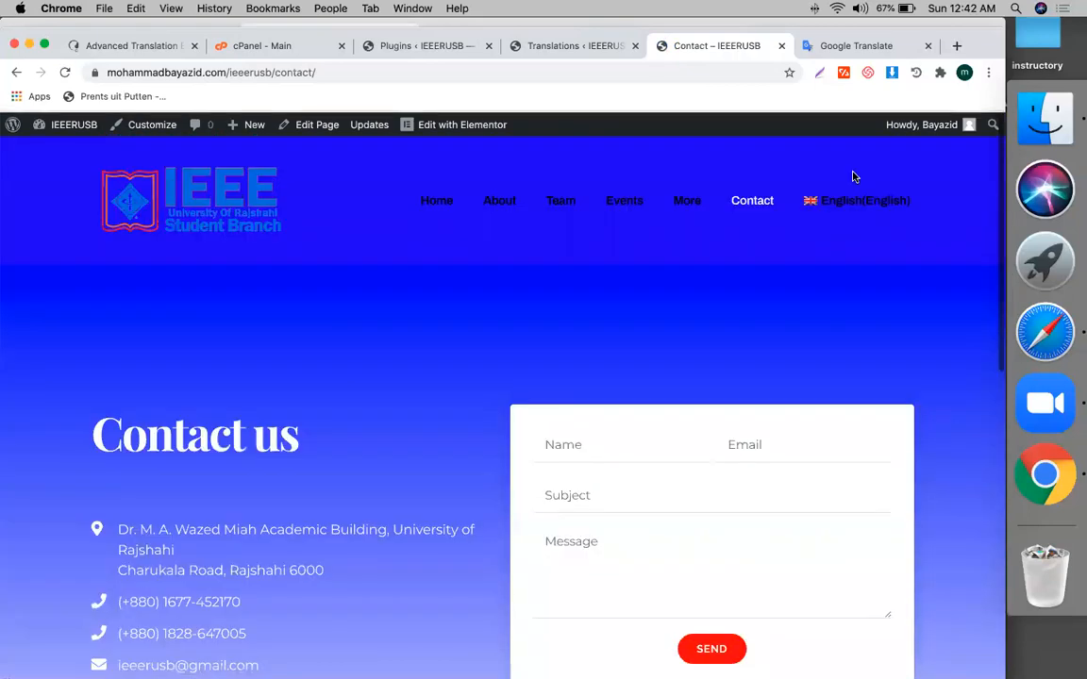
mouse_move(846, 200)
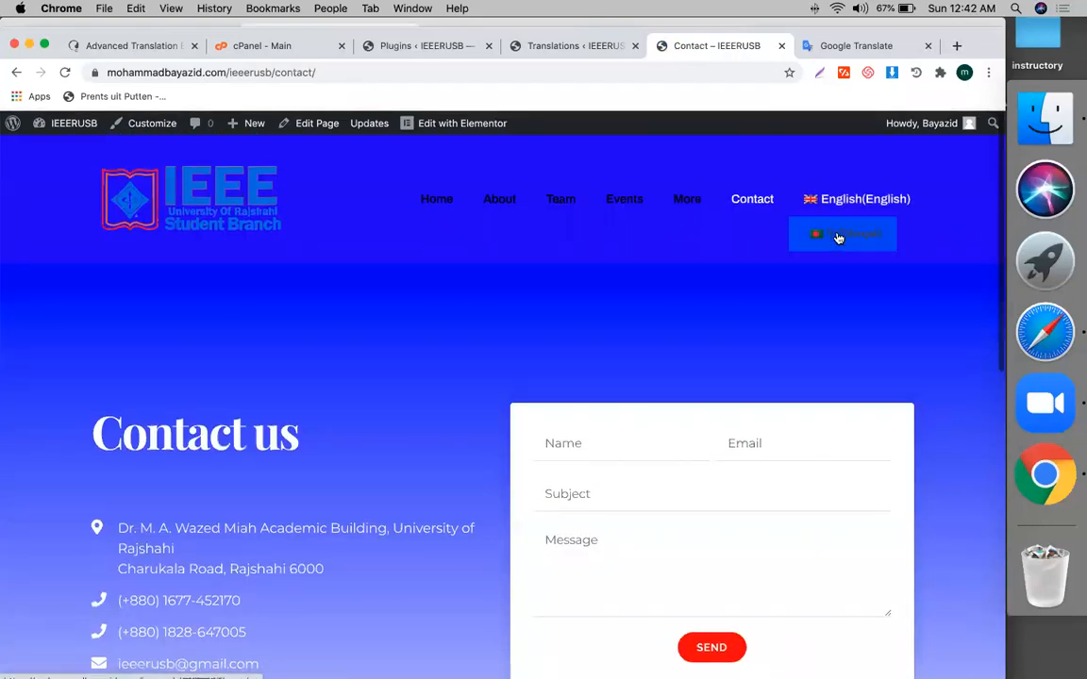
left_click(837, 238)
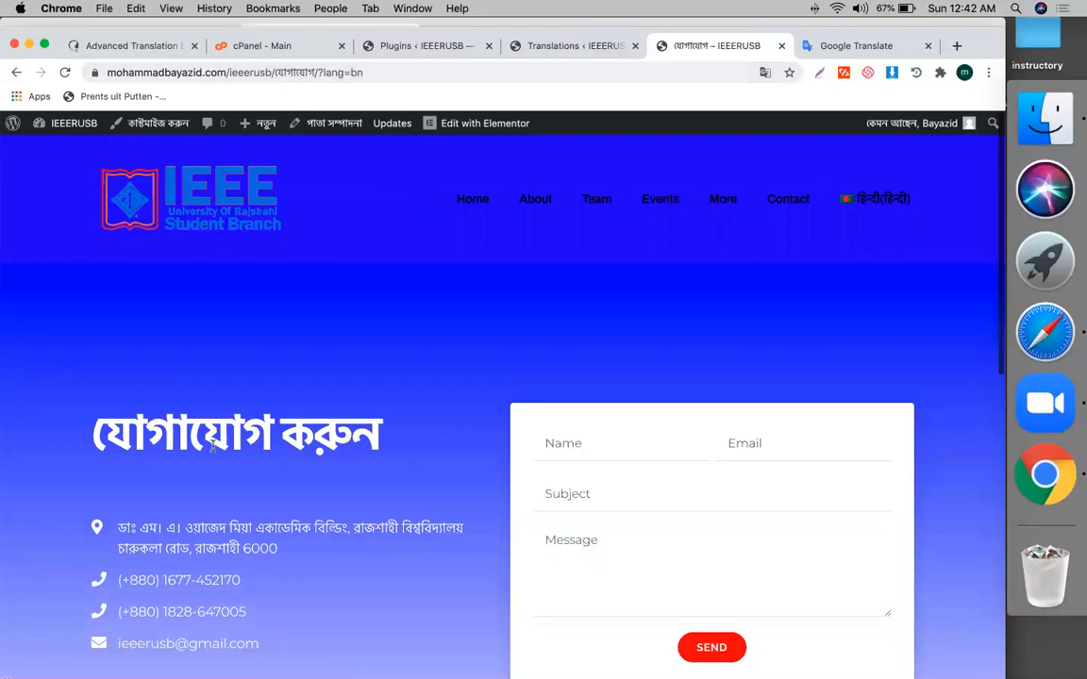
scroll(205, 466, "down", 1)
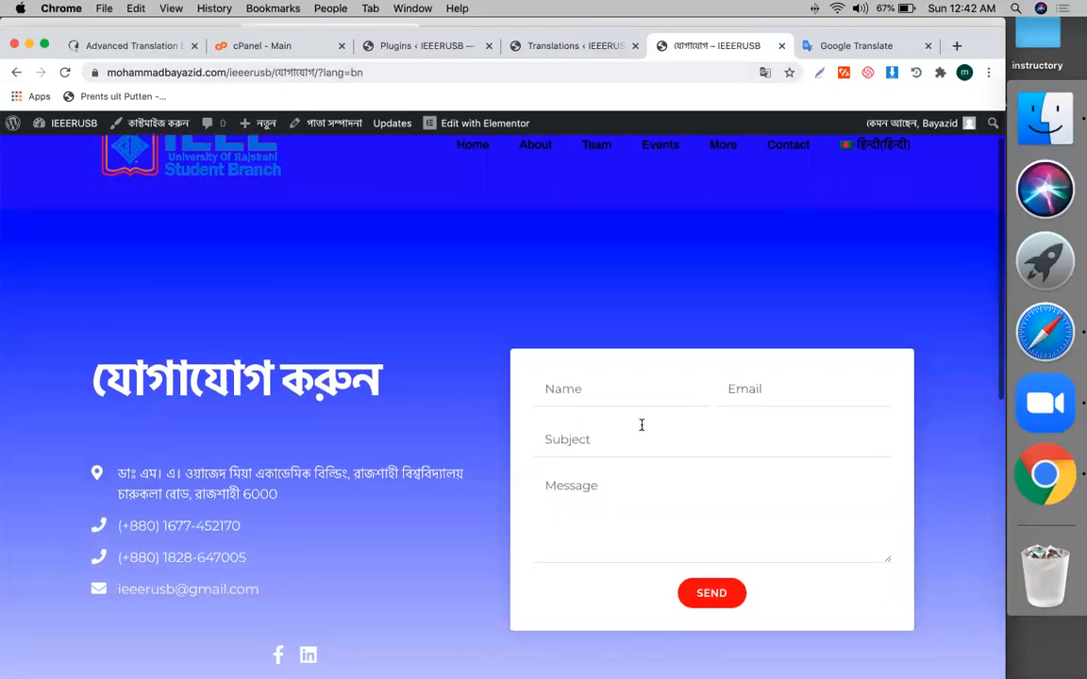
scroll(641, 426, "up", 1)
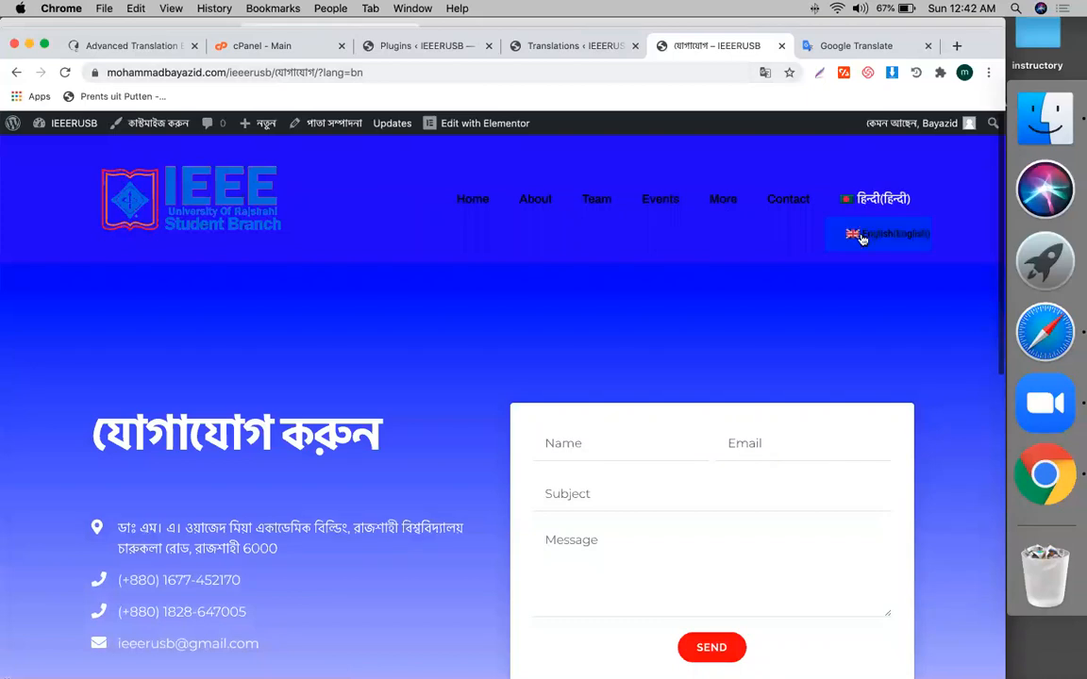
Switch the Contact page to English and back to Bengali to compare the heading and address text
left_click(860, 236)
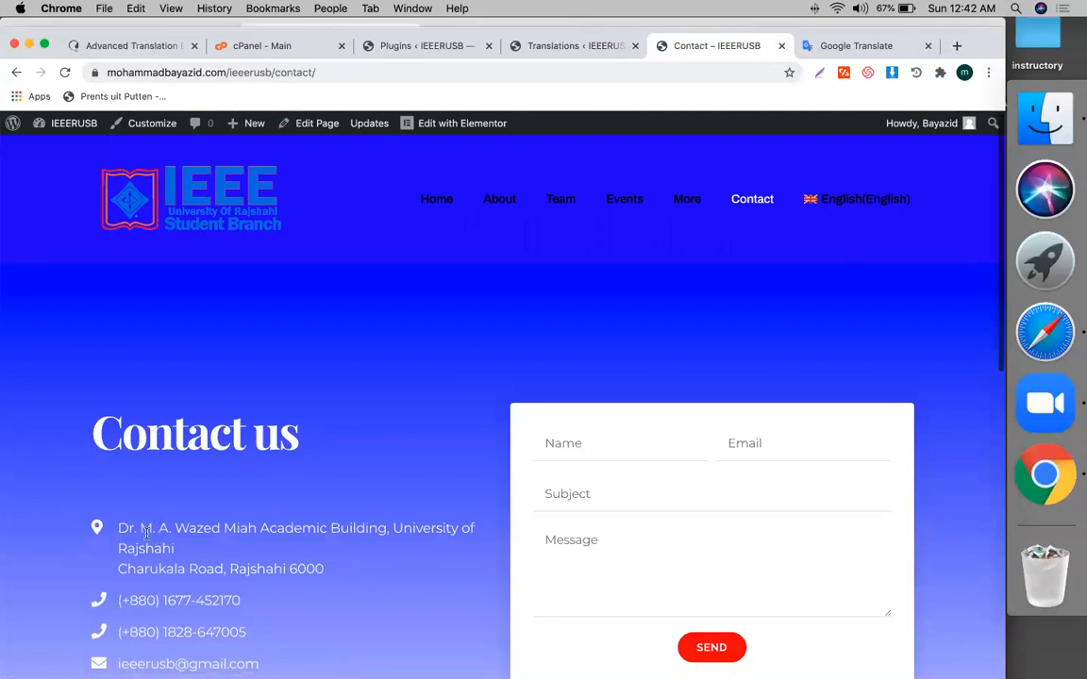
mouse_move(864, 199)
left_click(822, 236)
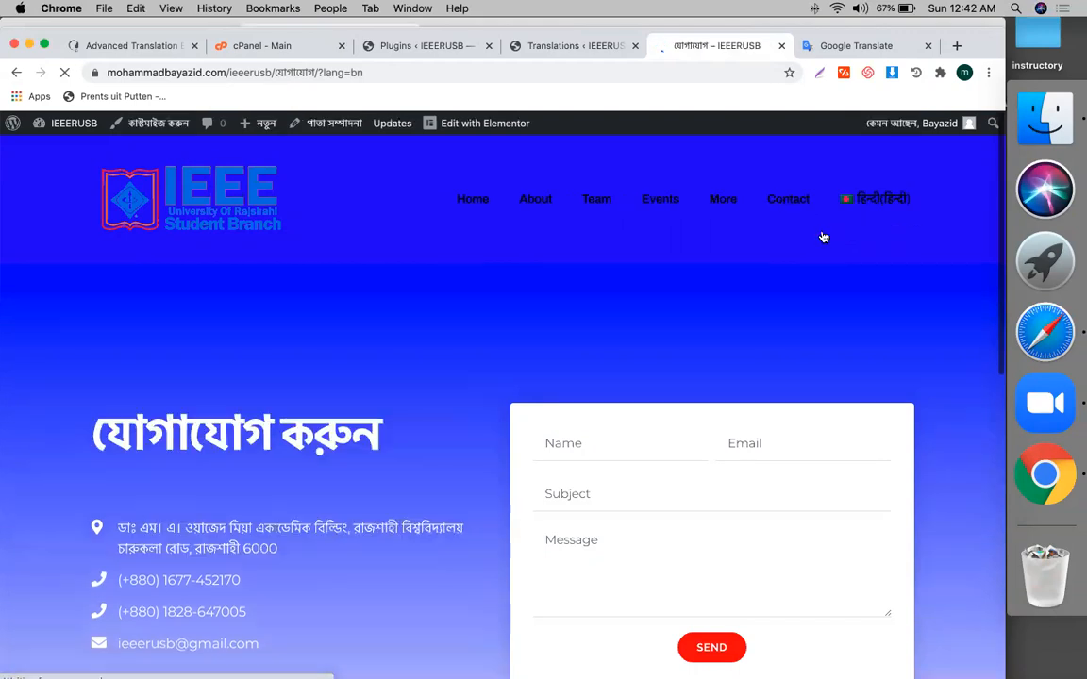
triple_click(229, 435)
left_click(266, 445)
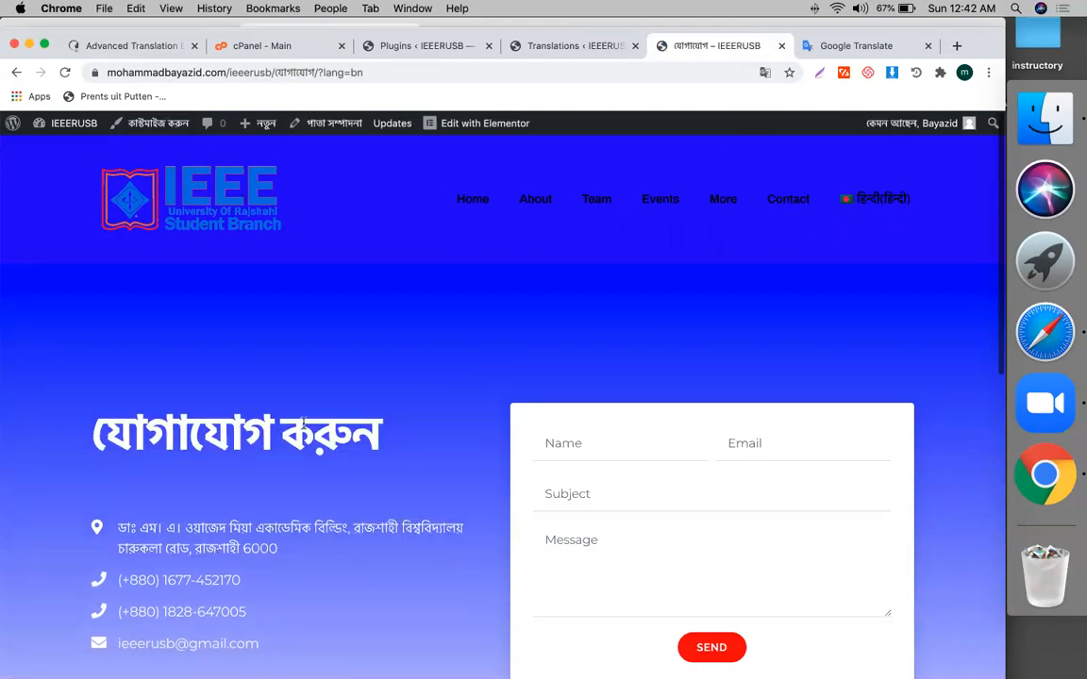
scroll(302, 423, "down", 2)
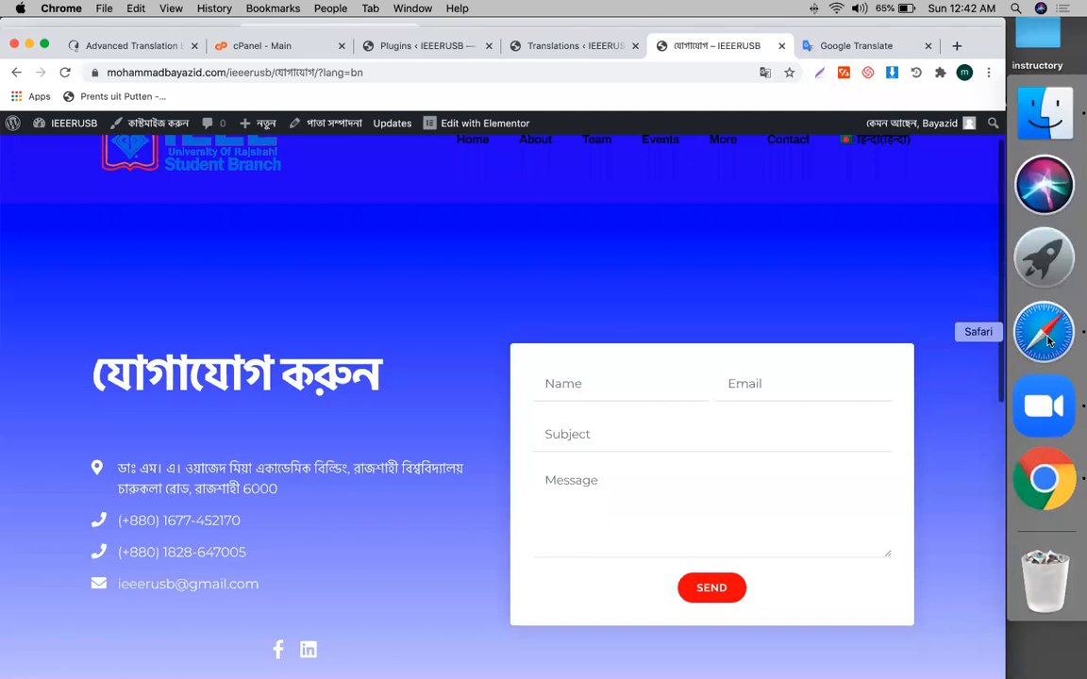
Switch to Safari to view the WPML notes document, and return to the Bengali Contact page in Chrome
left_click(931, 329)
left_click(566, 31)
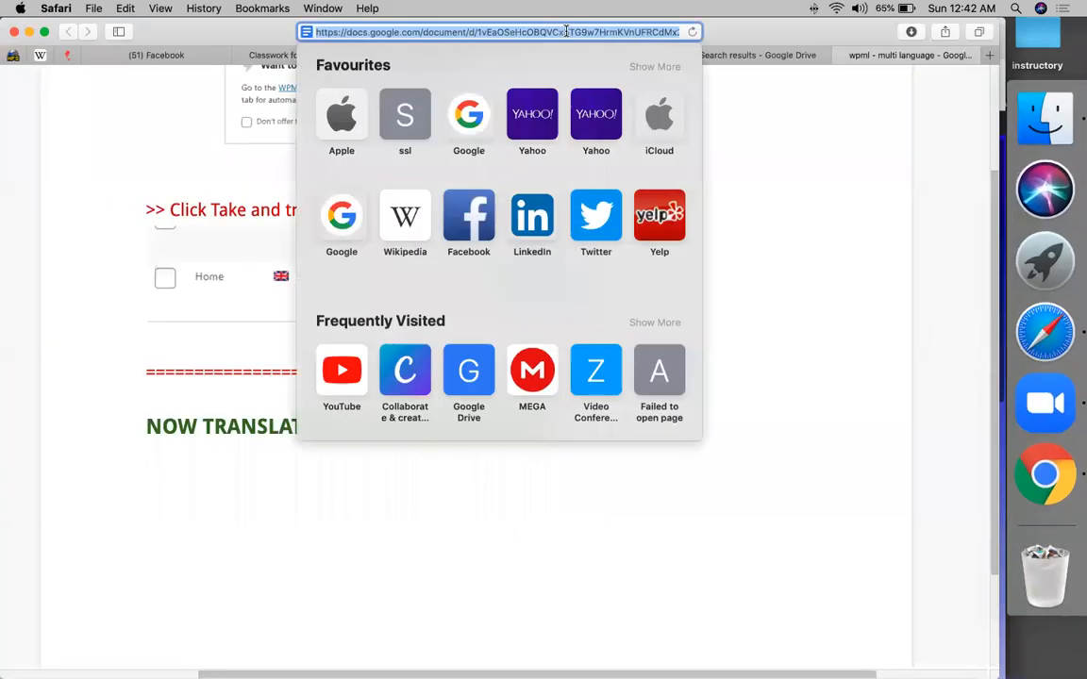
left_click(465, 381)
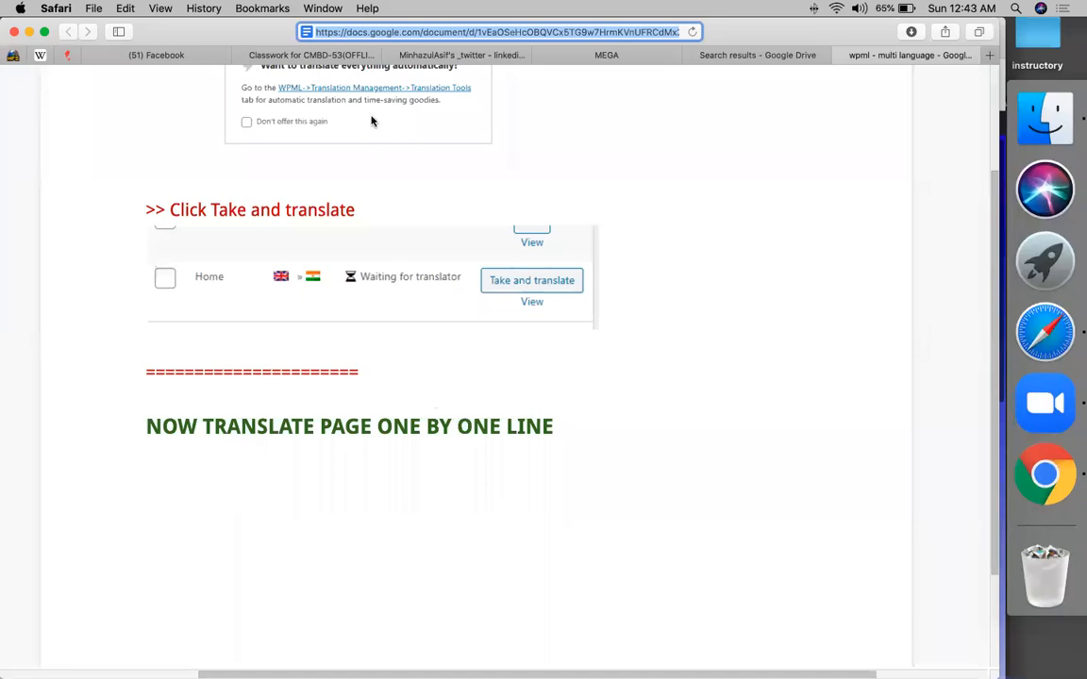
left_click(1044, 474)
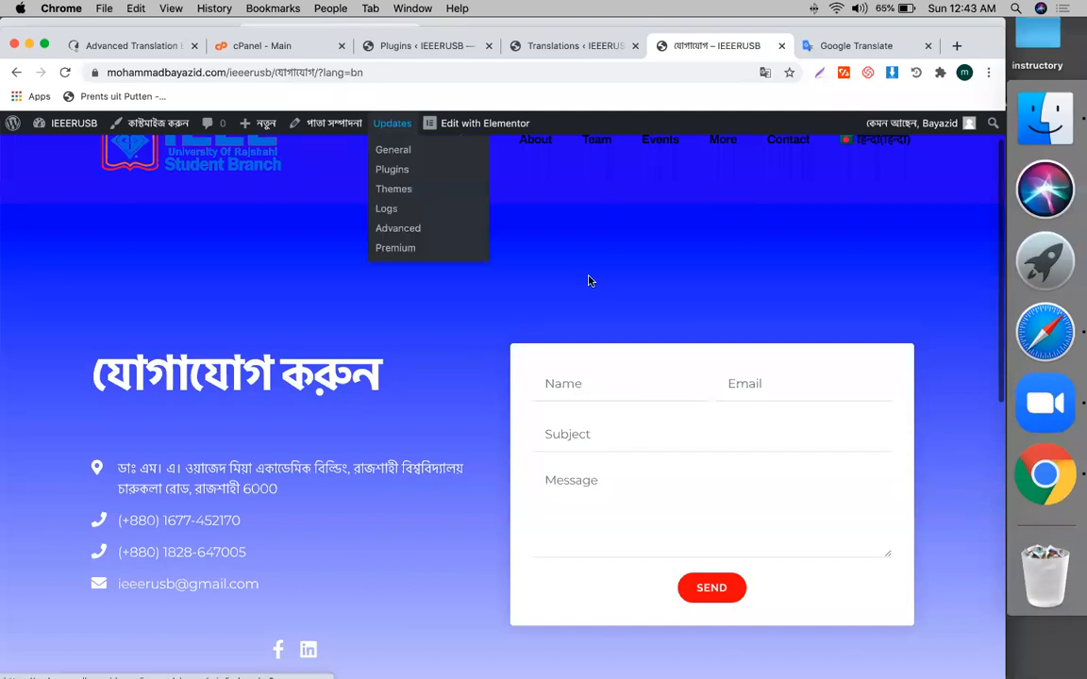
Review the Bengali Contact page's language switcher, heading, address lines and contact form
scroll(589, 281, "up", 2)
mouse_move(878, 206)
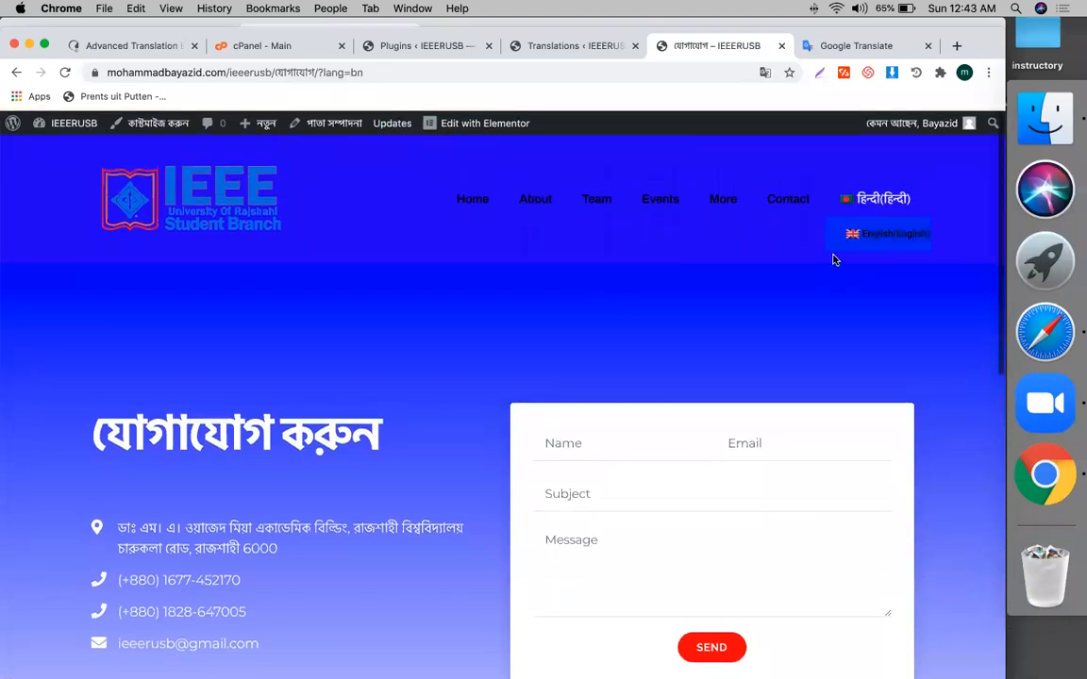
scroll(466, 371, "down", 4)
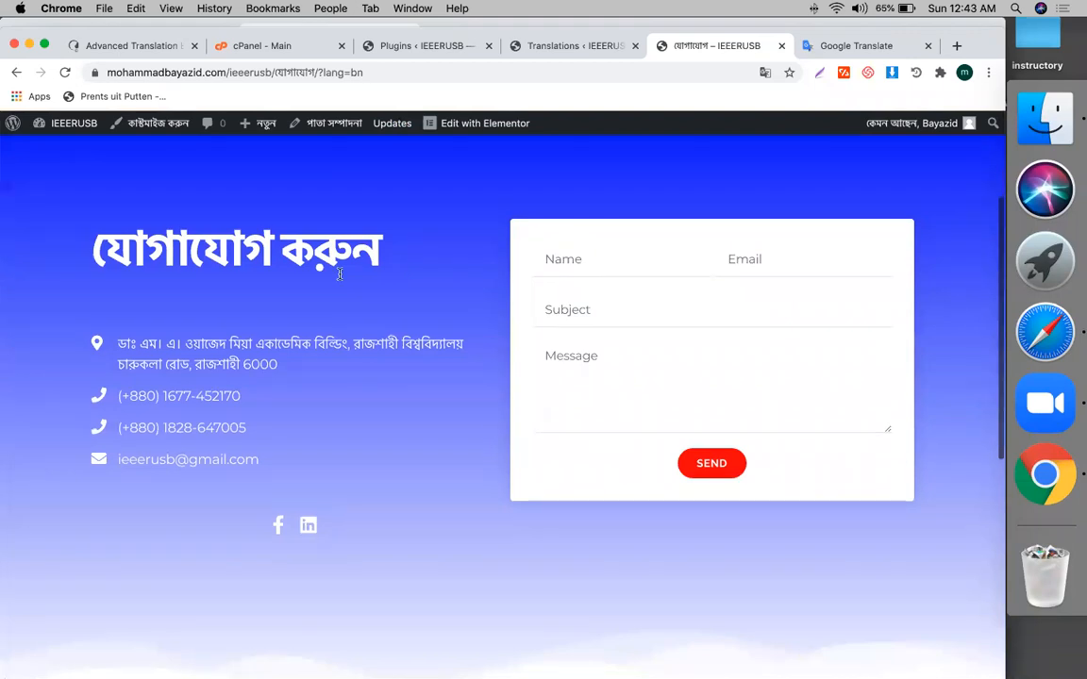
scroll(360, 337, "up", 2)
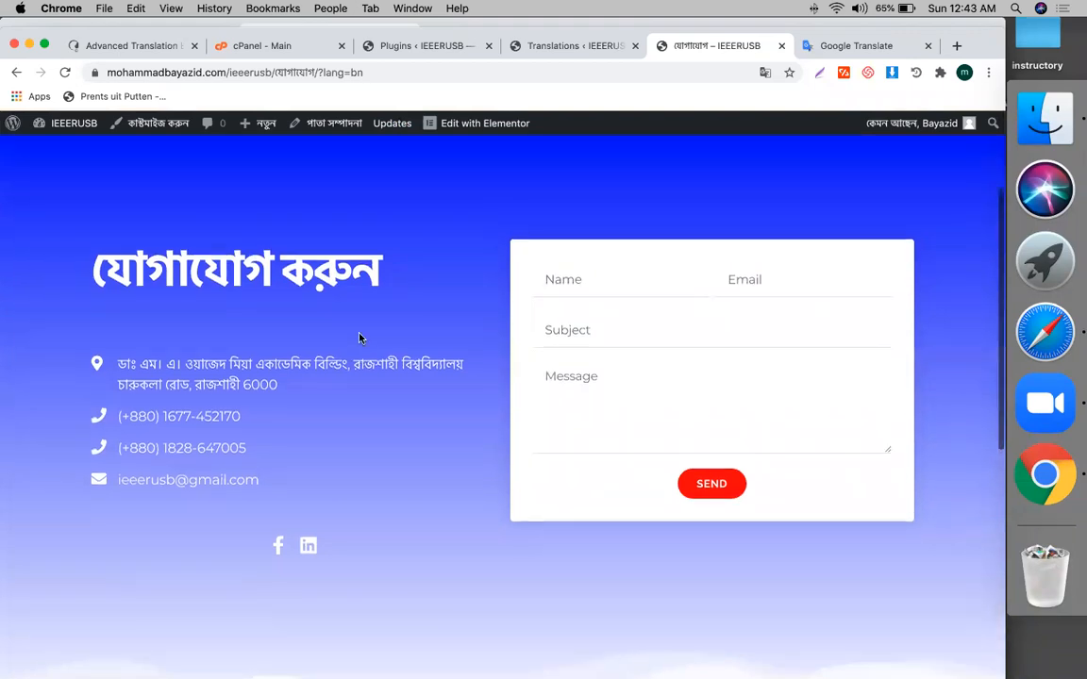
scroll(290, 335, "down", 1)
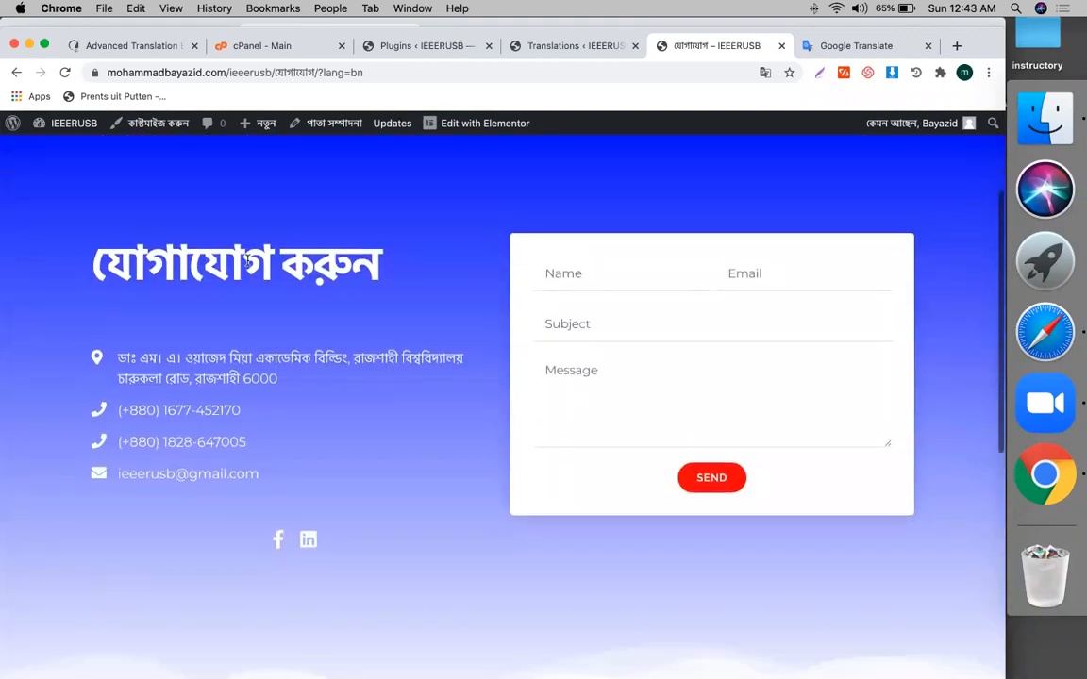
scroll(267, 263, "up", 4)
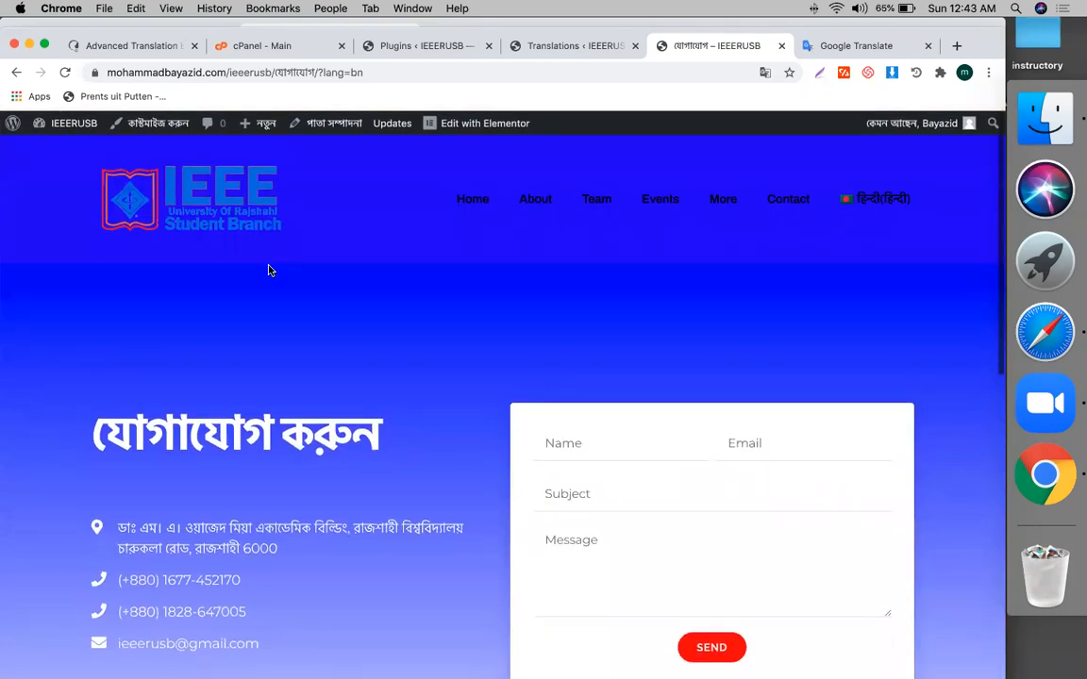
Highlight the /?lang=bn parameter and the domain in the Bengali Contact page's URL for examination
left_click(374, 71)
left_click(375, 72)
left_click_drag(350, 73, 409, 67)
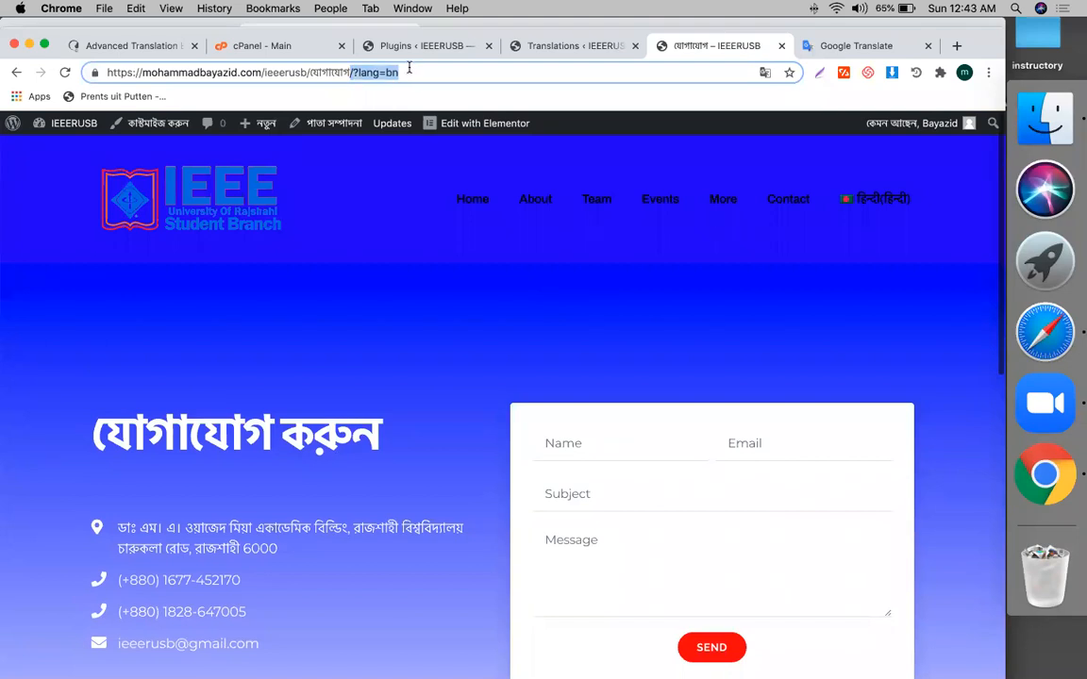
double_click(368, 72)
left_click(406, 72)
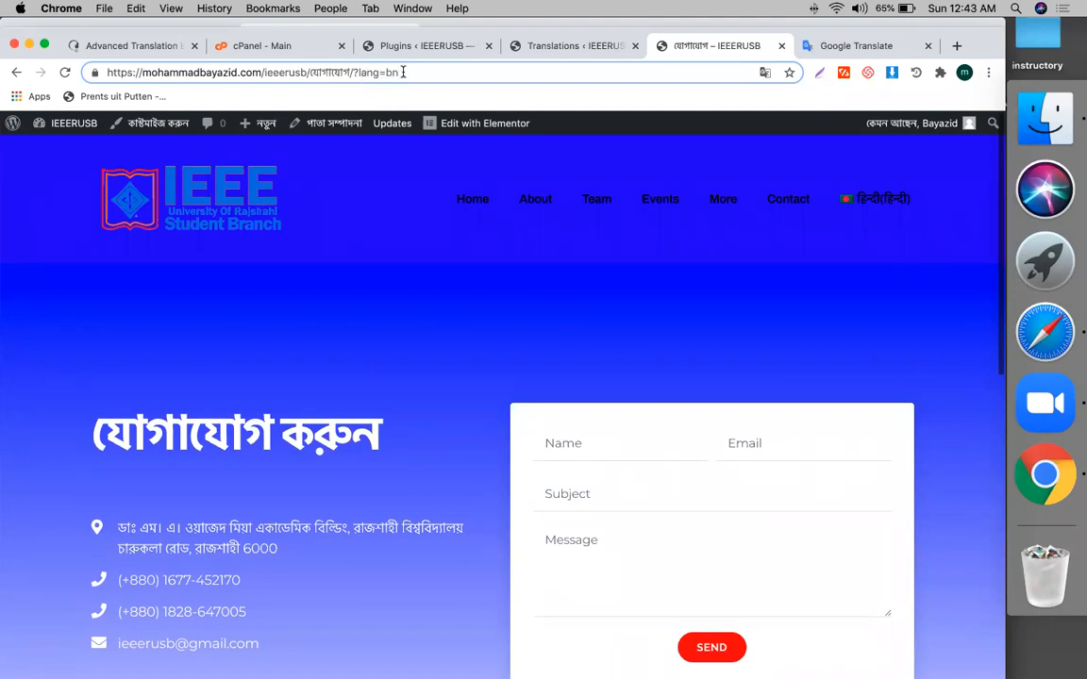
double_click(251, 72)
Switch to Safari and open the Google Classroom classwork page for CMBD-53(OFFLINE-02(WD)
left_click(1044, 332)
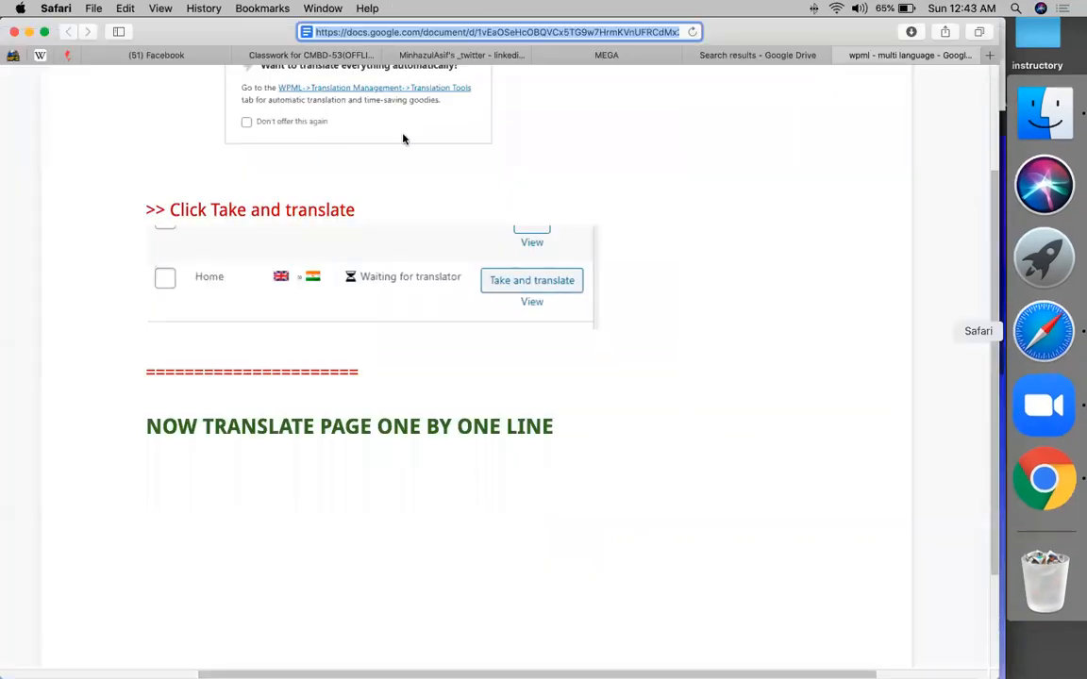
left_click(170, 54)
left_click(280, 56)
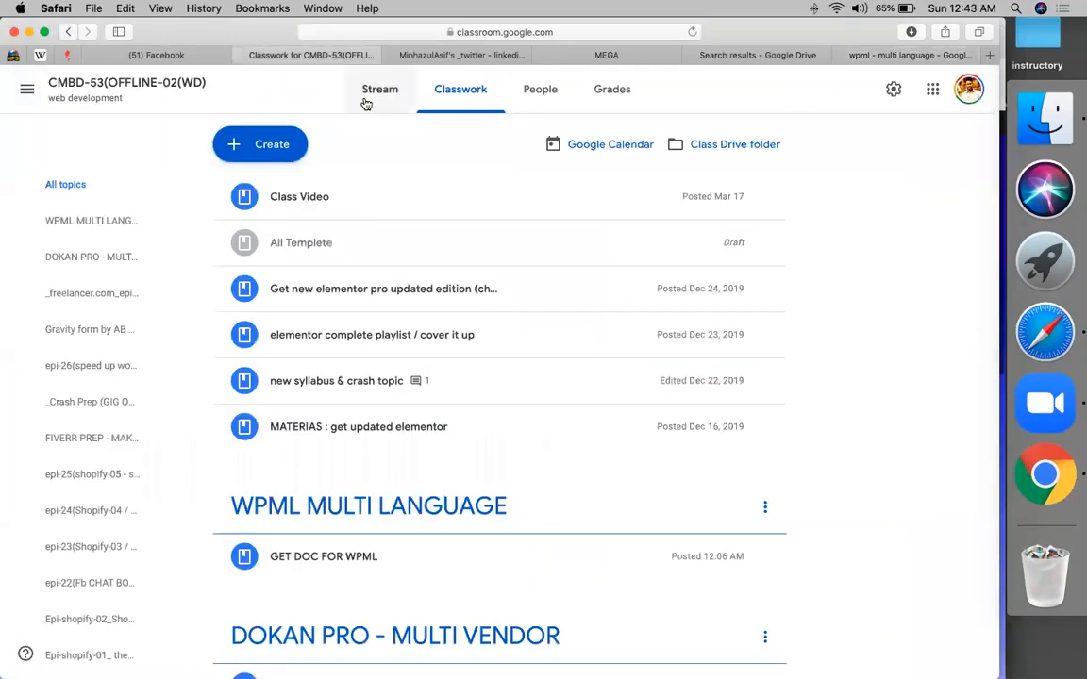